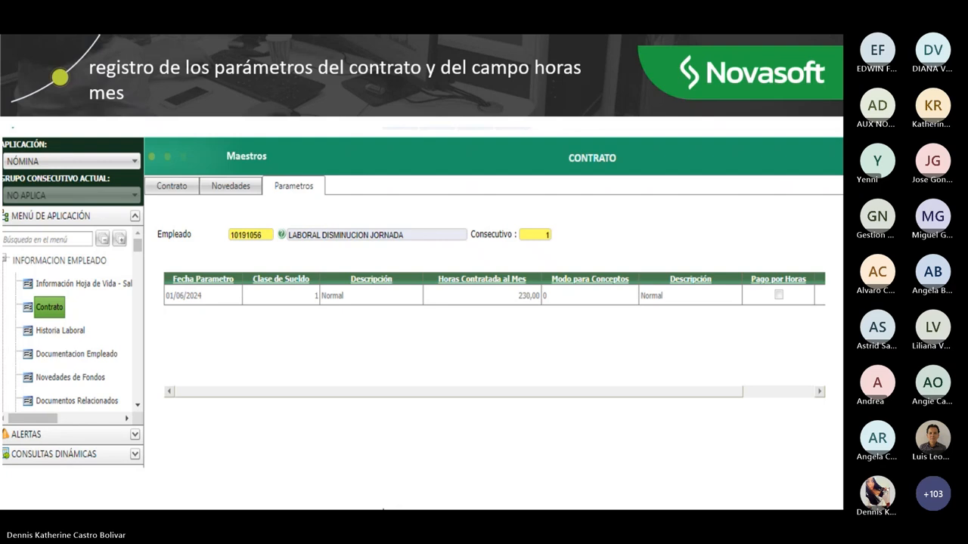
Select the employee number shown on the page
{"action": "mouse_move", "coordinate": [383, 510]}
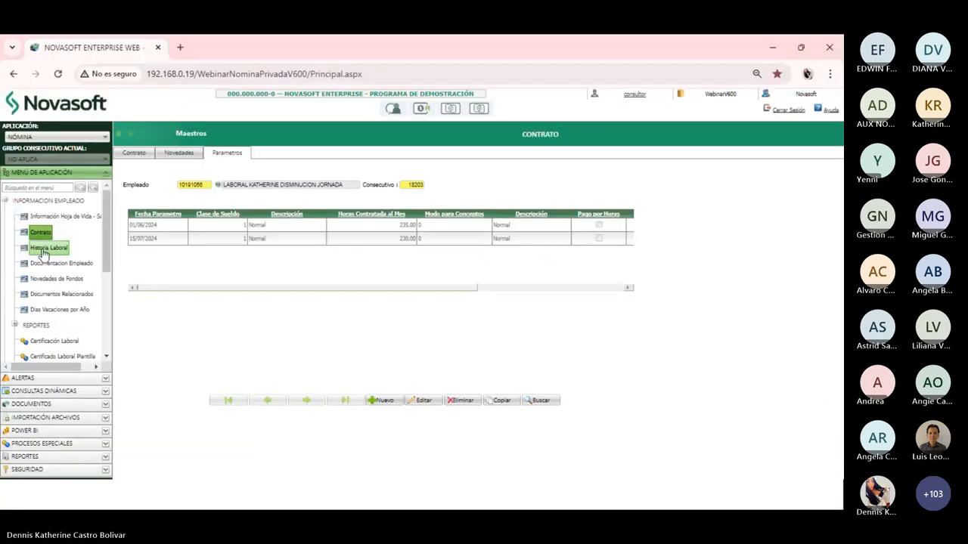
{"action": "left_click_drag", "start_coordinate": [207, 189], "coordinate": [168, 183]}
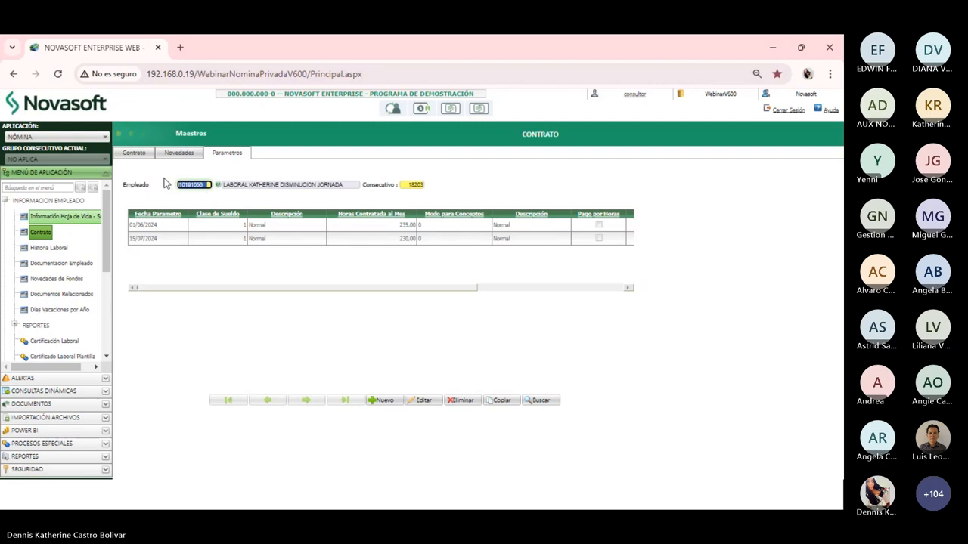
{"action": "left_click", "coordinate": [206, 253]}
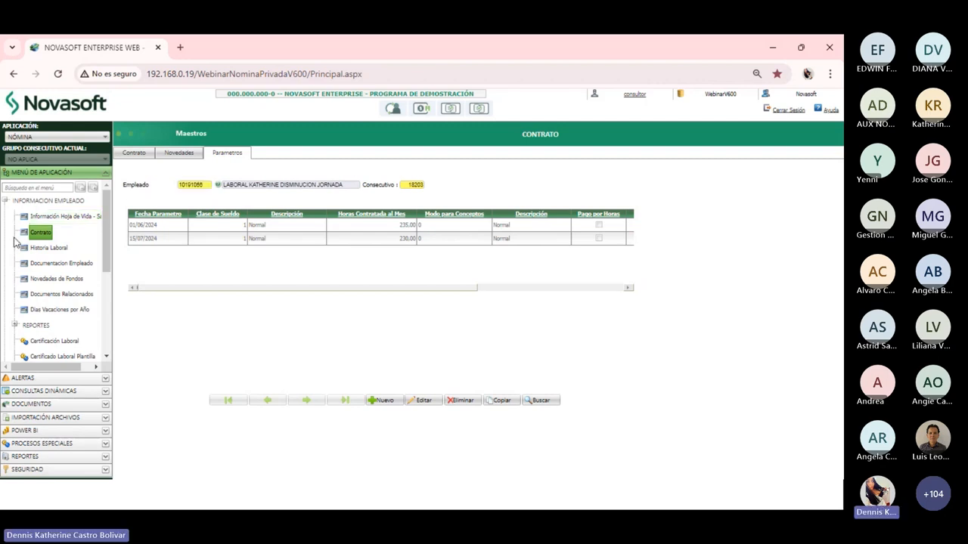
Sign back in with the saved credentials and take over the existing session
{"action": "left_click", "coordinate": [39, 233]}
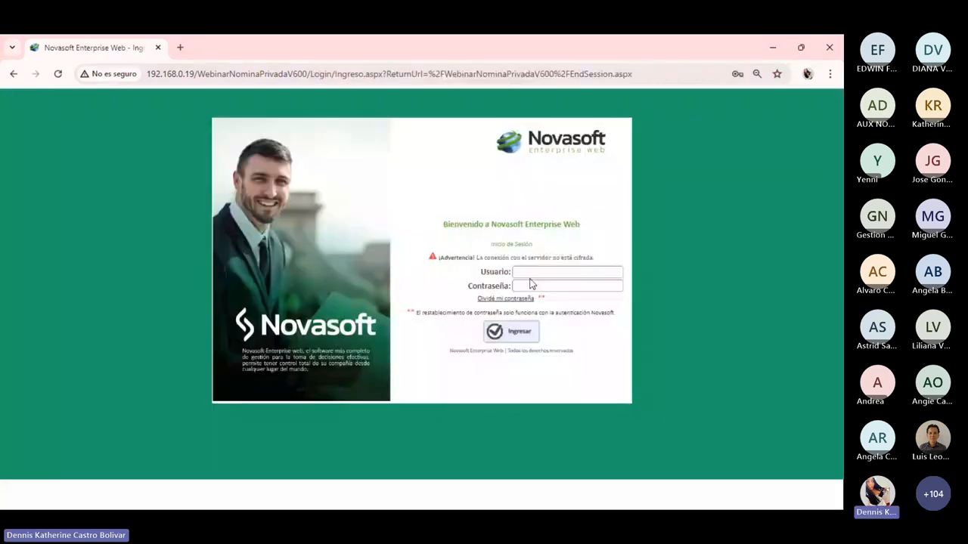
{"action": "left_click", "coordinate": [535, 273]}
{"action": "left_click", "coordinate": [591, 309]}
{"action": "left_click", "coordinate": [521, 335]}
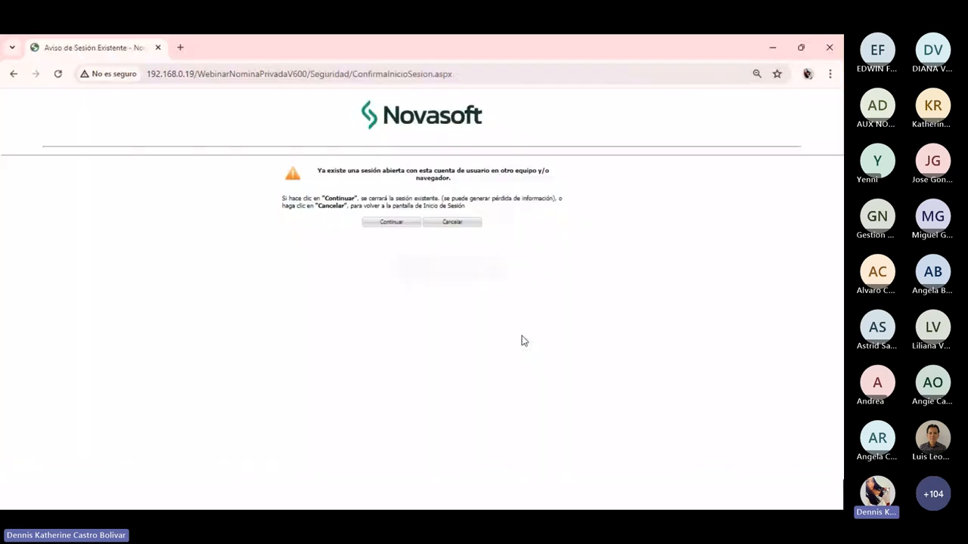
{"action": "left_click", "coordinate": [527, 274]}
{"action": "left_click", "coordinate": [406, 229]}
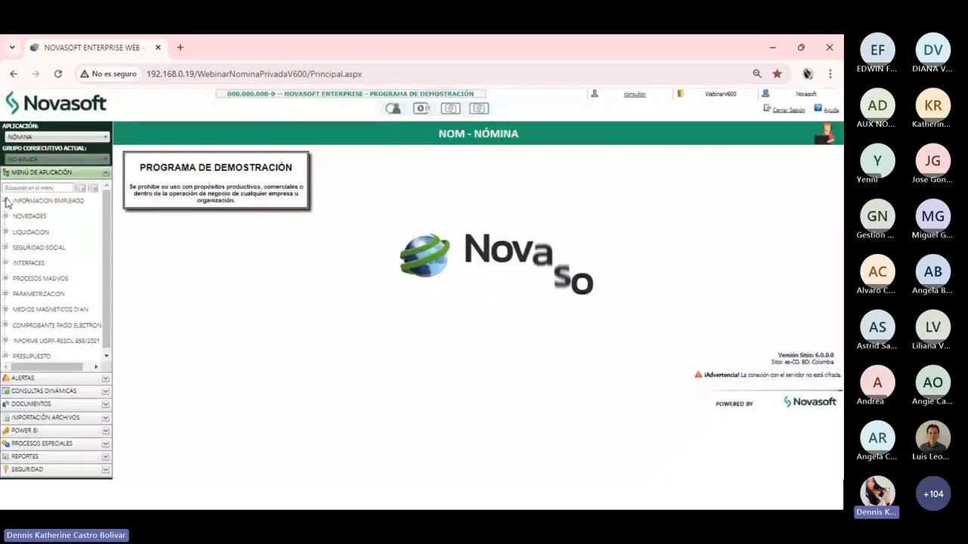
{"action": "left_click", "coordinate": [6, 201]}
Load the first suggested employee's contract and list its 235-hour and 230-hour parameter rows
{"action": "left_click", "coordinate": [44, 233]}
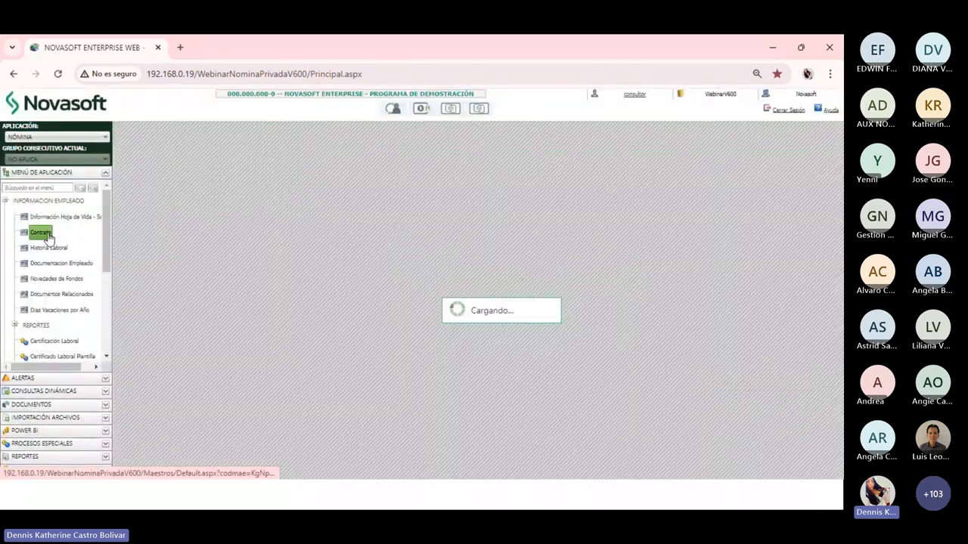
{"action": "left_click", "coordinate": [193, 186]}
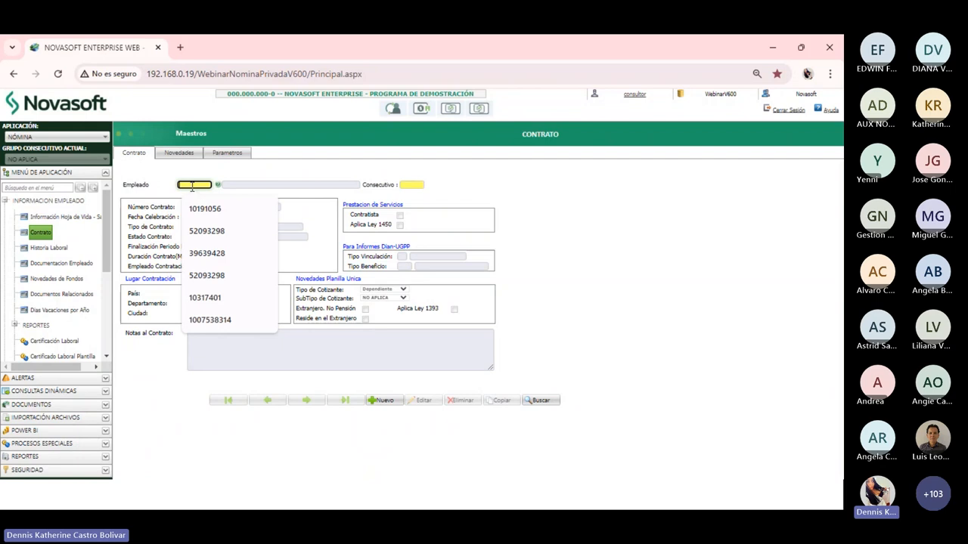
{"action": "left_click", "coordinate": [205, 209]}
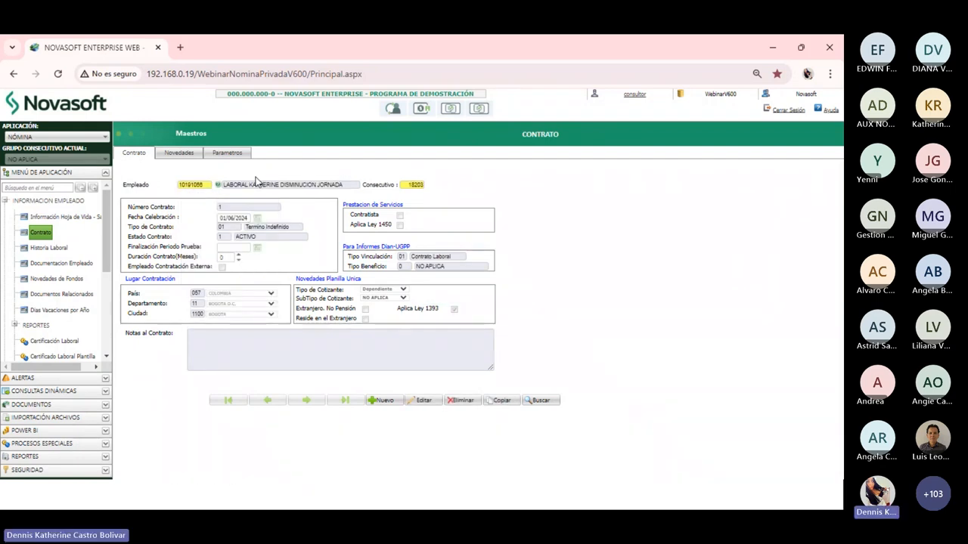
{"action": "left_click", "coordinate": [241, 155]}
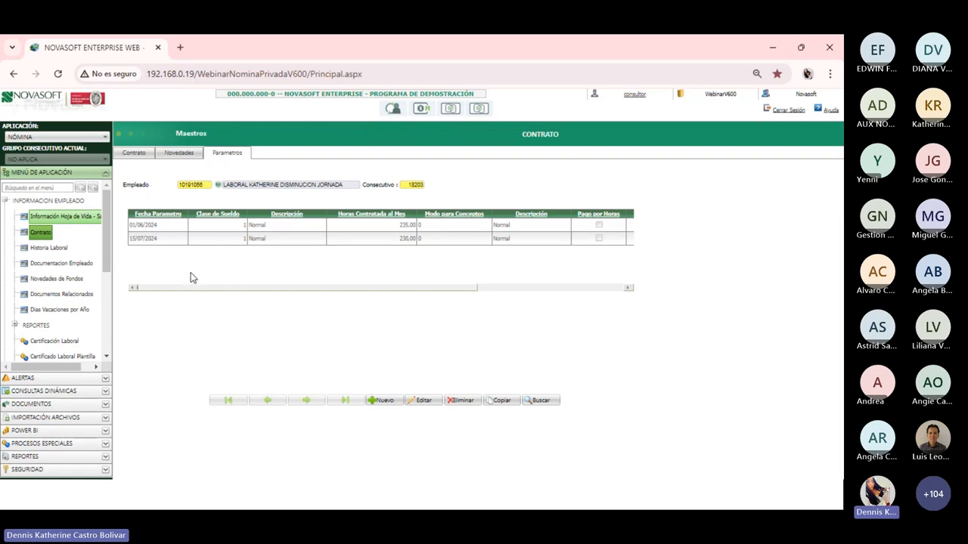
Select group IMPORTADORES and process Act. Horas Mes e Importación Masiva Parámetros de Contrato
{"action": "left_click", "coordinate": [58, 446]}
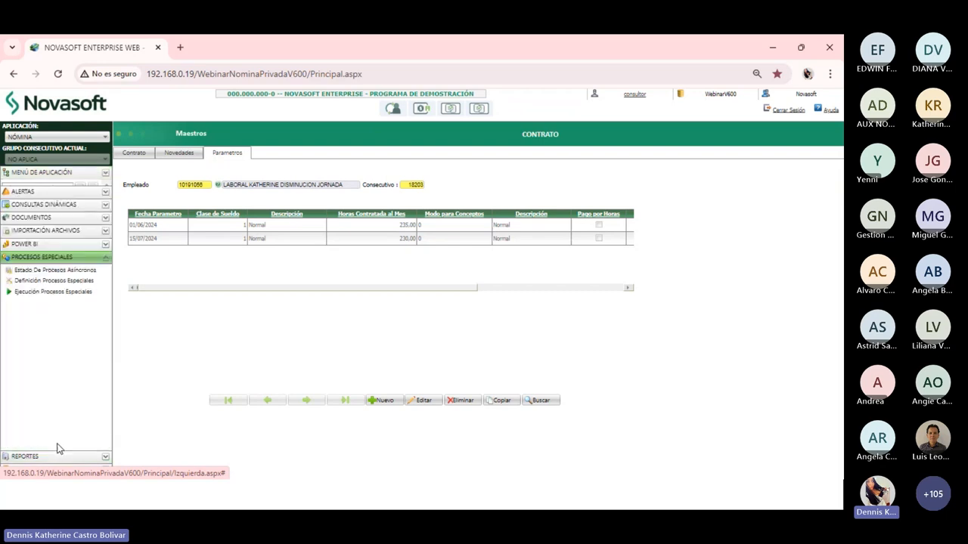
{"action": "left_click", "coordinate": [56, 287]}
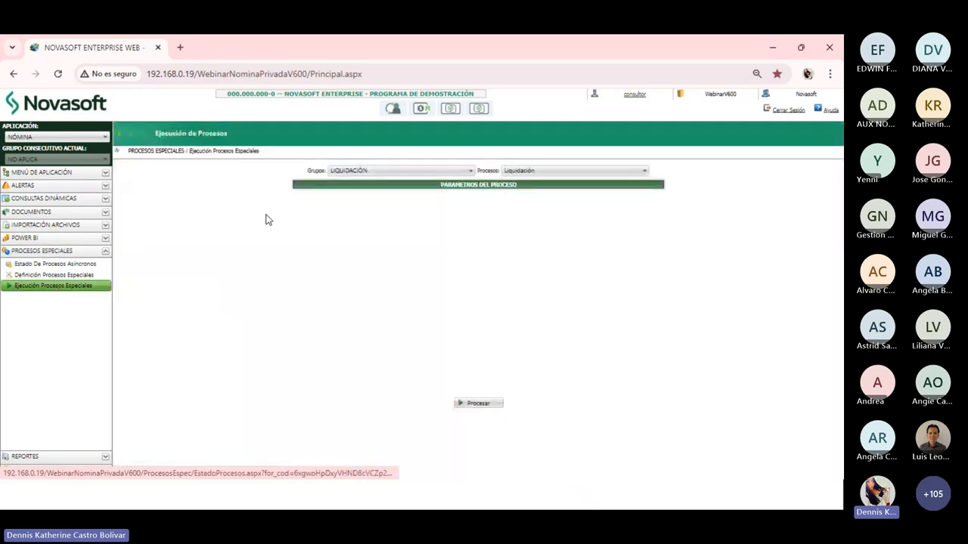
{"action": "left_click", "coordinate": [371, 170]}
{"action": "left_click", "coordinate": [371, 211]}
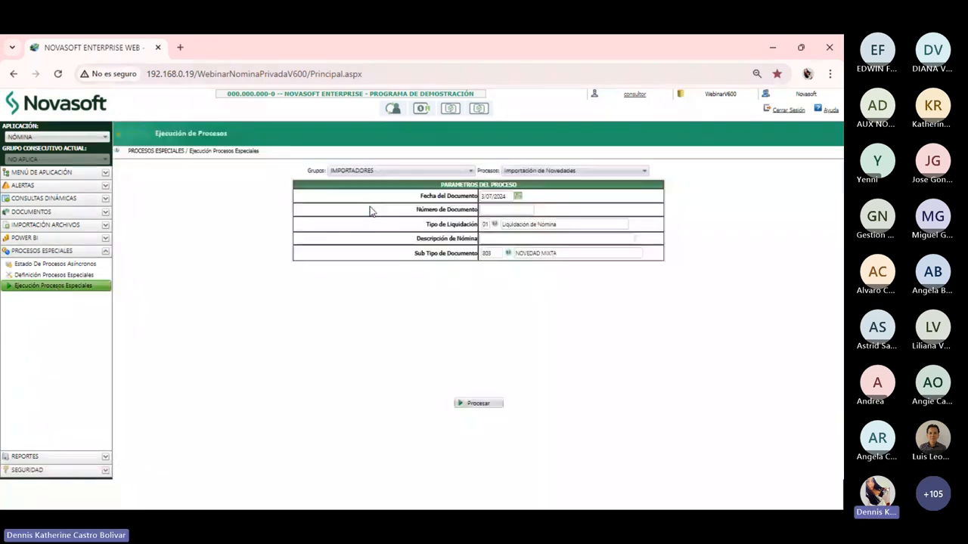
{"action": "left_click", "coordinate": [543, 172]}
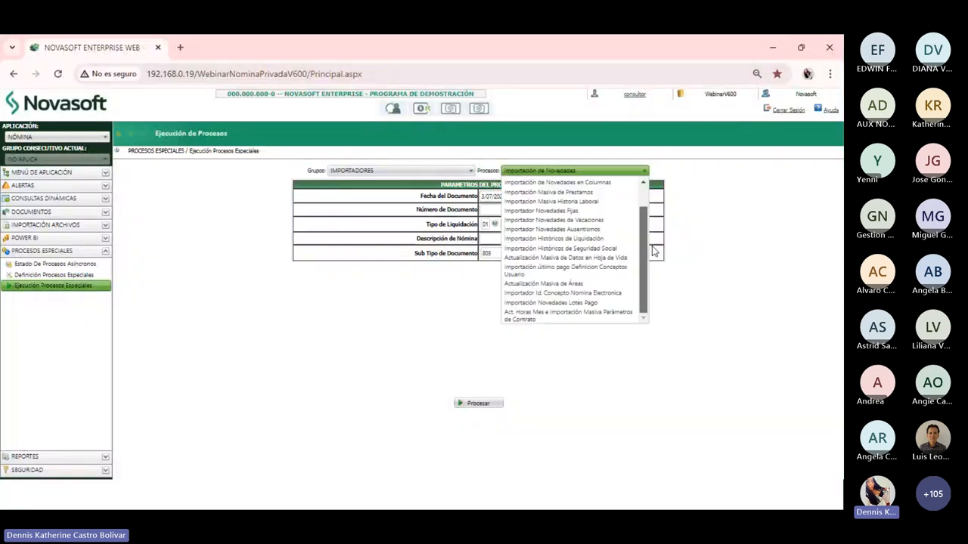
{"action": "left_click", "coordinate": [543, 322]}
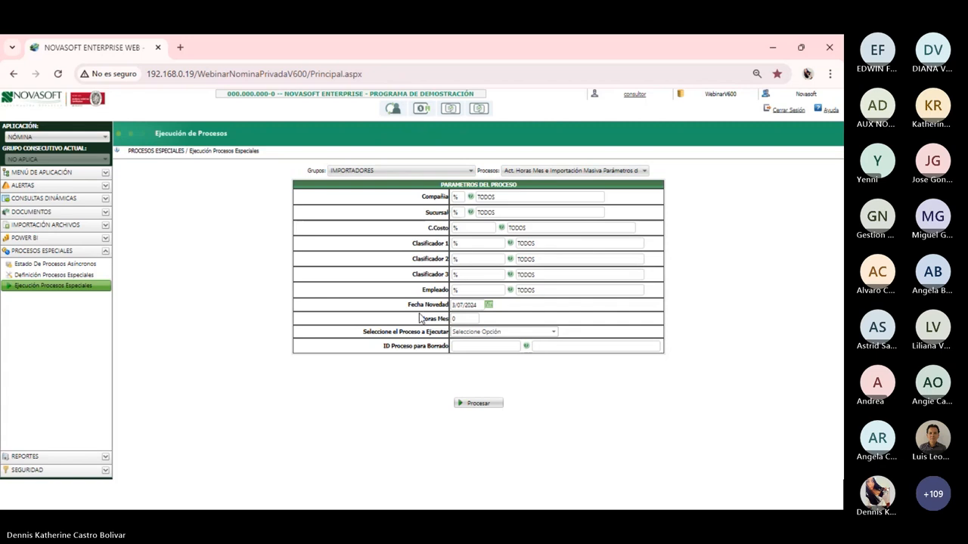
Enter novelty date 15/07/2024, 230 monthly hours, and run mode Creación Por Parámetros
{"action": "left_click_drag", "start_coordinate": [478, 304], "coordinate": [451, 305]}
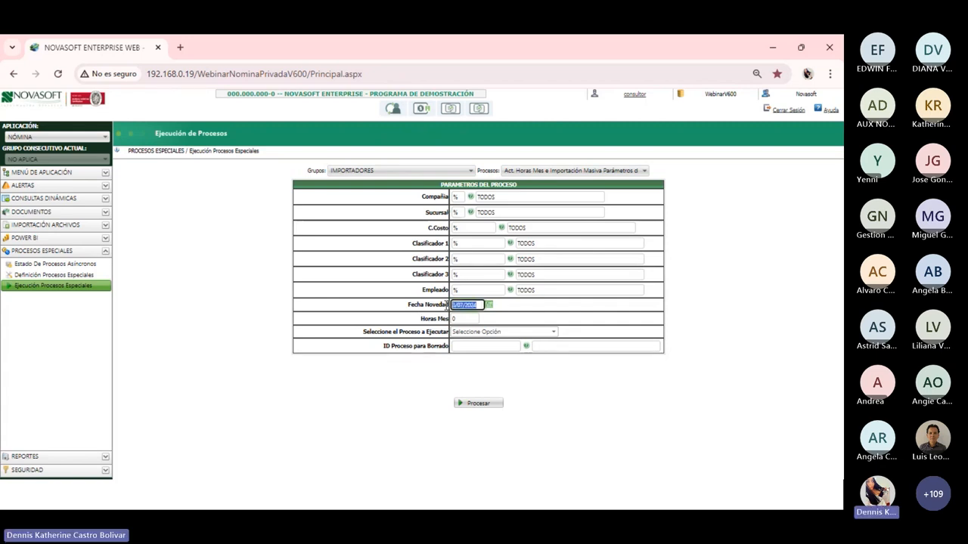
{"action": "type", "text": "1507202"}
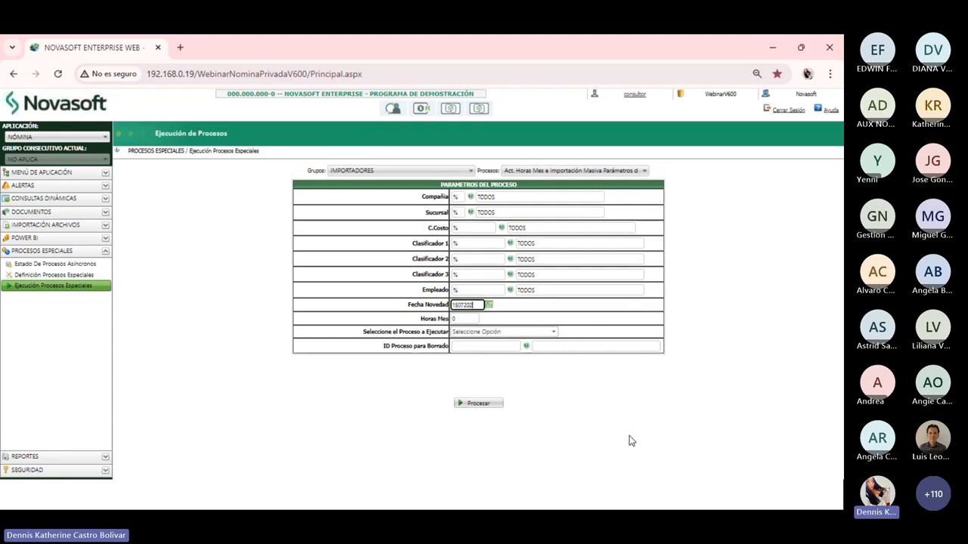
{"action": "type", "text": "4"}
{"action": "left_click_drag", "start_coordinate": [479, 303], "coordinate": [445, 305]}
{"action": "type", "text": "15/0"}
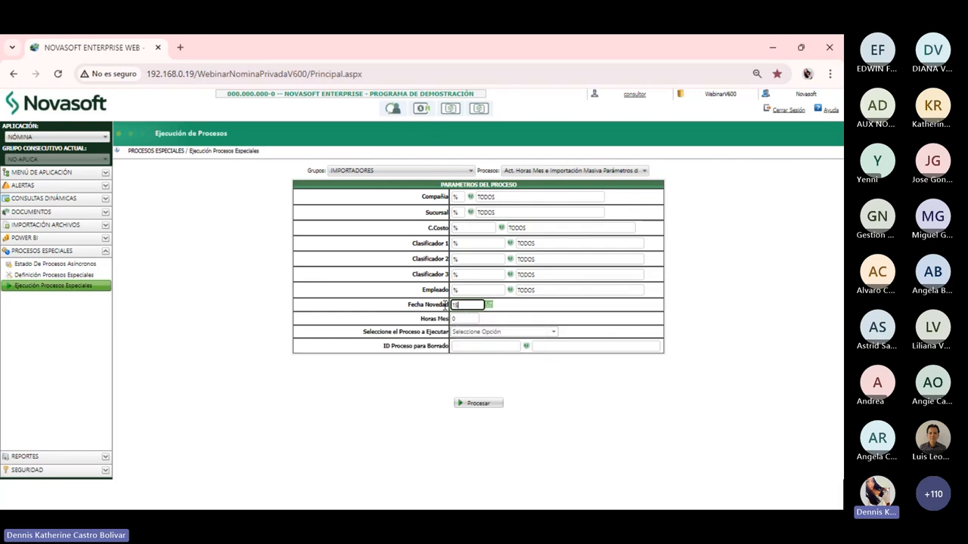
{"action": "type", "text": "7/2024"}
{"action": "left_click", "coordinate": [458, 318]}
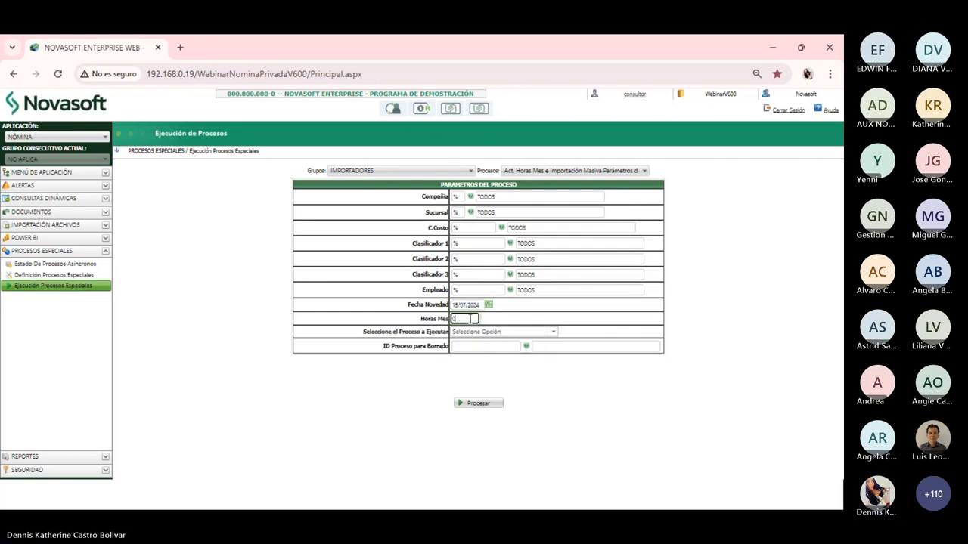
{"action": "key", "text": "BackSpace"}
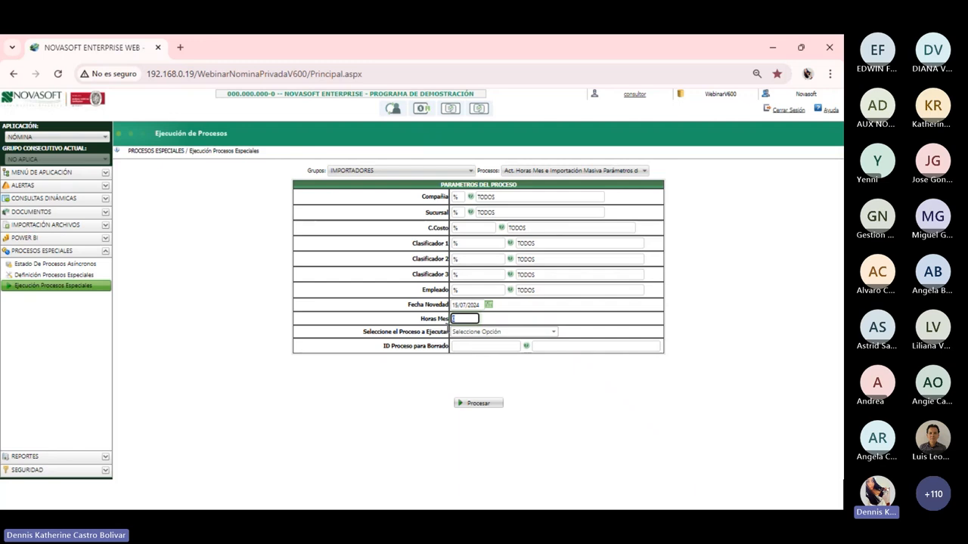
{"action": "type", "text": "230"}
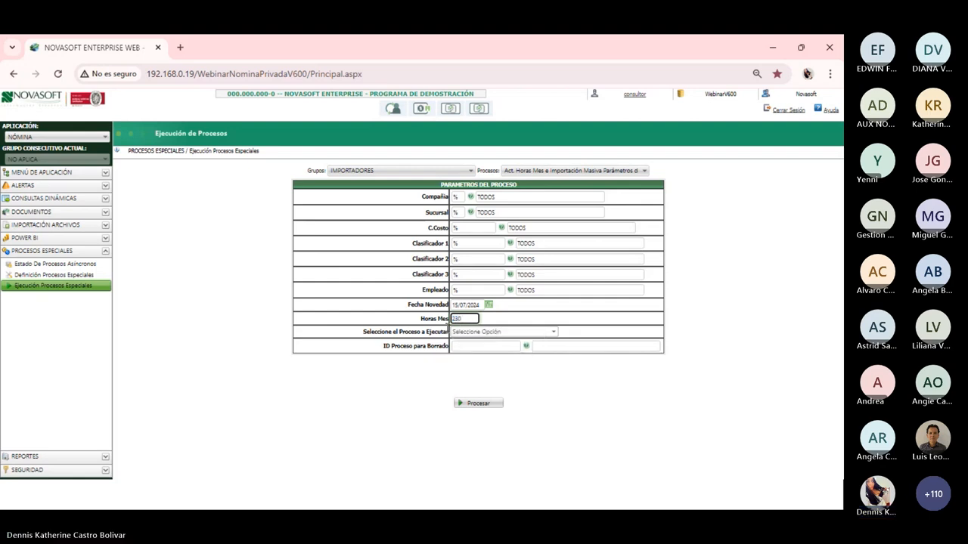
{"action": "left_click", "coordinate": [535, 333]}
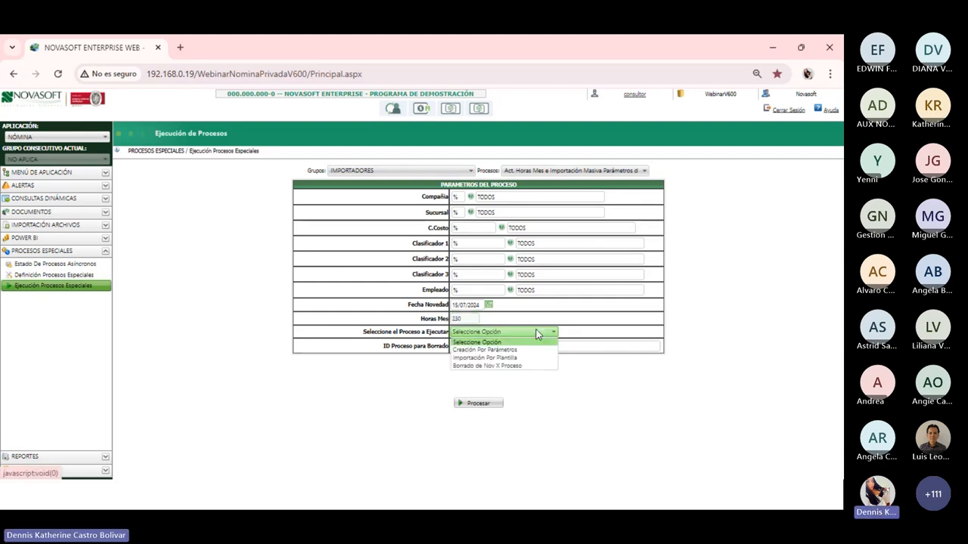
{"action": "left_click", "coordinate": [491, 350]}
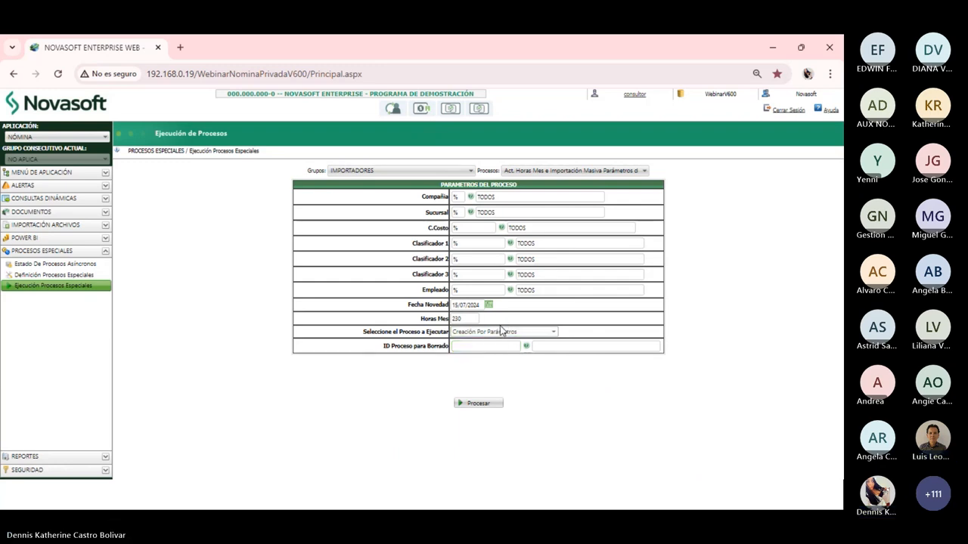
Press Procesar to start the contract parameter import run
{"action": "left_click", "coordinate": [487, 405]}
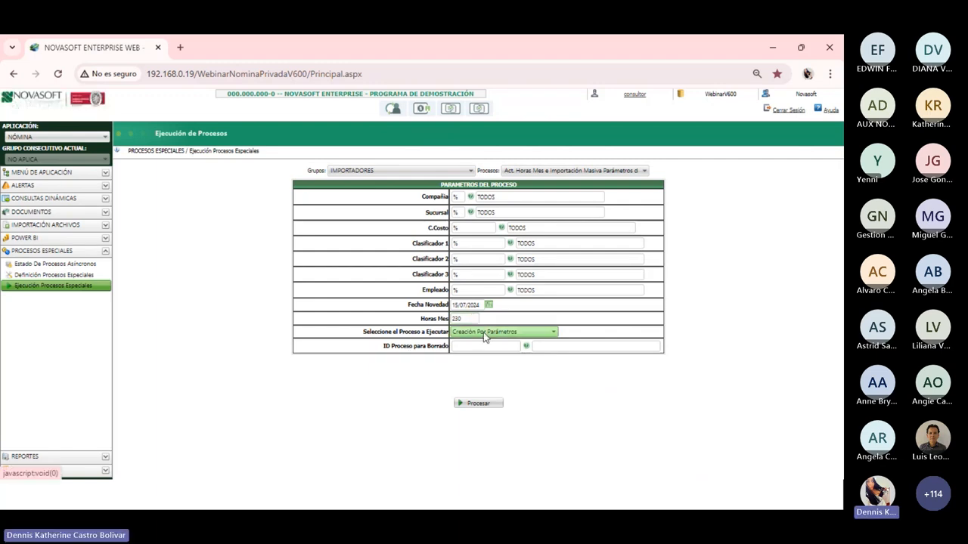
{"action": "left_click", "coordinate": [477, 406]}
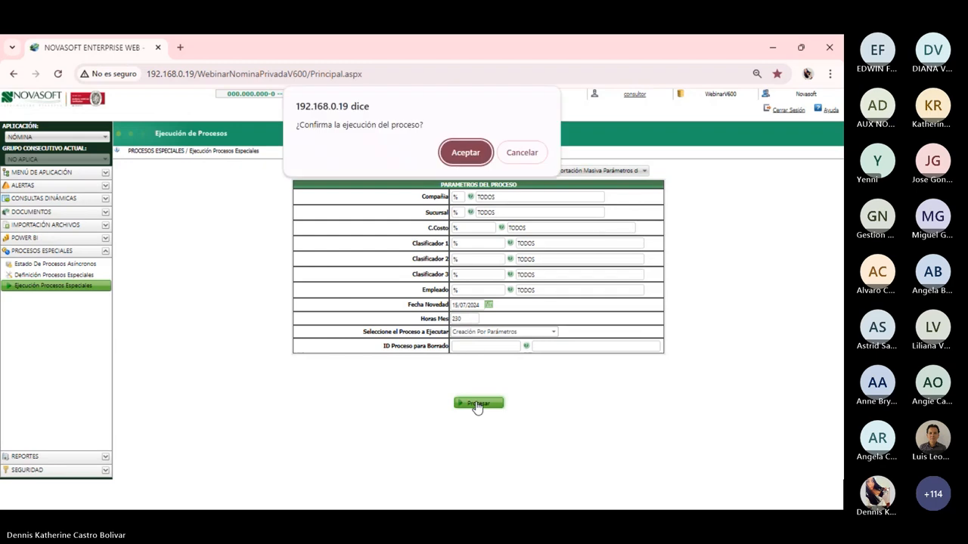
Confirm the process run, then close its results window
{"action": "left_click", "coordinate": [460, 152]}
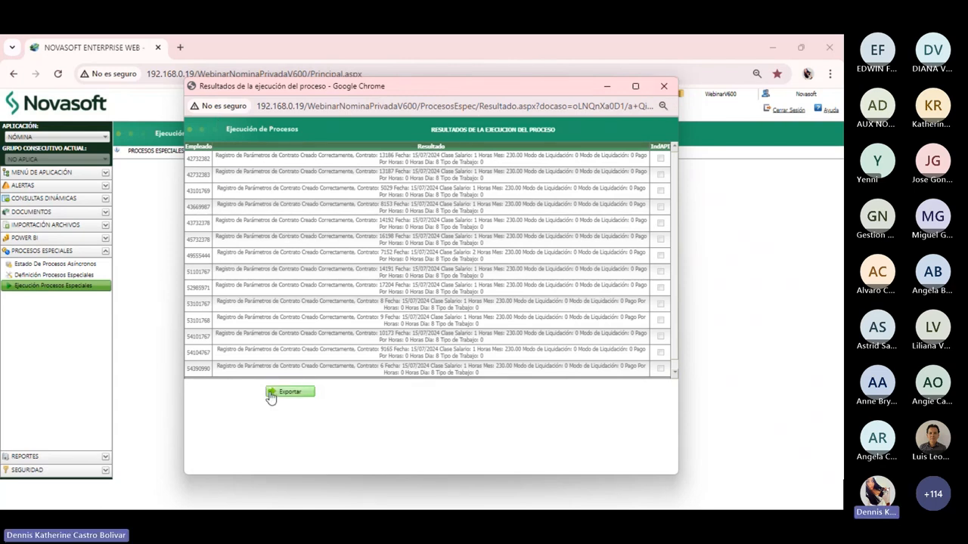
{"action": "left_click", "coordinate": [663, 90]}
{"action": "left_click", "coordinate": [42, 173]}
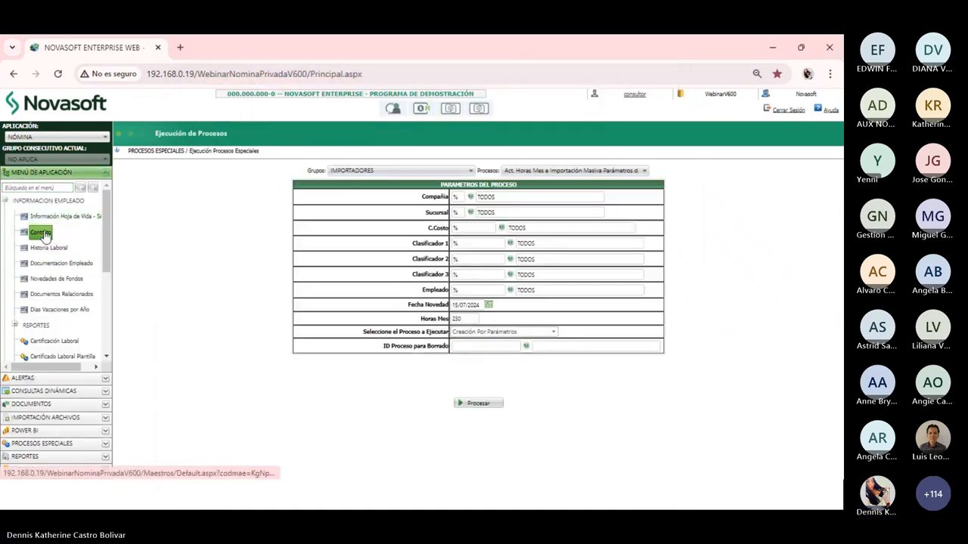
Load the employee's contract by pasting their code and show its parameter rows
{"action": "left_click", "coordinate": [41, 233]}
{"action": "double_click", "coordinate": [192, 183]}
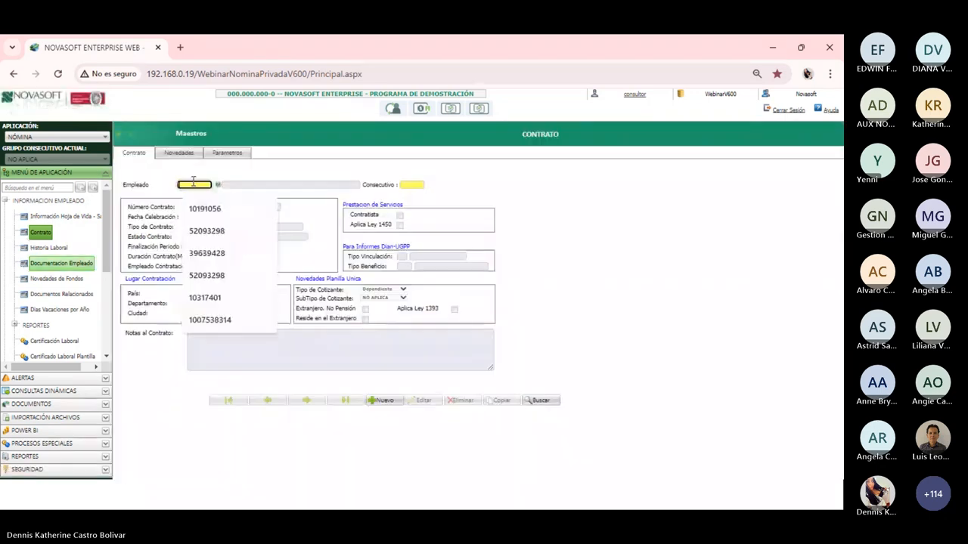
{"action": "key", "text": "Return"}
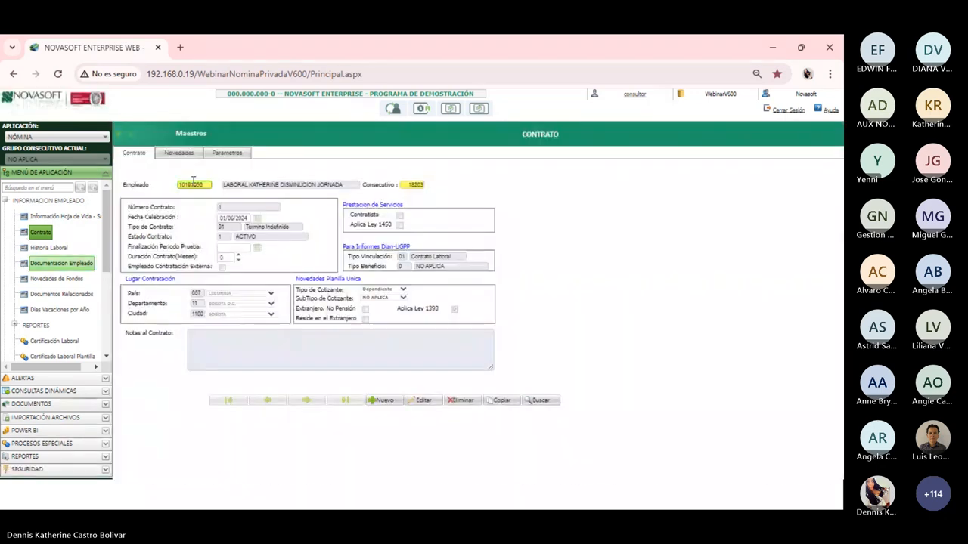
{"action": "left_click", "coordinate": [227, 153]}
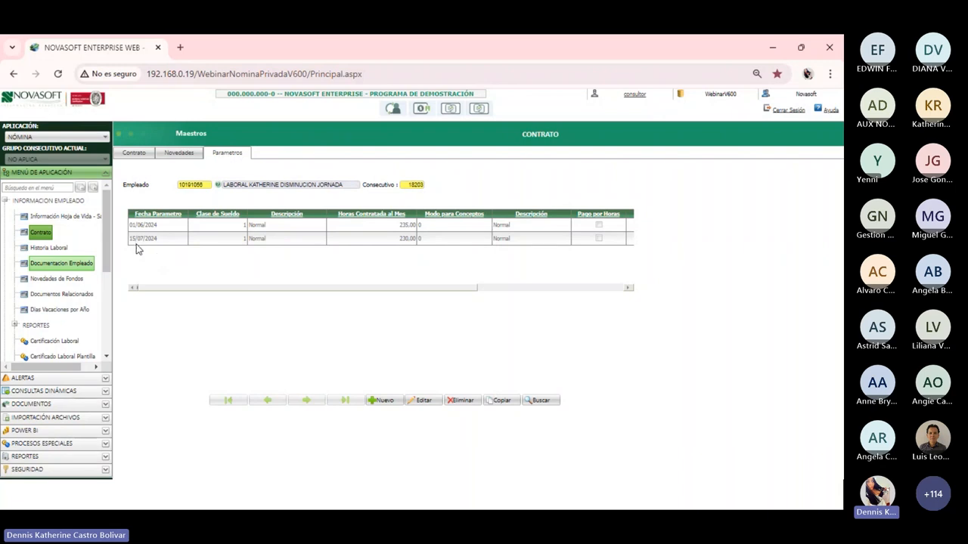
Highlight the new row's 15/07/2024 date and 230 contracted hours
{"action": "left_click_drag", "start_coordinate": [129, 239], "coordinate": [160, 243]}
{"action": "left_click_drag", "start_coordinate": [399, 239], "coordinate": [419, 239]}
{"action": "left_click", "coordinate": [345, 267]}
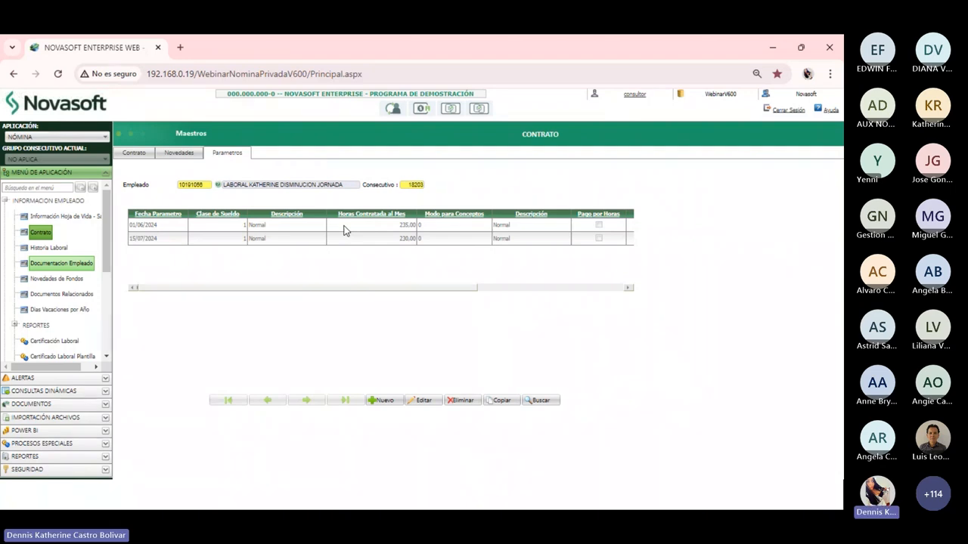
{"action": "left_click", "coordinate": [45, 444]}
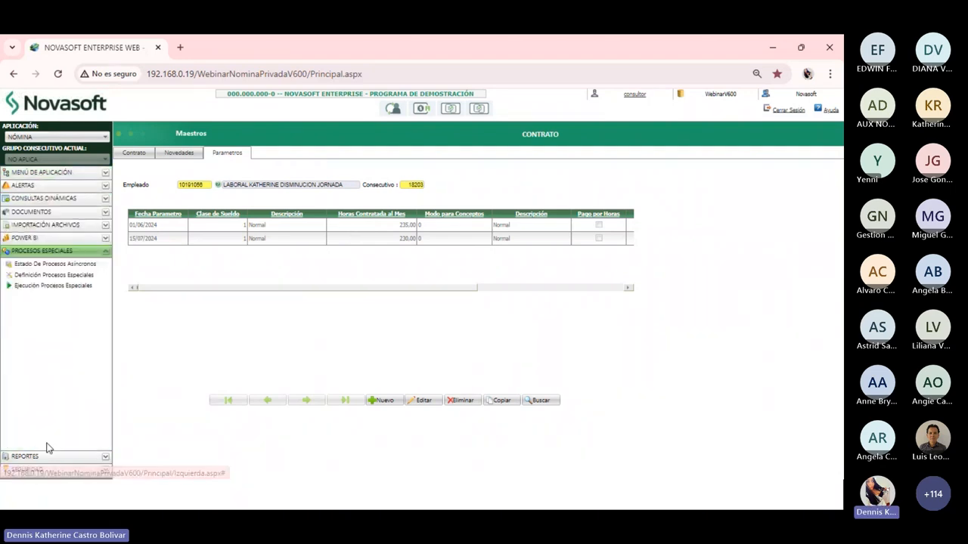
{"action": "left_click", "coordinate": [68, 286]}
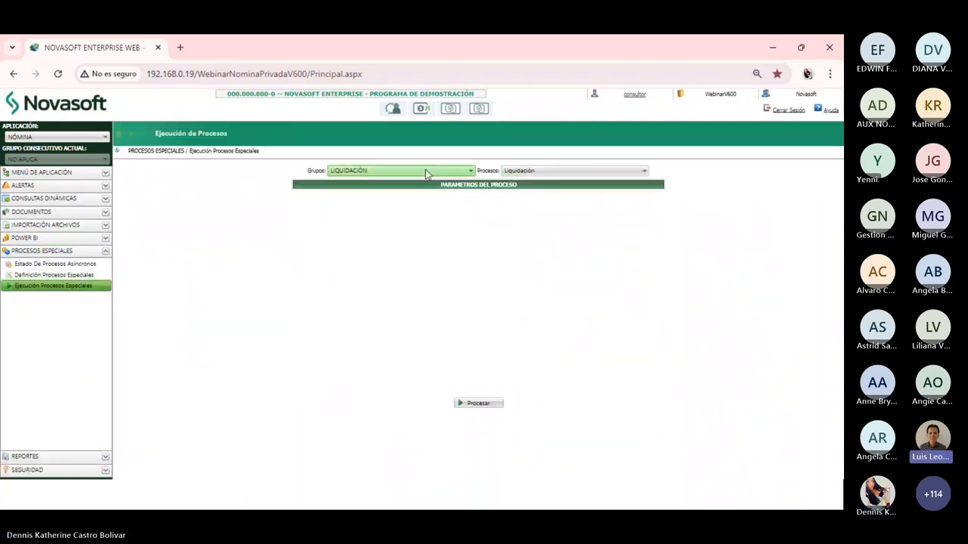
{"action": "left_click", "coordinate": [41, 172]}
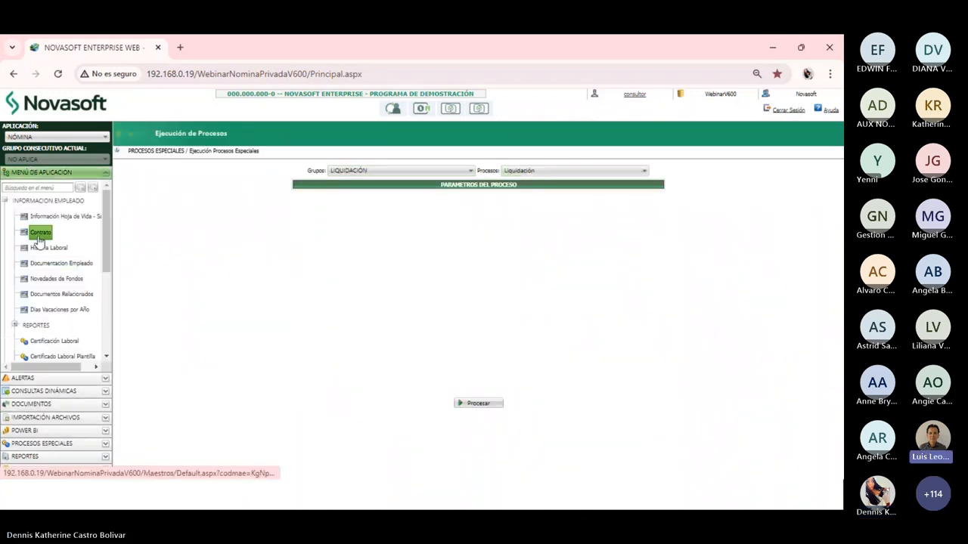
{"action": "left_click", "coordinate": [39, 238]}
{"action": "left_click", "coordinate": [194, 185]}
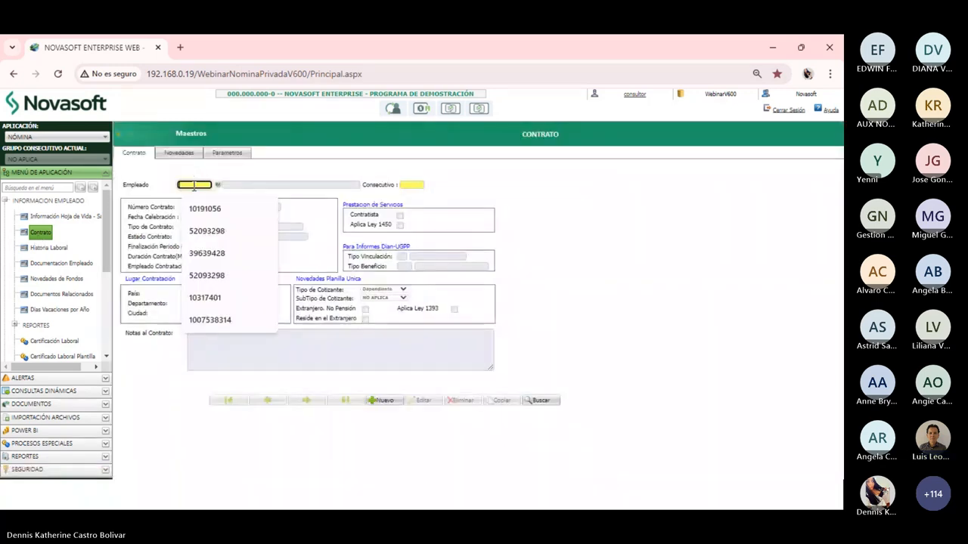
{"action": "key", "text": "ctrl+v"}
{"action": "key", "text": "Tab"}
{"action": "left_click", "coordinate": [241, 152]}
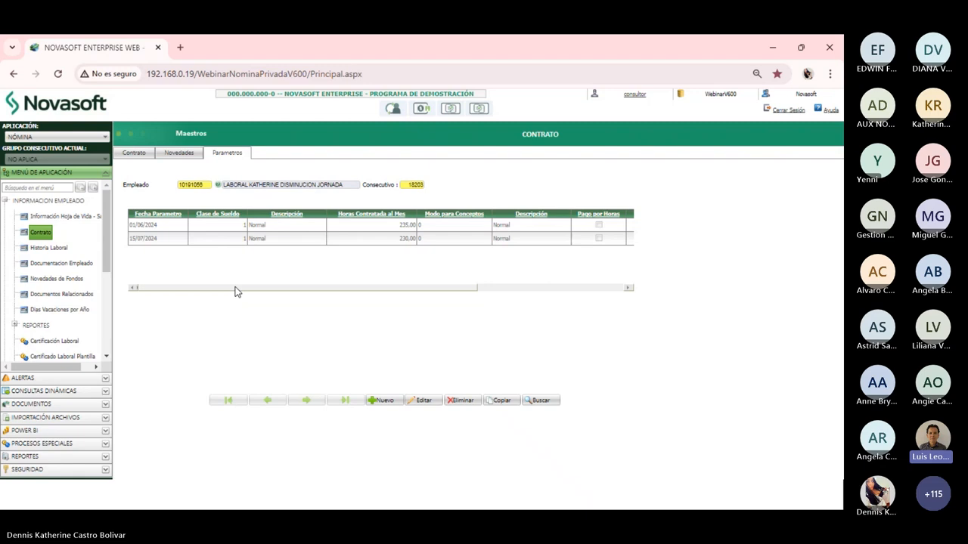
{"action": "left_click_drag", "start_coordinate": [235, 287], "coordinate": [449, 290]}
{"action": "left_click", "coordinate": [469, 192]}
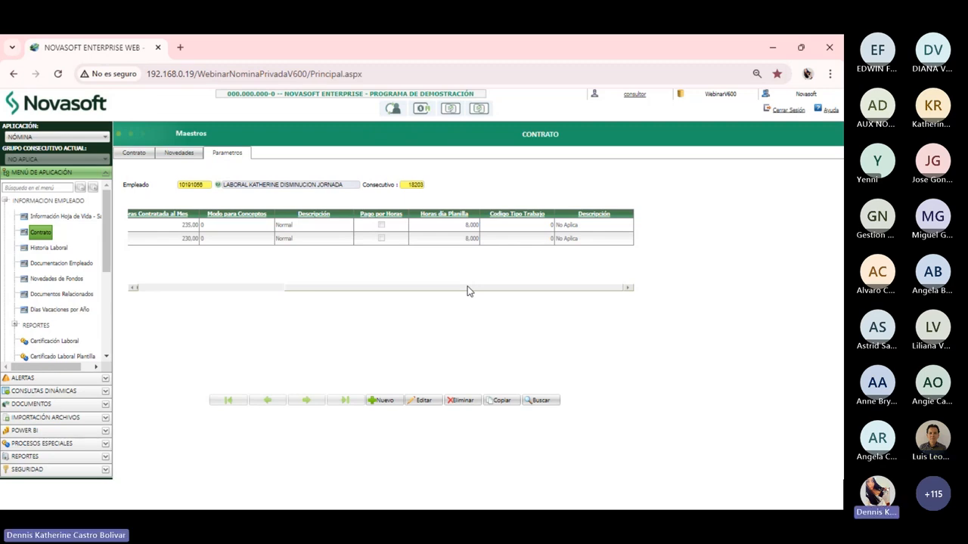
{"action": "left_click_drag", "start_coordinate": [468, 287], "coordinate": [269, 290]}
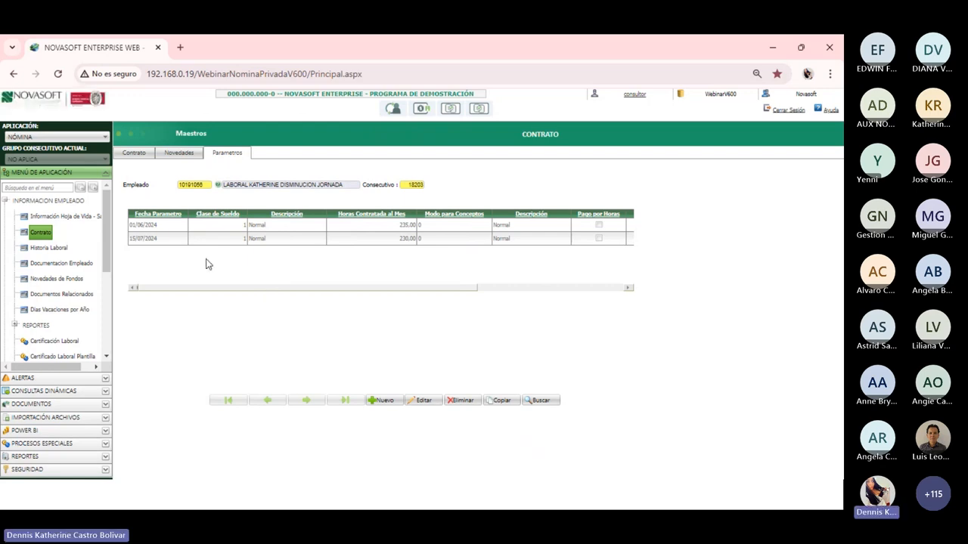
Choose the IMPORTADORES group's Act. Horas Mes import process and bring up the run-mode choices
{"action": "left_click", "coordinate": [64, 447]}
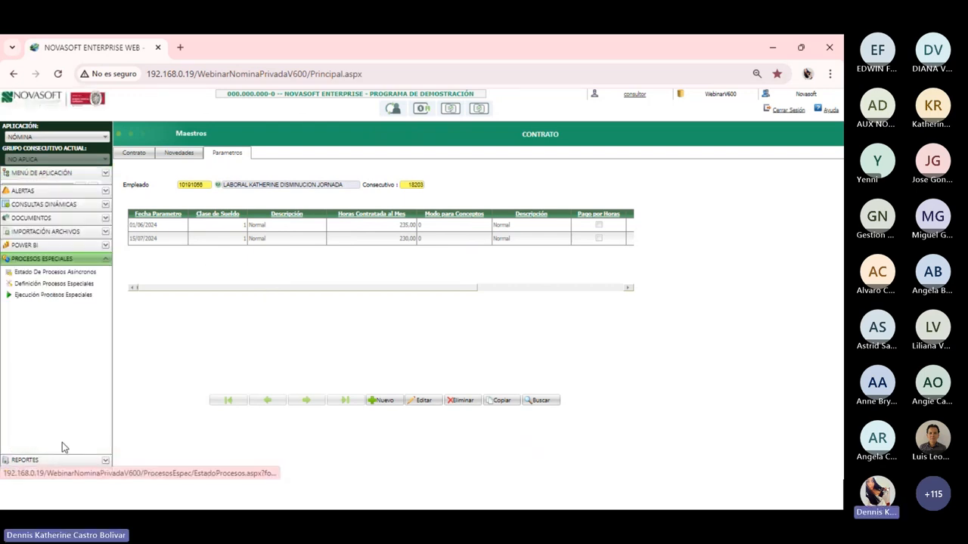
{"action": "left_click", "coordinate": [65, 292]}
{"action": "left_click", "coordinate": [400, 174]}
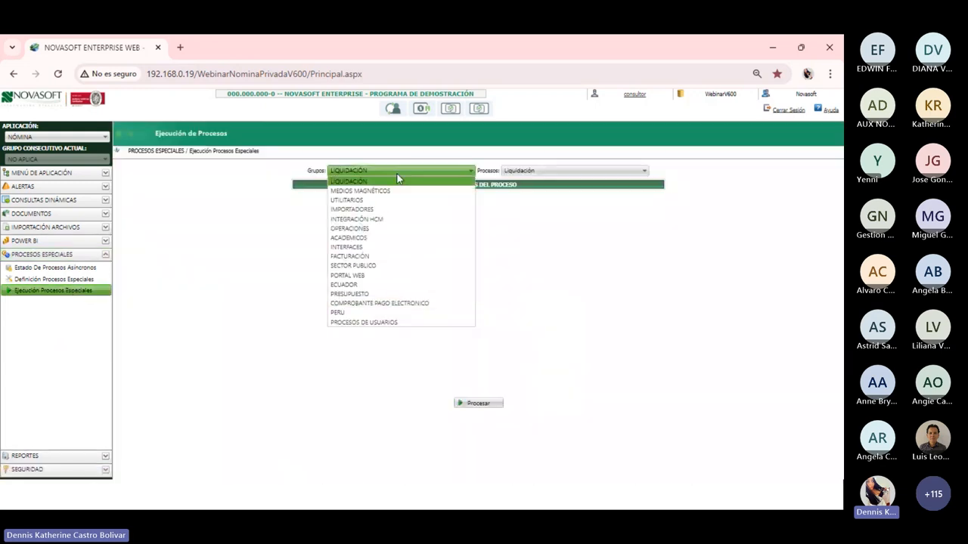
{"action": "left_click", "coordinate": [343, 204]}
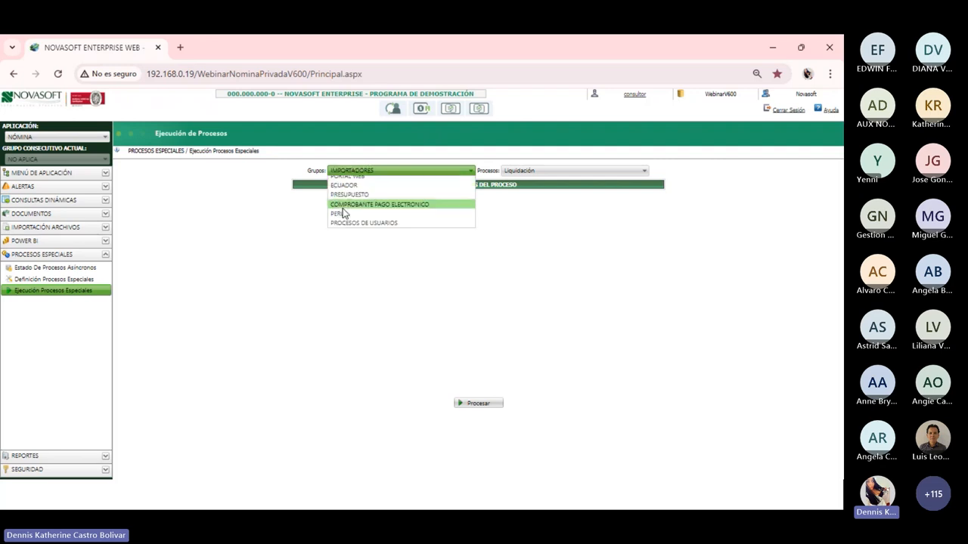
{"action": "left_click", "coordinate": [578, 170]}
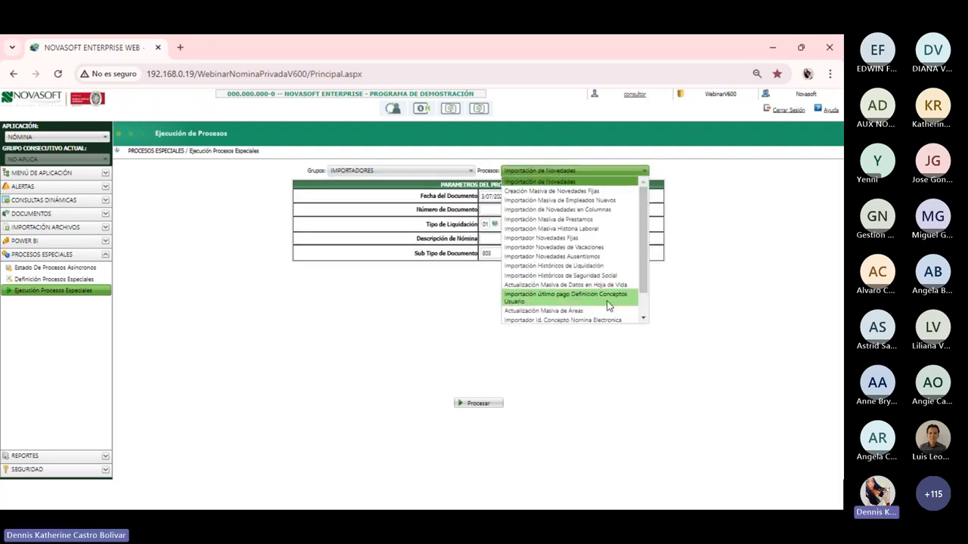
{"action": "scroll", "coordinate": [642, 247], "scroll_direction": "down", "scroll_amount": 3}
{"action": "left_click", "coordinate": [590, 318]}
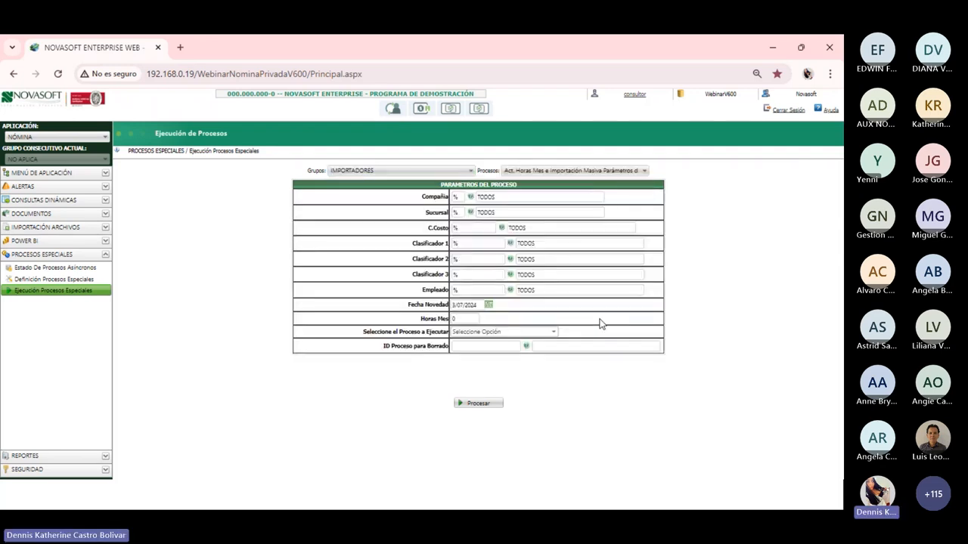
{"action": "left_click", "coordinate": [480, 304]}
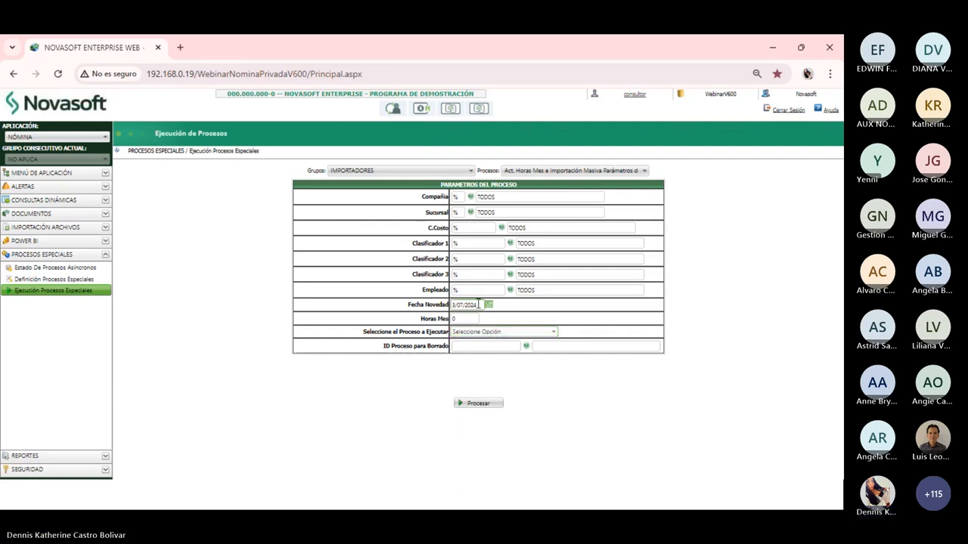
{"action": "left_click", "coordinate": [501, 332]}
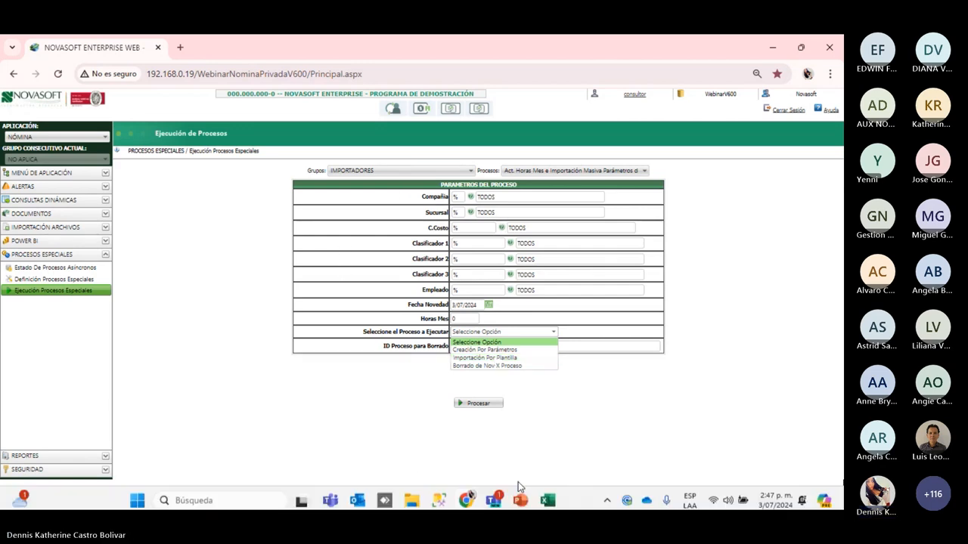
Maximize the template workbook, widen column J for usuario, and inspect the 230 in E2
{"action": "mouse_move", "coordinate": [549, 493]}
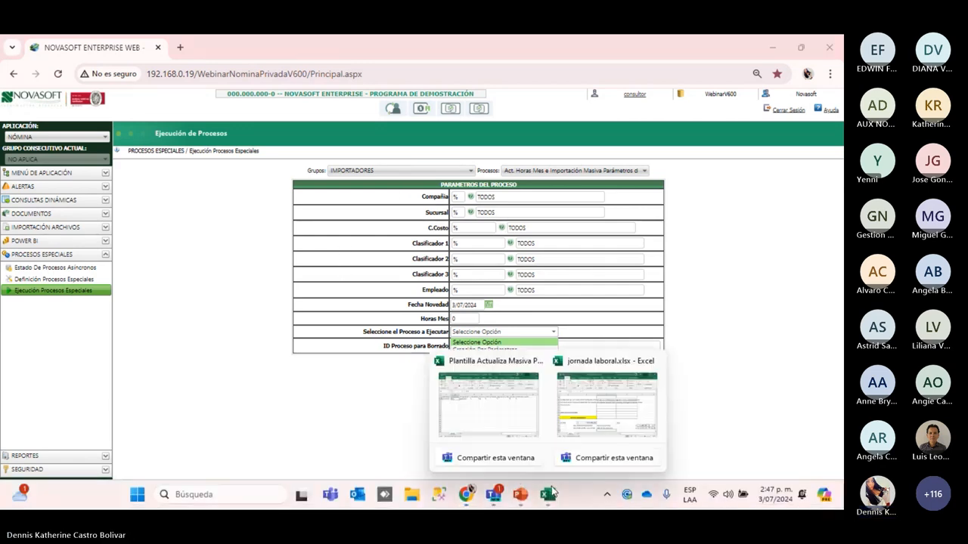
{"action": "left_click", "coordinate": [479, 408]}
{"action": "left_click", "coordinate": [808, 90]}
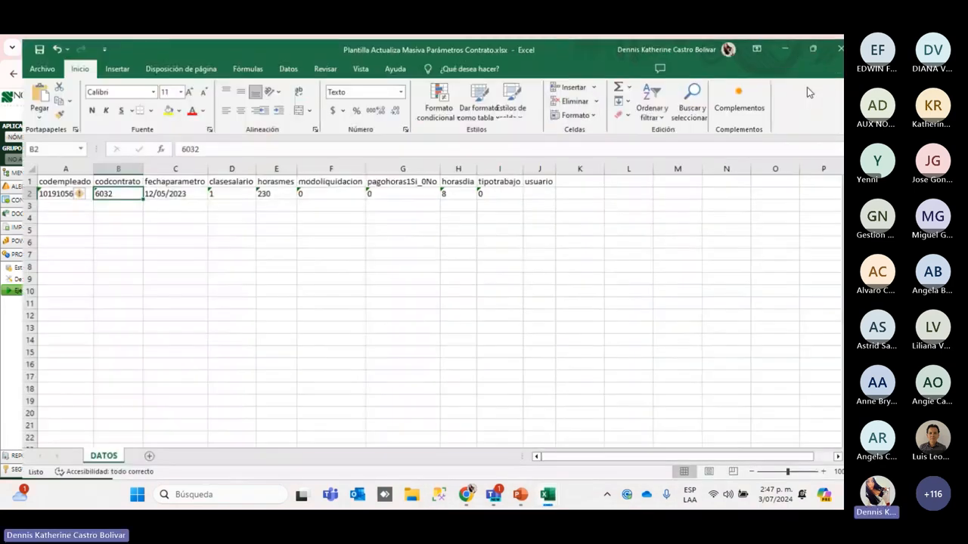
{"action": "left_click", "coordinate": [43, 239]}
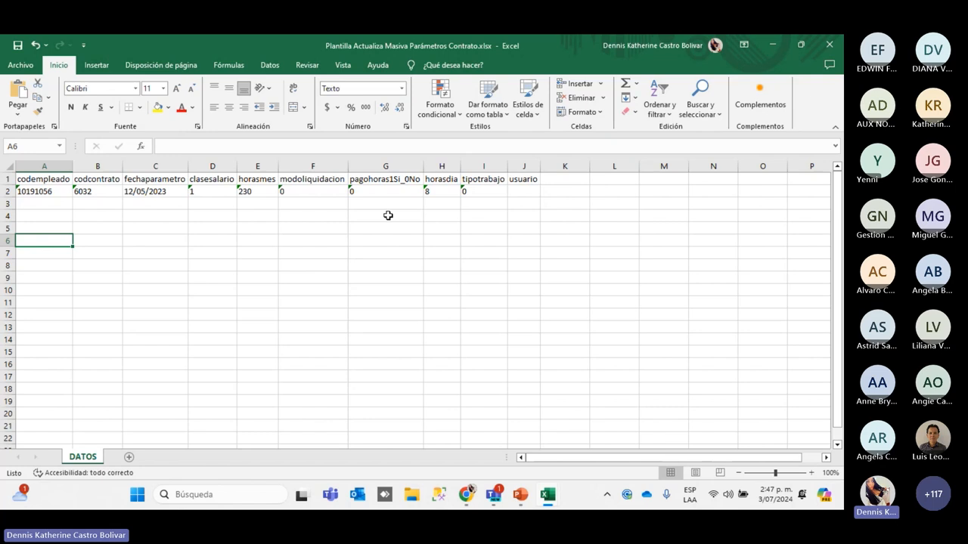
{"action": "left_click_drag", "start_coordinate": [537, 164], "coordinate": [597, 164]}
{"action": "left_click", "coordinate": [521, 190]}
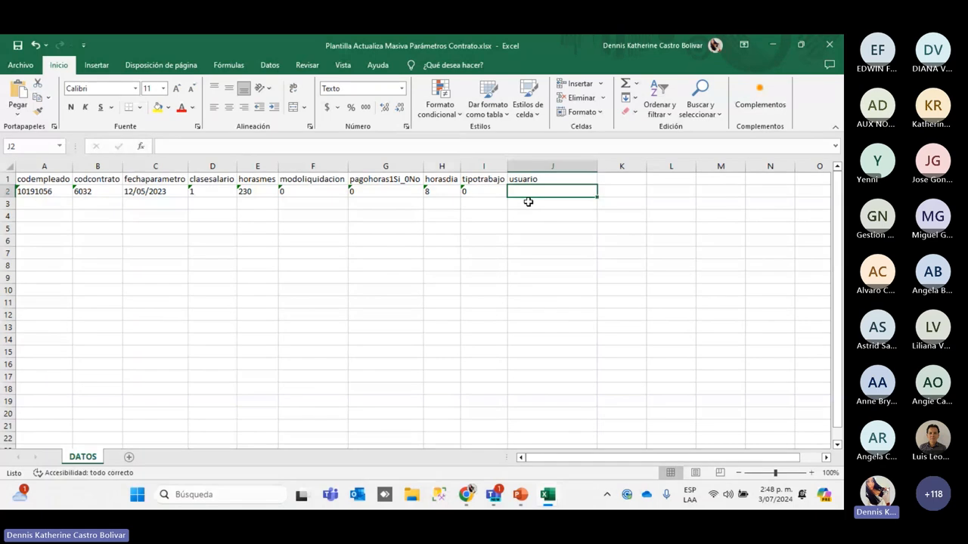
{"action": "left_click", "coordinate": [53, 204]}
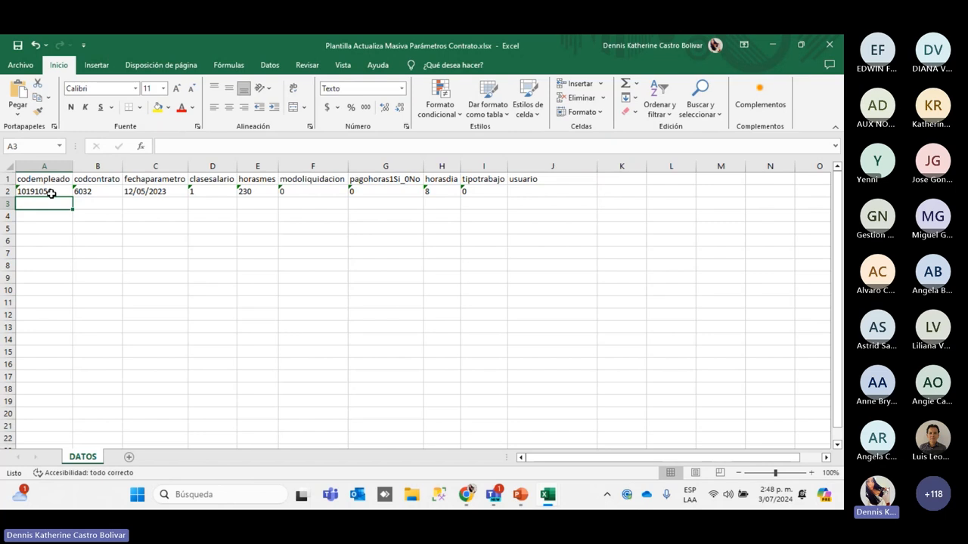
{"action": "left_click", "coordinate": [257, 194]}
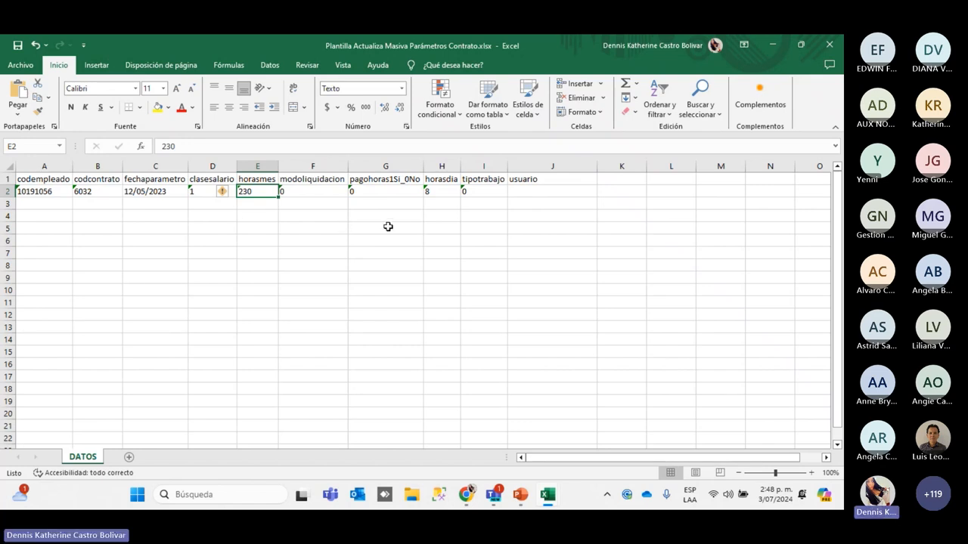
{"action": "left_click", "coordinate": [534, 195]}
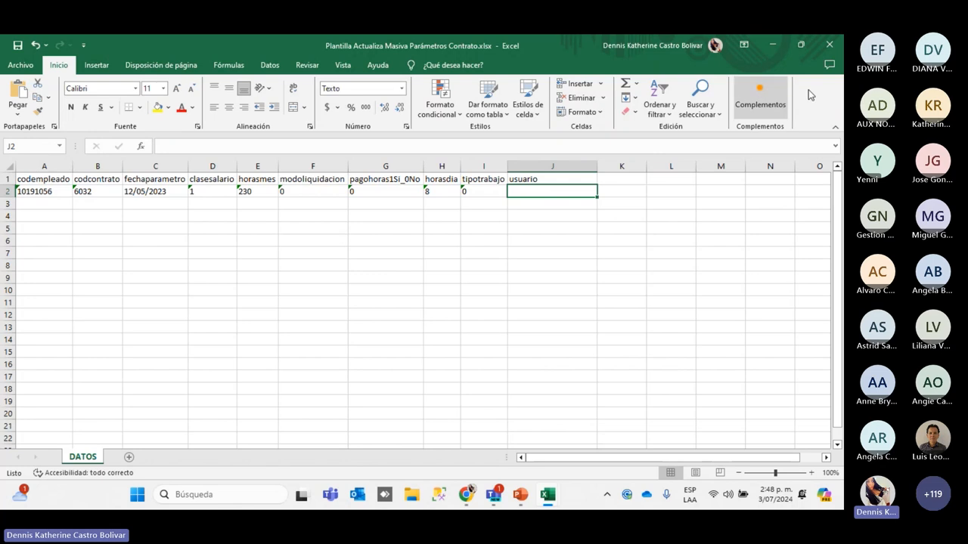
{"action": "left_click", "coordinate": [768, 46]}
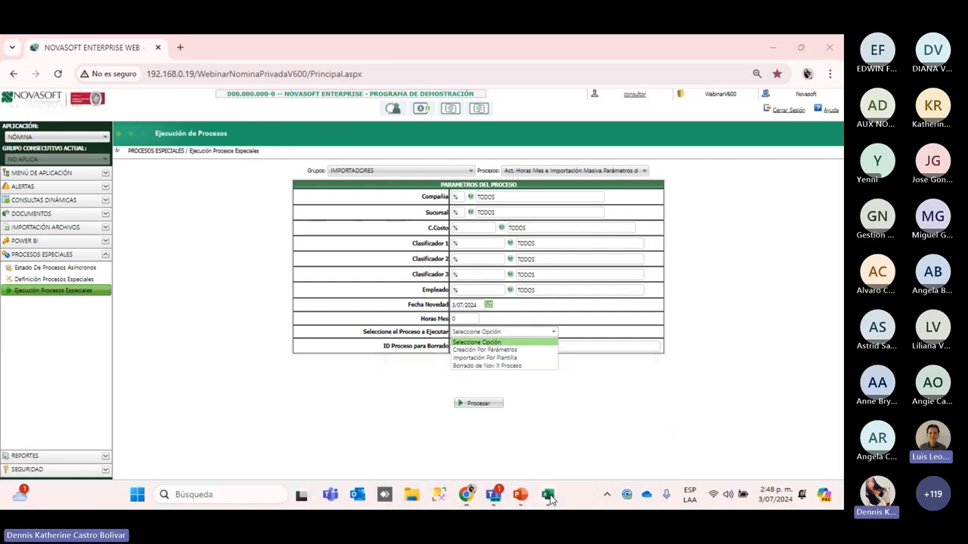
Check the contract code in B2, then return to the Novasoft browser
{"action": "mouse_move", "coordinate": [548, 495]}
{"action": "left_click", "coordinate": [493, 404]}
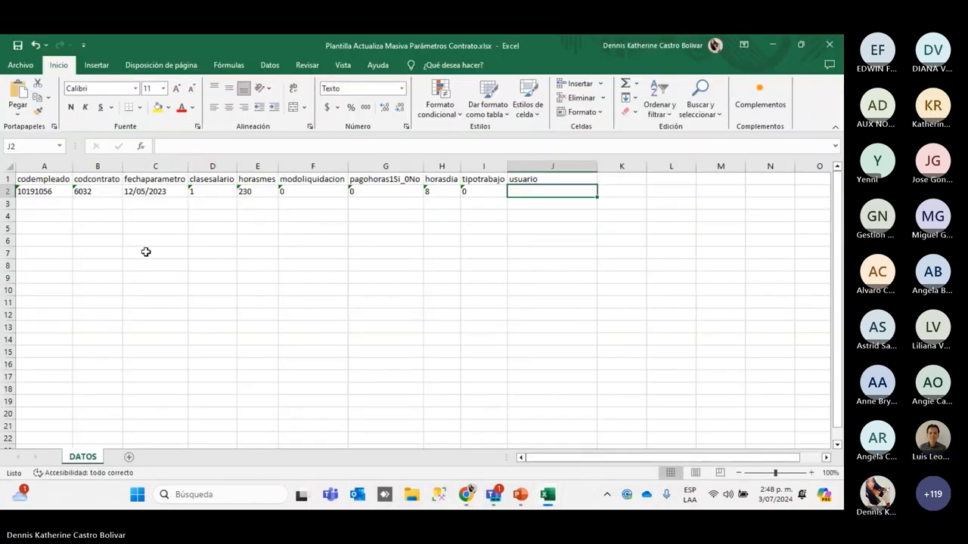
{"action": "left_click", "coordinate": [101, 192]}
{"action": "mouse_move", "coordinate": [470, 490]}
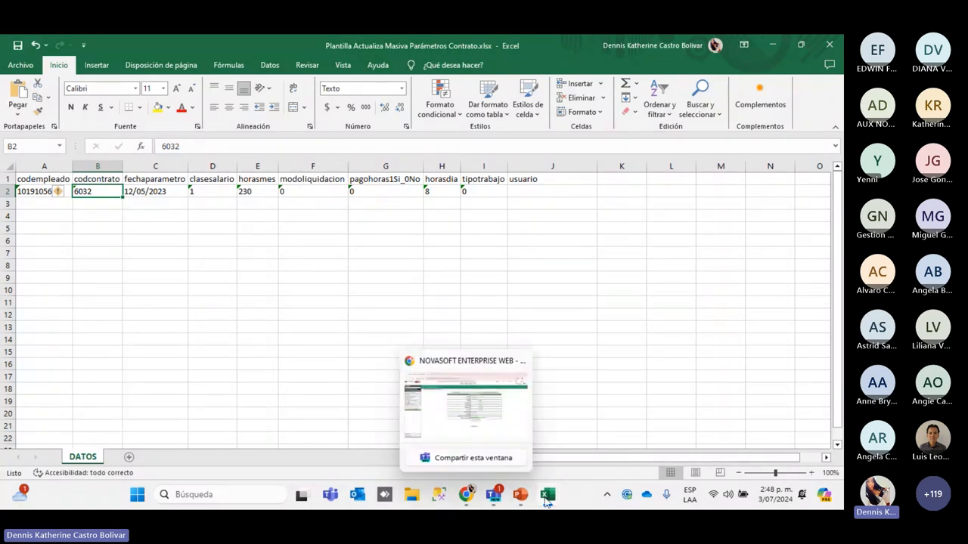
{"action": "left_click", "coordinate": [465, 405]}
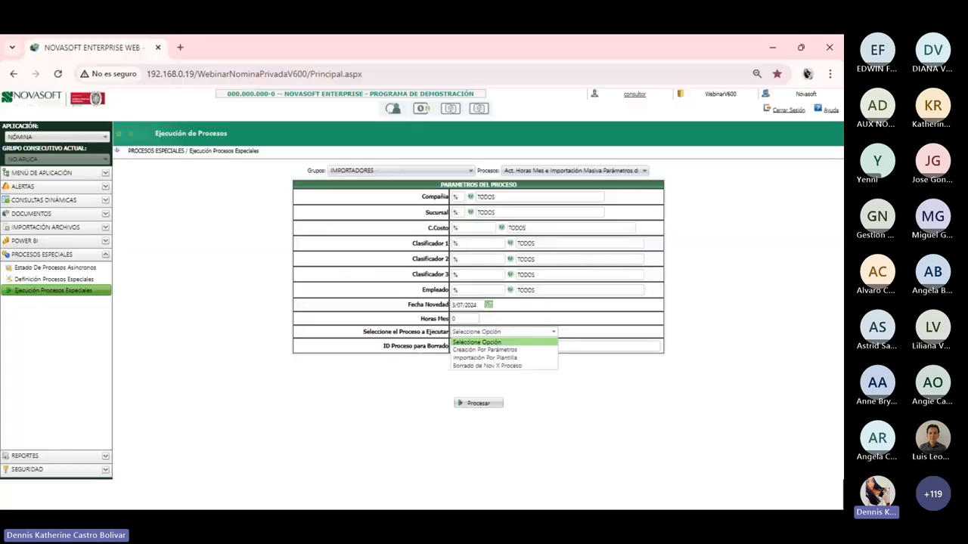
Load the employee into the Contrato form by pasting their code
{"action": "left_click", "coordinate": [45, 173]}
{"action": "left_click", "coordinate": [41, 234]}
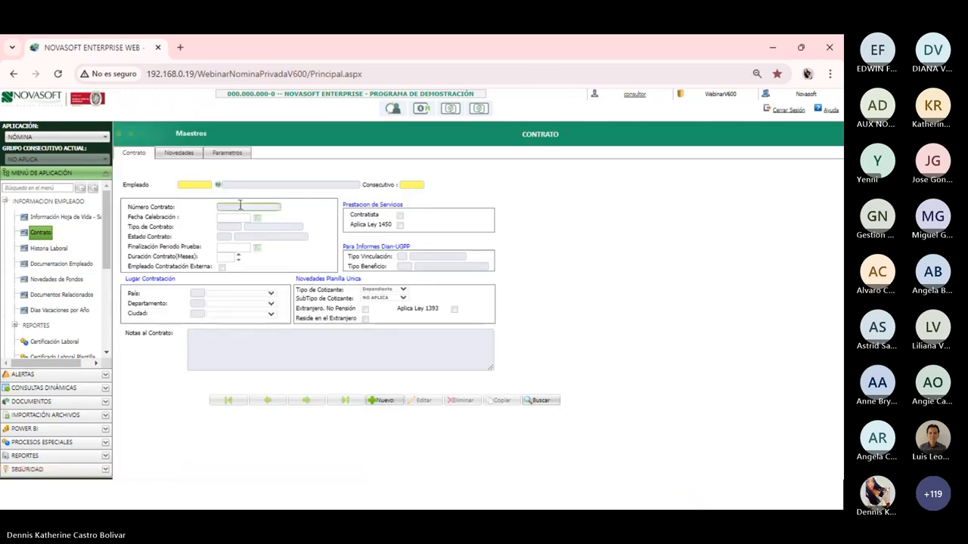
{"action": "left_click", "coordinate": [186, 185]}
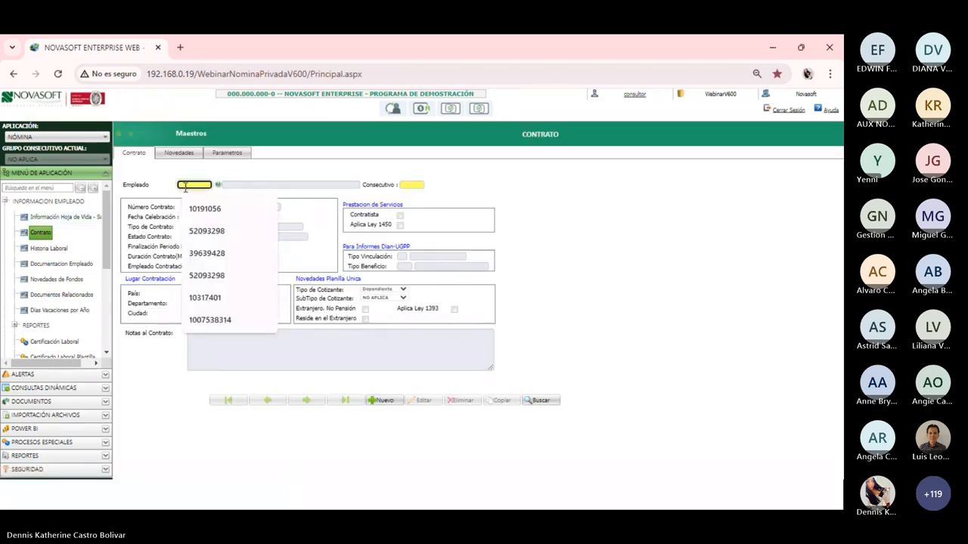
{"action": "key", "text": "Tab"}
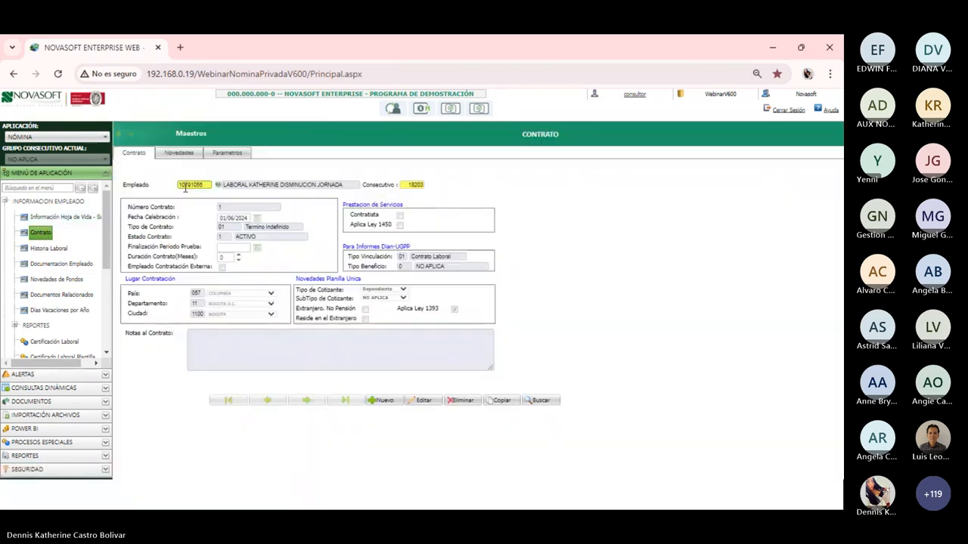
{"action": "left_click", "coordinate": [409, 187]}
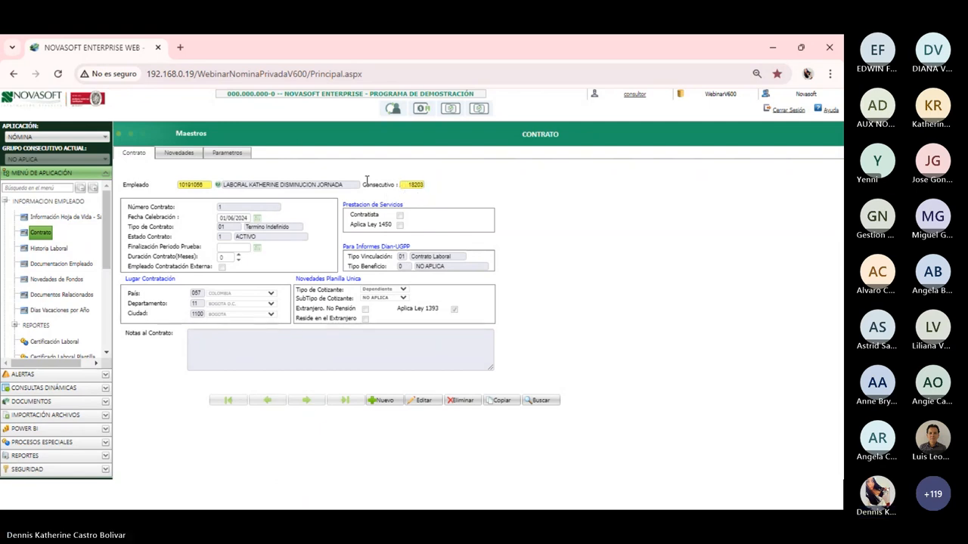
Load the same employee's Historia Laboral and highlight the contract ID
{"action": "left_click", "coordinate": [42, 250]}
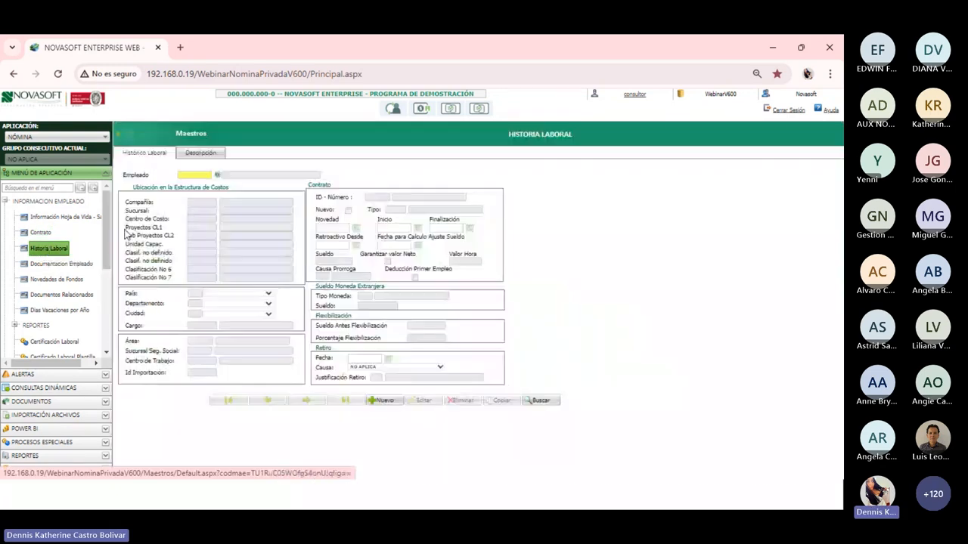
{"action": "left_click", "coordinate": [195, 176]}
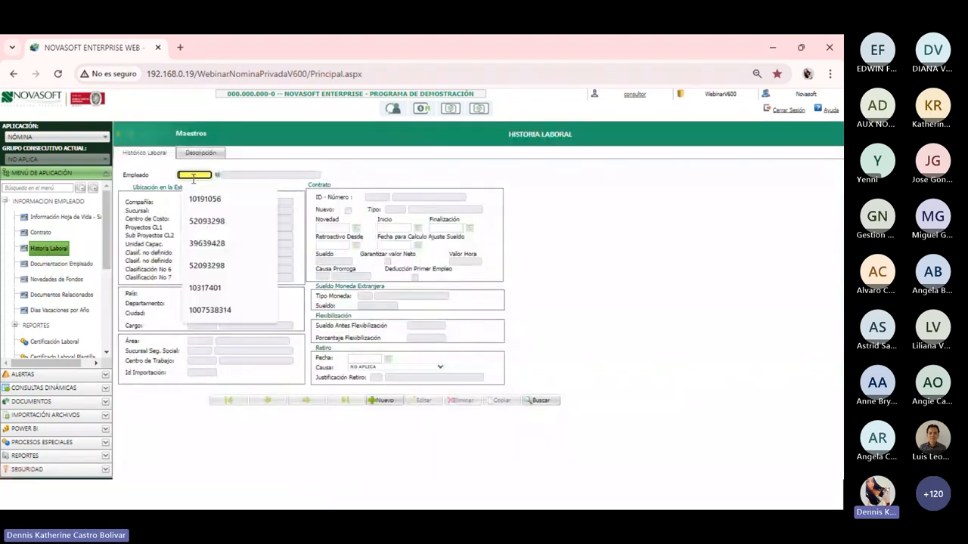
{"action": "key", "text": "Tab"}
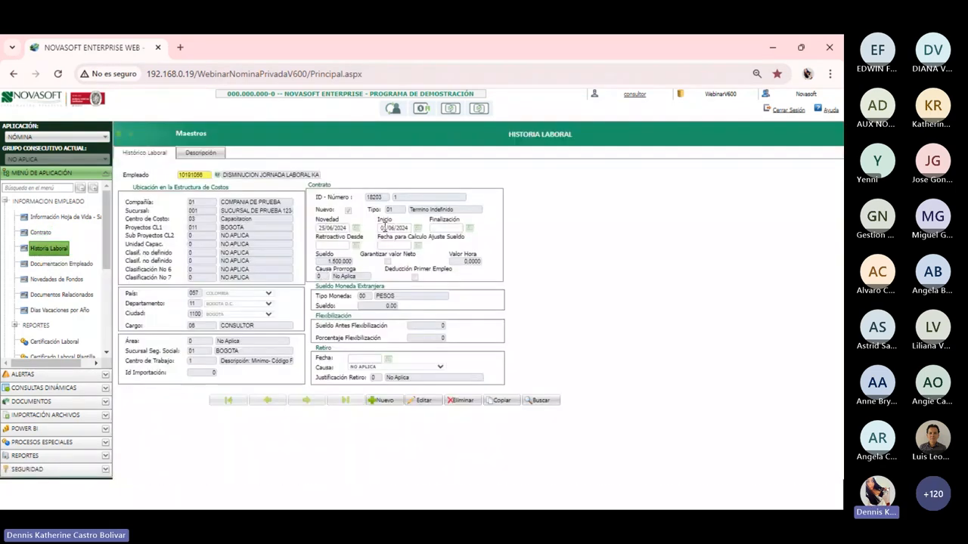
{"action": "double_click", "coordinate": [374, 198]}
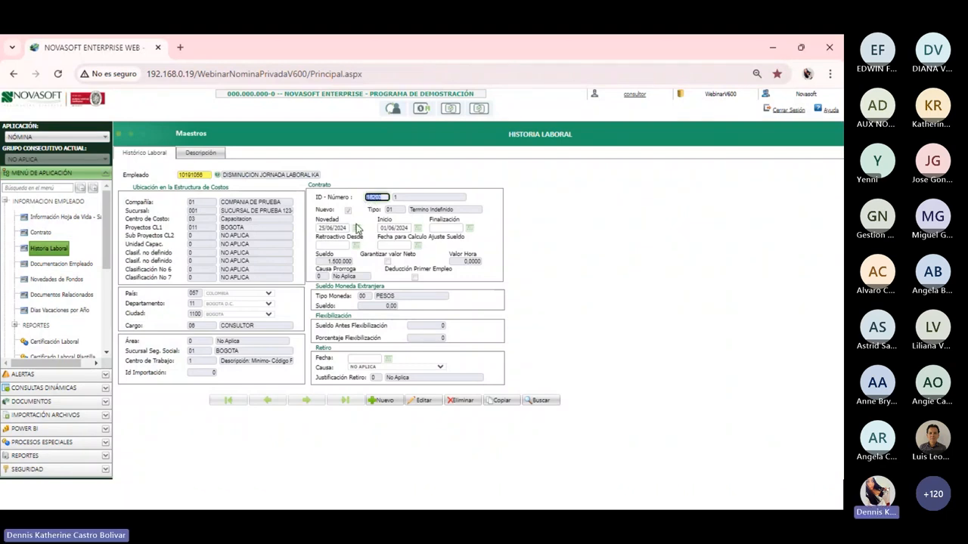
{"action": "left_click", "coordinate": [201, 211]}
{"action": "left_click", "coordinate": [167, 212]}
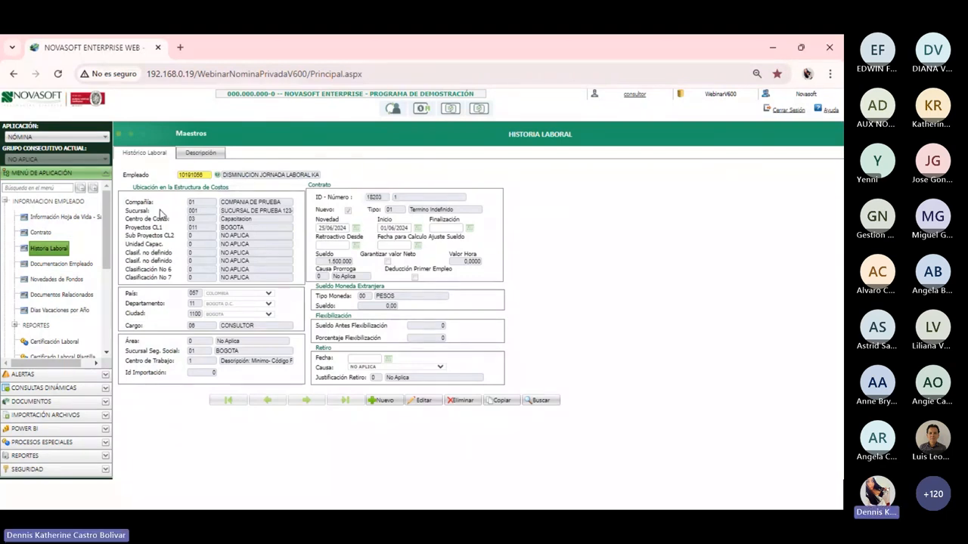
Reopen the employee's contract to list the 01/06/2024 and 15/07/2024 parameter rows
{"action": "left_click", "coordinate": [25, 235]}
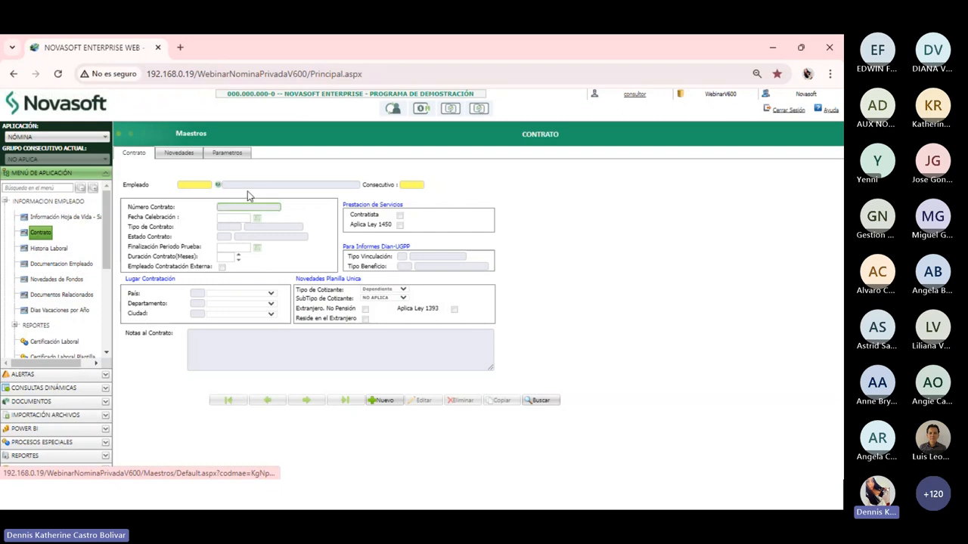
{"action": "left_click", "coordinate": [199, 184]}
{"action": "left_click", "coordinate": [205, 208]}
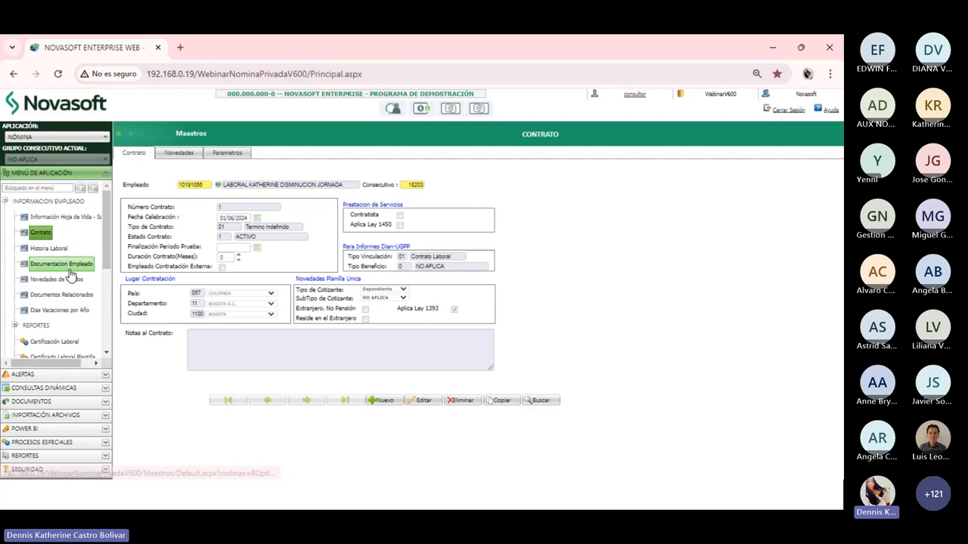
{"action": "left_click", "coordinate": [237, 159]}
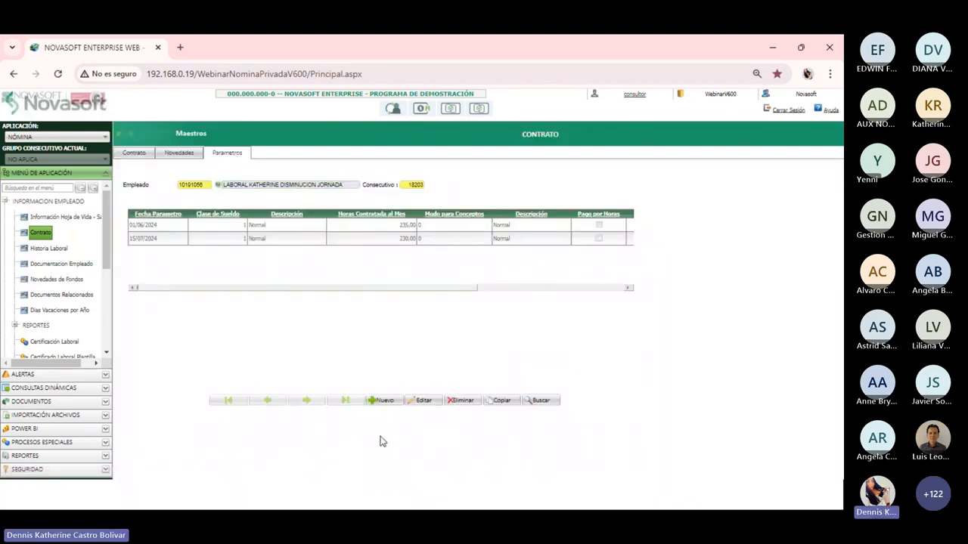
Delete the 15/07/2024 230-hour parameter row and save, keeping only the 01/06/2024 235-hour row
{"action": "left_click", "coordinate": [427, 401]}
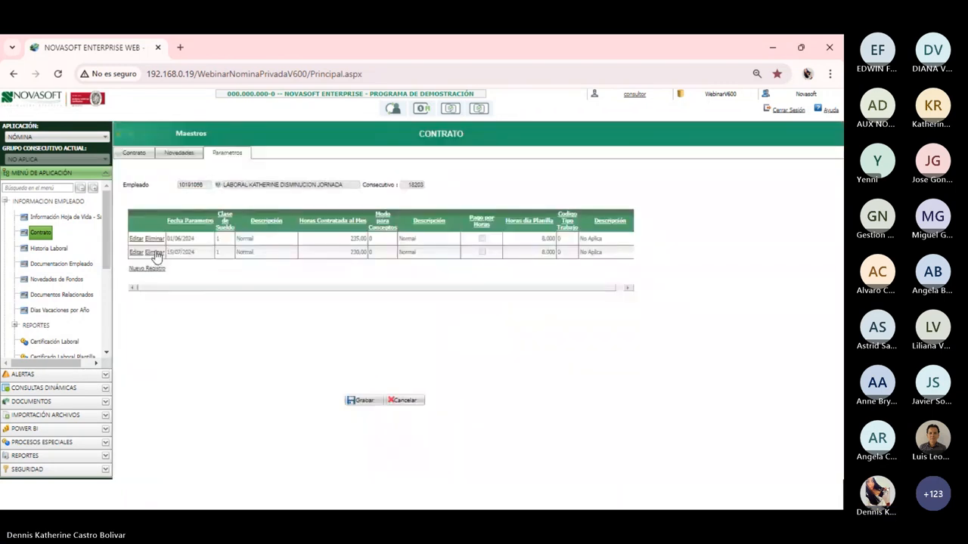
{"action": "left_click", "coordinate": [154, 253]}
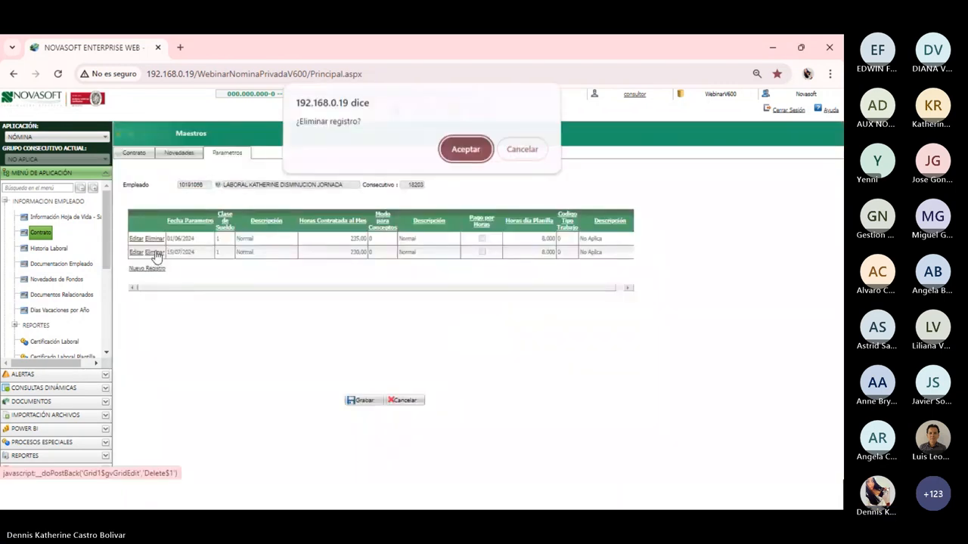
{"action": "left_click", "coordinate": [463, 151]}
{"action": "left_click", "coordinate": [350, 401]}
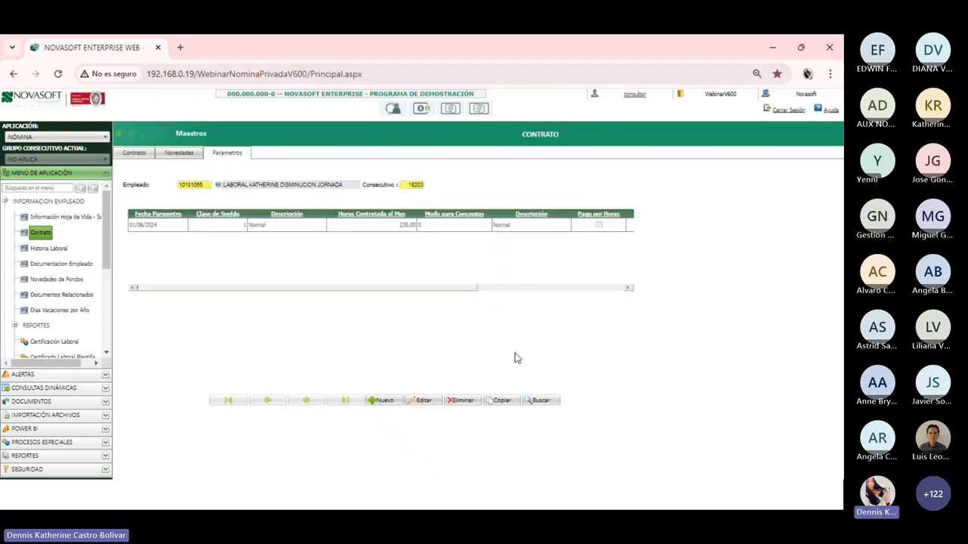
In the Plantilla workbook, enter contract code 18203 in B2 and parameter date 15/07/2024 in C2
{"action": "mouse_move", "coordinate": [469, 490]}
{"action": "mouse_move", "coordinate": [548, 495]}
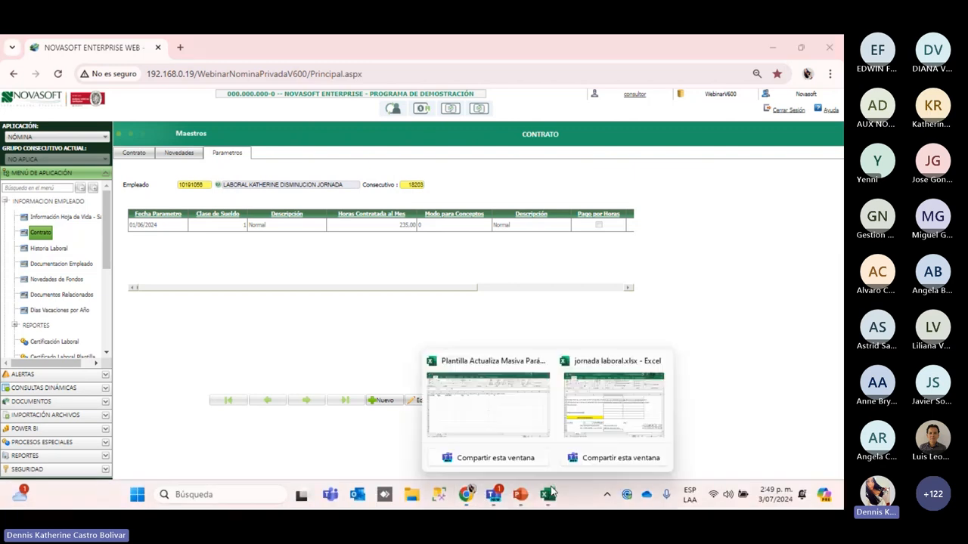
{"action": "left_click", "coordinate": [473, 410]}
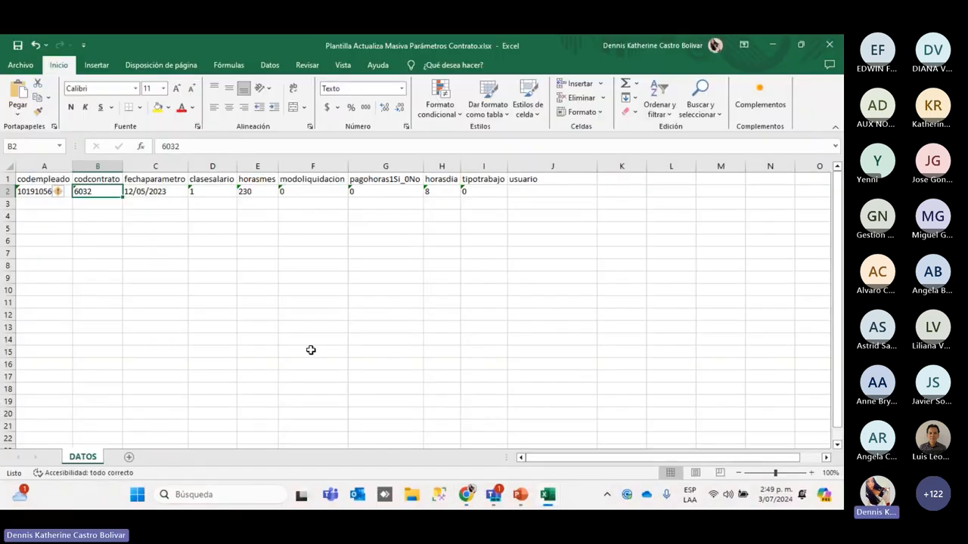
{"action": "type", "text": "18203"}
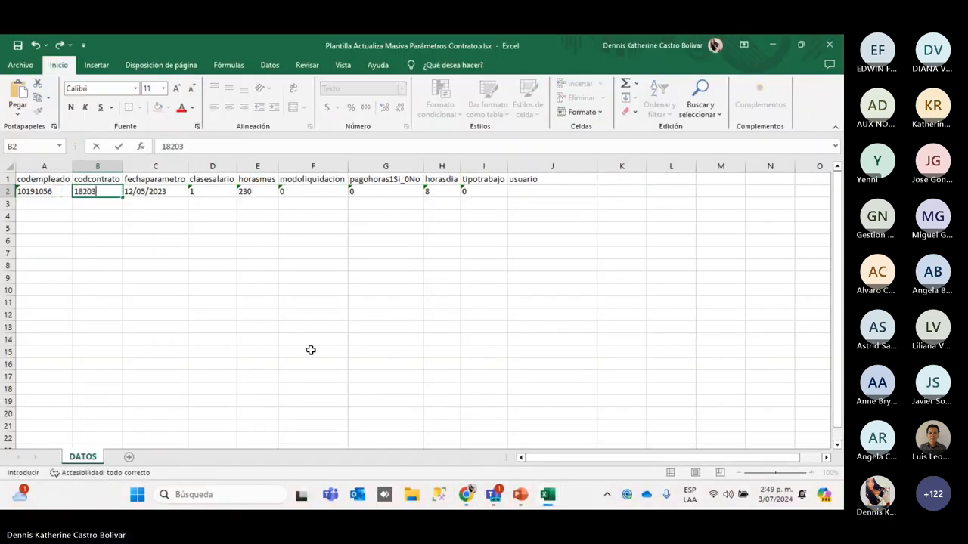
{"action": "key", "text": "Tab"}
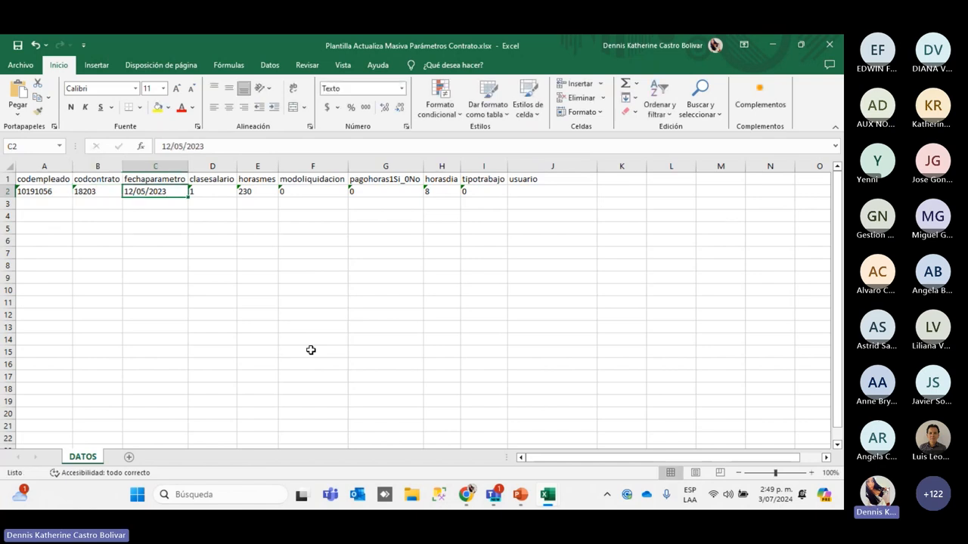
{"action": "type", "text": "15/"}
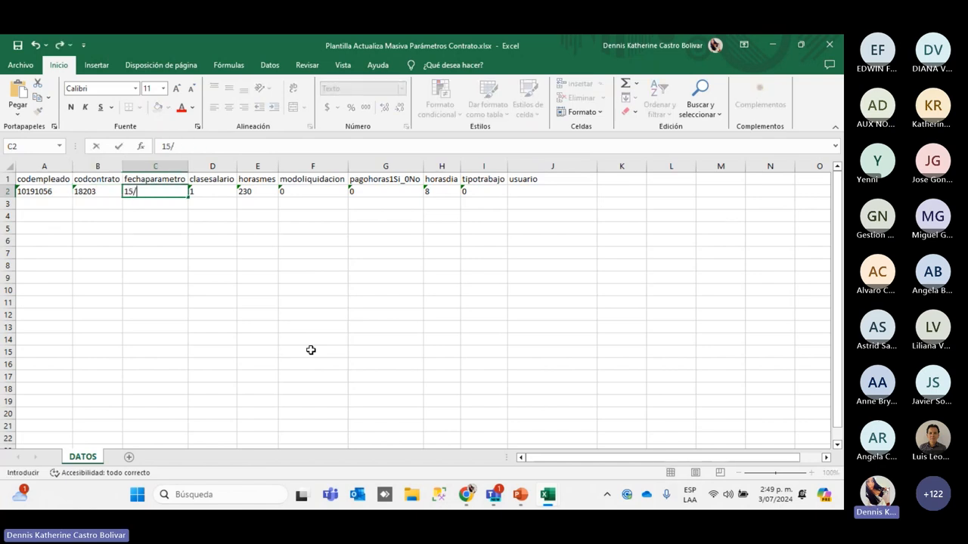
{"action": "type", "text": "07/2024"}
{"action": "key", "text": "Tab"}
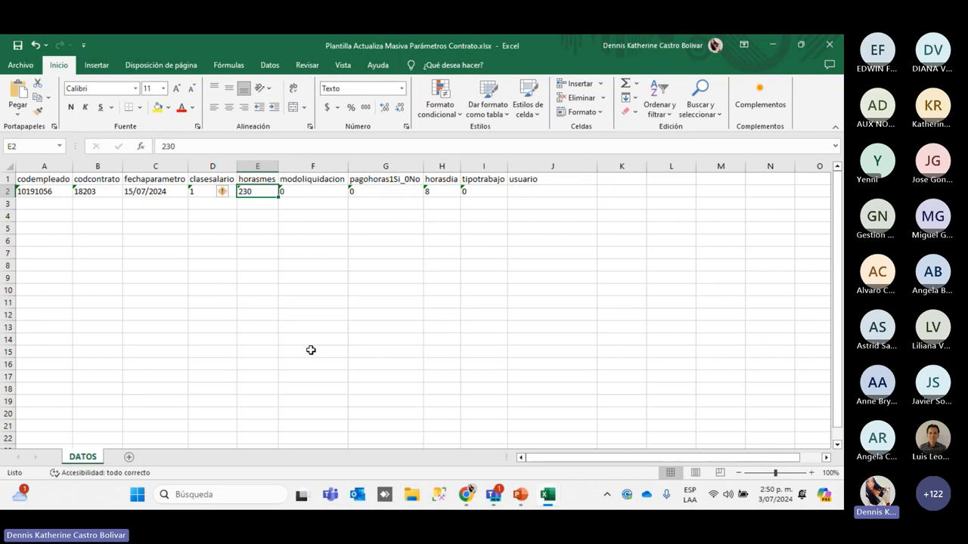
Check the reference slide, then enter the Novasoft user name in the usuario cell J2
{"action": "key", "text": "Right"}
{"action": "key", "text": "Right"}
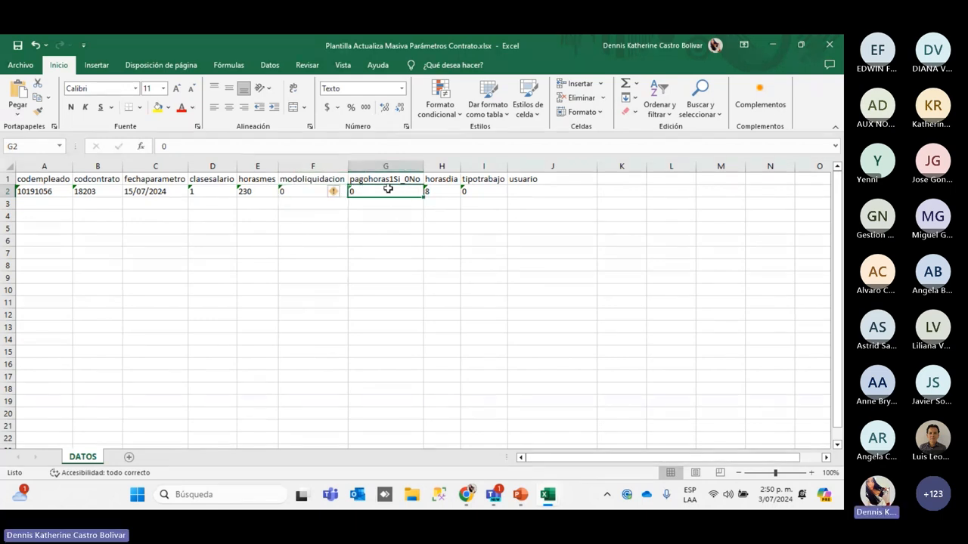
{"action": "left_click", "coordinate": [438, 194]}
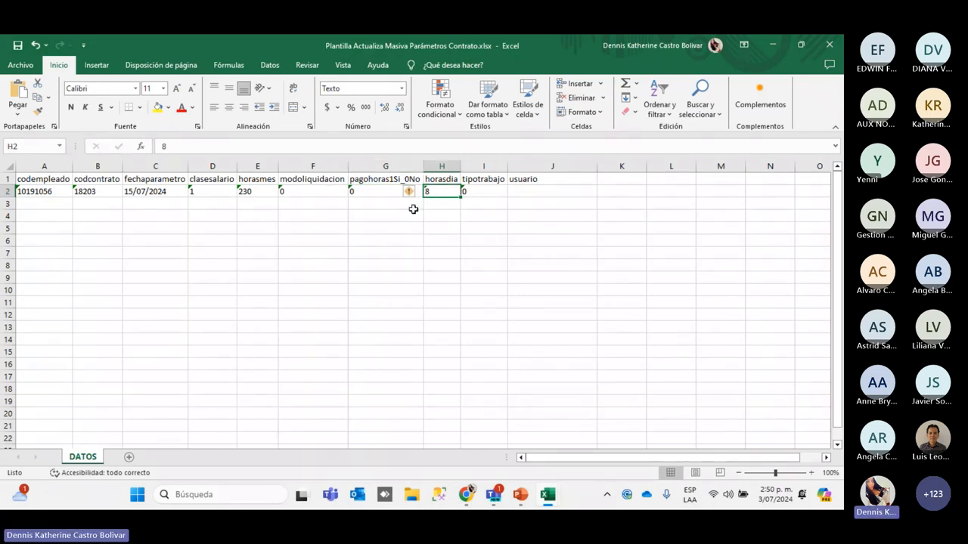
{"action": "left_click", "coordinate": [464, 198]}
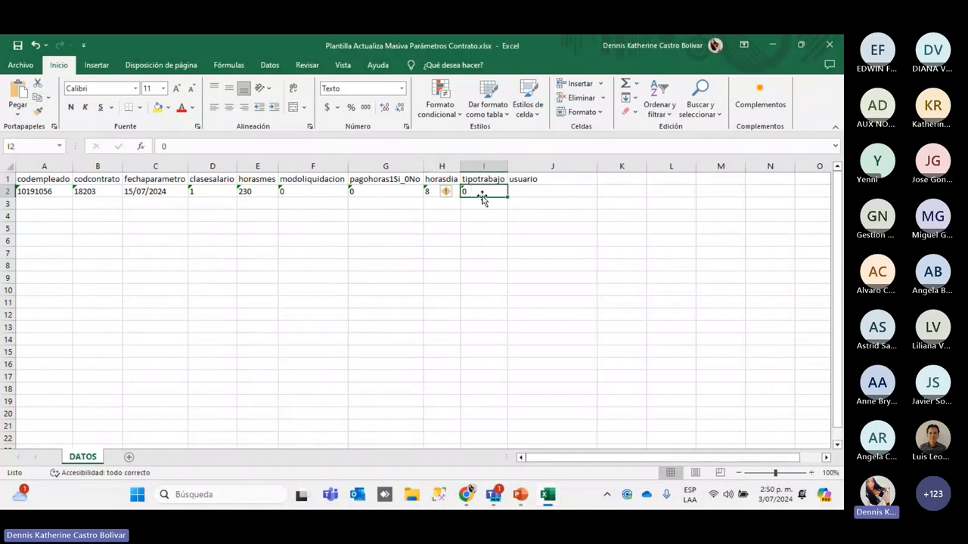
{"action": "left_click", "coordinate": [538, 189]}
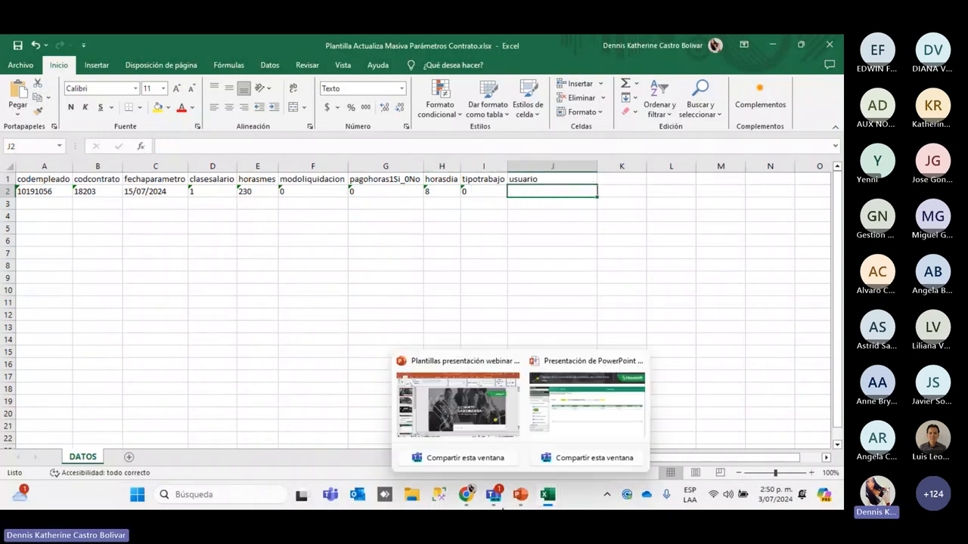
{"action": "left_click", "coordinate": [467, 494]}
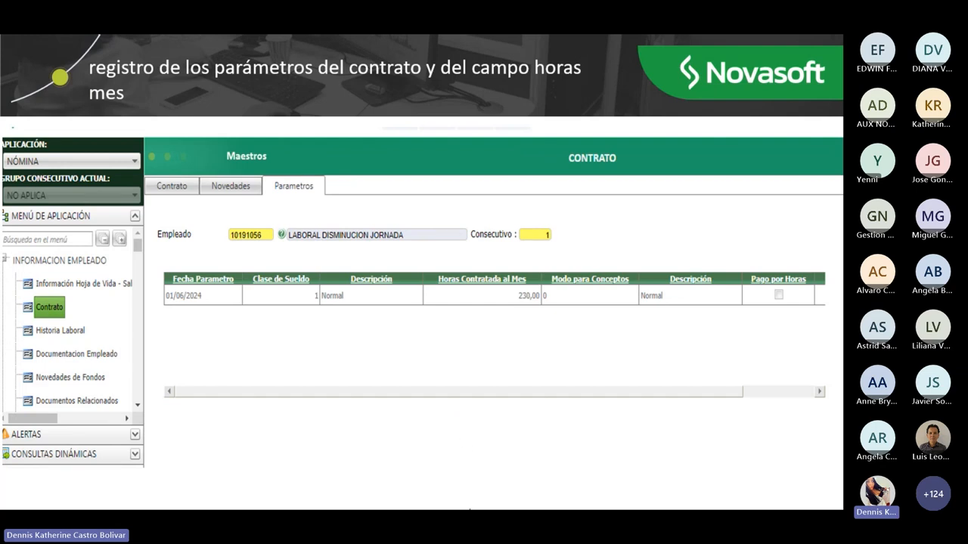
{"action": "mouse_move", "coordinate": [542, 499]}
{"action": "left_click", "coordinate": [460, 413]}
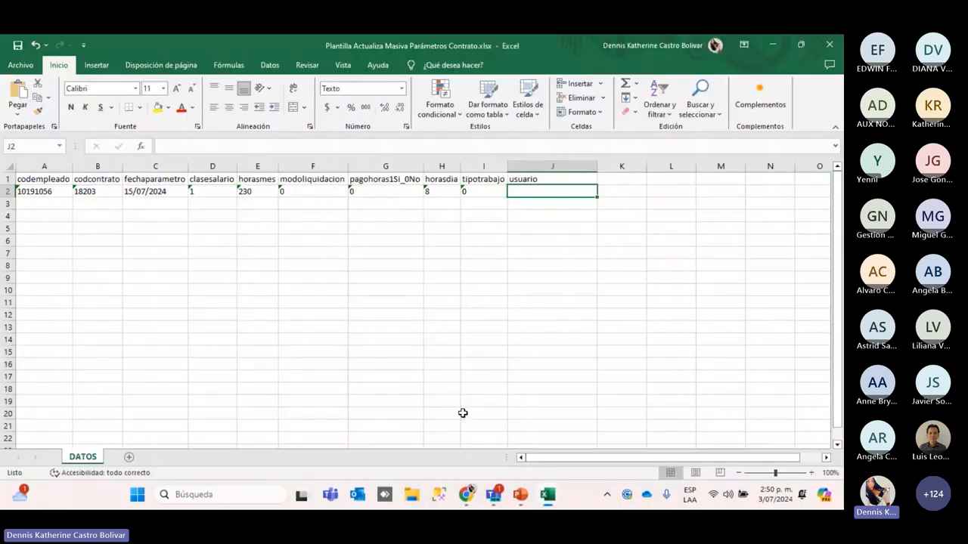
{"action": "type", "text": "consul"}
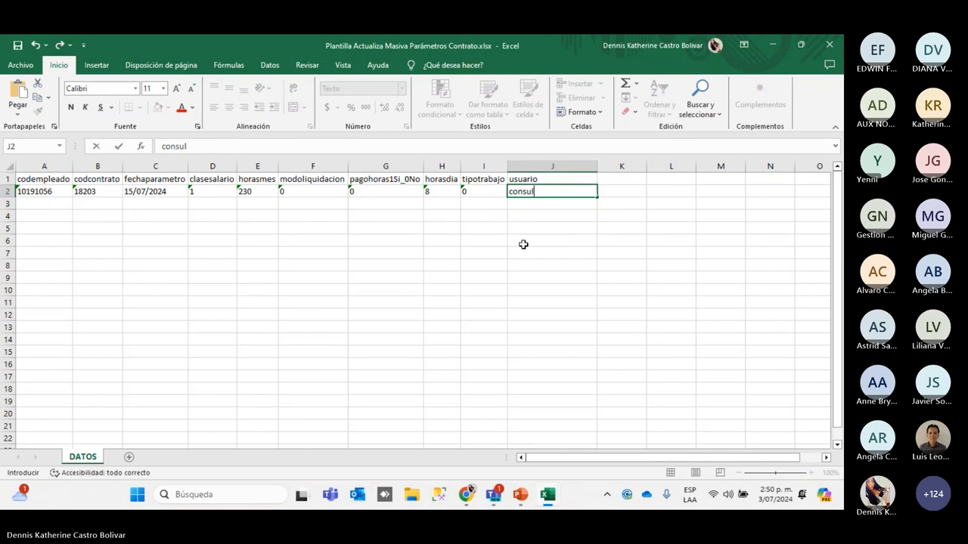
{"action": "type", "text": "tor"}
{"action": "left_click", "coordinate": [523, 244]}
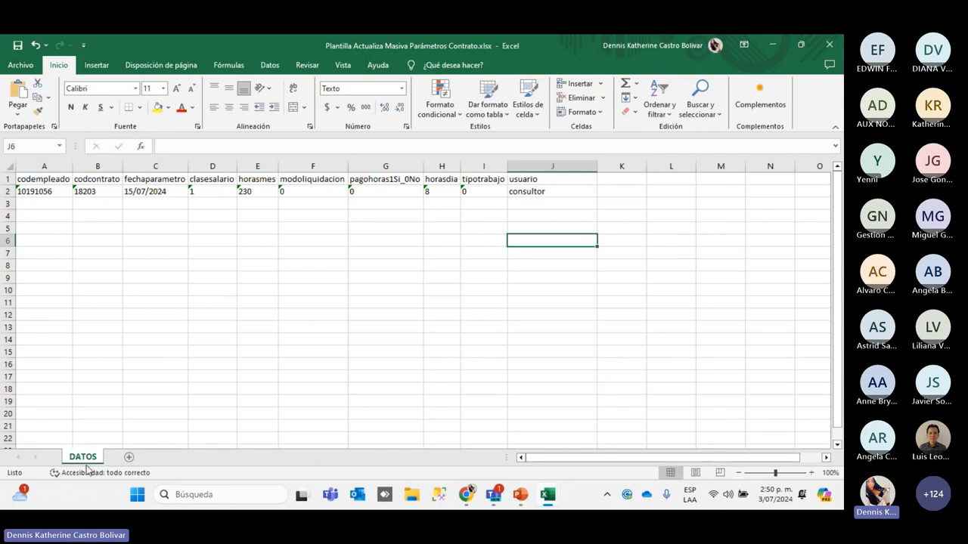
{"action": "left_click", "coordinate": [133, 353]}
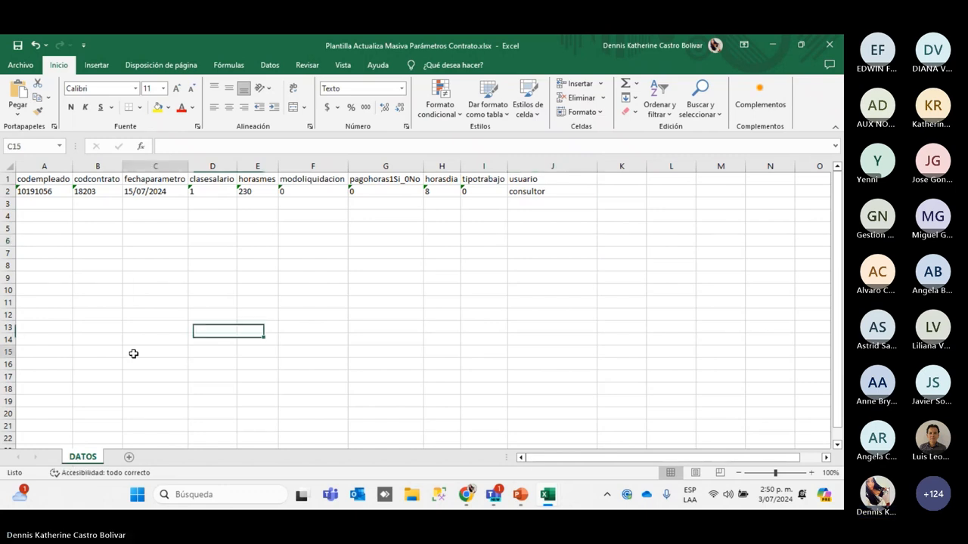
Save the template as 'Plantilla Actualiza Masiva Parámetros Contrato capacitacion.xlsx' in jornada and close Excel
{"action": "left_click", "coordinate": [20, 65]}
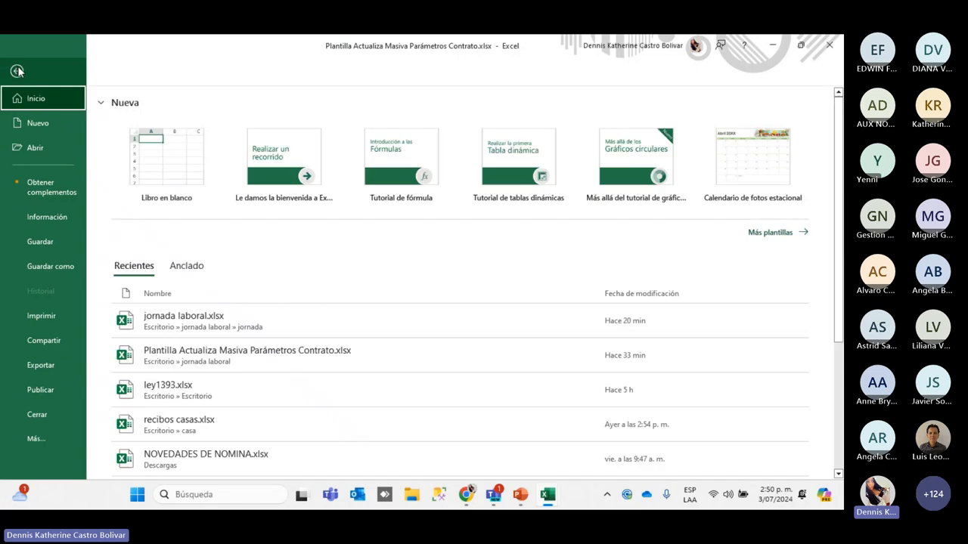
{"action": "left_click", "coordinate": [45, 266]}
{"action": "left_click", "coordinate": [166, 311]}
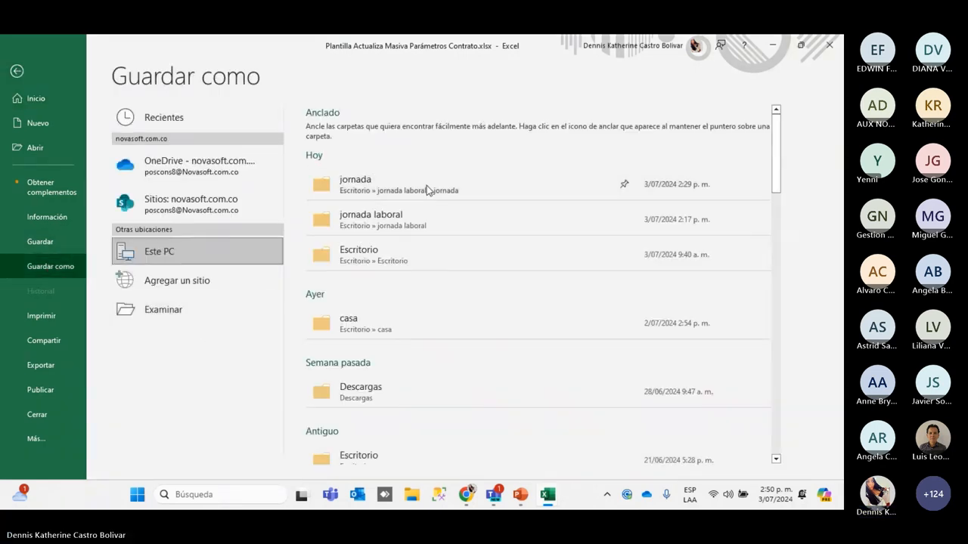
{"action": "left_click", "coordinate": [232, 247]}
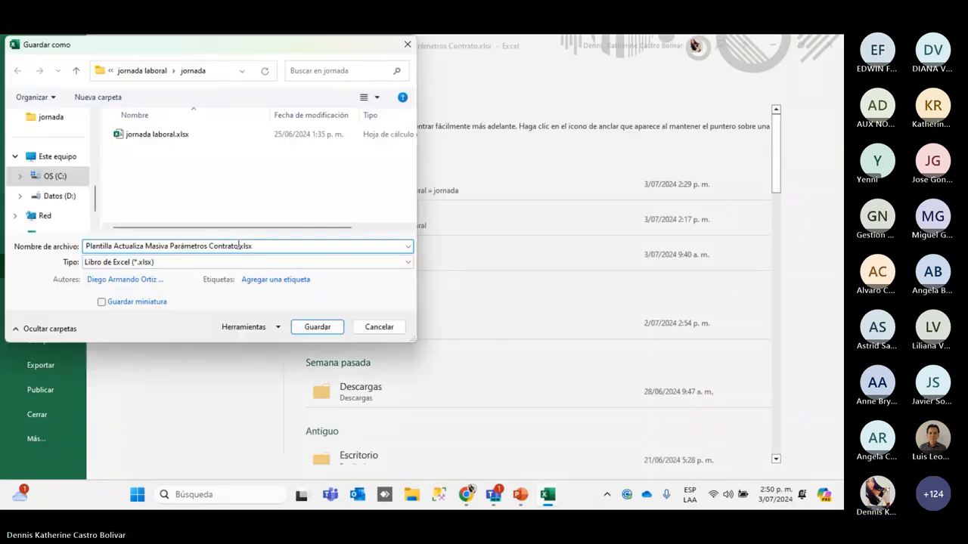
{"action": "type", "text": "precapacitacion"}
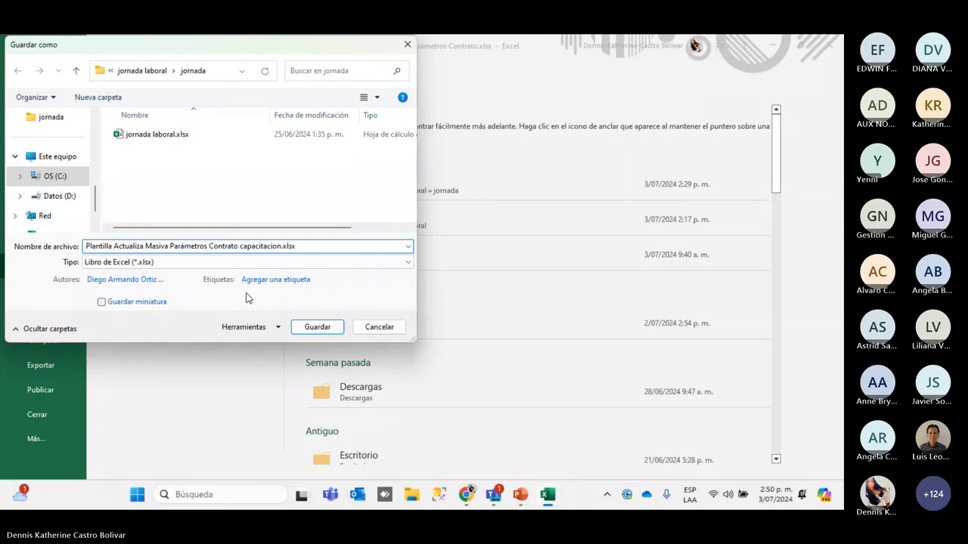
{"action": "key", "text": "Return"}
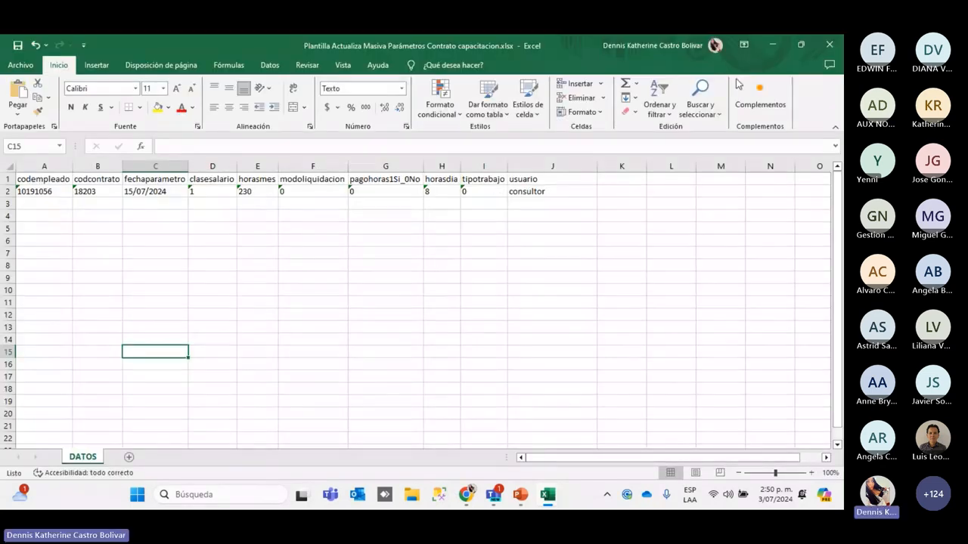
{"action": "left_click", "coordinate": [830, 47]}
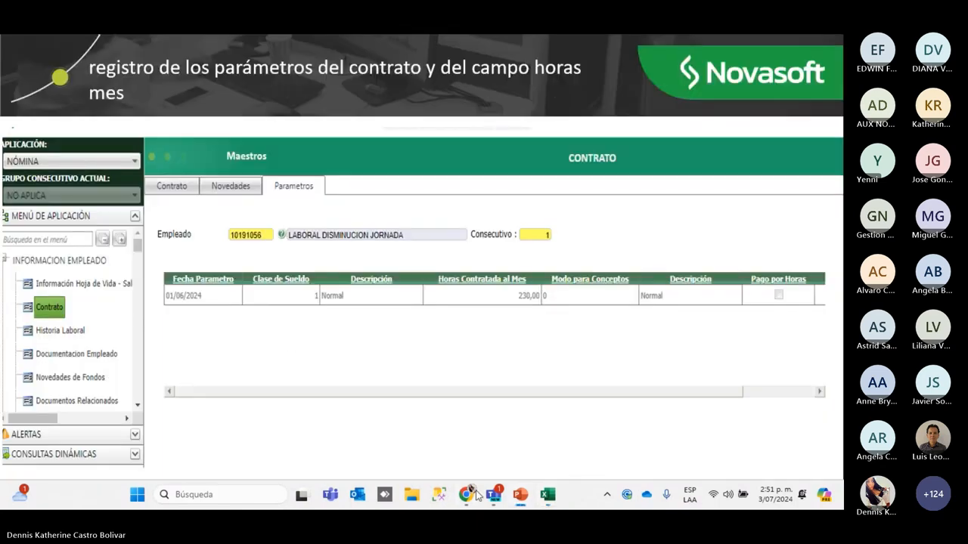
Run the IMPORTADORES Act. Horas Mes process in Importación Por Plantilla mode from Ejecución Procesos Especiales
{"action": "left_click", "coordinate": [469, 493]}
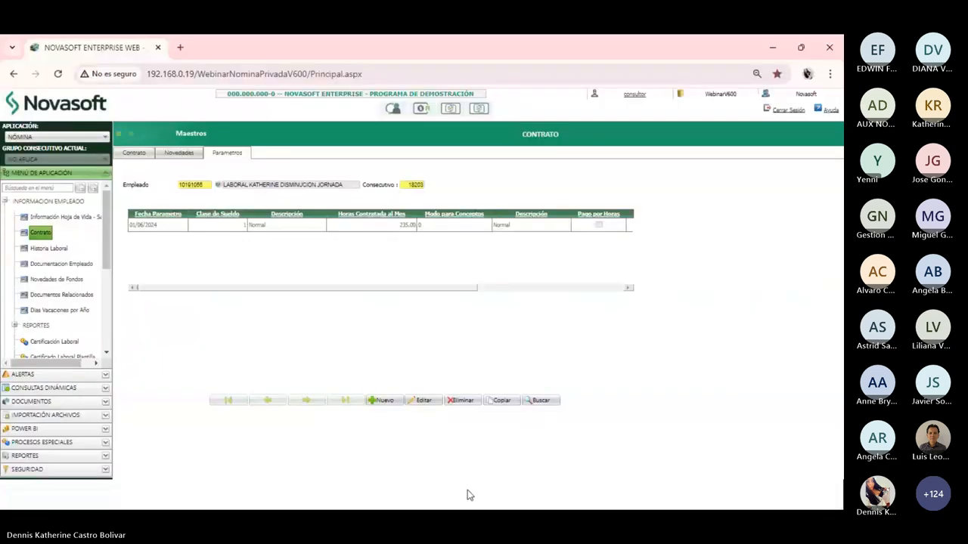
{"action": "left_click", "coordinate": [47, 446]}
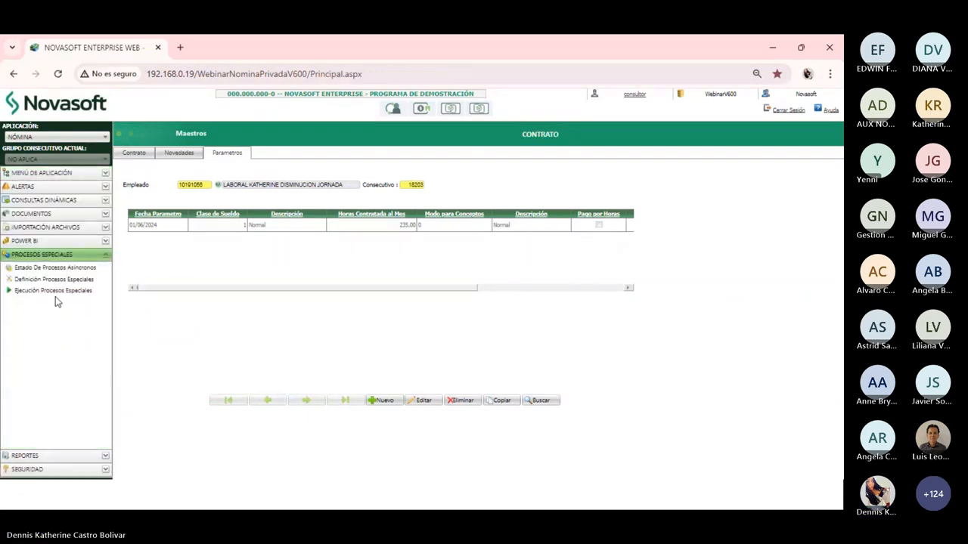
{"action": "left_click", "coordinate": [54, 292]}
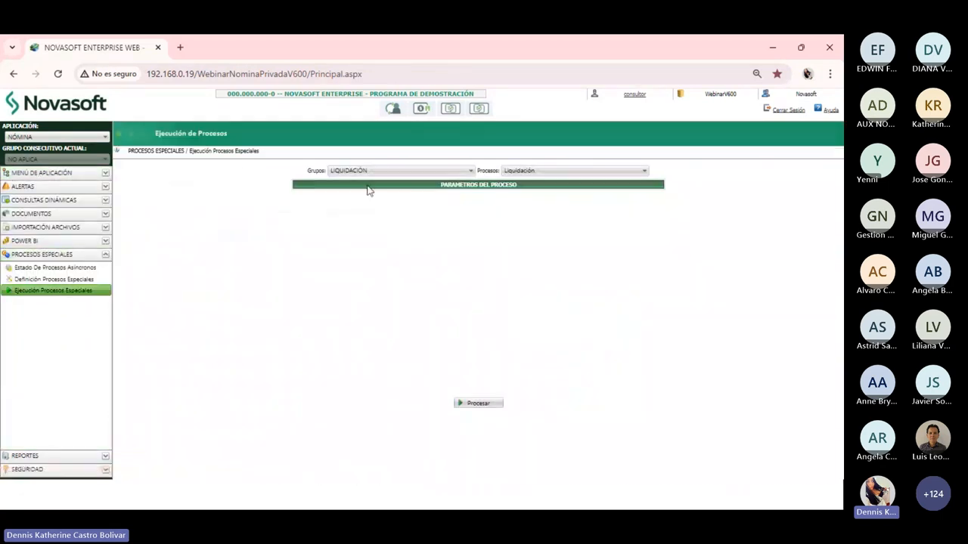
{"action": "left_click", "coordinate": [363, 171]}
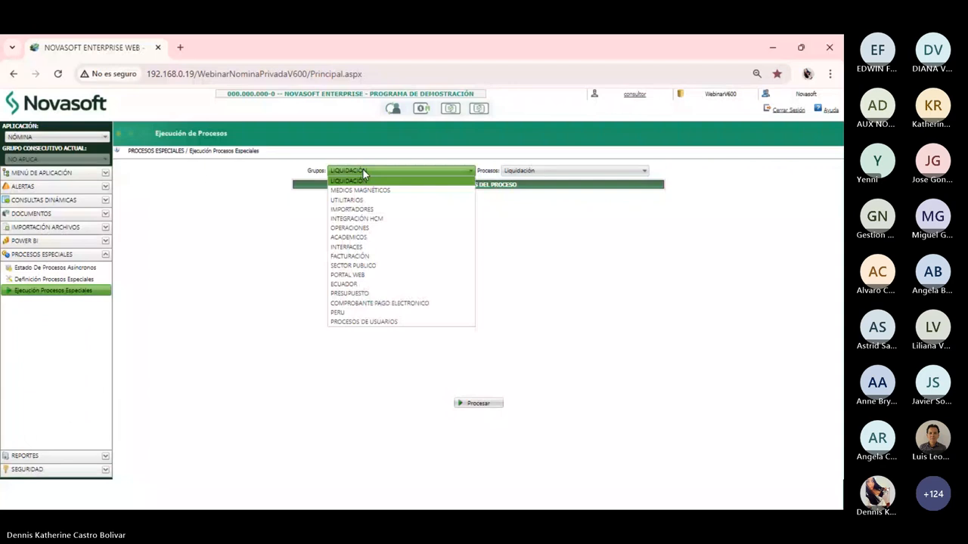
{"action": "left_click", "coordinate": [348, 209]}
{"action": "left_click", "coordinate": [564, 171]}
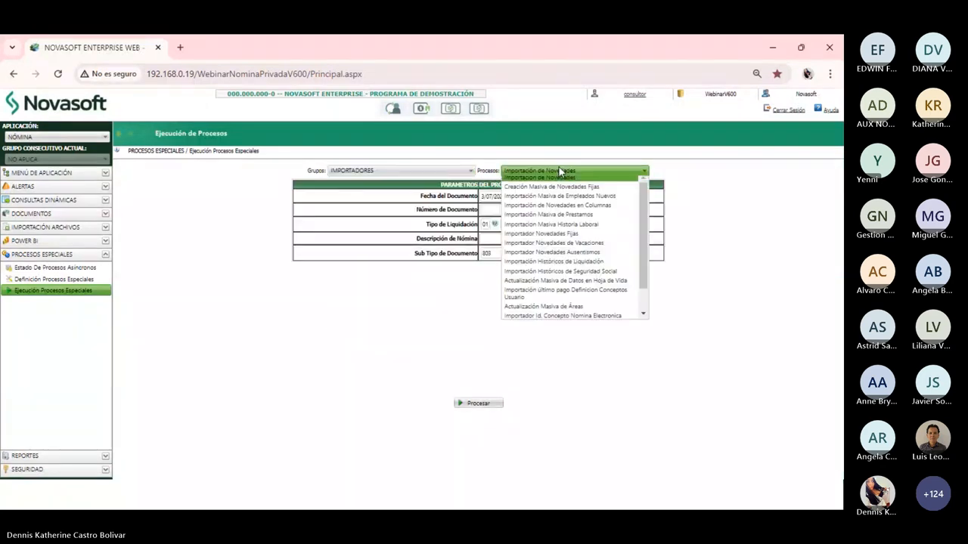
{"action": "scroll", "coordinate": [597, 294], "scroll_direction": "down", "scroll_amount": 3}
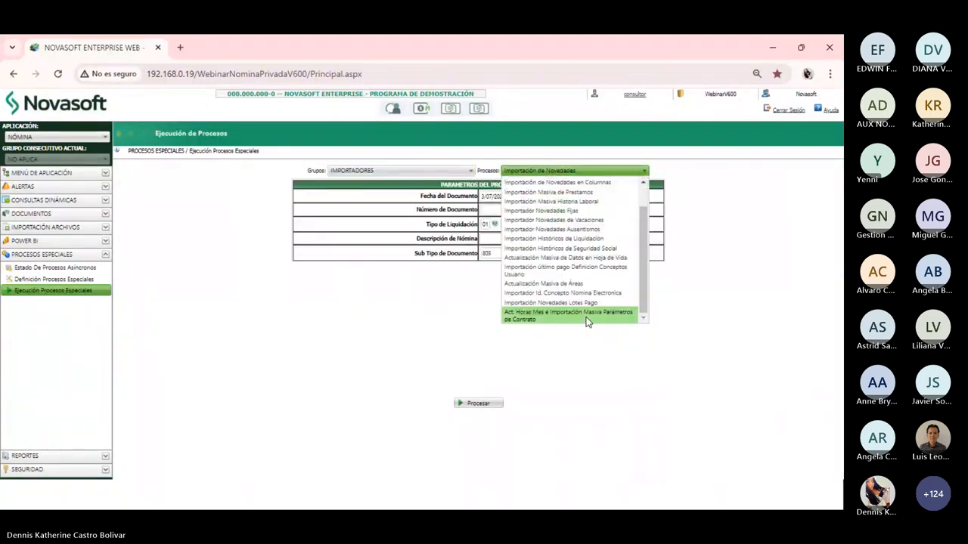
{"action": "left_click", "coordinate": [585, 318]}
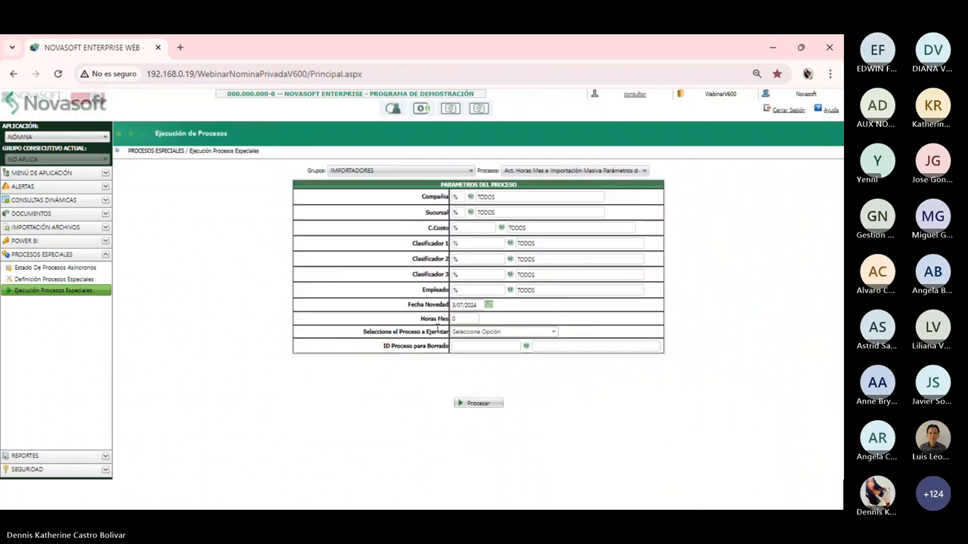
{"action": "left_click", "coordinate": [492, 333]}
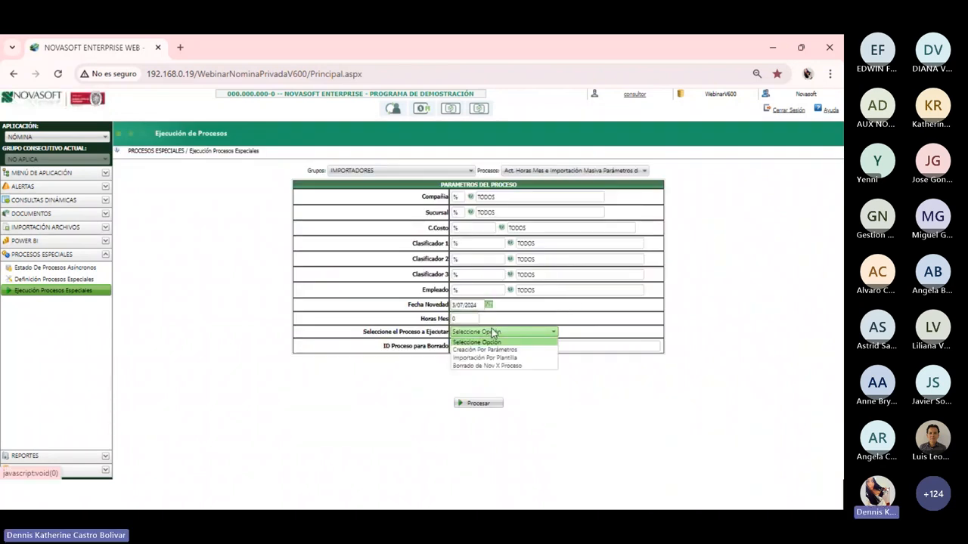
{"action": "left_click", "coordinate": [502, 356]}
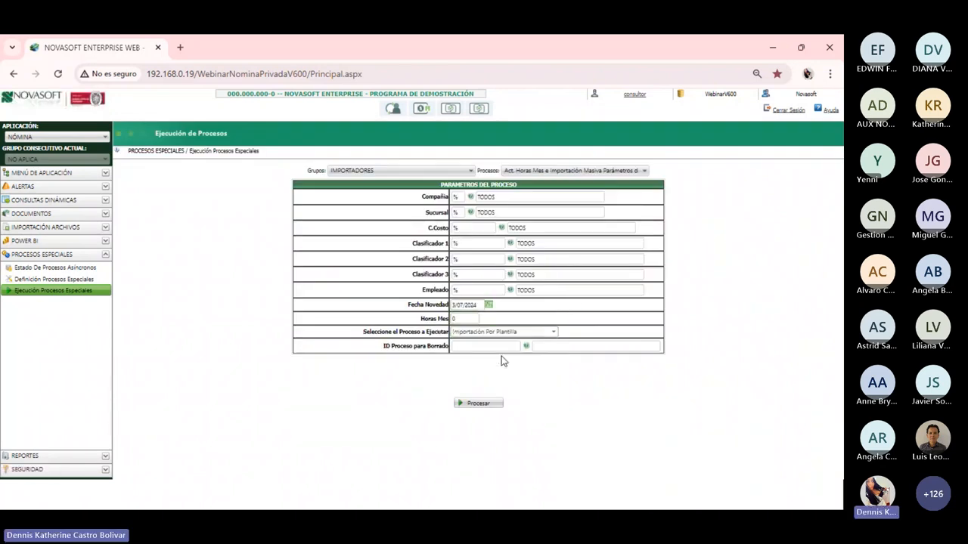
{"action": "left_click", "coordinate": [483, 406]}
Confirm the first run, then set Fecha Novedad to 15/07/2024 and Horas Mes to 230
{"action": "left_click", "coordinate": [462, 149]}
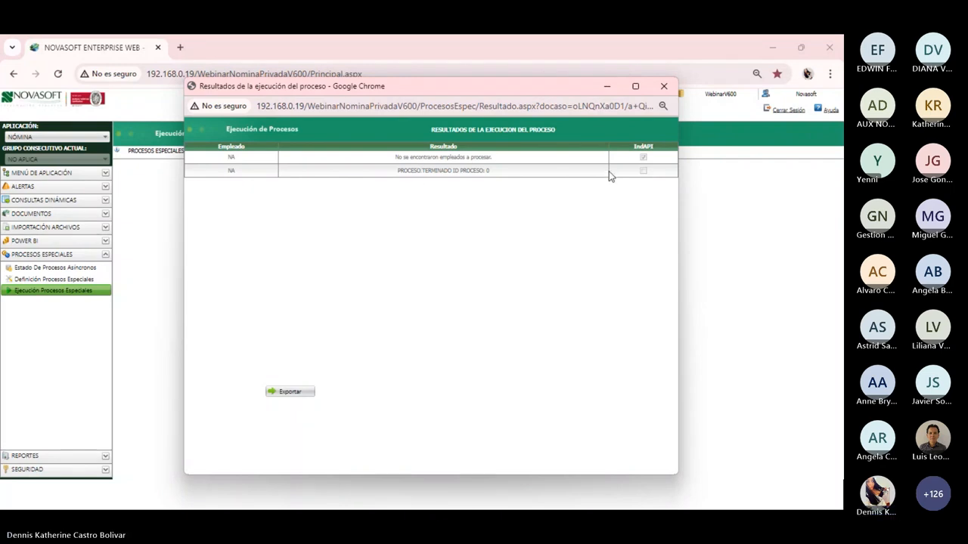
{"action": "left_click", "coordinate": [664, 86]}
{"action": "double_click", "coordinate": [474, 304]}
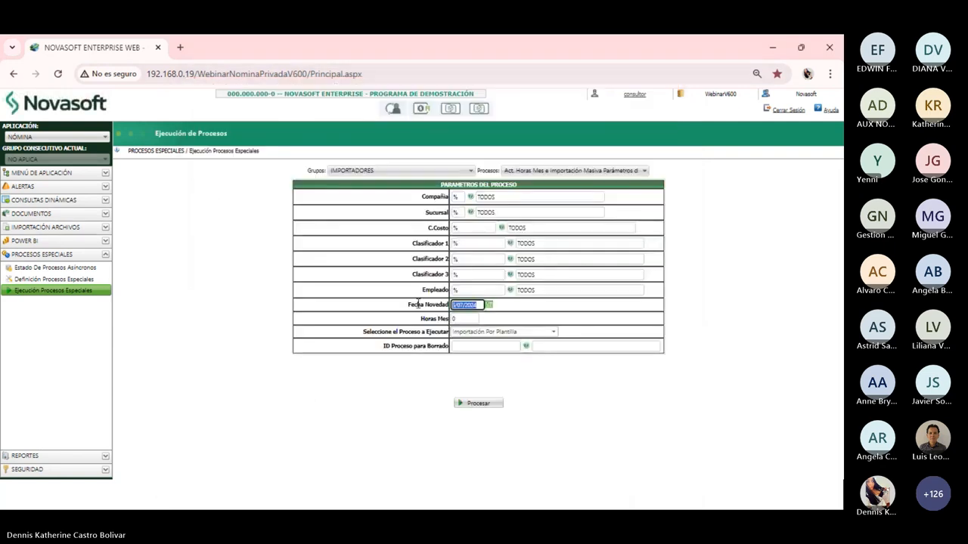
{"action": "type", "text": "15/"}
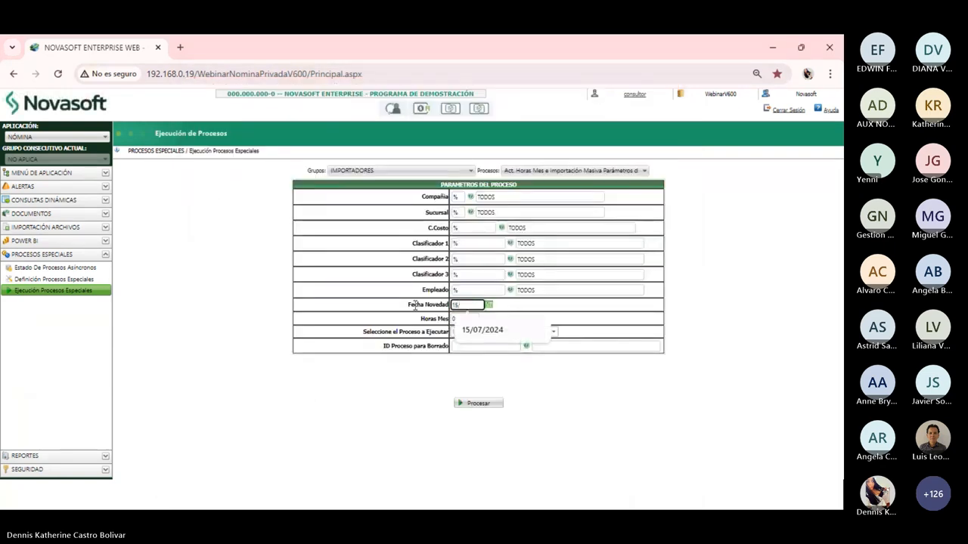
{"action": "type", "text": "07/2024"}
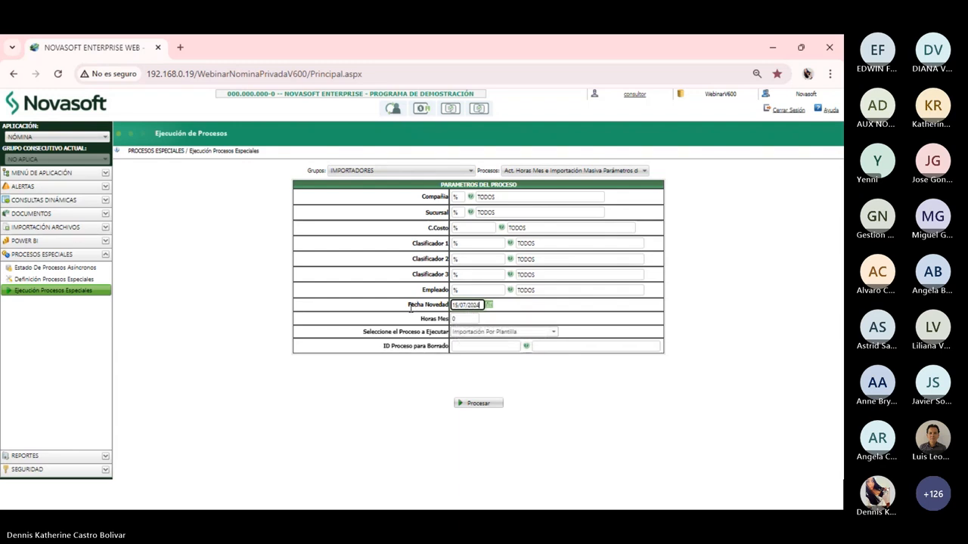
{"action": "left_click", "coordinate": [463, 318]}
{"action": "type", "text": "230"}
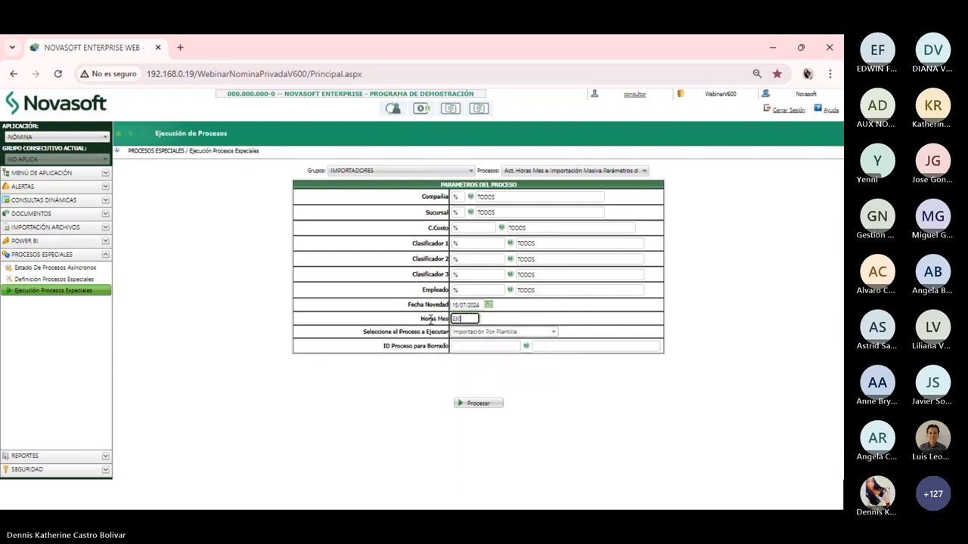
Rerun the template import with the new date and hours, then open Ejecución Tarea de Importación
{"action": "left_click", "coordinate": [528, 349]}
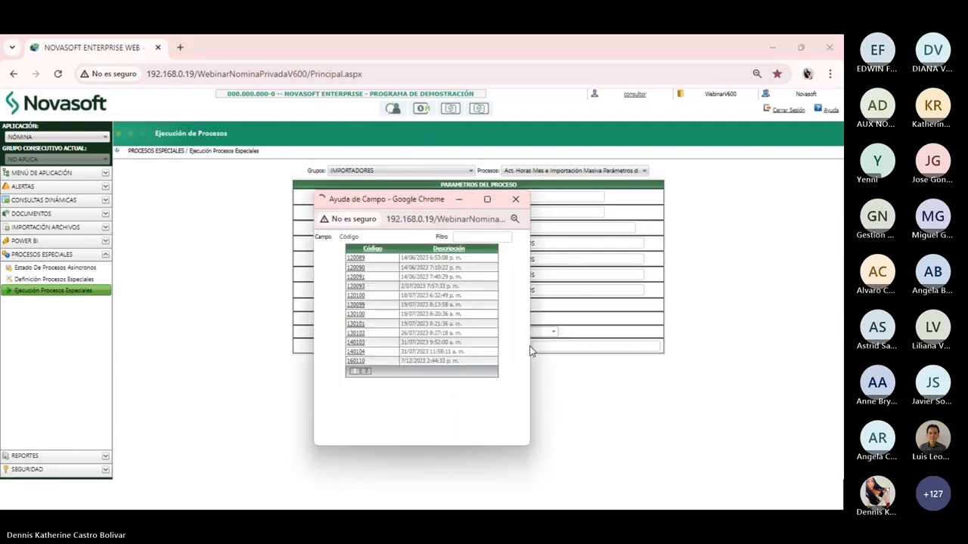
{"action": "left_click", "coordinate": [519, 199]}
{"action": "left_click", "coordinate": [533, 337]}
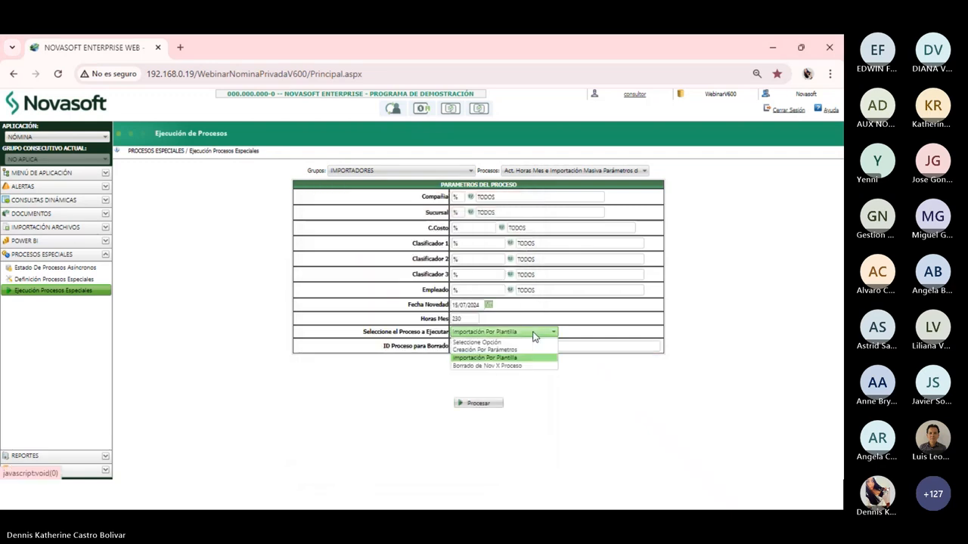
{"action": "left_click", "coordinate": [488, 358]}
{"action": "left_click", "coordinate": [480, 406]}
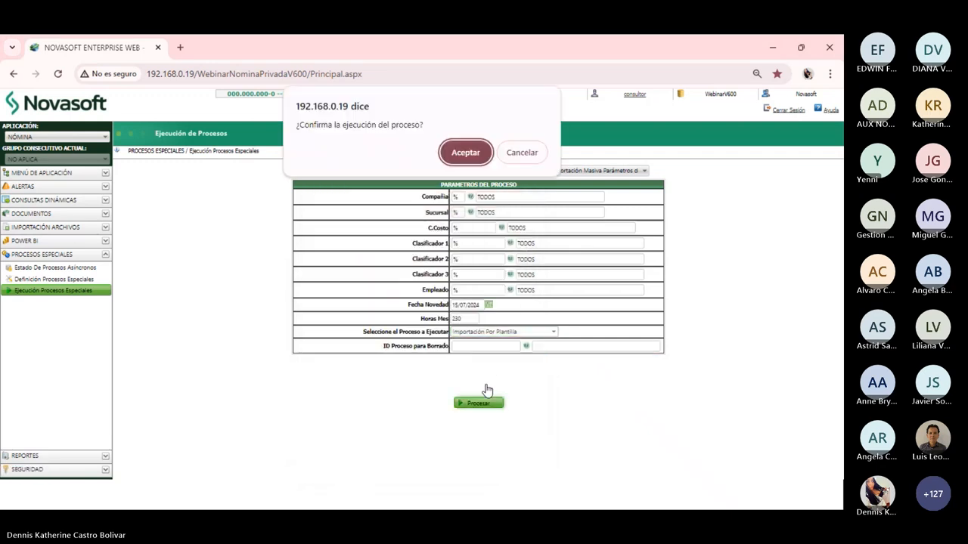
{"action": "left_click", "coordinate": [458, 153]}
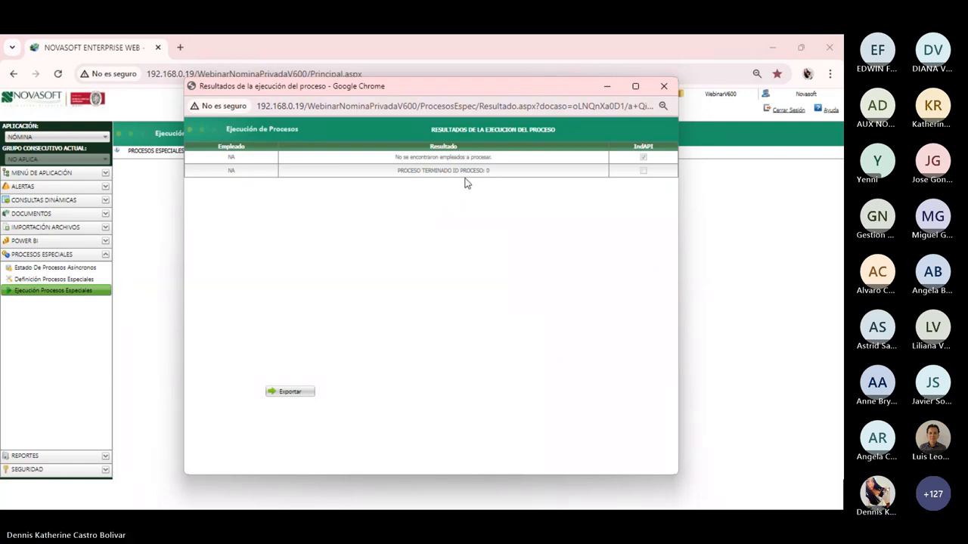
{"action": "left_click", "coordinate": [657, 84]}
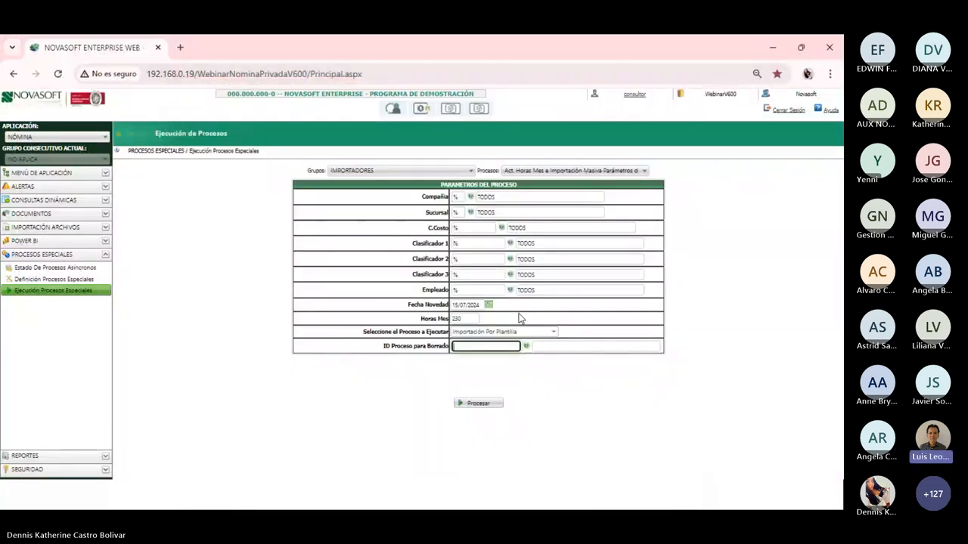
{"action": "left_click", "coordinate": [50, 227]}
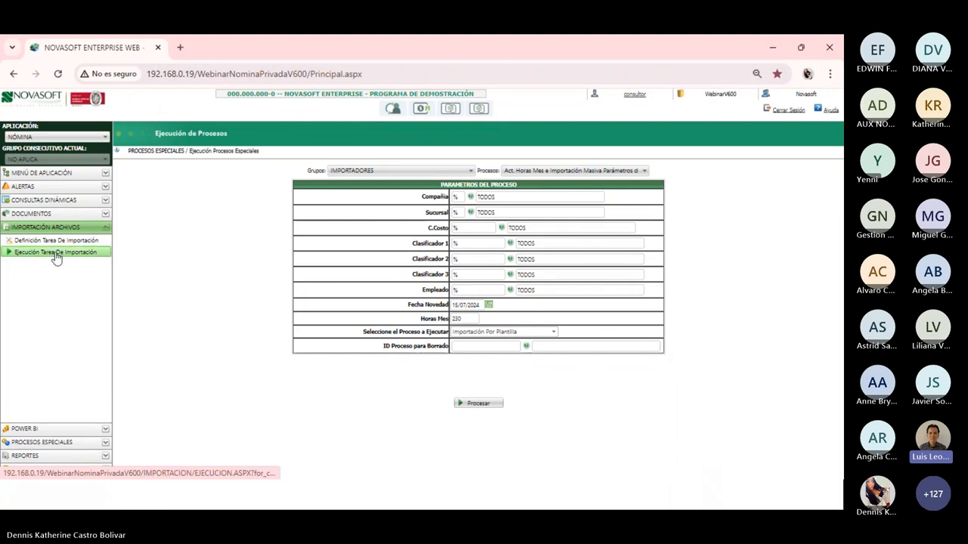
{"action": "left_click", "coordinate": [56, 254]}
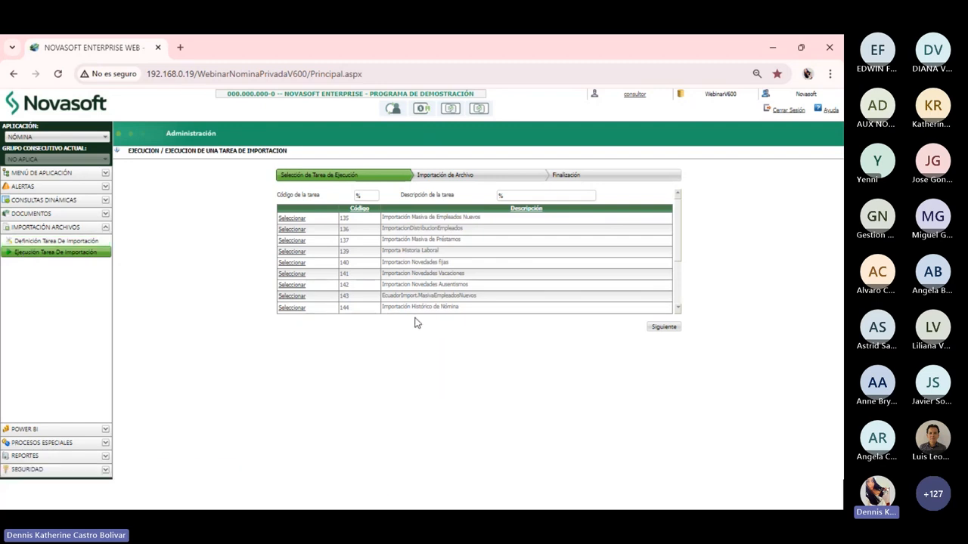
Select import task 201, Importación Masiva de Parámetros de Contrato, and advance to the file step
{"action": "scroll", "coordinate": [405, 291], "scroll_direction": "down", "scroll_amount": 2}
{"action": "scroll", "coordinate": [408, 287], "scroll_direction": "down", "scroll_amount": 1}
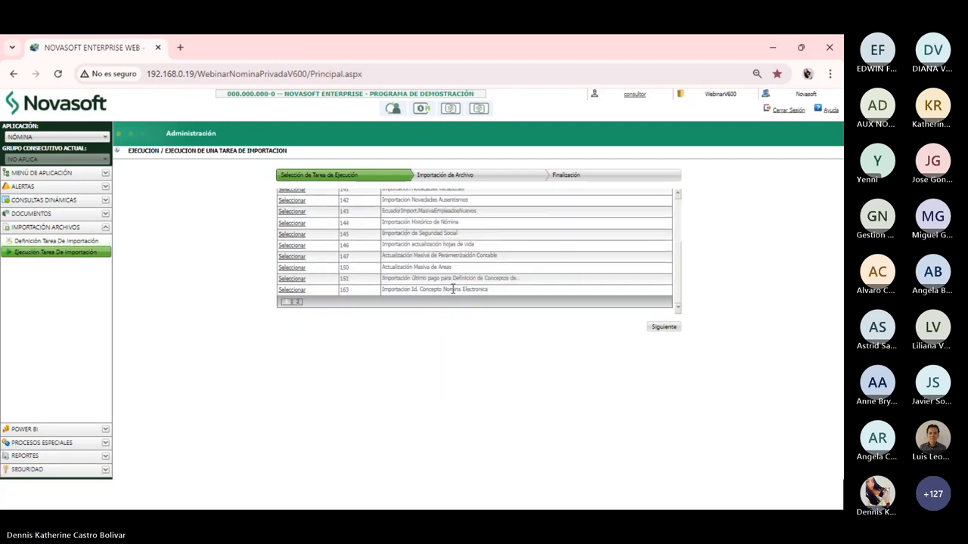
{"action": "left_click", "coordinate": [296, 302]}
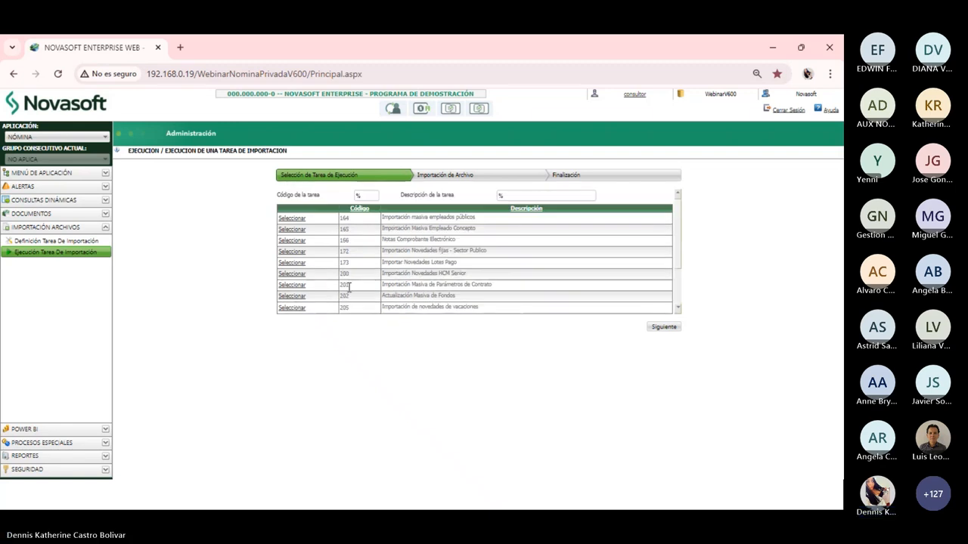
{"action": "scroll", "coordinate": [357, 280], "scroll_direction": "down", "scroll_amount": 2}
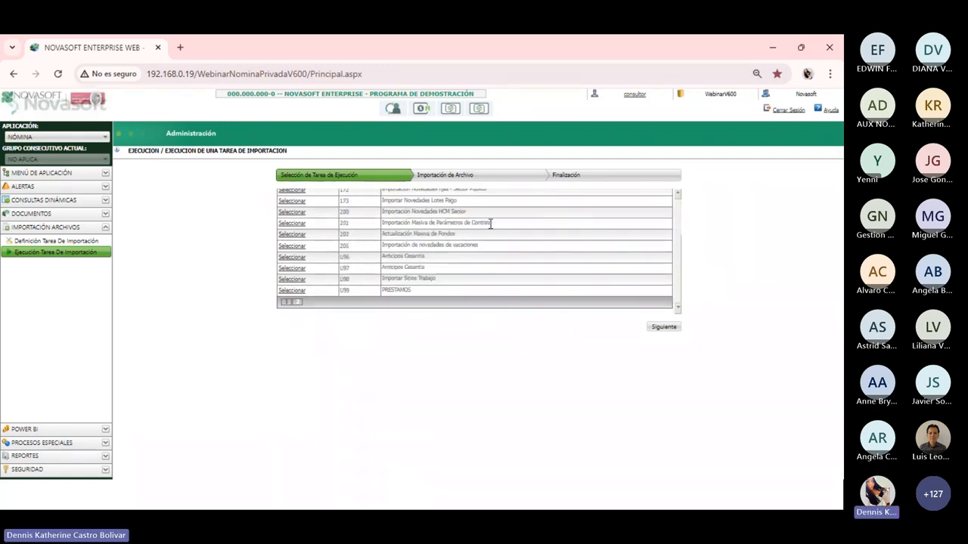
{"action": "left_click_drag", "start_coordinate": [492, 223], "coordinate": [421, 223]}
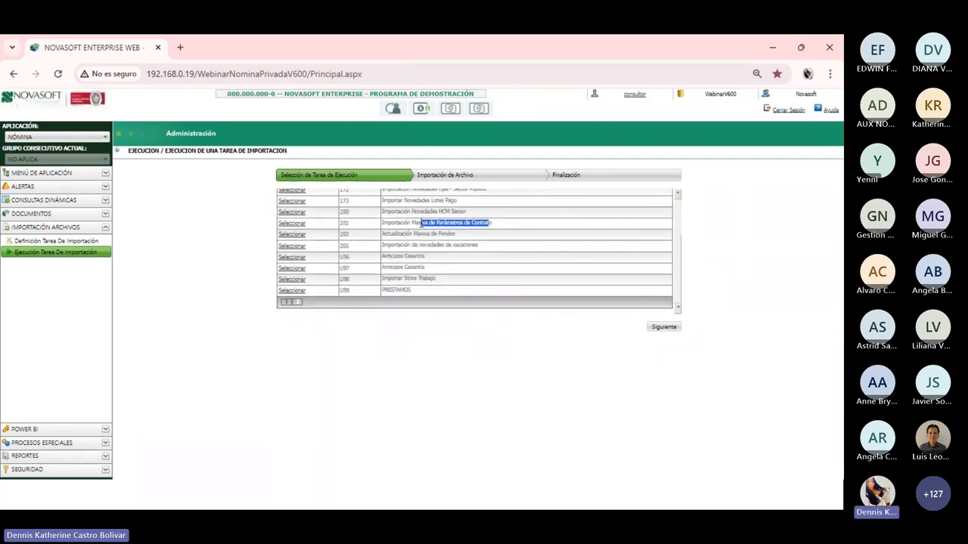
{"action": "left_click", "coordinate": [292, 224]}
{"action": "left_click", "coordinate": [664, 326]}
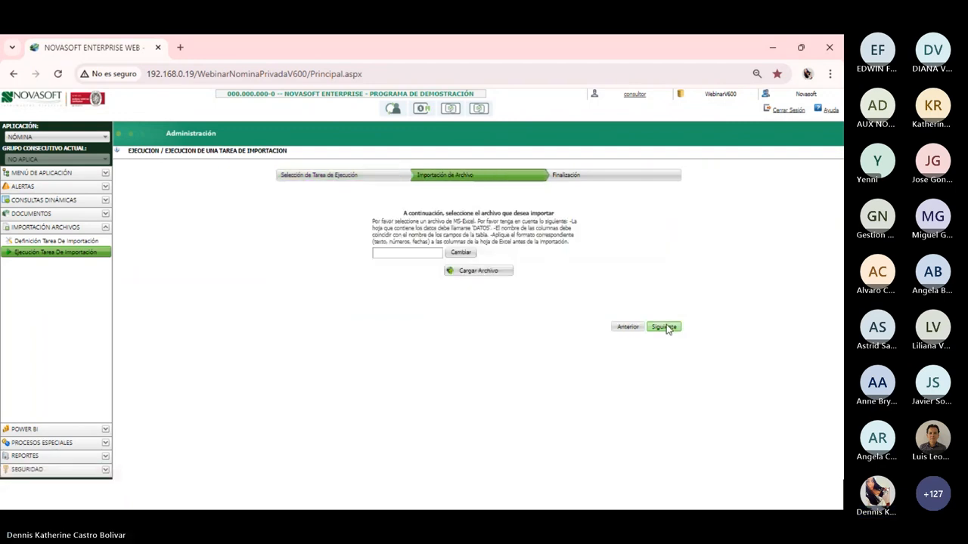
Upload the capacitacion template from Escritorio > jornada laboral > jornada and finish the import
{"action": "left_click", "coordinate": [462, 274]}
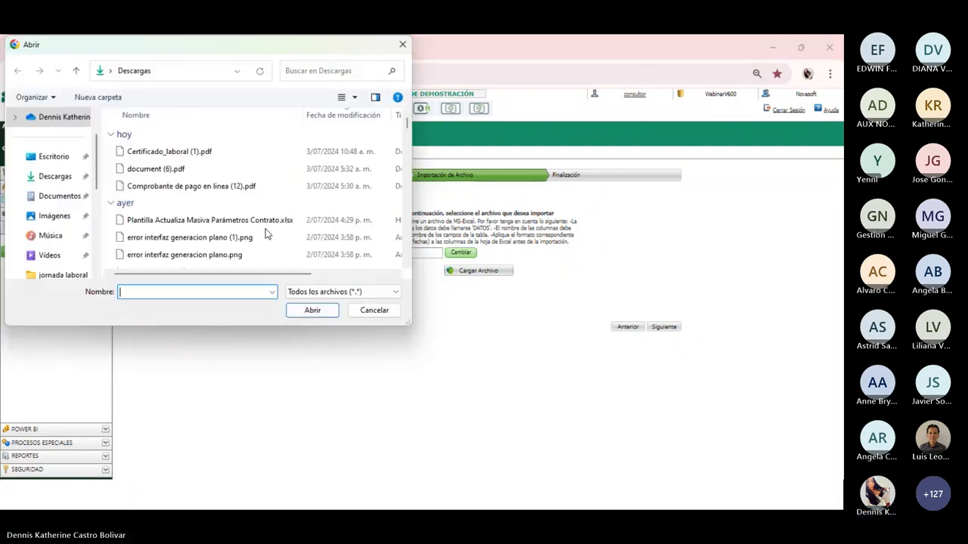
{"action": "left_click", "coordinate": [53, 157]}
{"action": "double_click", "coordinate": [141, 152]}
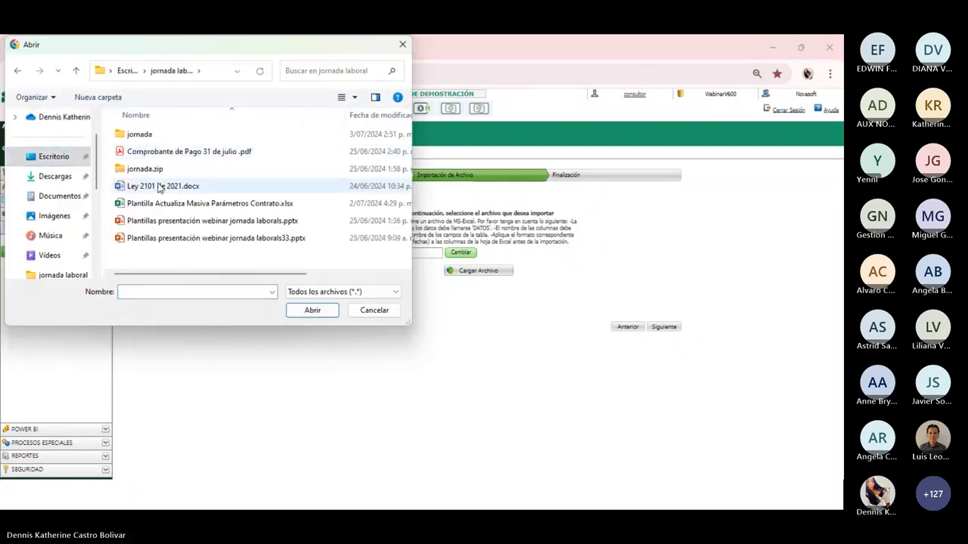
{"action": "double_click", "coordinate": [150, 139]}
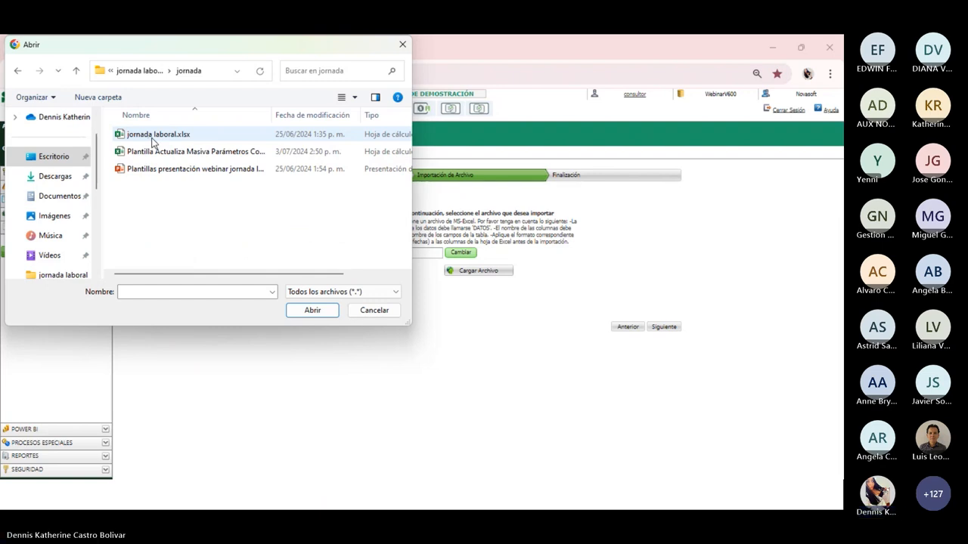
{"action": "left_click_drag", "start_coordinate": [270, 114], "coordinate": [354, 114]}
{"action": "left_click", "coordinate": [257, 151]}
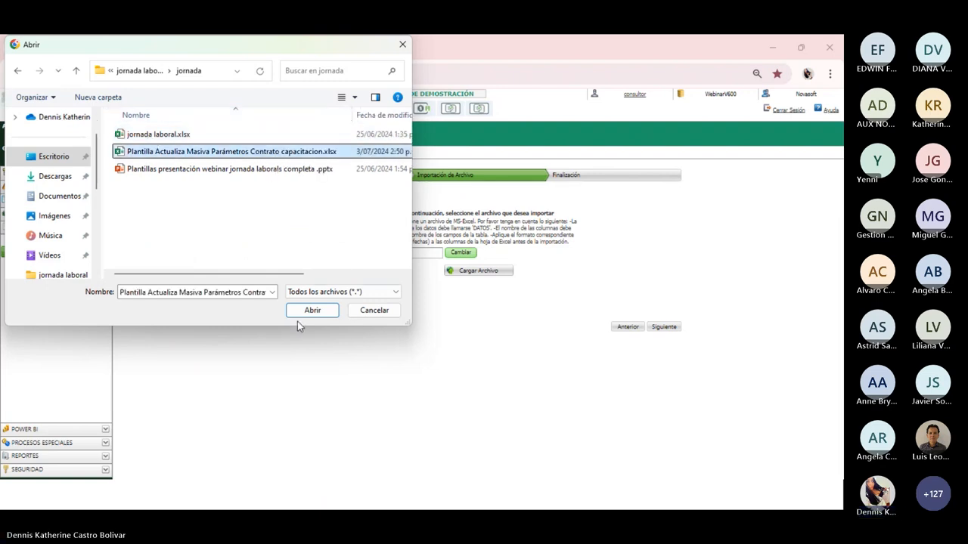
{"action": "left_click", "coordinate": [306, 313]}
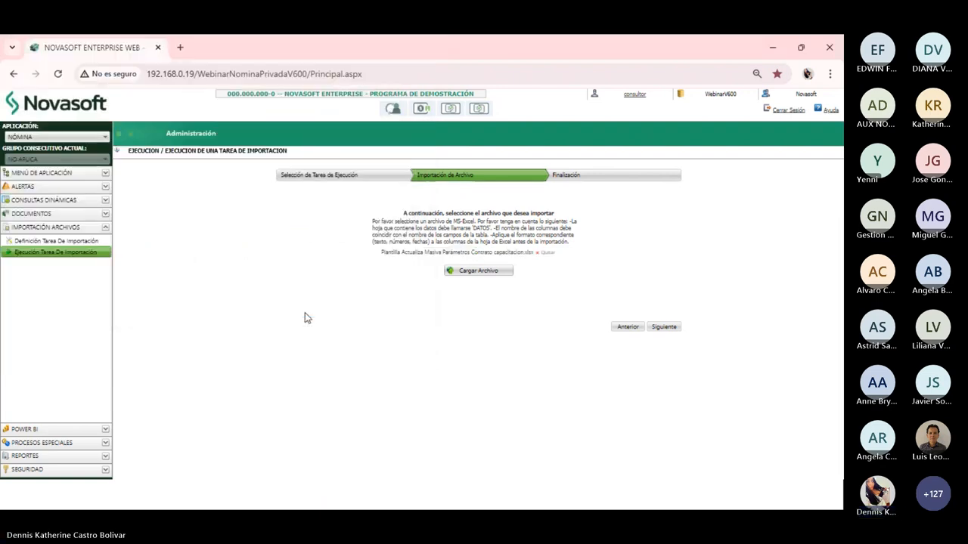
{"action": "left_click", "coordinate": [470, 273]}
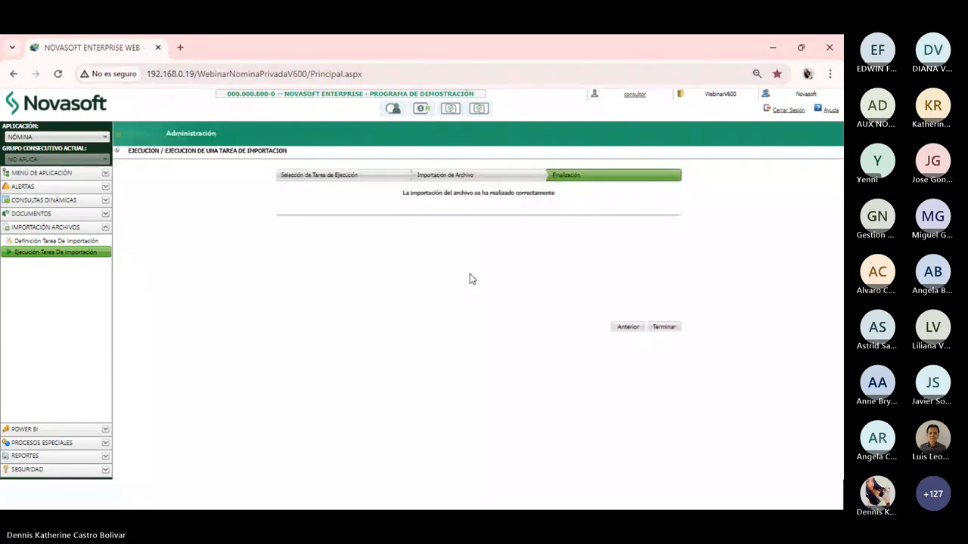
{"action": "left_click", "coordinate": [664, 328]}
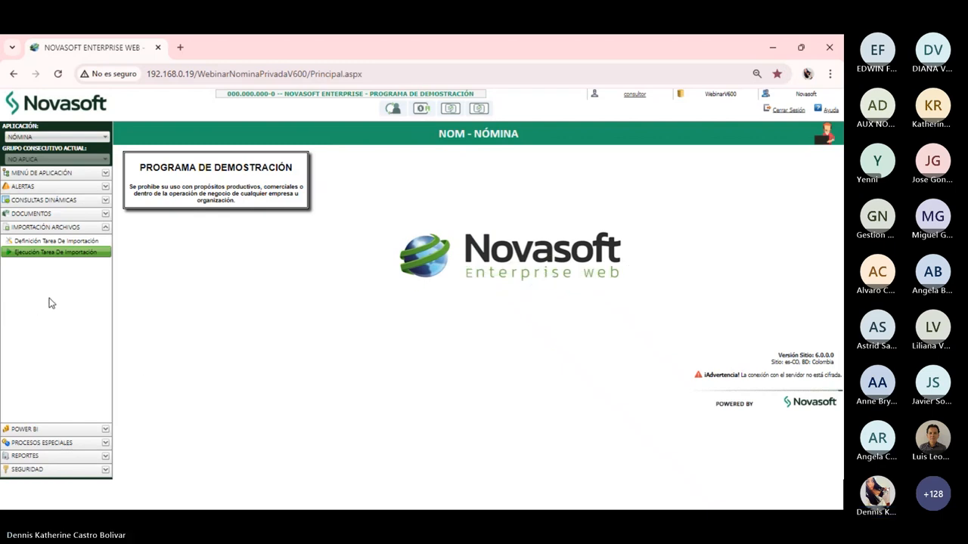
Select the IMPORTADORES contract-parameters mass import process with Importación Por Plantilla
{"action": "left_click", "coordinate": [50, 443]}
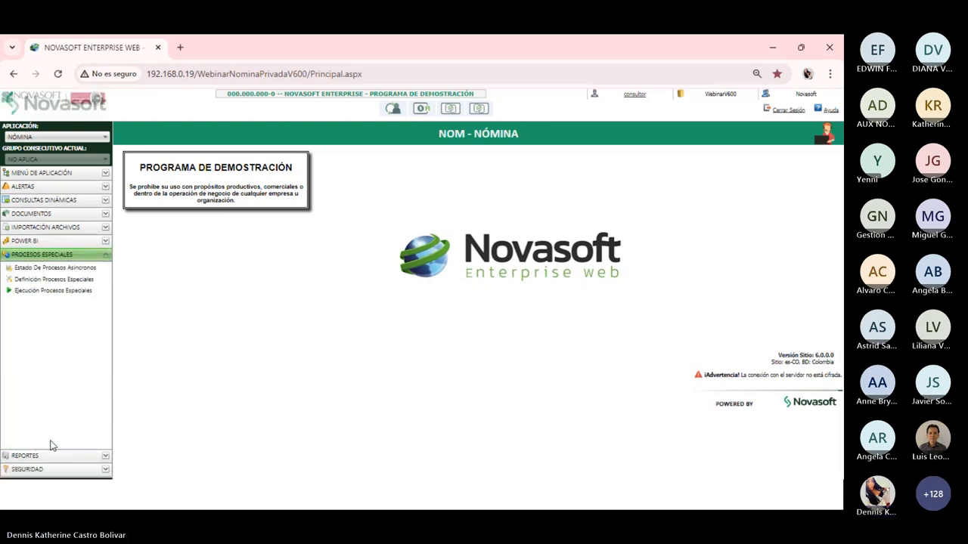
{"action": "left_click", "coordinate": [46, 292]}
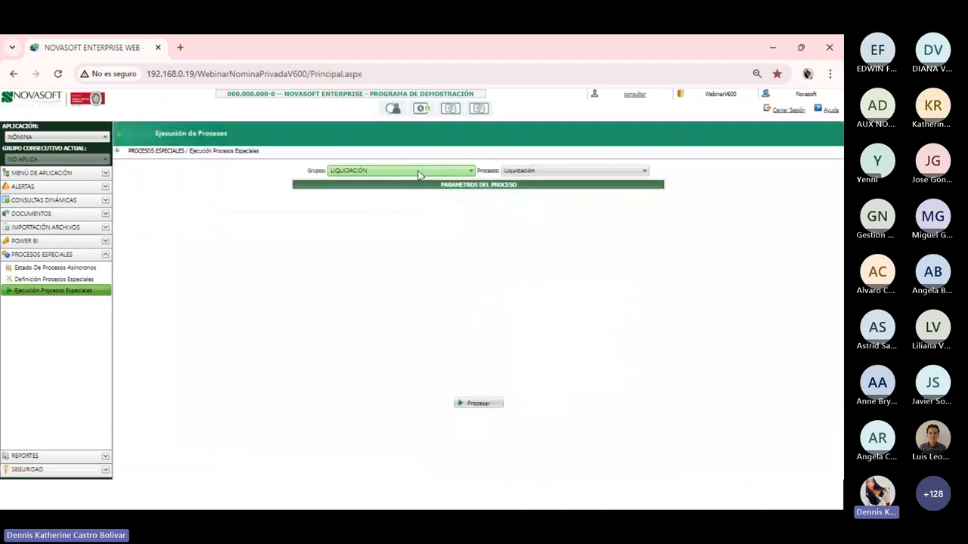
{"action": "left_click", "coordinate": [420, 174]}
{"action": "left_click", "coordinate": [369, 210]}
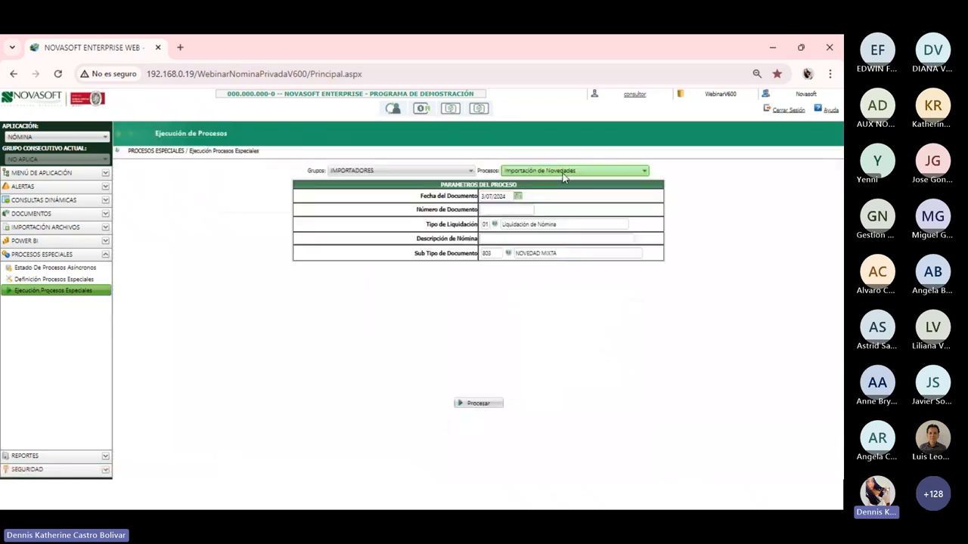
{"action": "left_click", "coordinate": [563, 173]}
{"action": "left_click", "coordinate": [553, 321]}
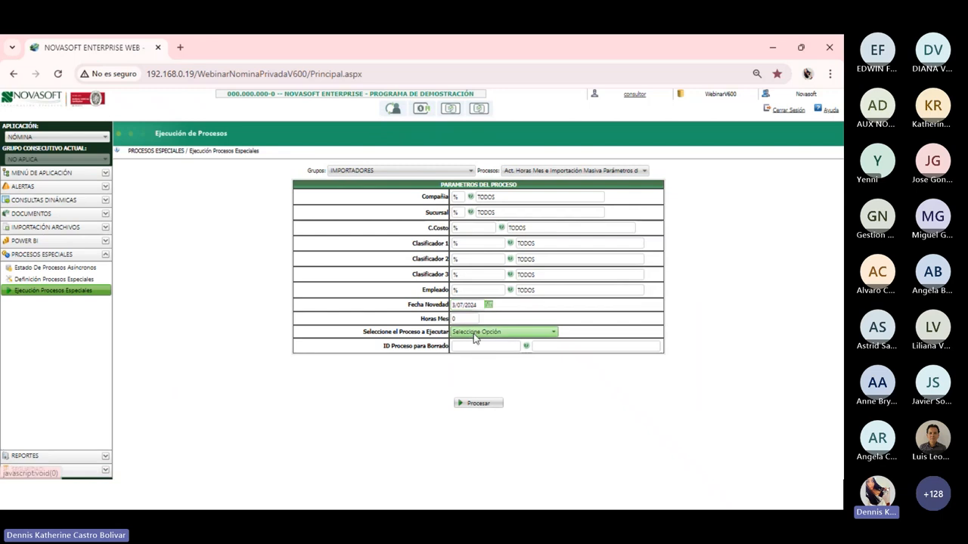
{"action": "left_click", "coordinate": [475, 335]}
{"action": "left_click", "coordinate": [480, 359]}
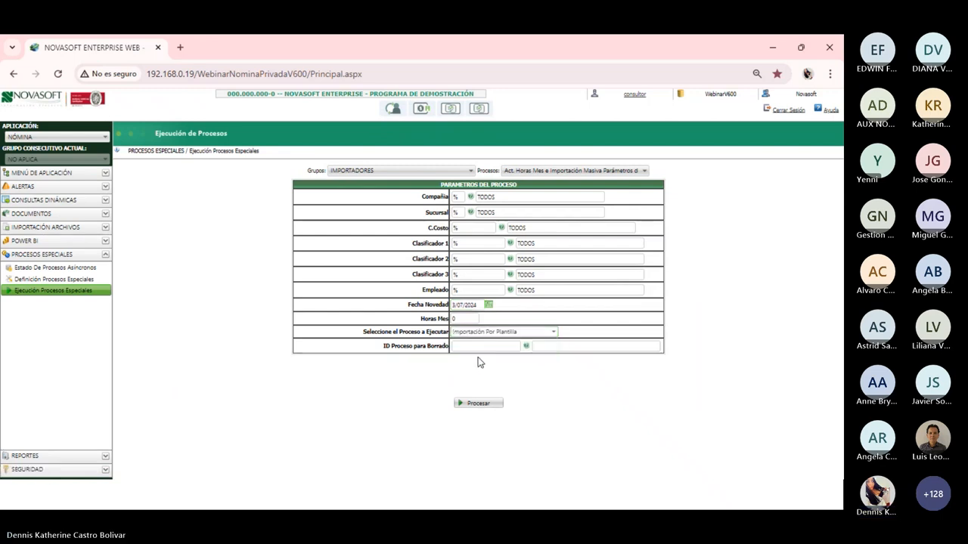
Run and confirm the process, note the employee number in the results, and close them
{"action": "left_click", "coordinate": [484, 406]}
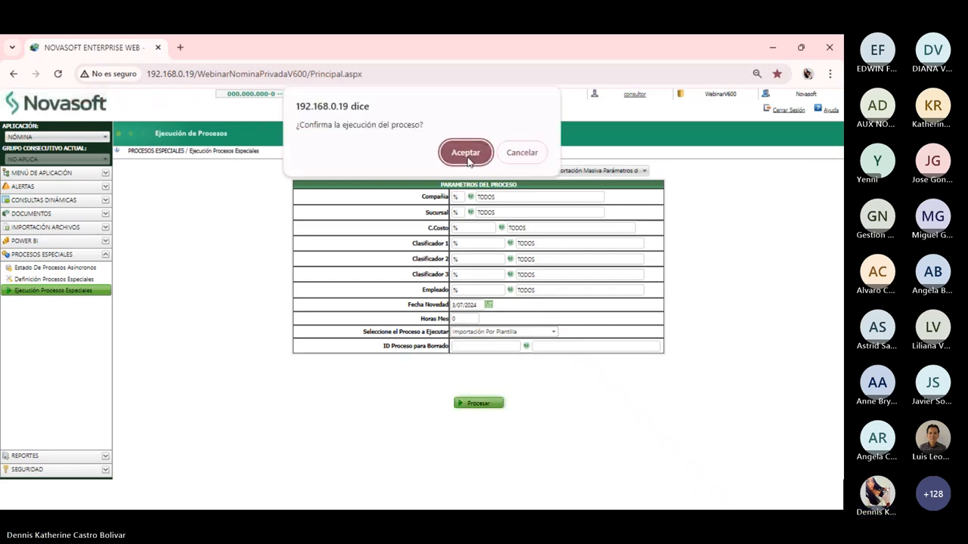
{"action": "left_click", "coordinate": [467, 153]}
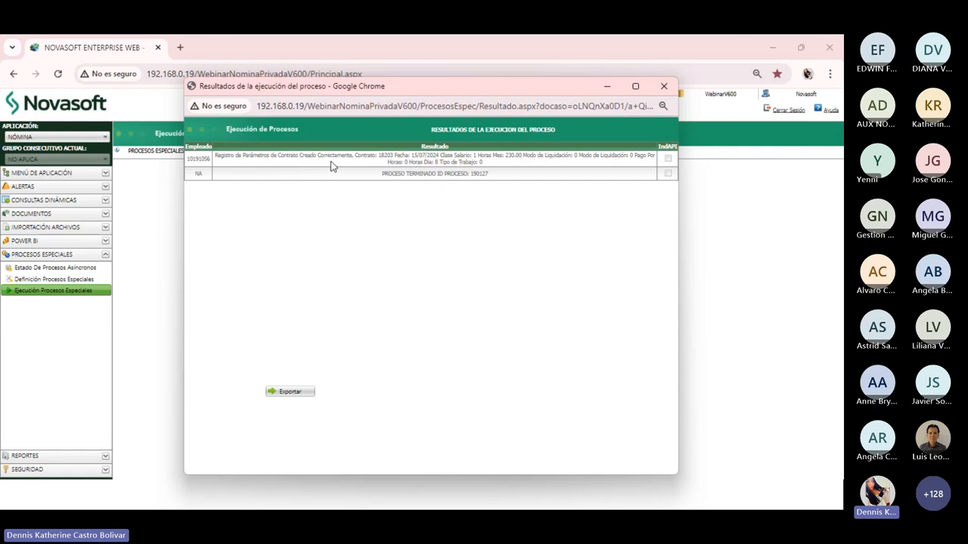
{"action": "left_click_drag", "start_coordinate": [188, 159], "coordinate": [209, 159]}
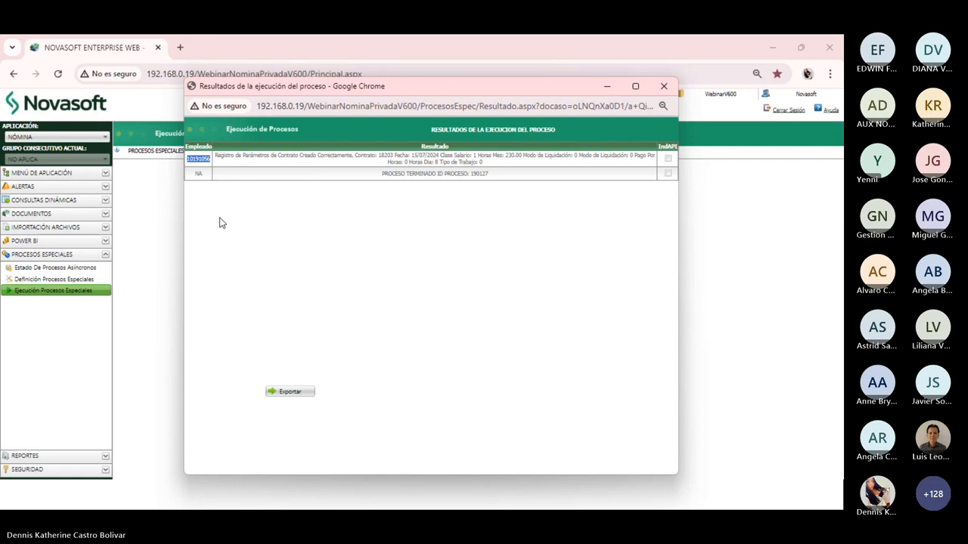
{"action": "left_click", "coordinate": [664, 86]}
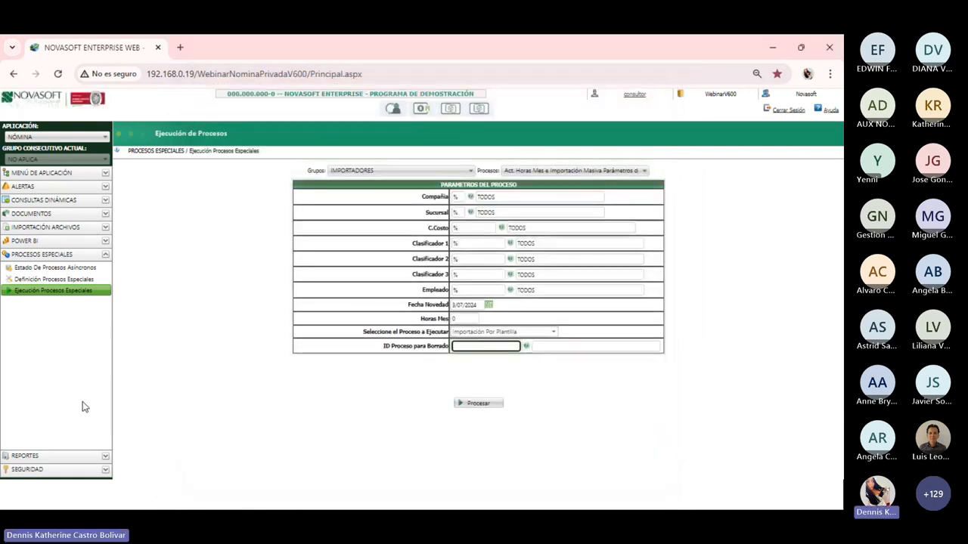
Load the employee's contract and check the Parametros tab for the new 15/07/2024 230-hour row
{"action": "left_click", "coordinate": [51, 176]}
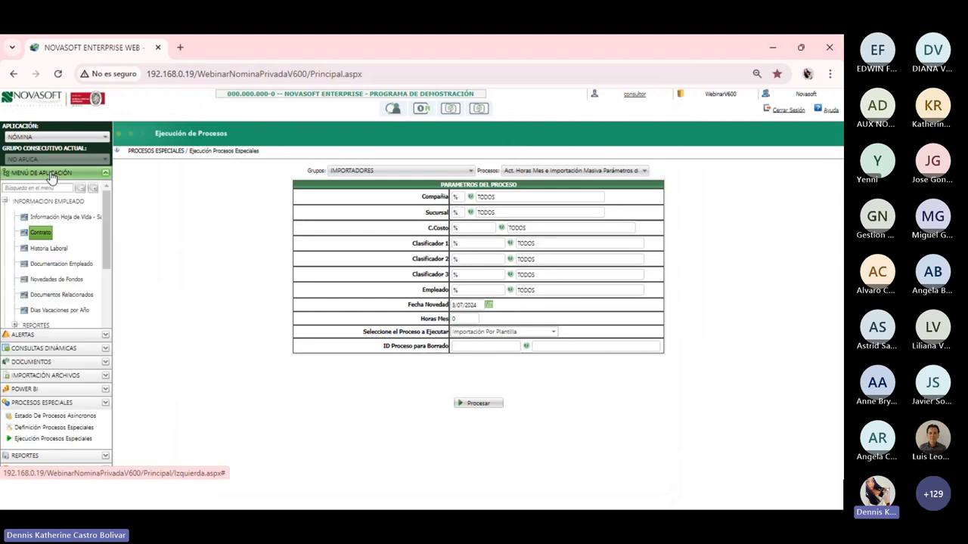
{"action": "left_click", "coordinate": [40, 234]}
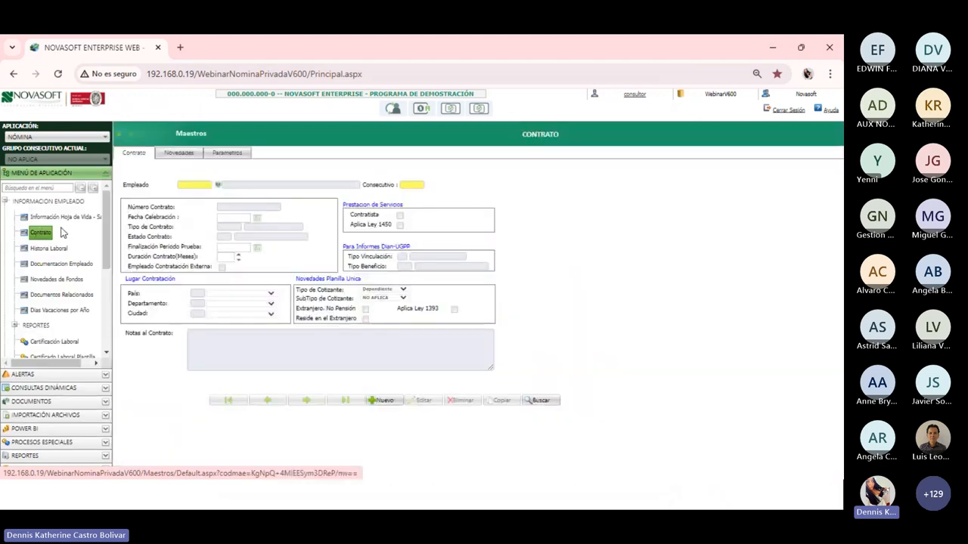
{"action": "left_click", "coordinate": [191, 185]}
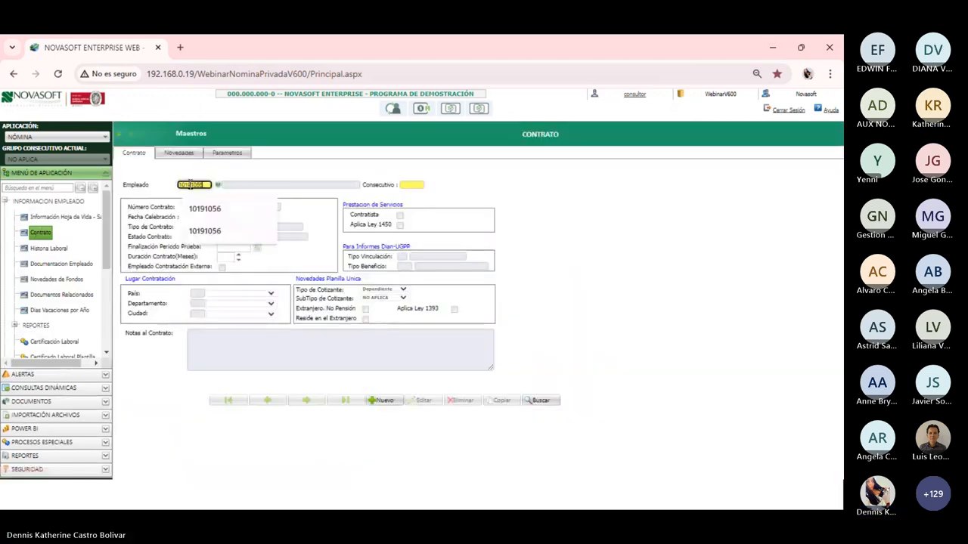
{"action": "key", "text": "Tab"}
{"action": "left_click", "coordinate": [228, 153]}
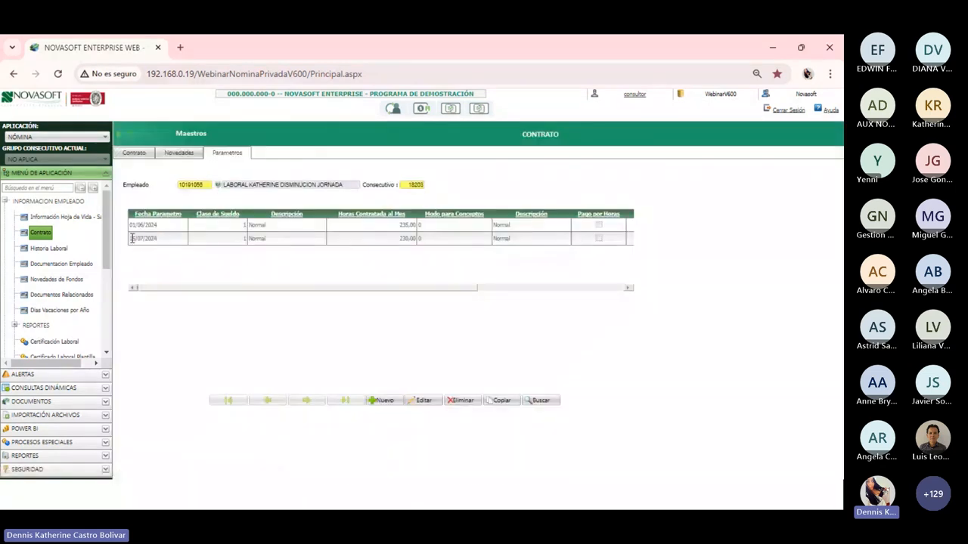
{"action": "left_click_drag", "start_coordinate": [131, 239], "coordinate": [157, 239]}
{"action": "left_click", "coordinate": [181, 239]}
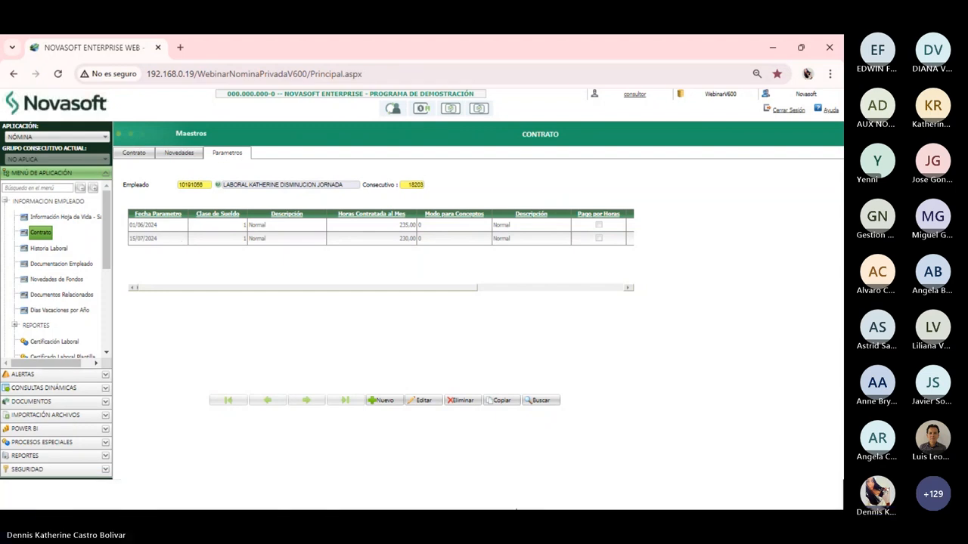
{"action": "mouse_move", "coordinate": [531, 505]}
{"action": "left_click", "coordinate": [80, 442]}
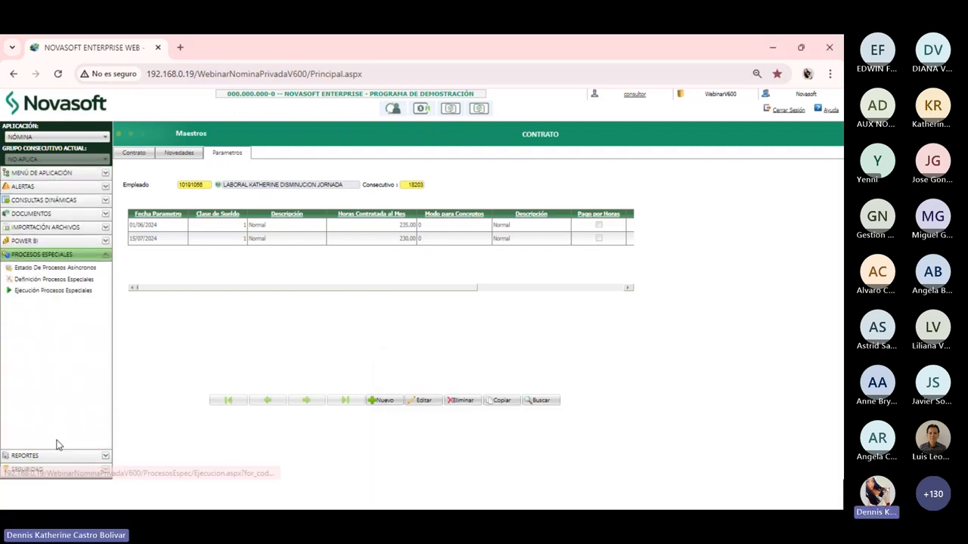
Select the IMPORTADORES Act. Horas Mes contract-parameters process and show its execution options
{"action": "left_click", "coordinate": [58, 293]}
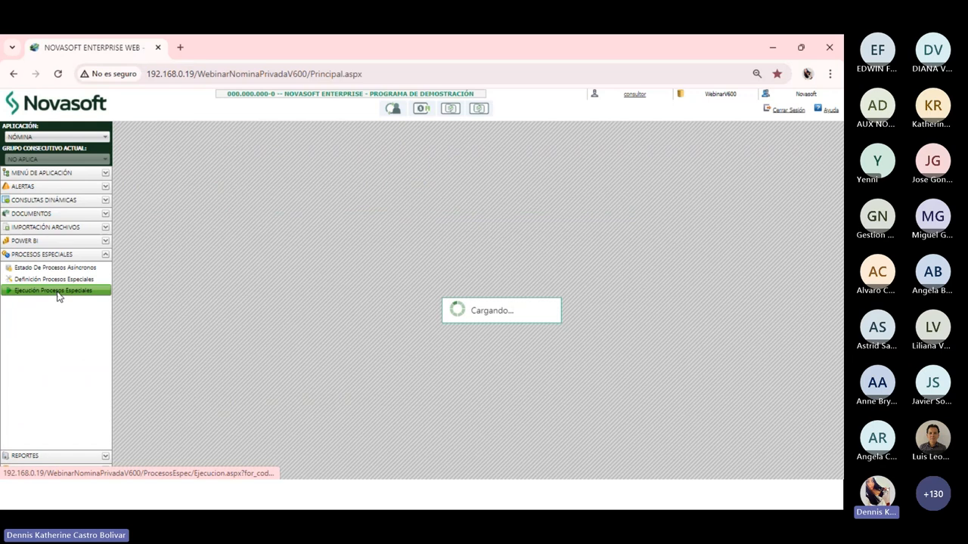
{"action": "left_click", "coordinate": [368, 171]}
{"action": "scroll", "coordinate": [382, 257], "scroll_direction": "up", "scroll_amount": 1}
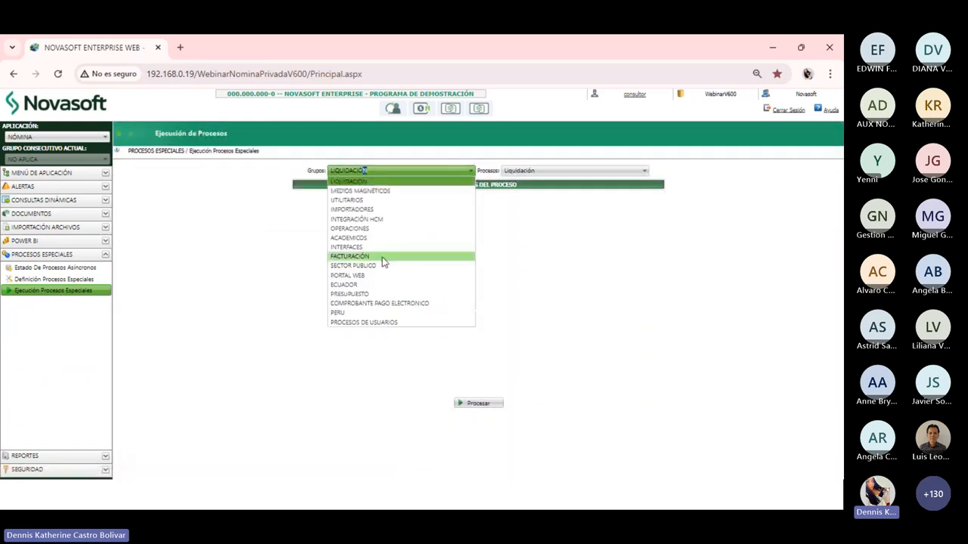
{"action": "left_click", "coordinate": [366, 209]}
{"action": "left_click", "coordinate": [559, 171]}
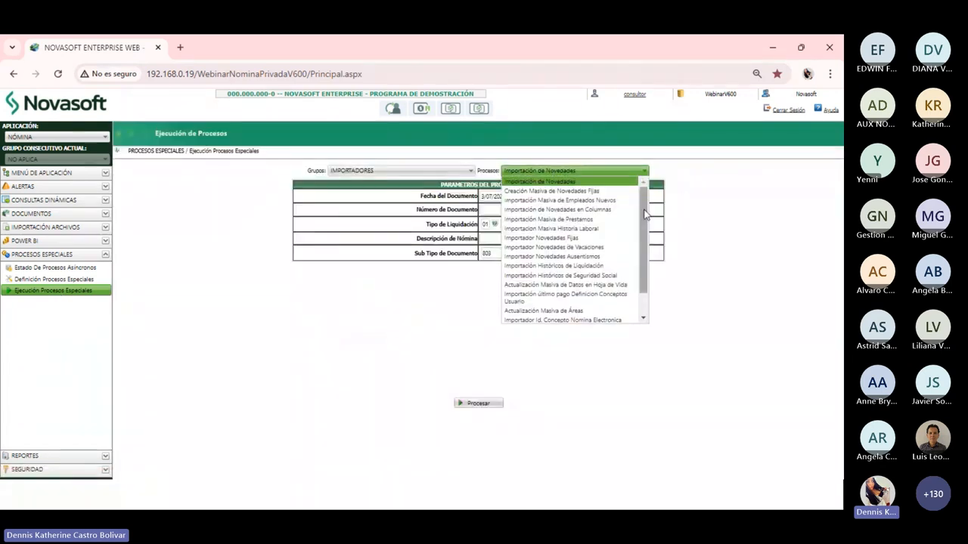
{"action": "scroll", "coordinate": [643, 227], "scroll_direction": "down", "scroll_amount": 1}
{"action": "left_click", "coordinate": [596, 311]}
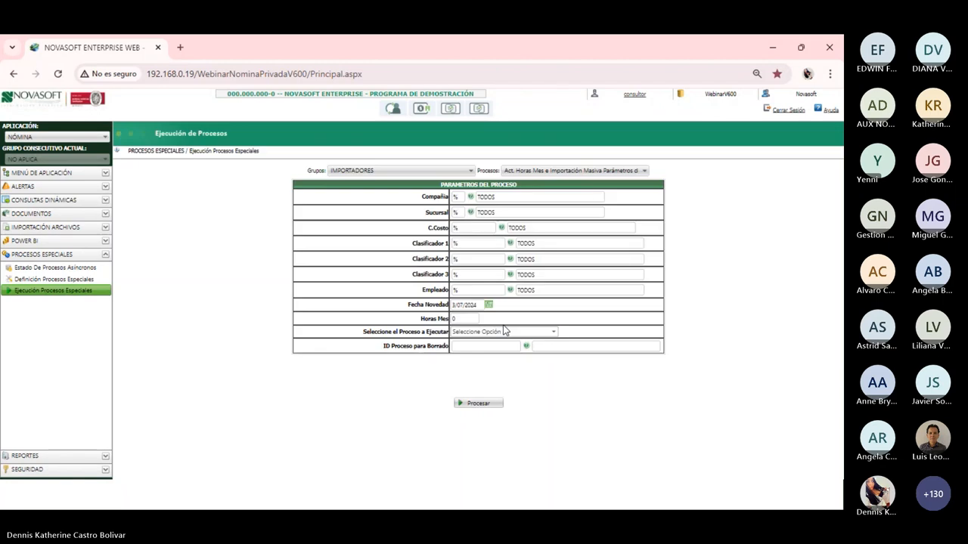
{"action": "left_click", "coordinate": [505, 331]}
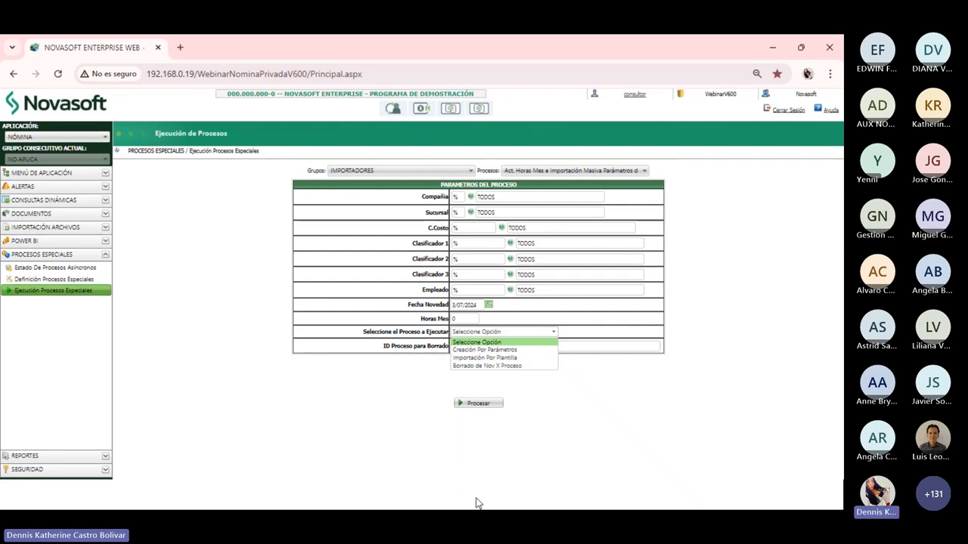
Bring the webinar deck 'Plantillas presentación webinar jornada laborals.pptx' to the front in PowerPoint
{"action": "mouse_move", "coordinate": [481, 509]}
{"action": "left_click", "coordinate": [524, 502]}
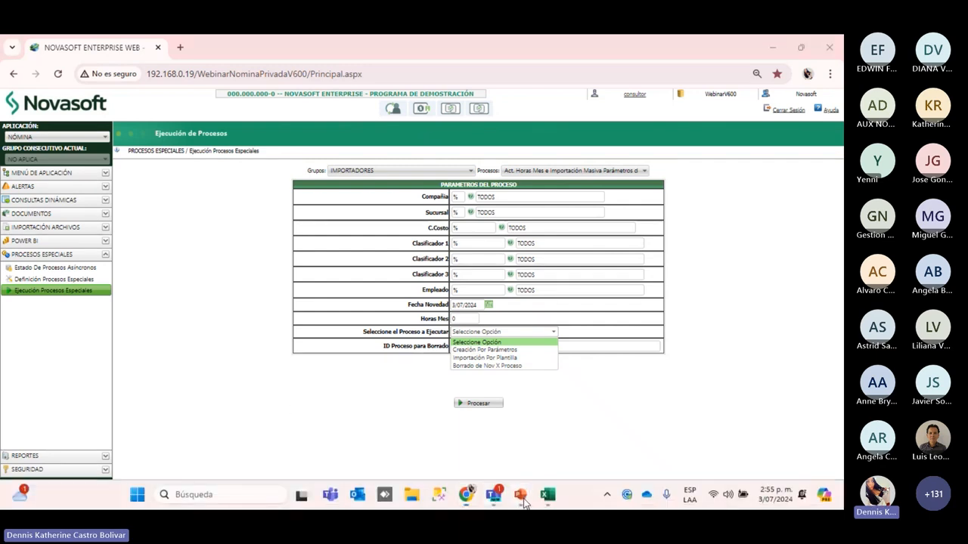
{"action": "left_click", "coordinate": [522, 478]}
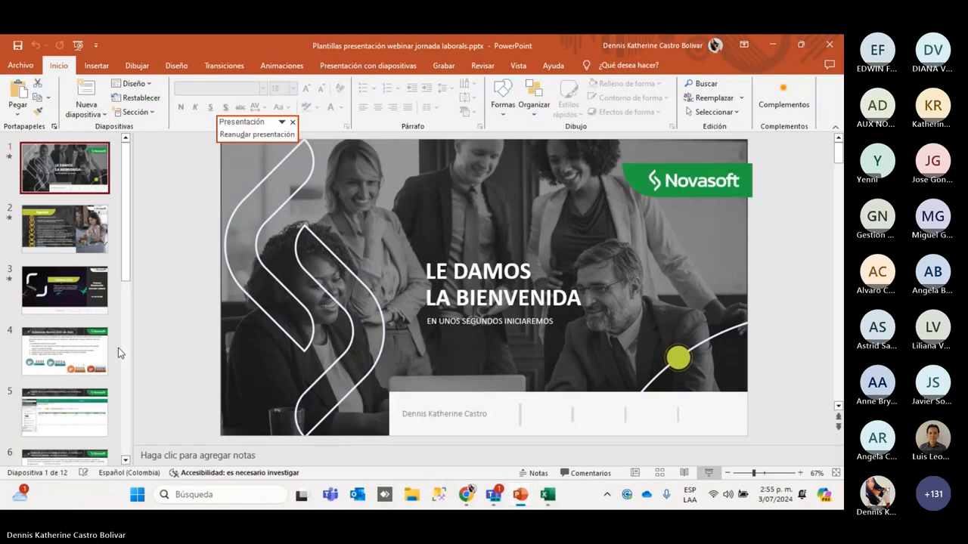
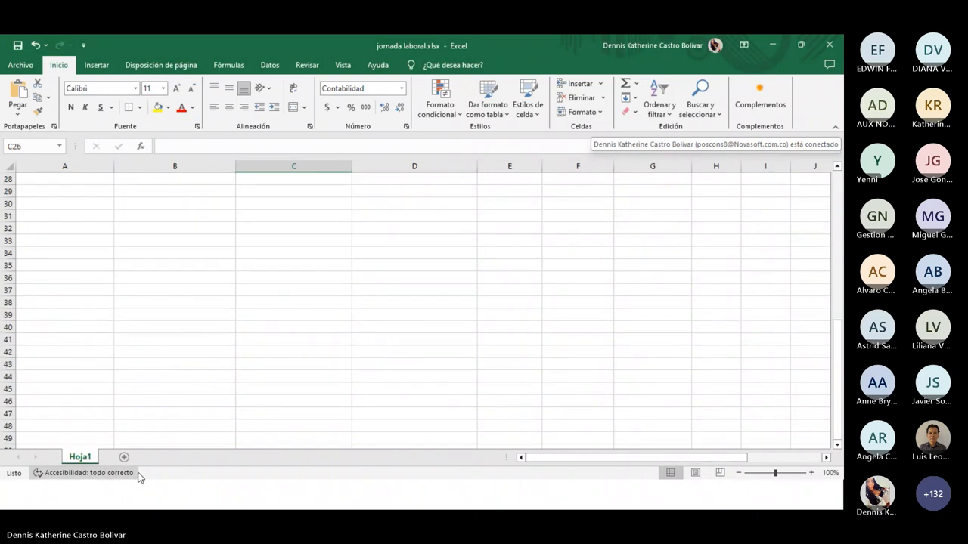
Inspect the hourly-rate formulas =+B2/235 and =+B2/230 built on the 1.500.000 salary
{"action": "scroll", "coordinate": [140, 439], "scroll_direction": "up", "scroll_amount": 10}
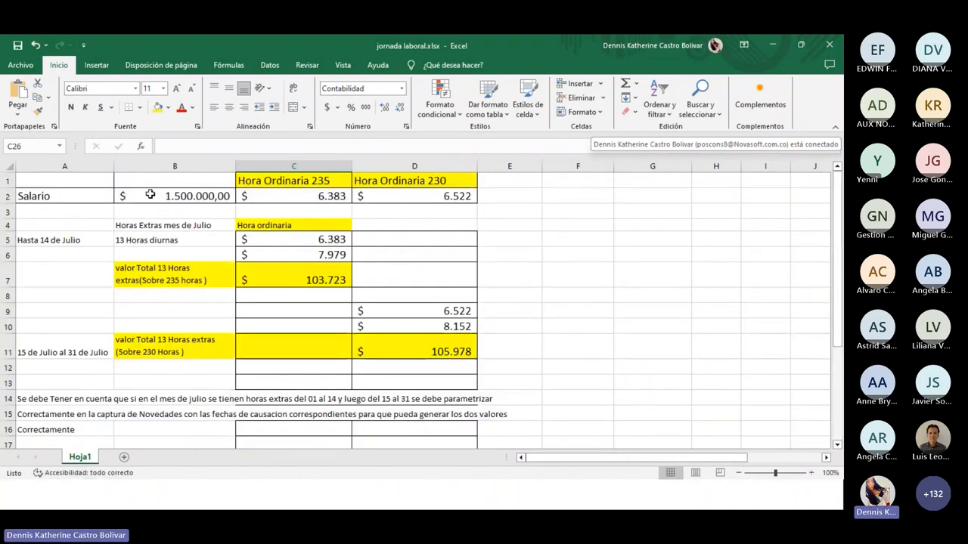
{"action": "left_click", "coordinate": [192, 196]}
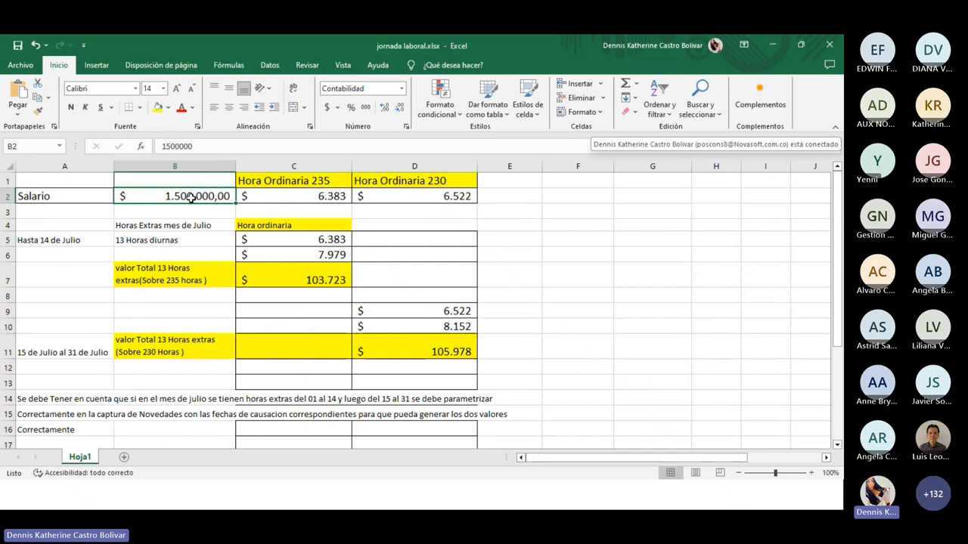
{"action": "double_click", "coordinate": [289, 195]}
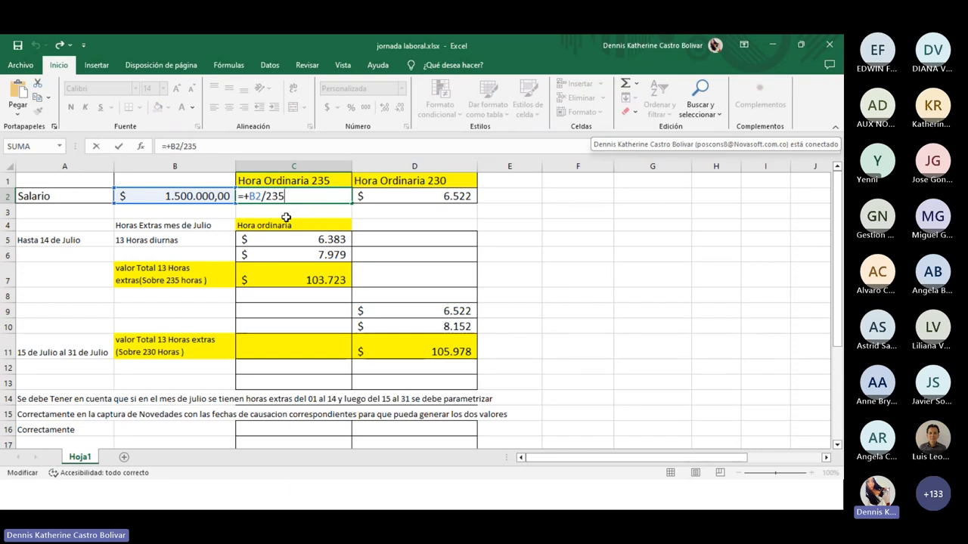
{"action": "key", "text": "Return"}
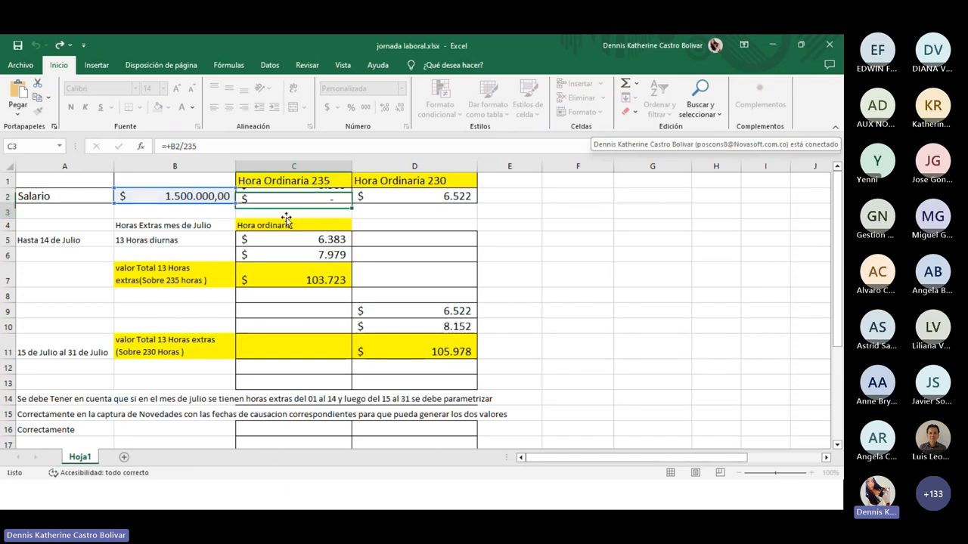
{"action": "double_click", "coordinate": [407, 196]}
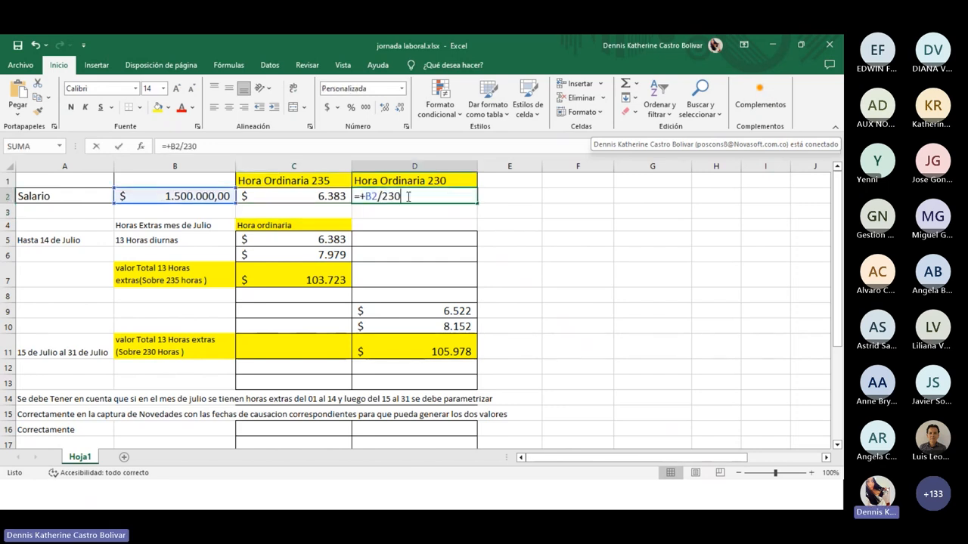
{"action": "key", "text": "Return"}
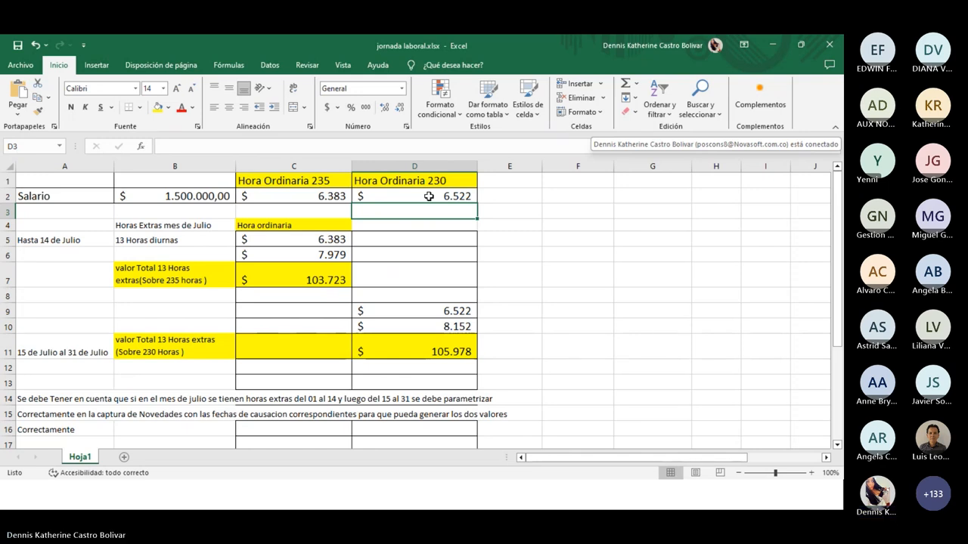
Minimize Excel and display slide 9 of the webinar deck with the contract parameters
{"action": "left_click", "coordinate": [120, 258]}
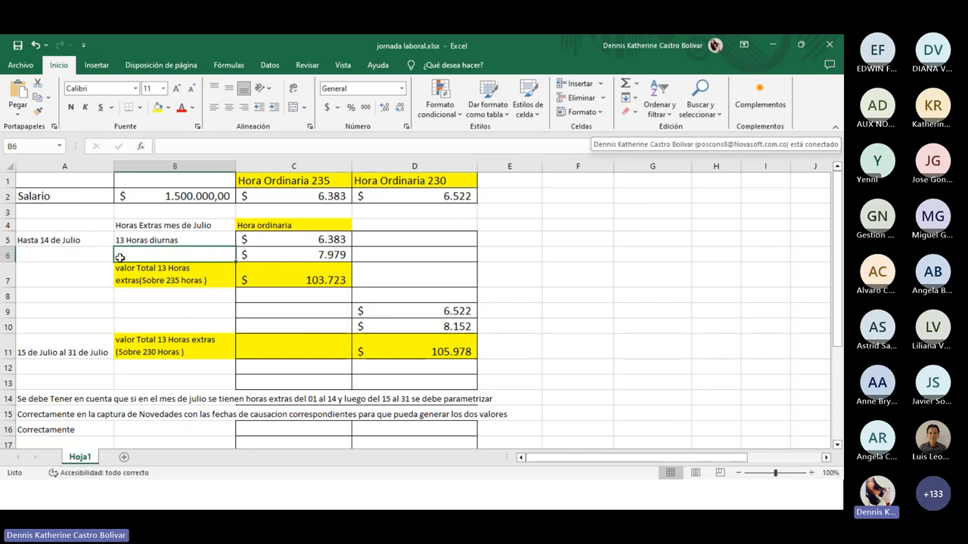
{"action": "left_click", "coordinate": [186, 211]}
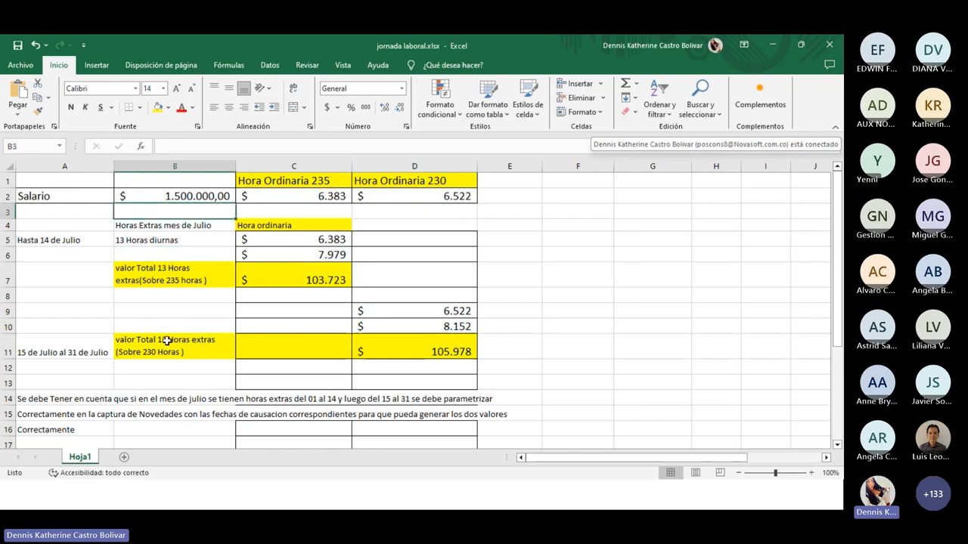
{"action": "left_click", "coordinate": [773, 46]}
{"action": "left_click", "coordinate": [66, 421]}
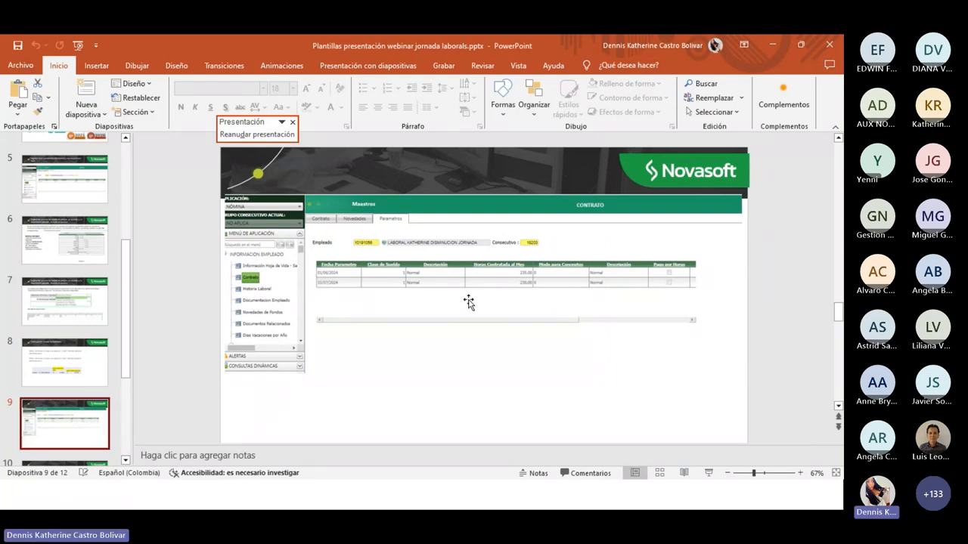
Present slide 10's captured overtime document and briefly revisit the overtime workbook
{"action": "left_click", "coordinate": [47, 421]}
{"action": "scroll", "coordinate": [46, 421], "scroll_direction": "down", "scroll_amount": 2}
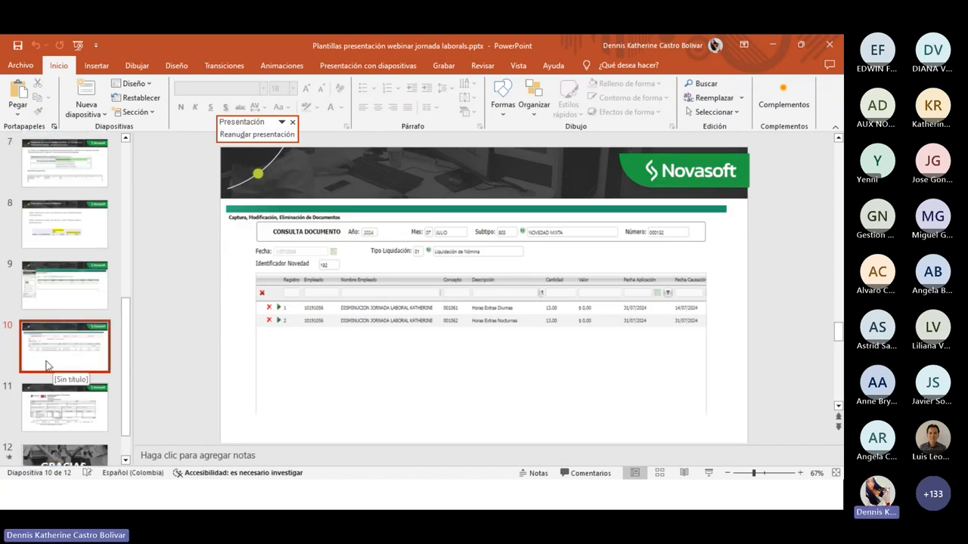
{"action": "scroll", "coordinate": [48, 358], "scroll_direction": "down", "scroll_amount": 2}
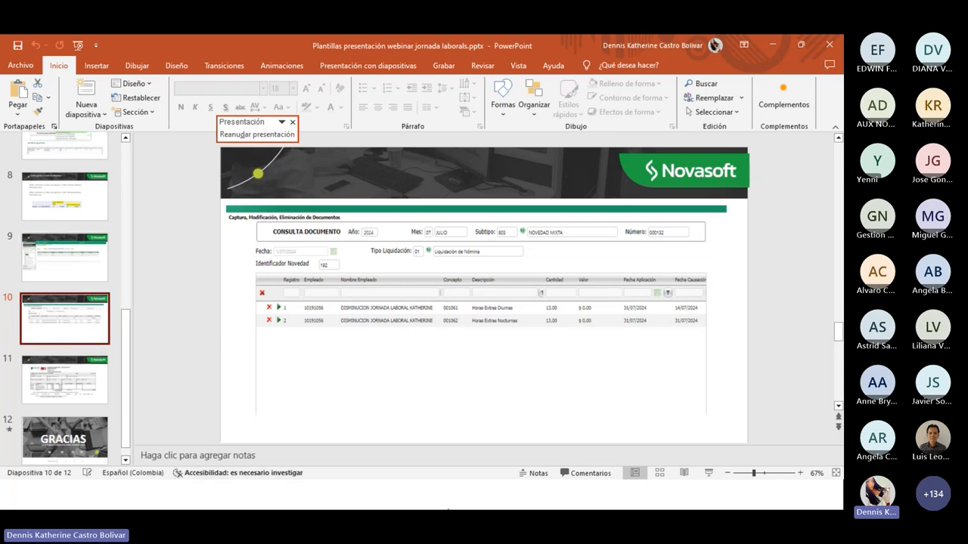
{"action": "mouse_move", "coordinate": [428, 503]}
{"action": "left_click", "coordinate": [547, 495]}
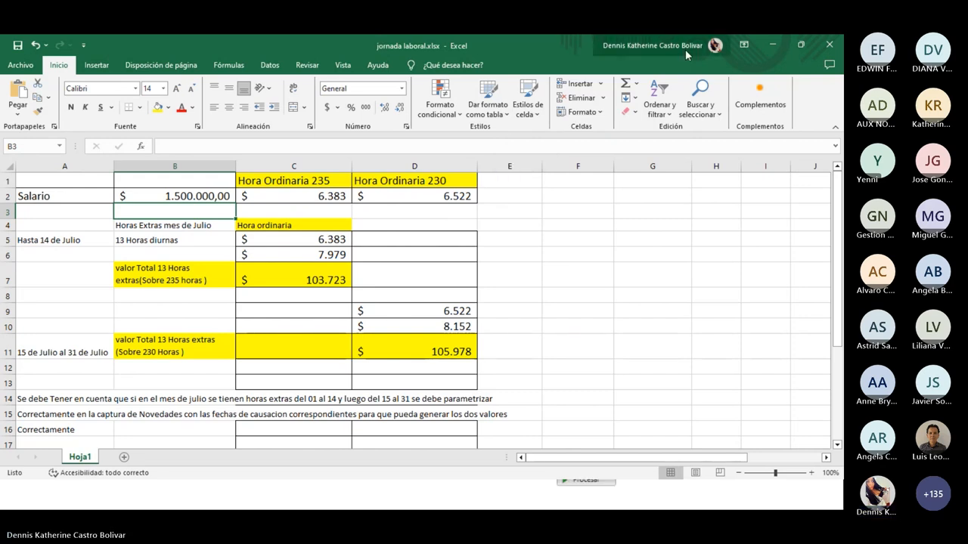
{"action": "left_click", "coordinate": [770, 45]}
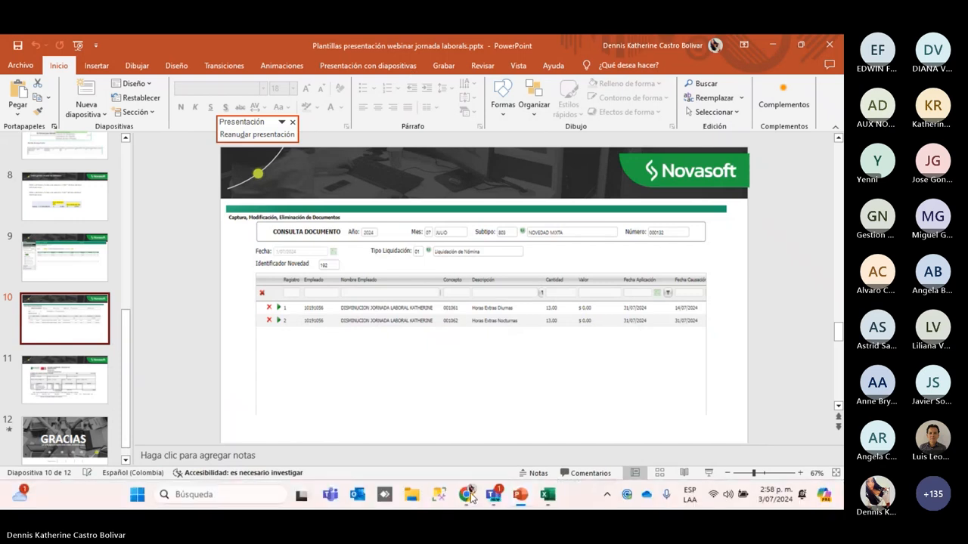
Switch to Novasoft in Chrome and expand the Menú de Aplicación
{"action": "left_click", "coordinate": [470, 492]}
{"action": "left_click", "coordinate": [183, 282]}
{"action": "left_click", "coordinate": [34, 173]}
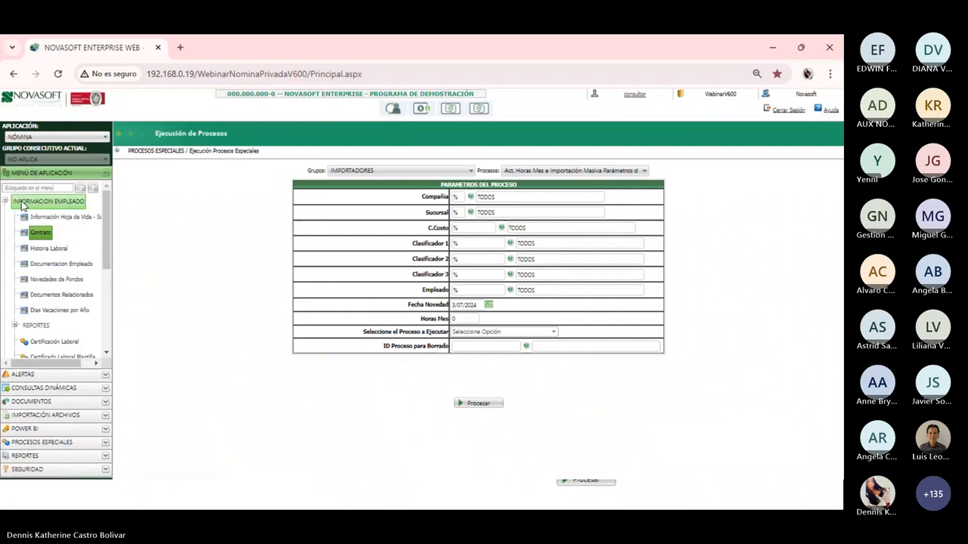
Filter the menu with 'captu' and open Captura de Documentos
{"action": "left_click", "coordinate": [6, 201]}
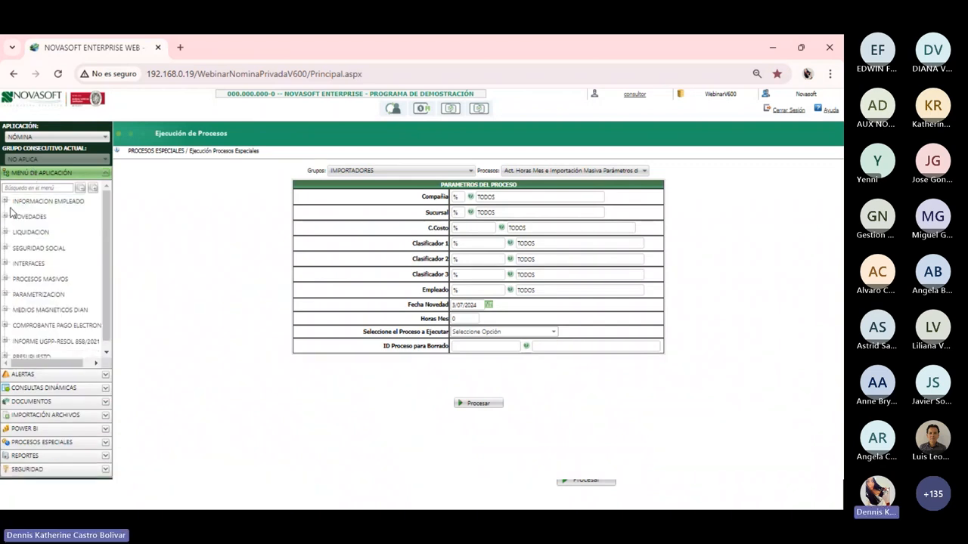
{"action": "left_click", "coordinate": [31, 187]}
{"action": "type", "text": "captu"}
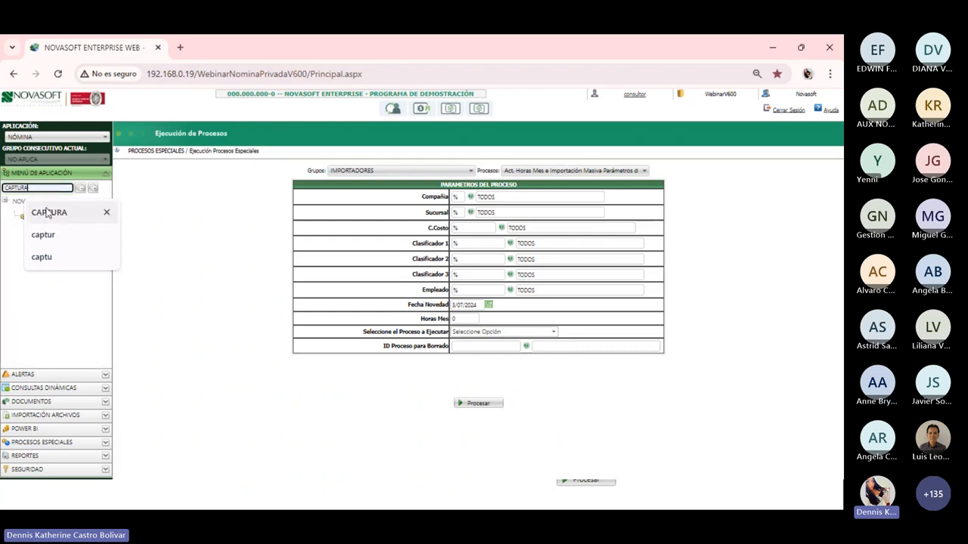
{"action": "left_click", "coordinate": [46, 213]}
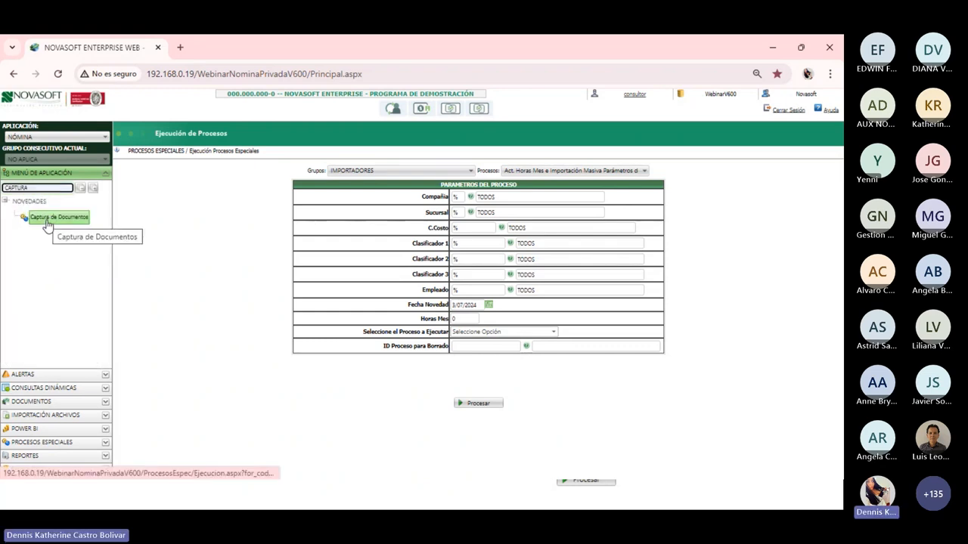
{"action": "left_click", "coordinate": [47, 221]}
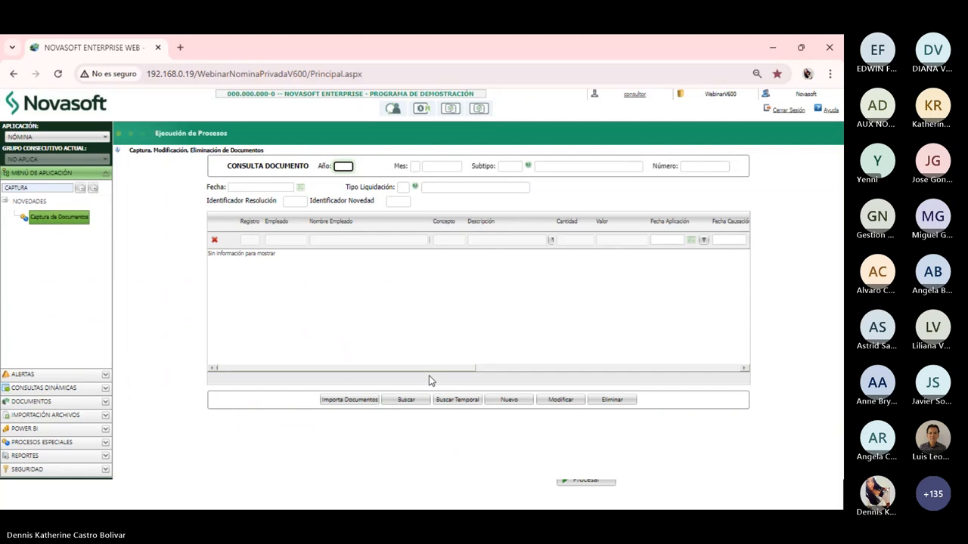
Create a new document: year 2024, month 07, subtype 803, date 31/07/2024, settlement type 01
{"action": "left_click", "coordinate": [506, 402]}
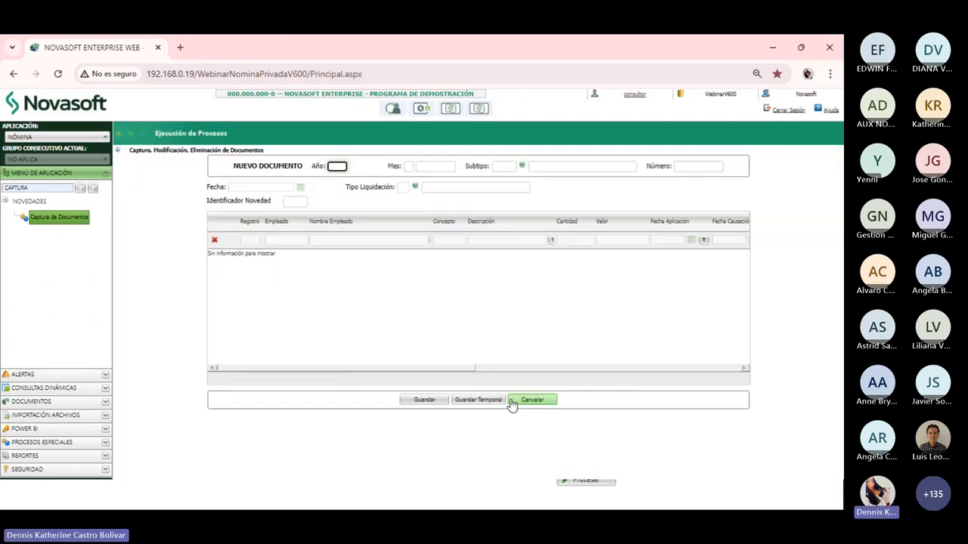
{"action": "type", "text": "2024"}
{"action": "key", "text": "Tab"}
{"action": "type", "text": "07"}
{"action": "key", "text": "Tab"}
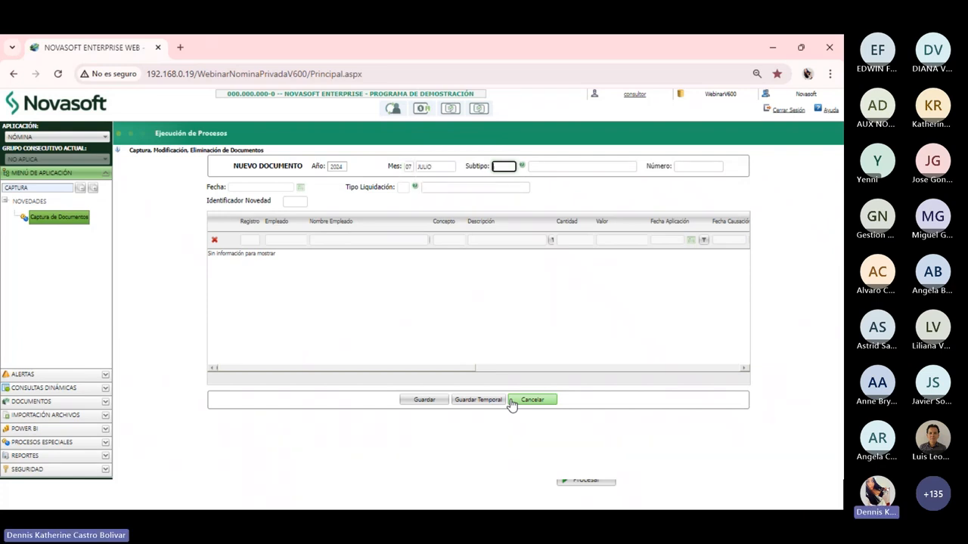
{"action": "type", "text": "803"}
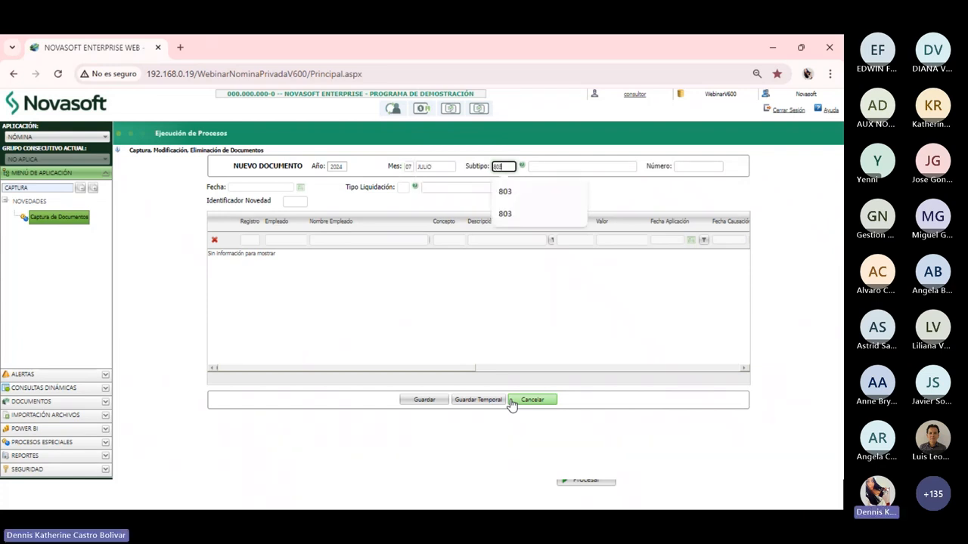
{"action": "key", "text": "Tab"}
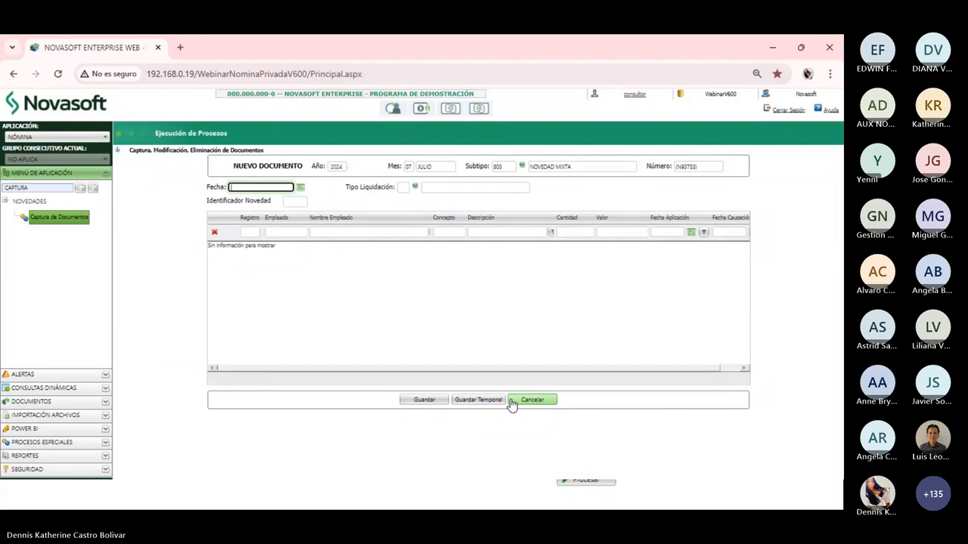
{"action": "type", "text": "31072024"}
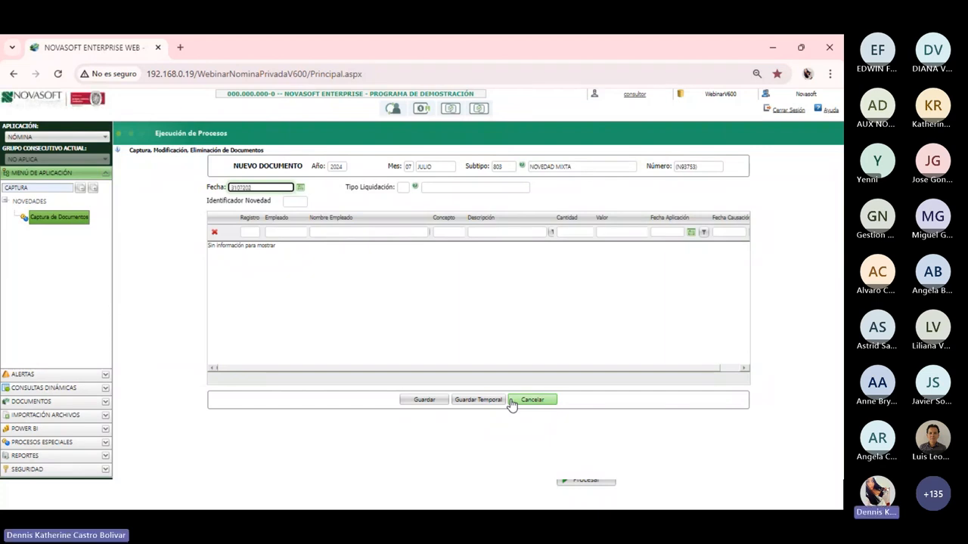
{"action": "left_click", "coordinate": [301, 187]}
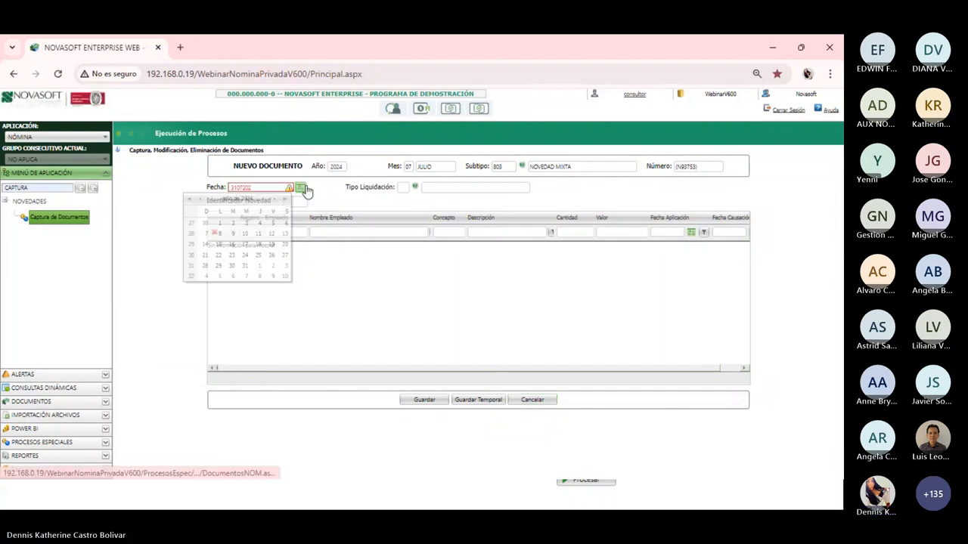
{"action": "left_click", "coordinate": [247, 268]}
{"action": "type", "text": "01"}
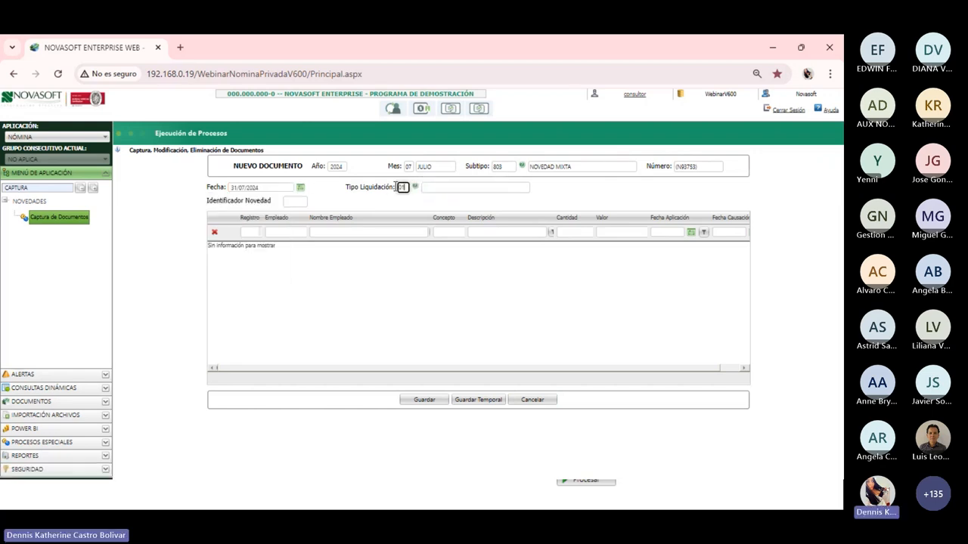
{"action": "left_click", "coordinate": [357, 210]}
Enter the employee's ID number and concept 001063 for Sunday daytime overtime
{"action": "left_click", "coordinate": [224, 402]}
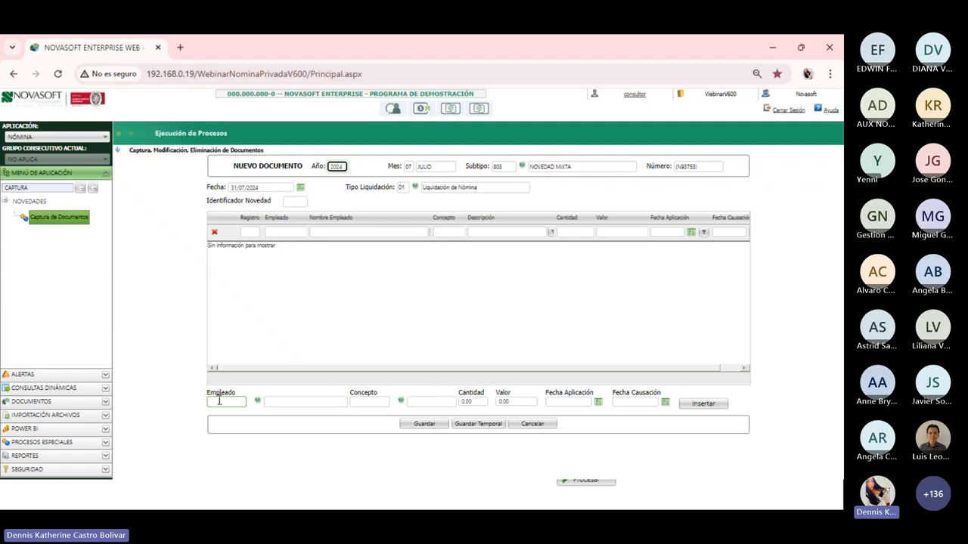
{"action": "key", "text": "Tab"}
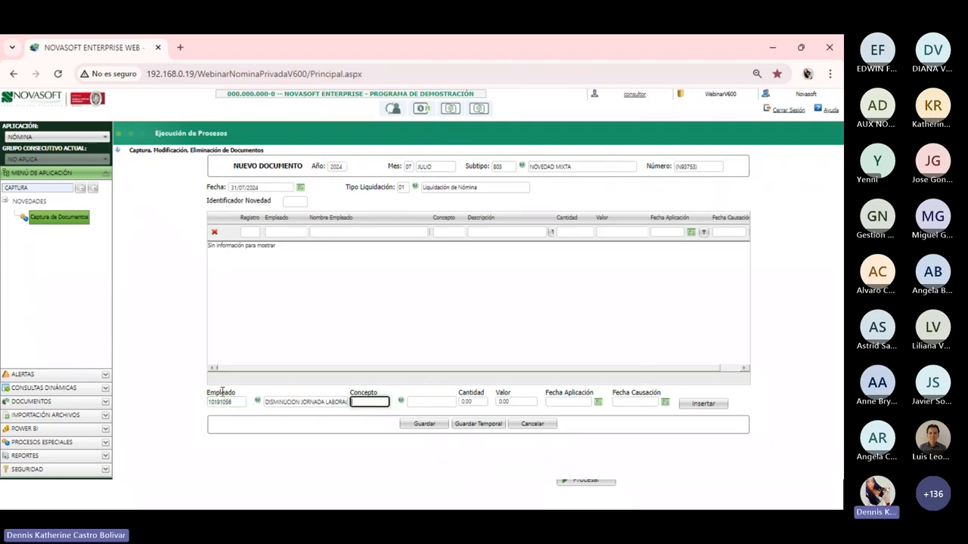
{"action": "type", "text": "001"}
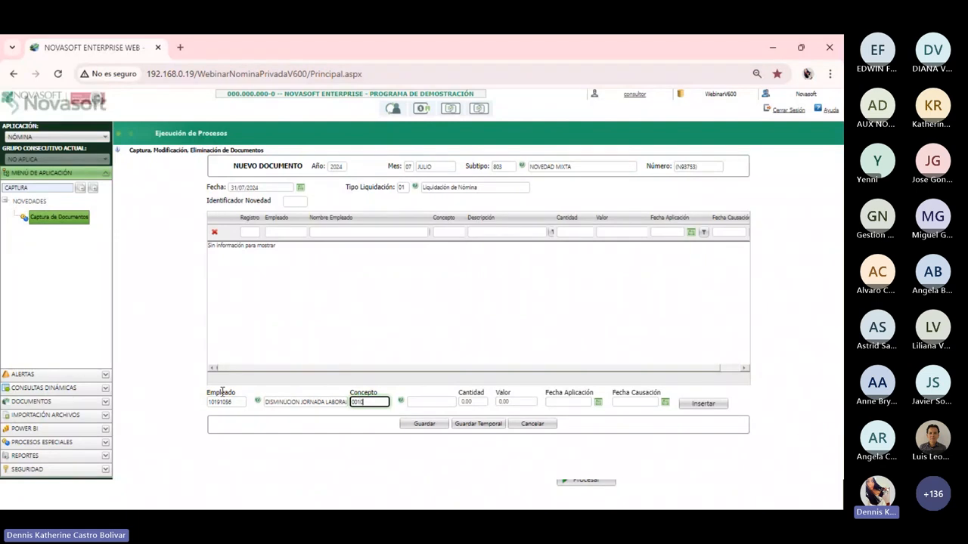
{"action": "type", "text": "063"}
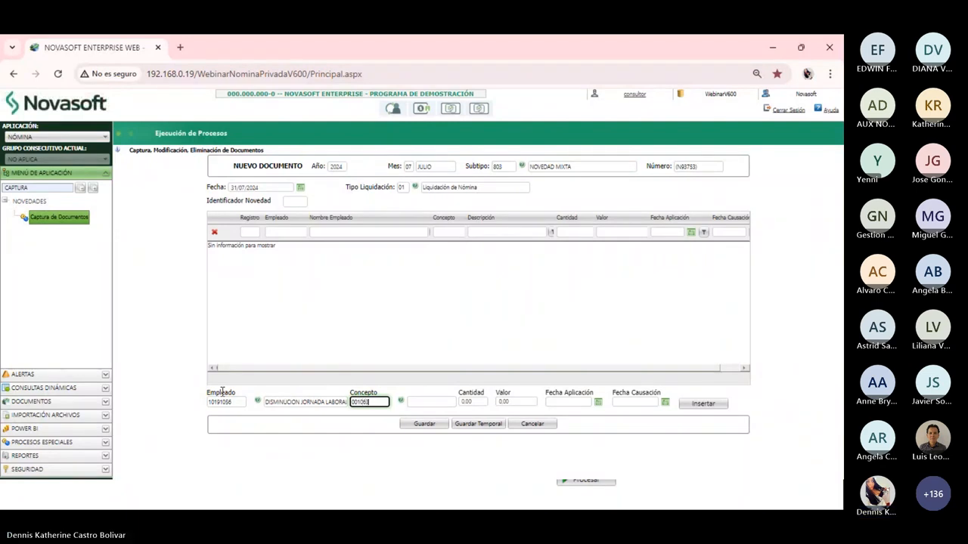
{"action": "key", "text": "Tab"}
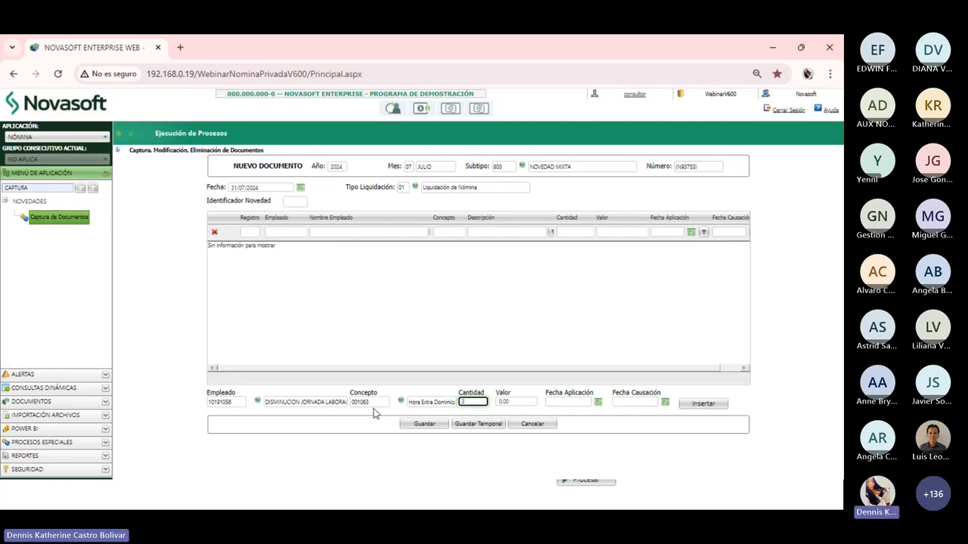
Set quantity 3, application date 31/07/2024, causation date 14/07/2024, and insert the line
{"action": "left_click", "coordinate": [566, 401]}
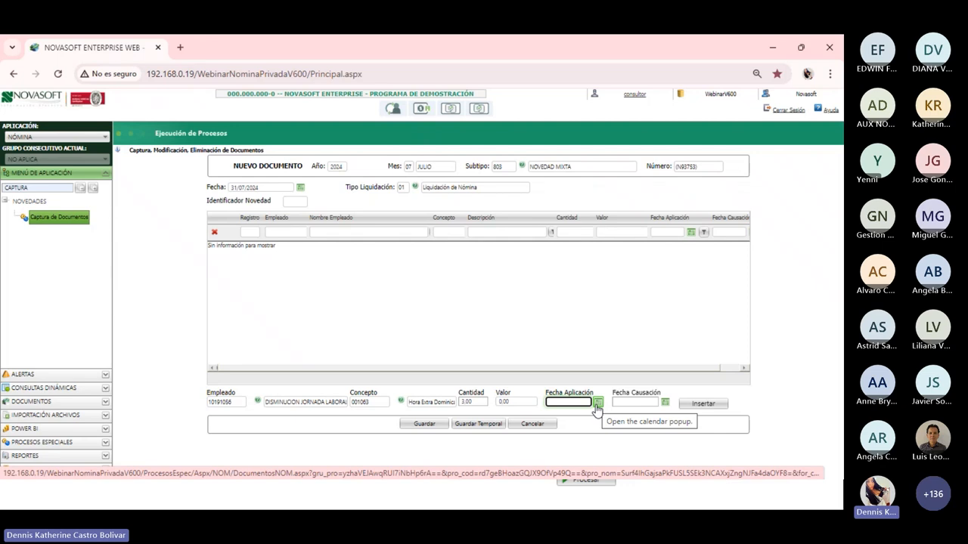
{"action": "left_click", "coordinate": [598, 406]}
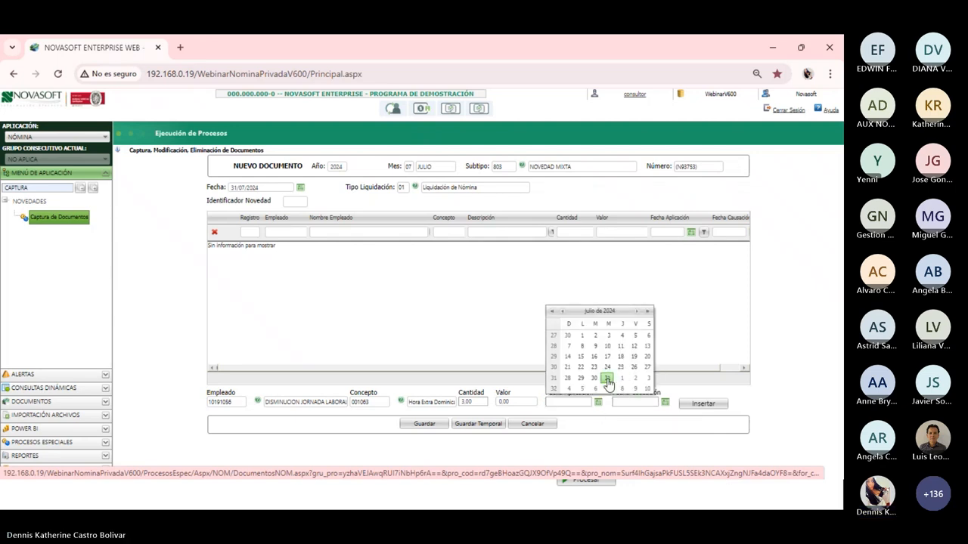
{"action": "left_click", "coordinate": [608, 384]}
{"action": "left_click", "coordinate": [625, 402]}
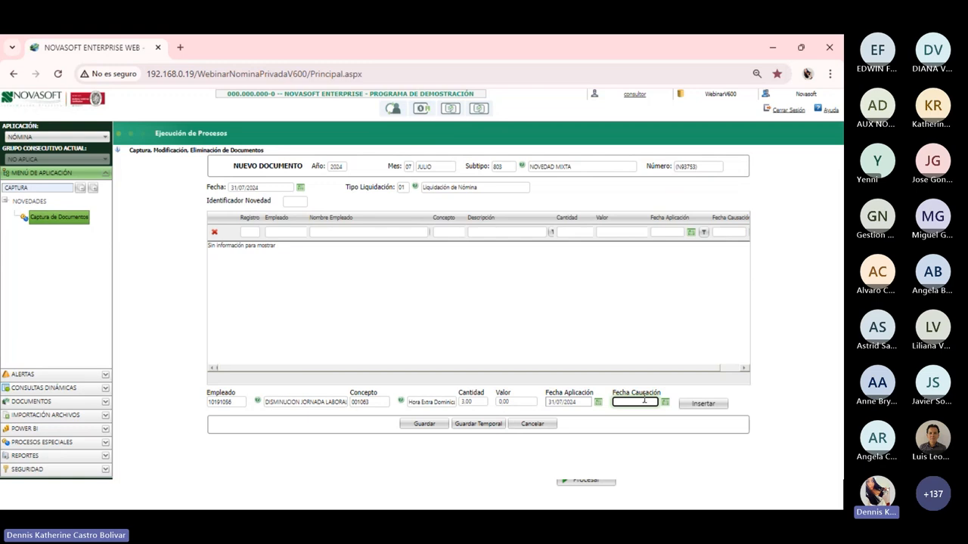
{"action": "left_click", "coordinate": [646, 400]}
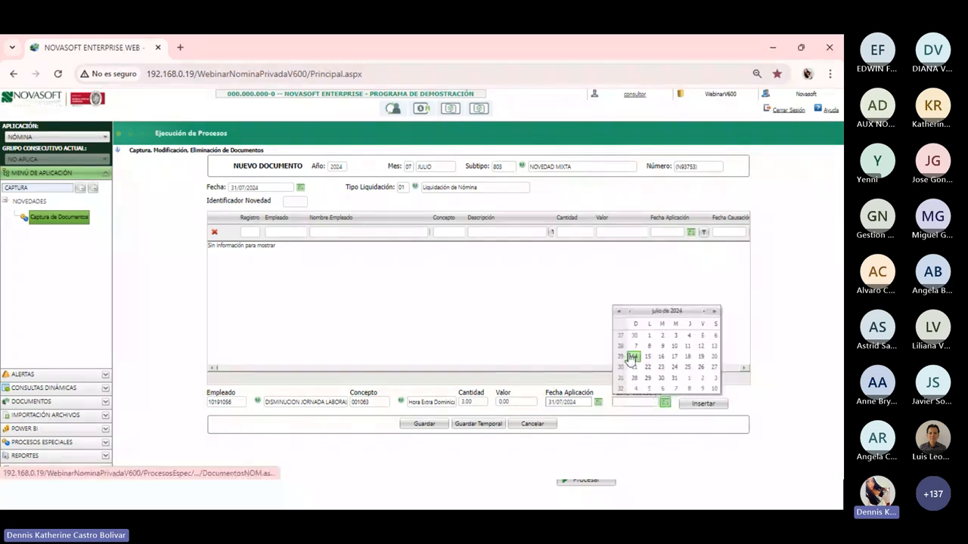
{"action": "left_click", "coordinate": [633, 358]}
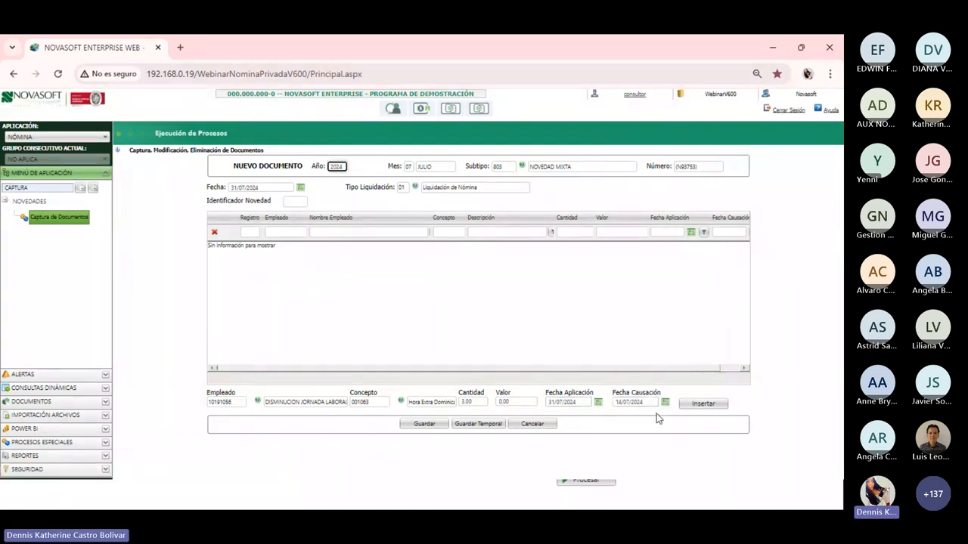
{"action": "left_click", "coordinate": [718, 407]}
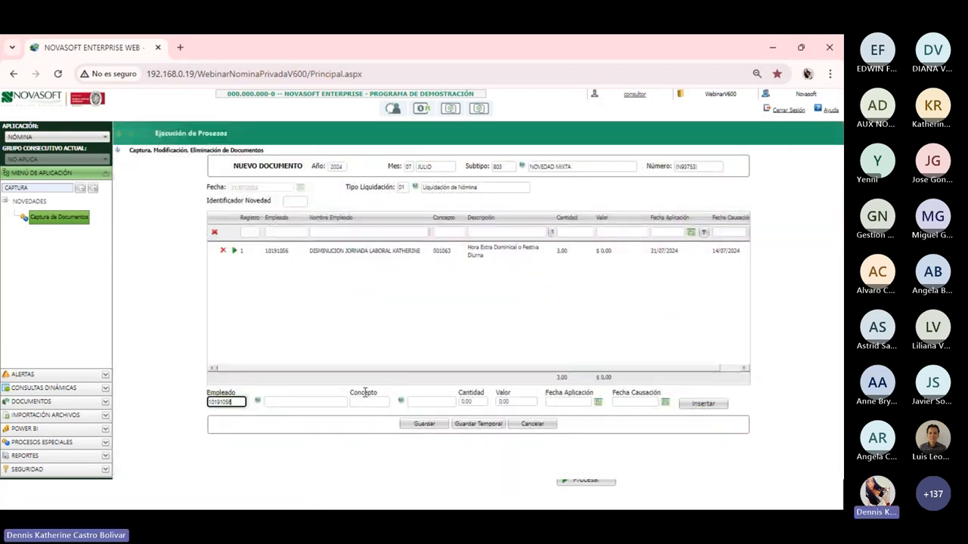
{"action": "left_click", "coordinate": [364, 394]}
Insert a second 001063 line: 5 hours, applied 31/07/2024, caused 15/07/2024
{"action": "type", "text": "0010"}
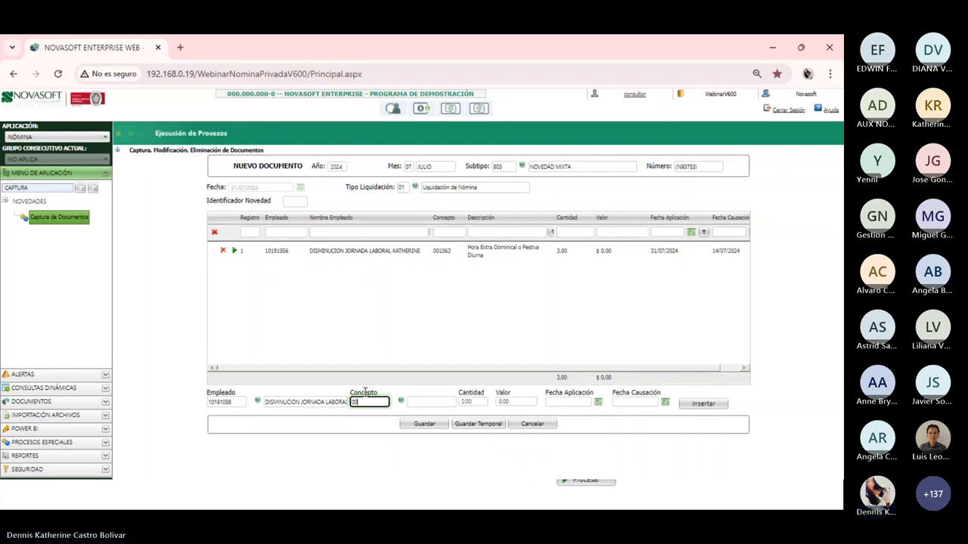
{"action": "type", "text": "63"}
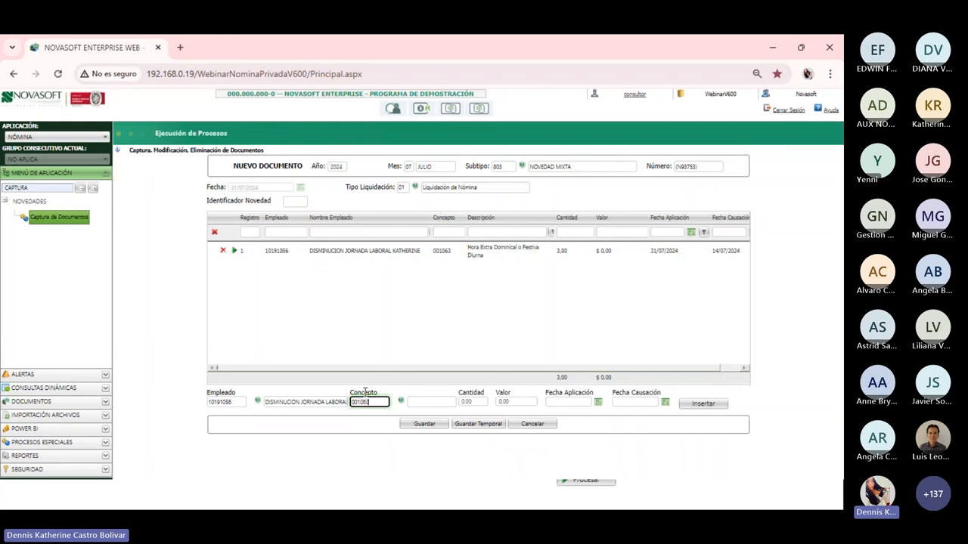
{"action": "key", "text": "Tab"}
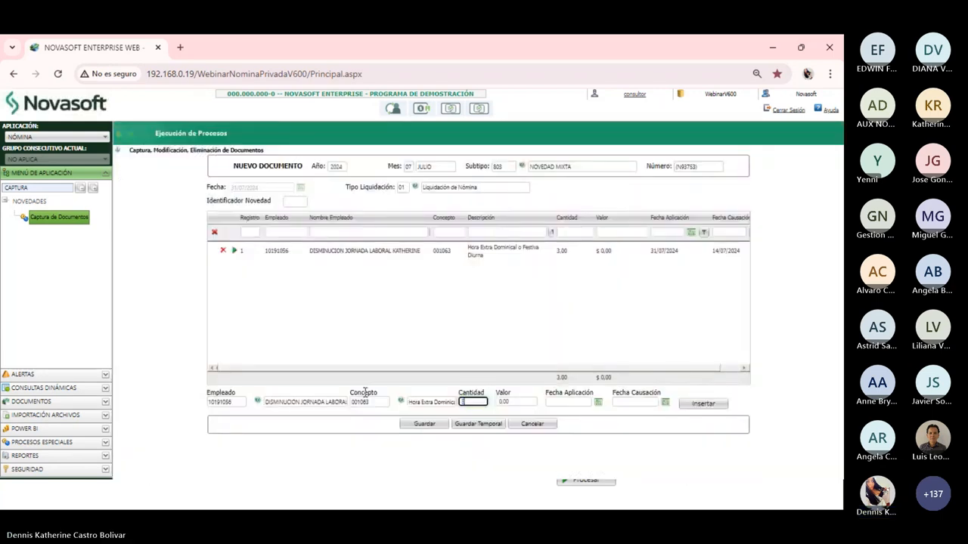
{"action": "type", "text": "5"}
{"action": "key", "text": "Tab"}
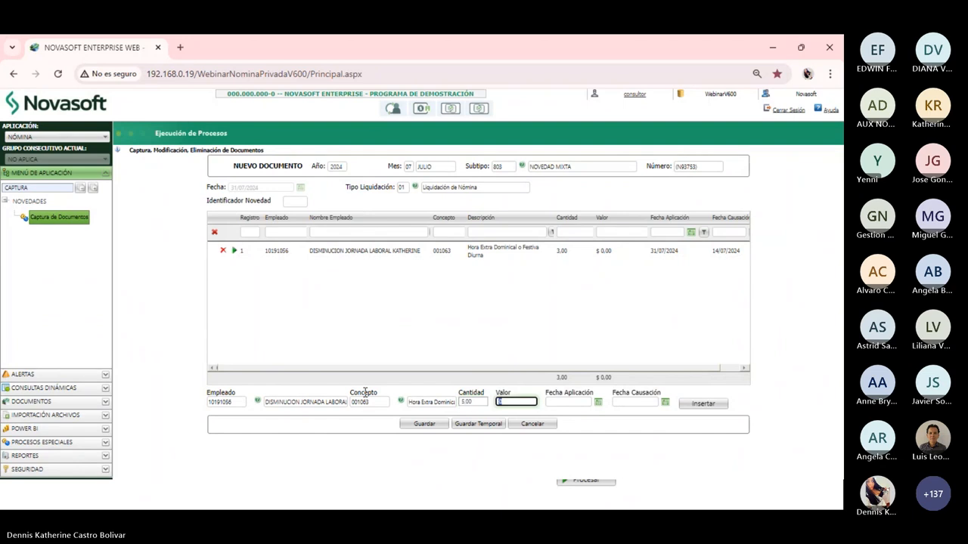
{"action": "key", "text": "Tab"}
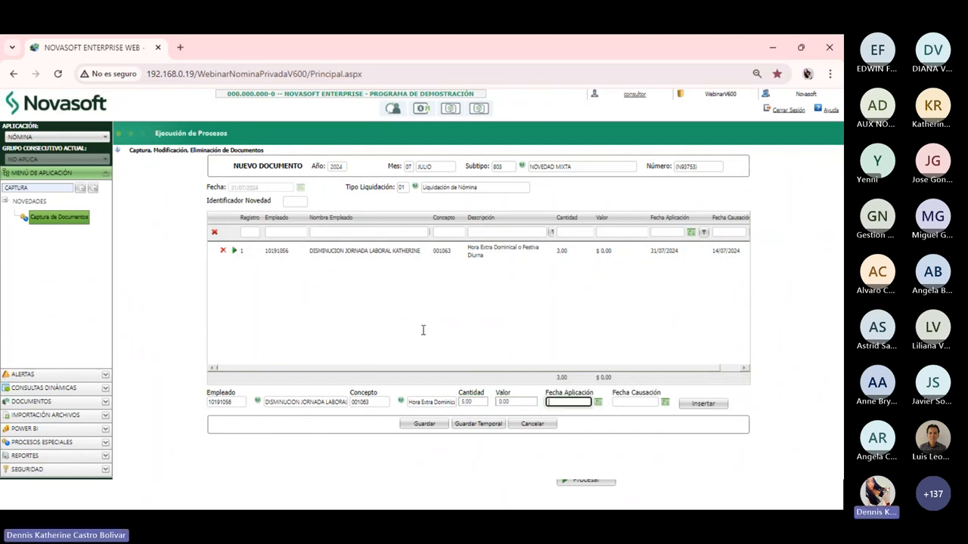
{"action": "left_click", "coordinate": [597, 402]}
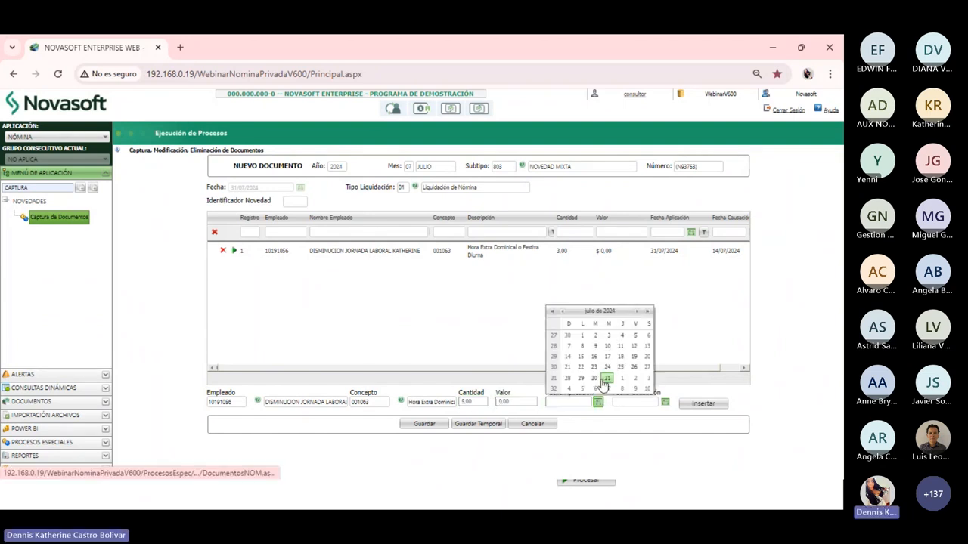
{"action": "left_click", "coordinate": [605, 380]}
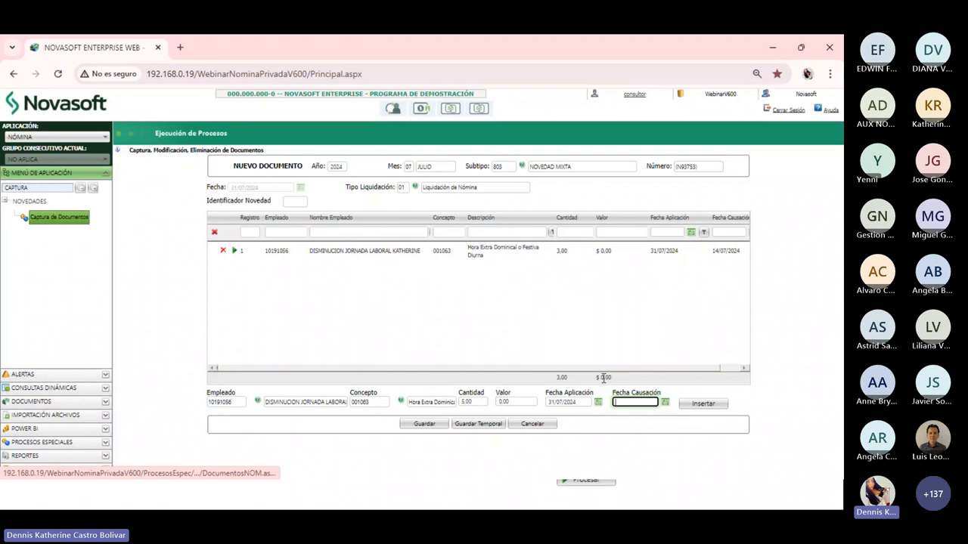
{"action": "left_click", "coordinate": [664, 403]}
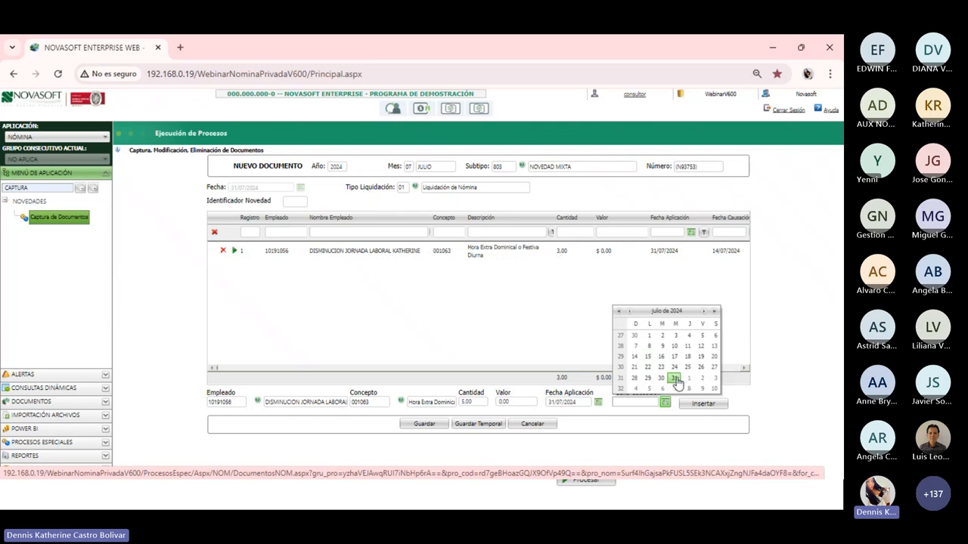
{"action": "left_click", "coordinate": [648, 358]}
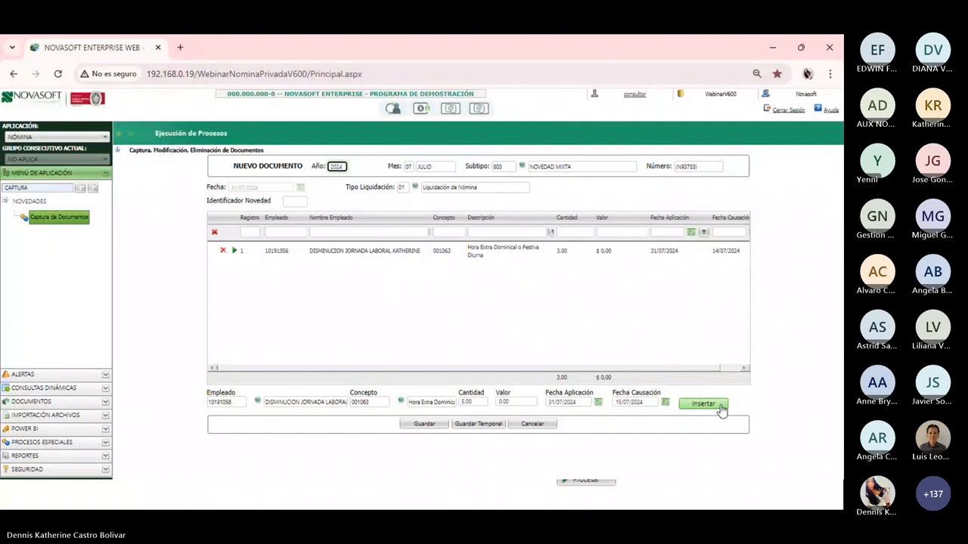
{"action": "left_click", "coordinate": [722, 409]}
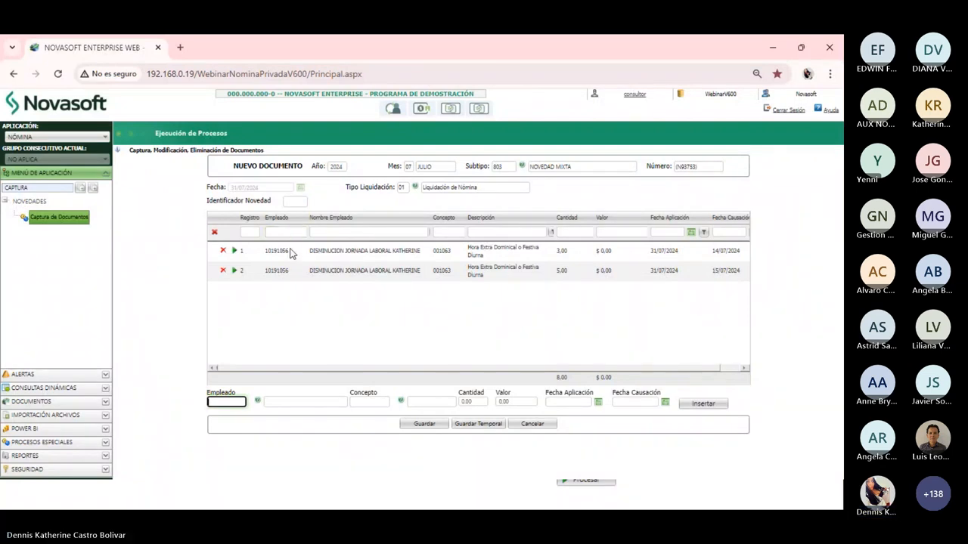
Check the first line's employee number and save the NOVEDAD MIXTA document
{"action": "left_click_drag", "start_coordinate": [289, 251], "coordinate": [265, 251]}
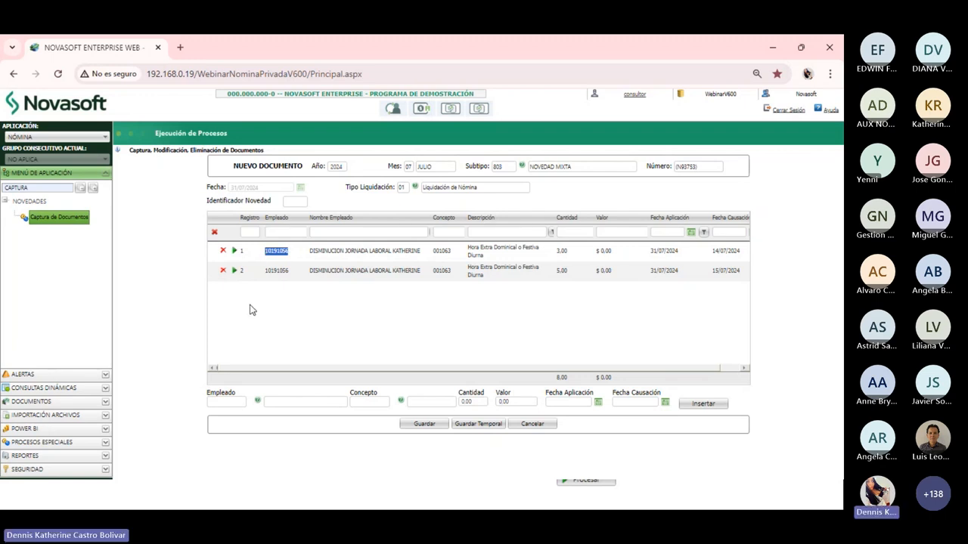
{"action": "left_click", "coordinate": [283, 304]}
{"action": "left_click", "coordinate": [418, 425]}
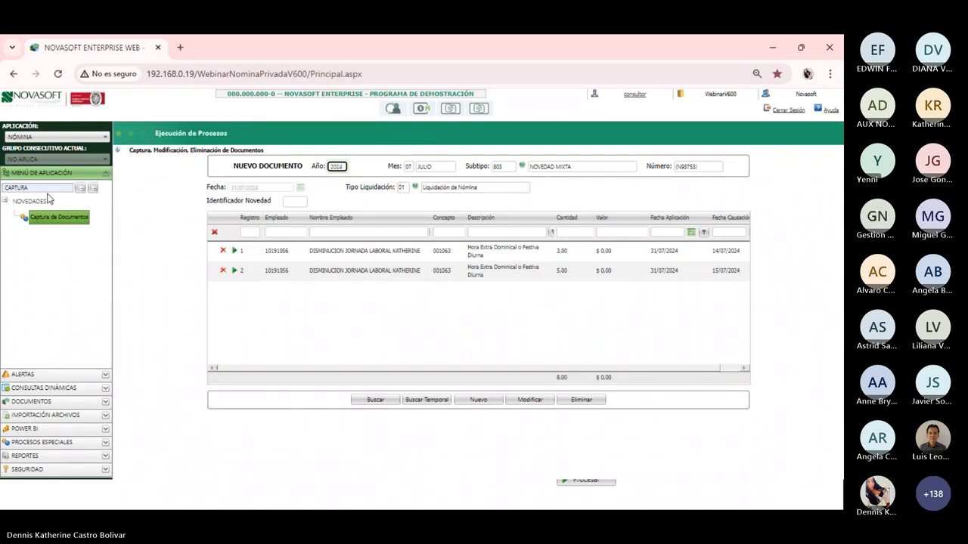
{"action": "left_click_drag", "start_coordinate": [45, 188], "coordinate": [3, 192]}
Open the payroll liquidation process with liquidation and cutoff dates of 31/07/2024
{"action": "key", "text": "BackSpace"}
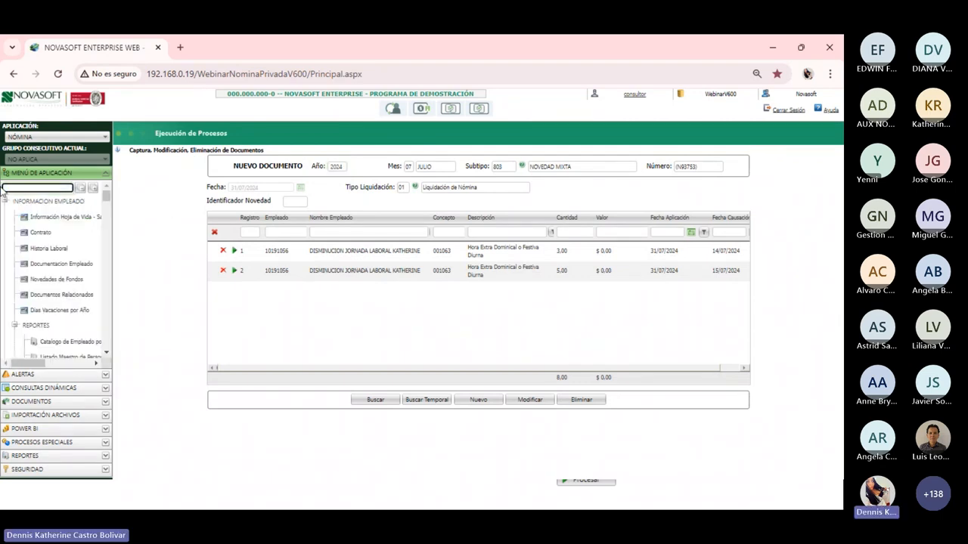
{"action": "type", "text": "l"}
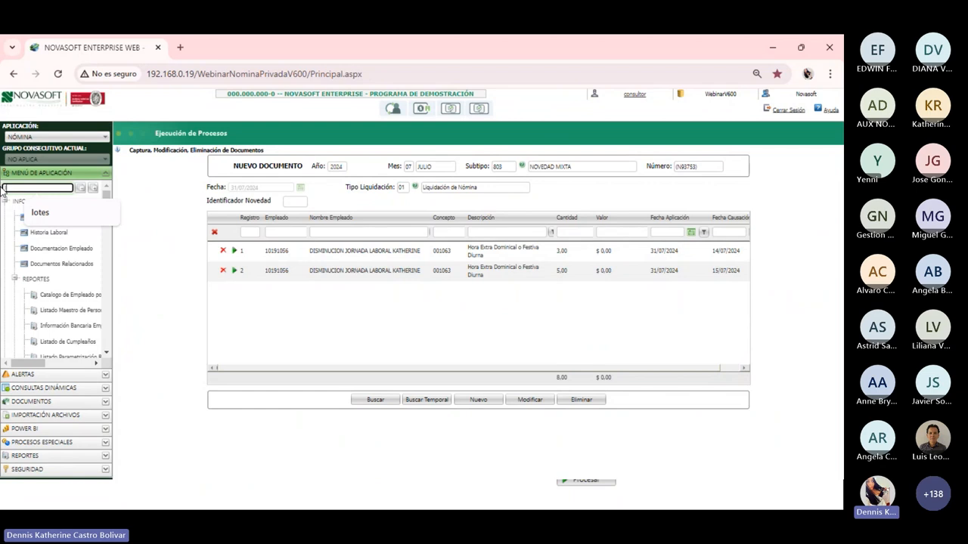
{"action": "type", "text": "iquid"}
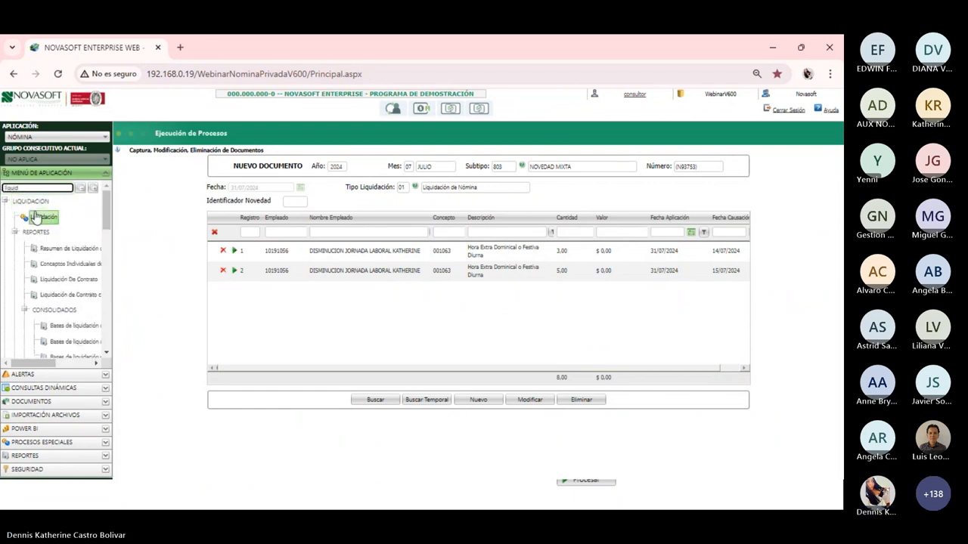
{"action": "left_click", "coordinate": [35, 218]}
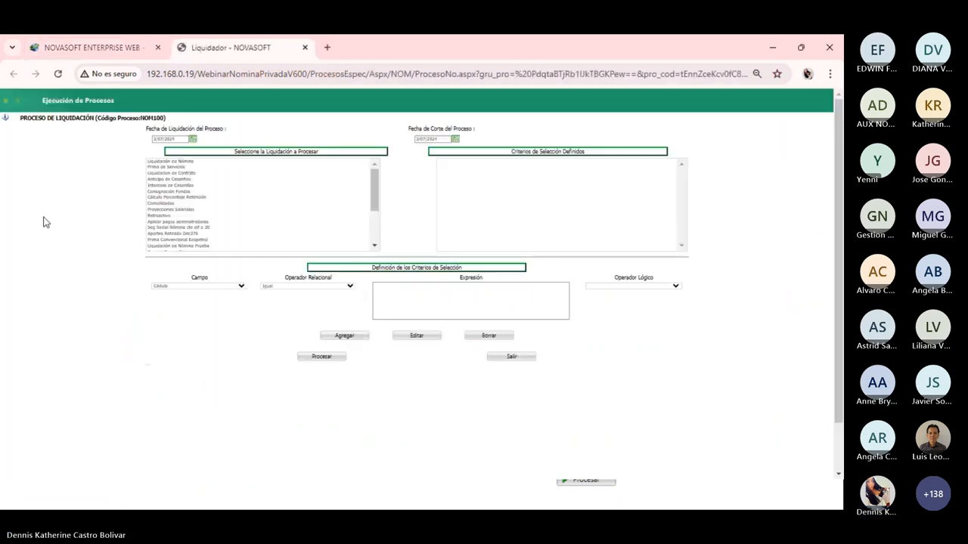
{"action": "left_click", "coordinate": [192, 140]}
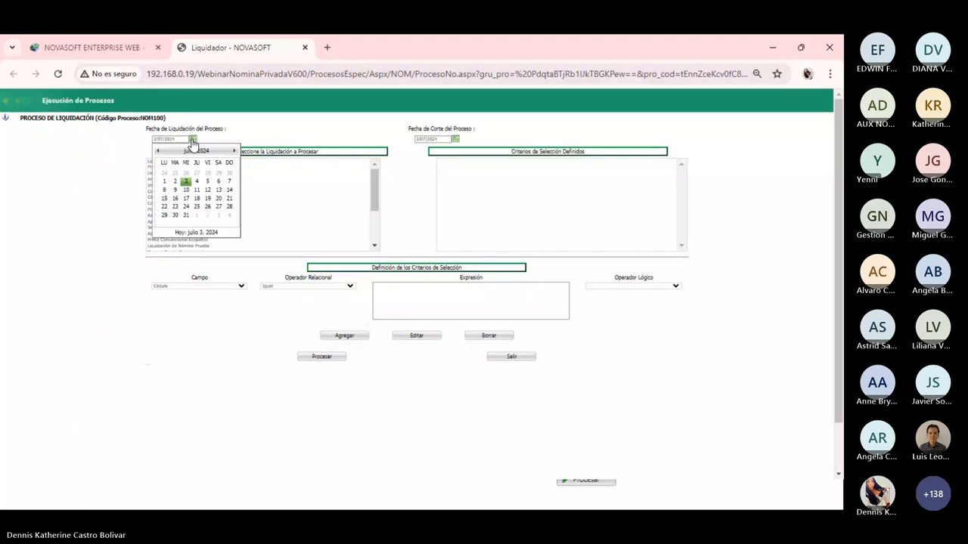
{"action": "left_click", "coordinate": [185, 214]}
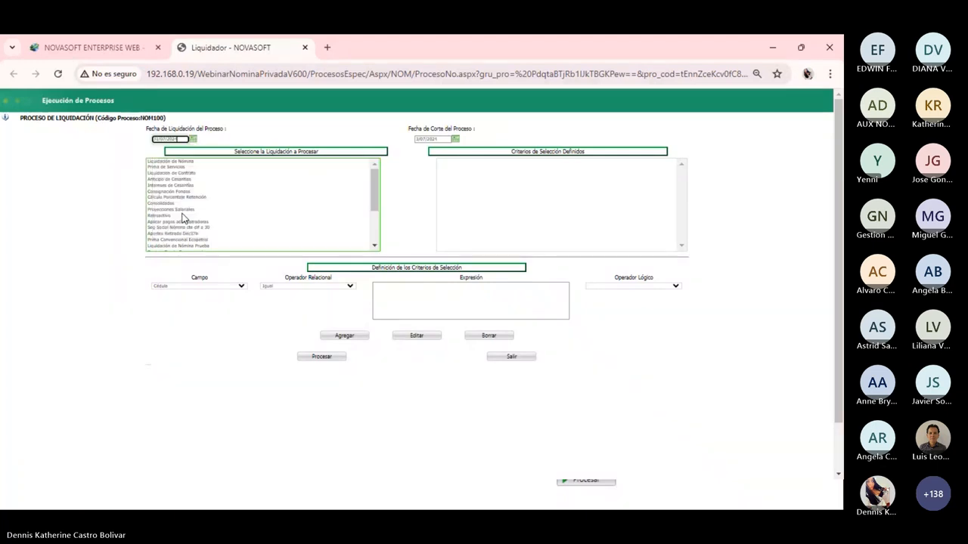
{"action": "left_click", "coordinate": [455, 139]}
{"action": "left_click", "coordinate": [449, 217]}
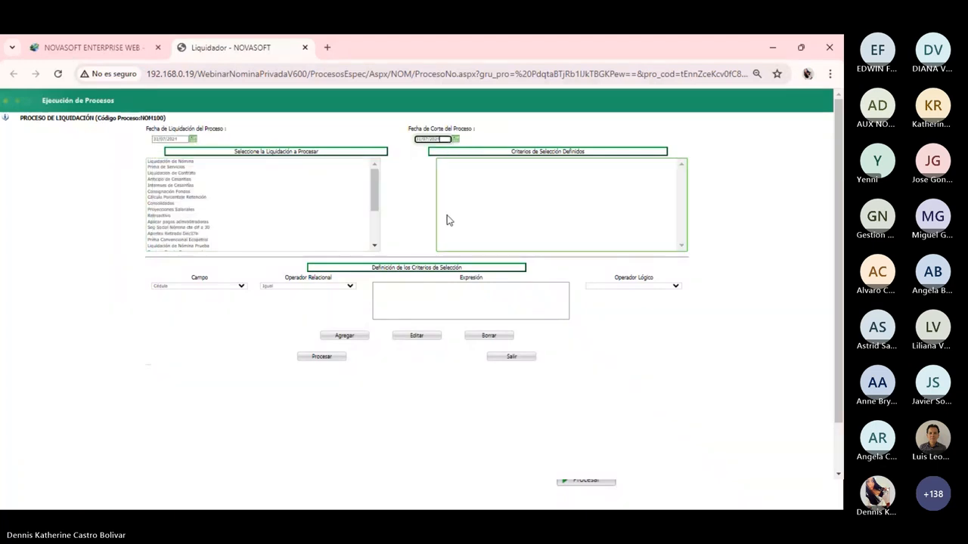
Choose Liquidación de Nómina, add the employee criterion and run the liquidation
{"action": "left_click", "coordinate": [184, 163]}
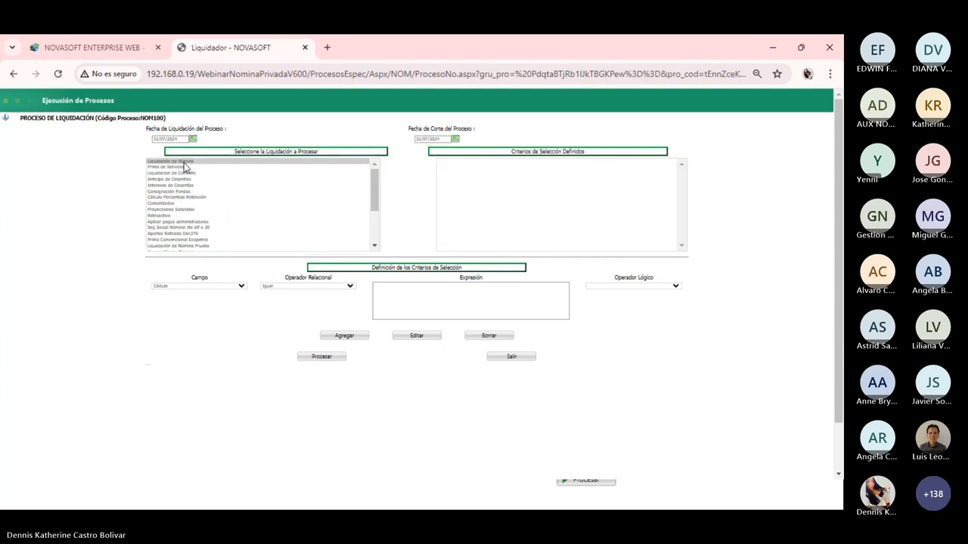
{"action": "left_click", "coordinate": [396, 300]}
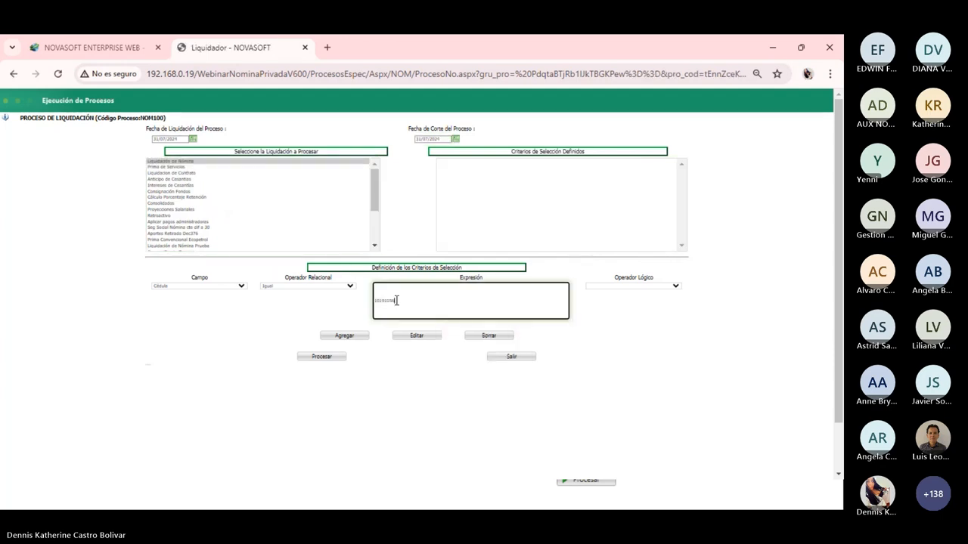
{"action": "left_click", "coordinate": [356, 338]}
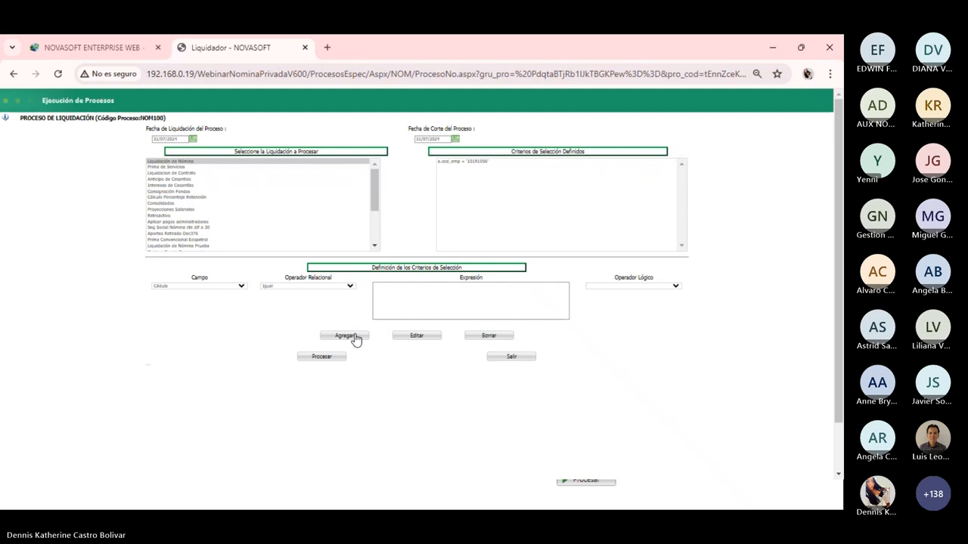
{"action": "left_click", "coordinate": [322, 358]}
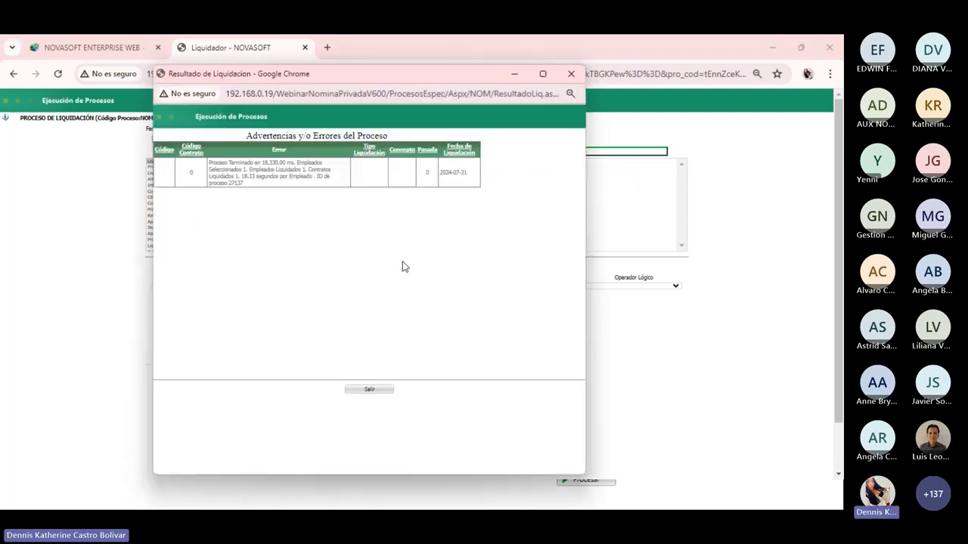
Close the liquidation result and open the Comprobante de Pago report via a 'compro' search
{"action": "left_click", "coordinate": [569, 78]}
{"action": "left_click", "coordinate": [103, 51]}
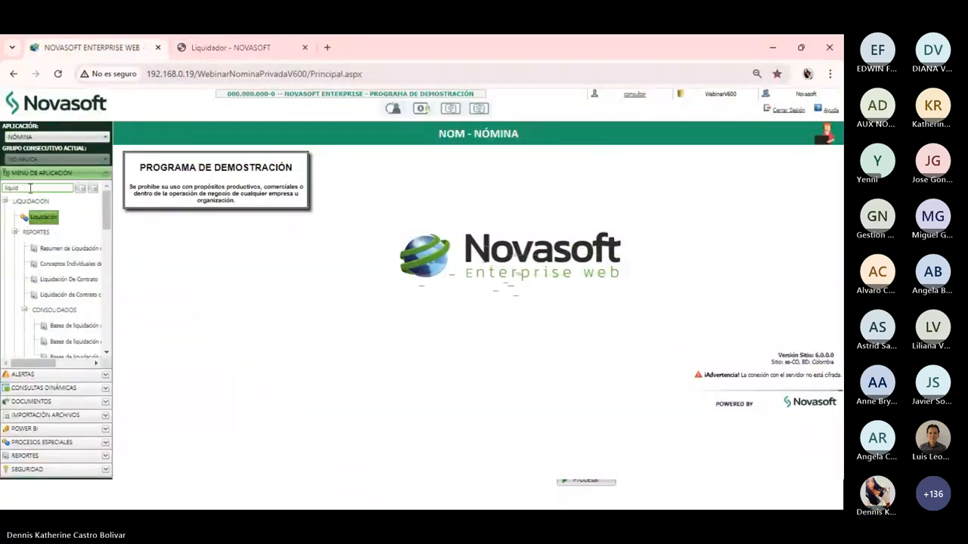
{"action": "left_click_drag", "start_coordinate": [30, 188], "coordinate": [3, 187]}
{"action": "type", "text": "compr"}
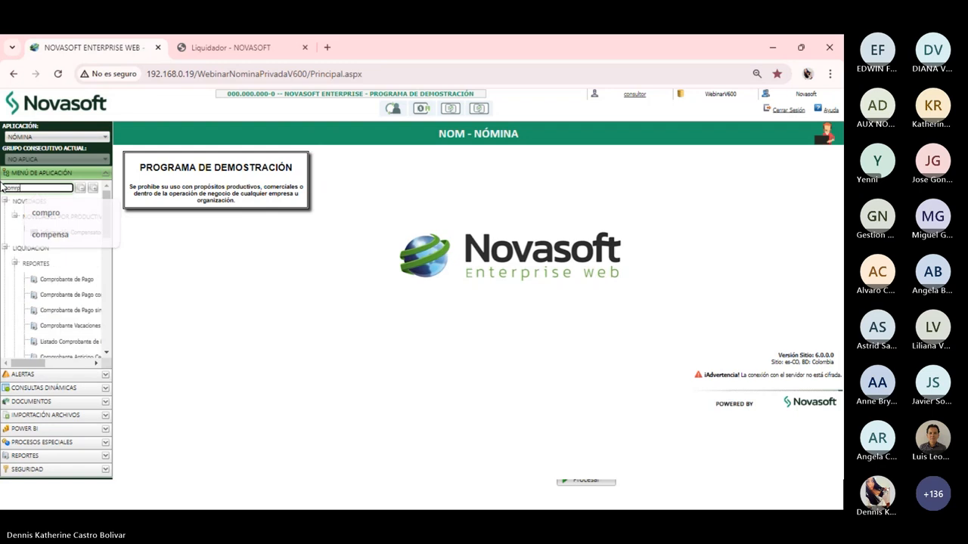
{"action": "type", "text": "o"}
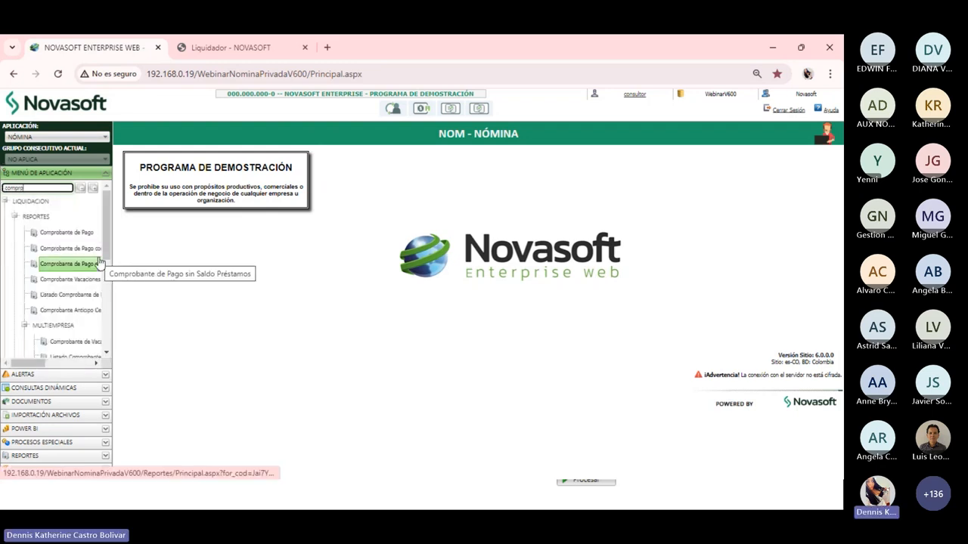
{"action": "left_click", "coordinate": [79, 235]}
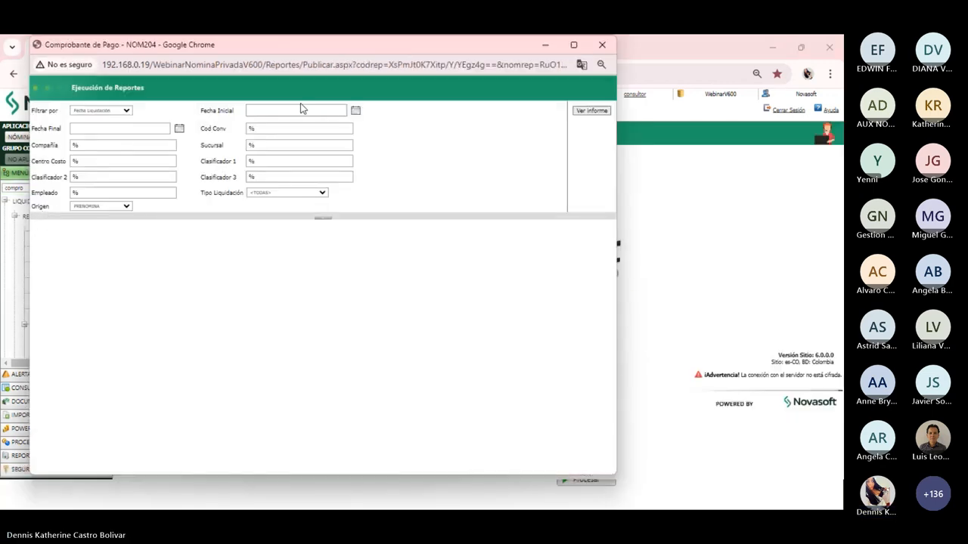
Generate the payslip for 31/07/2024 to 31/07/2024, filtered to the employee's code
{"action": "left_click", "coordinate": [355, 110]}
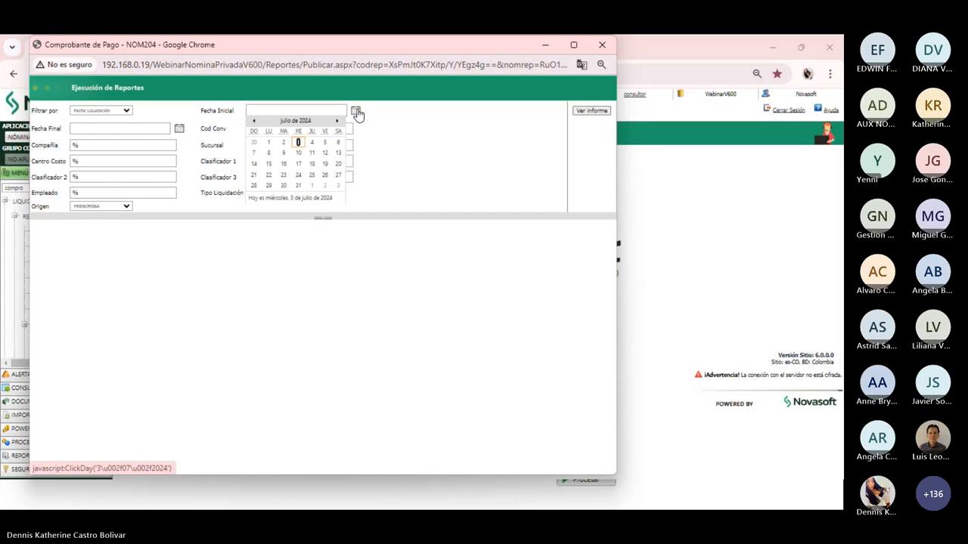
{"action": "left_click", "coordinate": [298, 186]}
{"action": "left_click", "coordinate": [179, 129]}
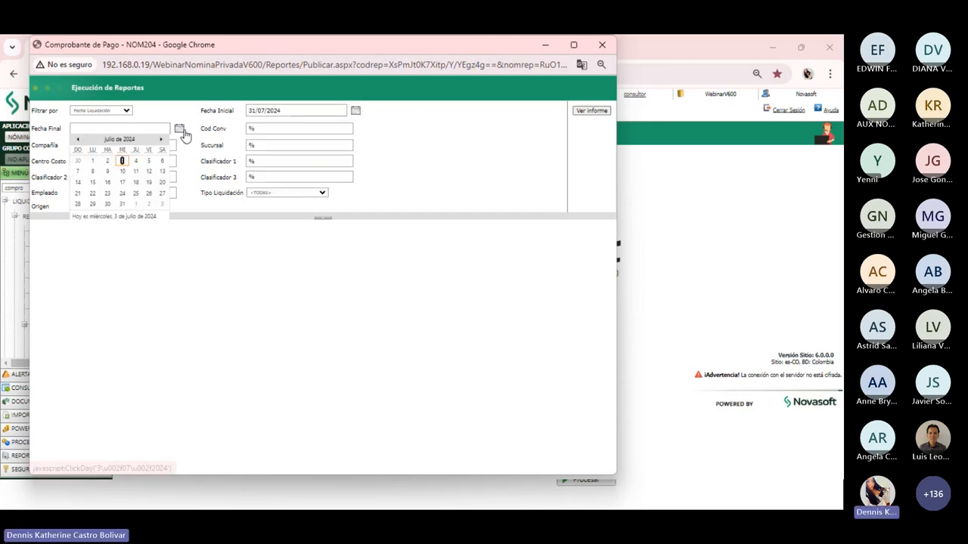
{"action": "left_click", "coordinate": [124, 200]}
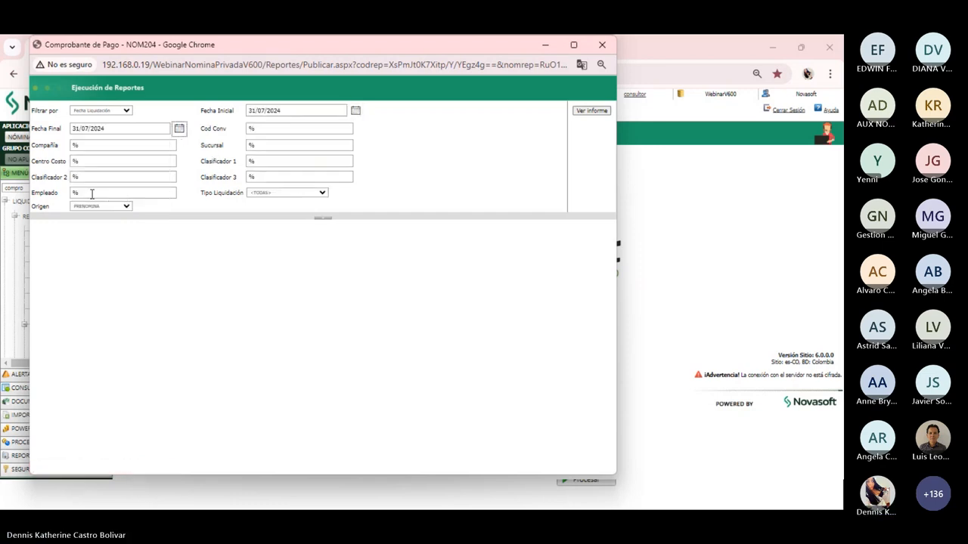
{"action": "left_click_drag", "start_coordinate": [90, 194], "coordinate": [66, 194]}
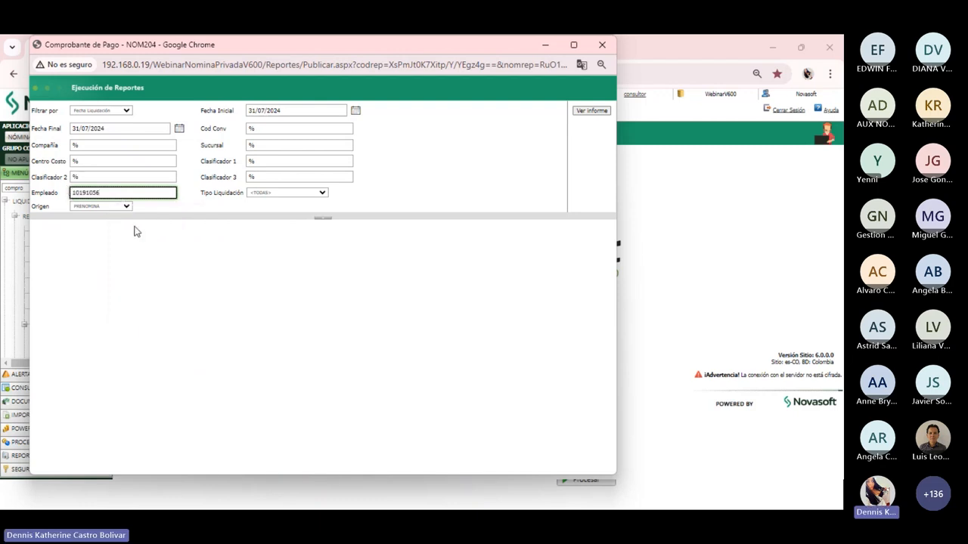
{"action": "left_click", "coordinate": [186, 240]}
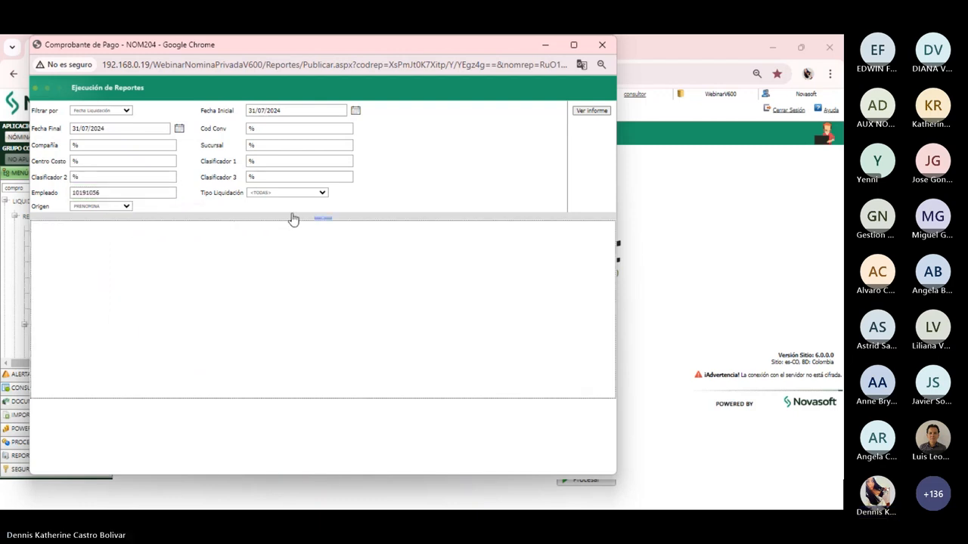
{"action": "left_click", "coordinate": [592, 111]}
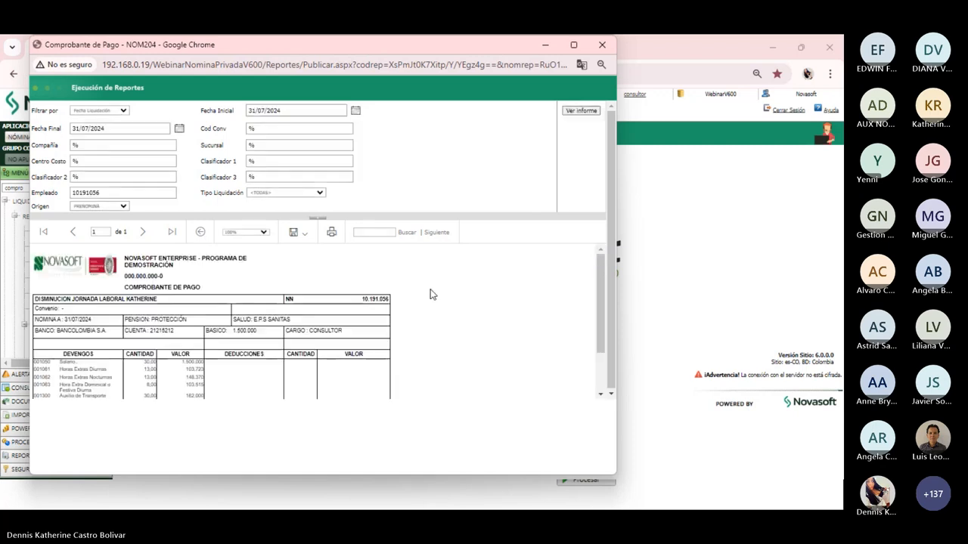
Download the payslip in PDF format and open NOM204.pdf (179 KB)
{"action": "scroll", "coordinate": [291, 301], "scroll_direction": "down", "scroll_amount": 2}
{"action": "left_click", "coordinate": [303, 233]}
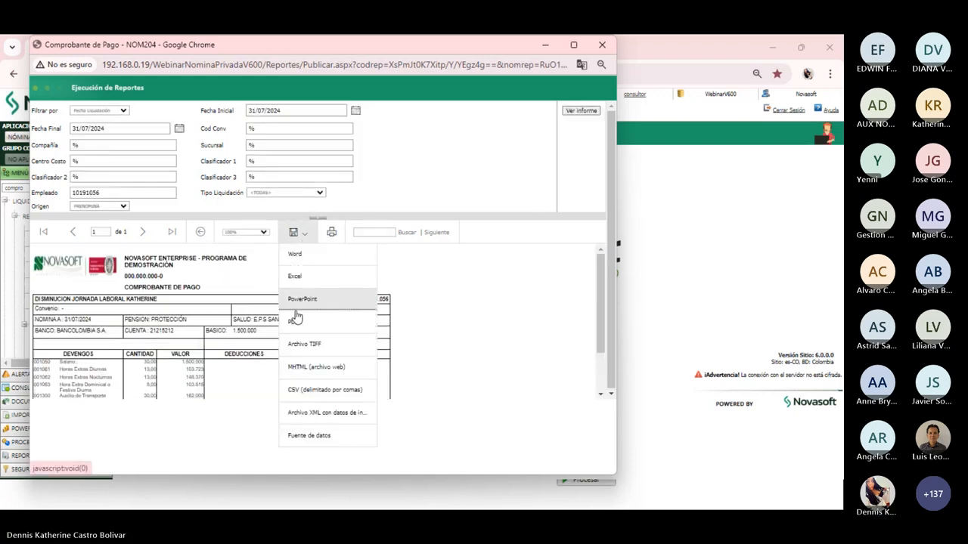
{"action": "left_click", "coordinate": [298, 321]}
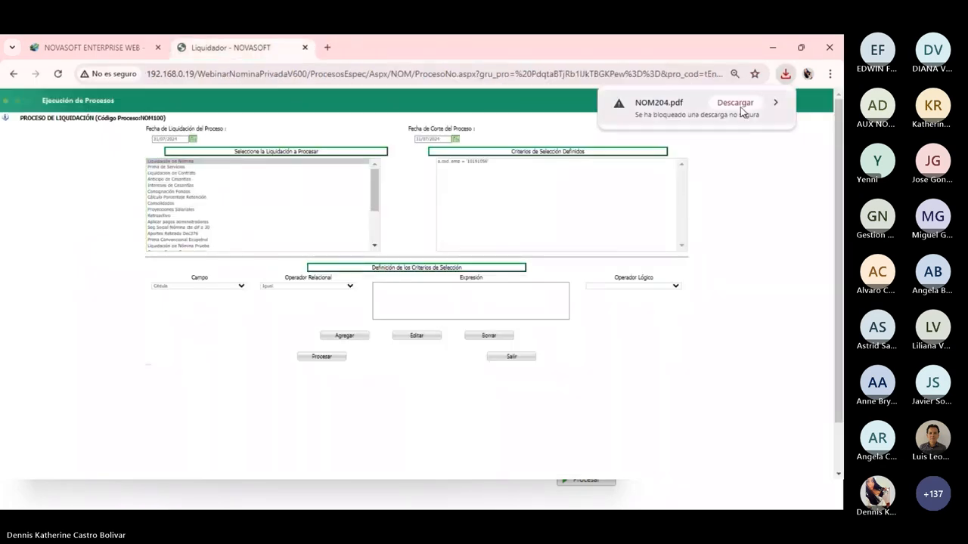
{"action": "left_click", "coordinate": [739, 106]}
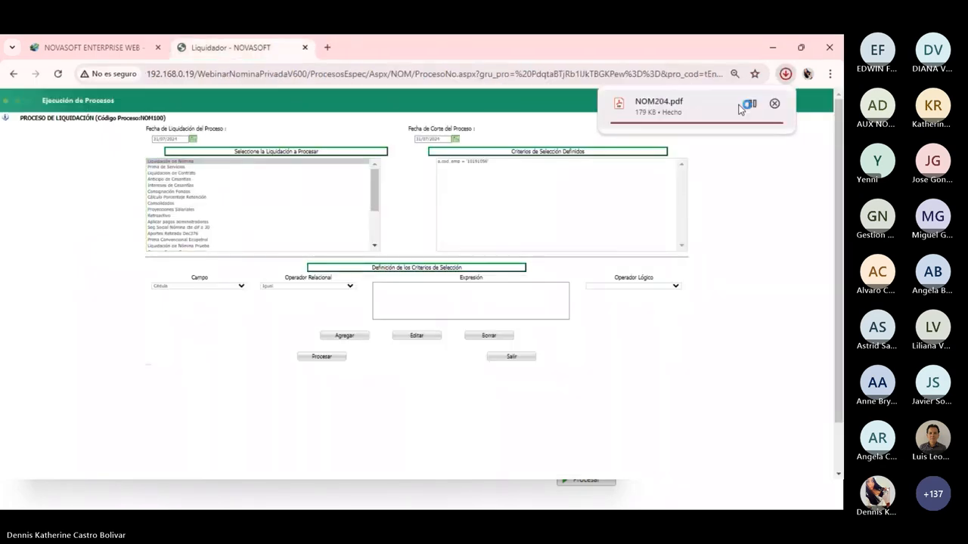
{"action": "left_click", "coordinate": [657, 115]}
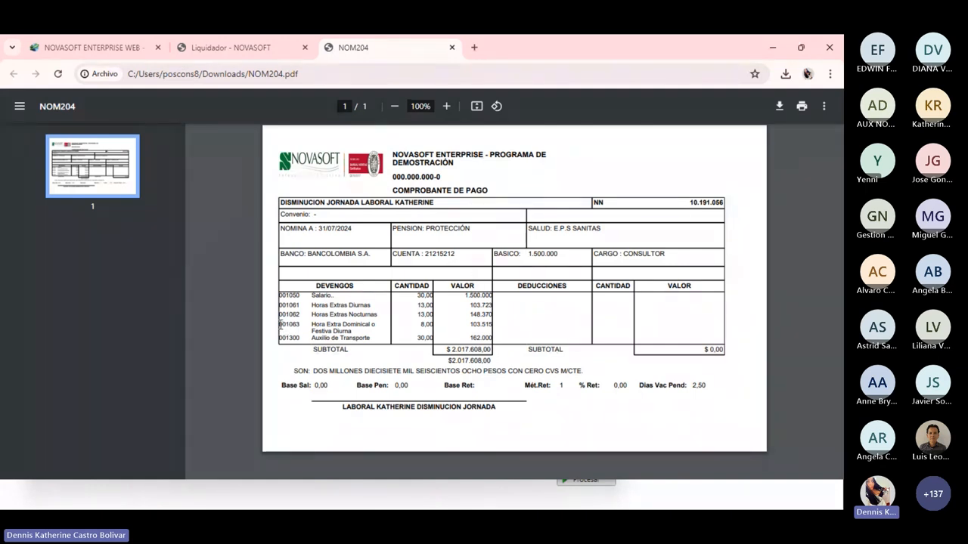
{"action": "left_click_drag", "start_coordinate": [280, 325], "coordinate": [336, 331]}
{"action": "left_click", "coordinate": [359, 331]}
{"action": "left_click_drag", "start_coordinate": [281, 326], "coordinate": [301, 327]}
{"action": "mouse_move", "coordinate": [444, 492]}
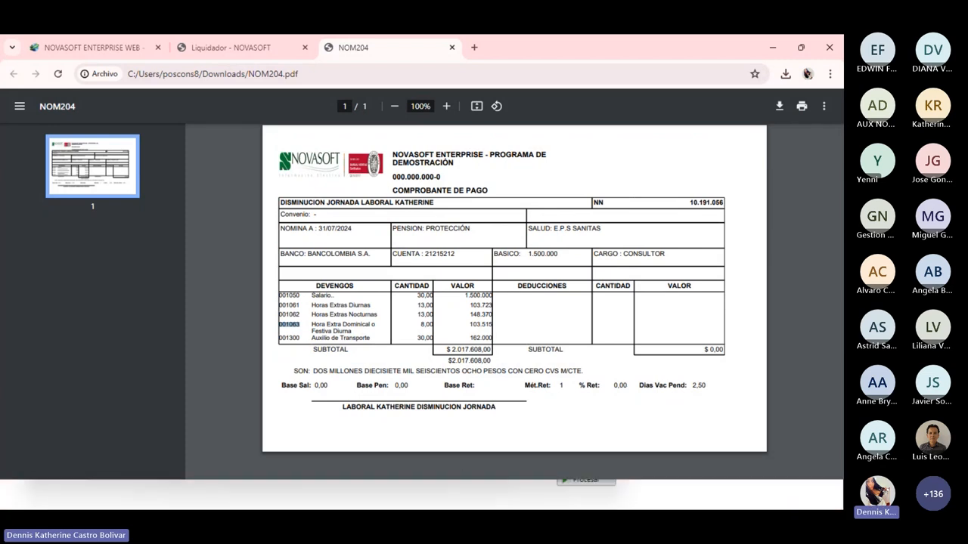
Search 'agru' in the menu, open Conceptos and load concept 001063, Sunday/holiday daytime overtime
{"action": "left_click", "coordinate": [94, 49]}
{"action": "left_click", "coordinate": [6, 188]}
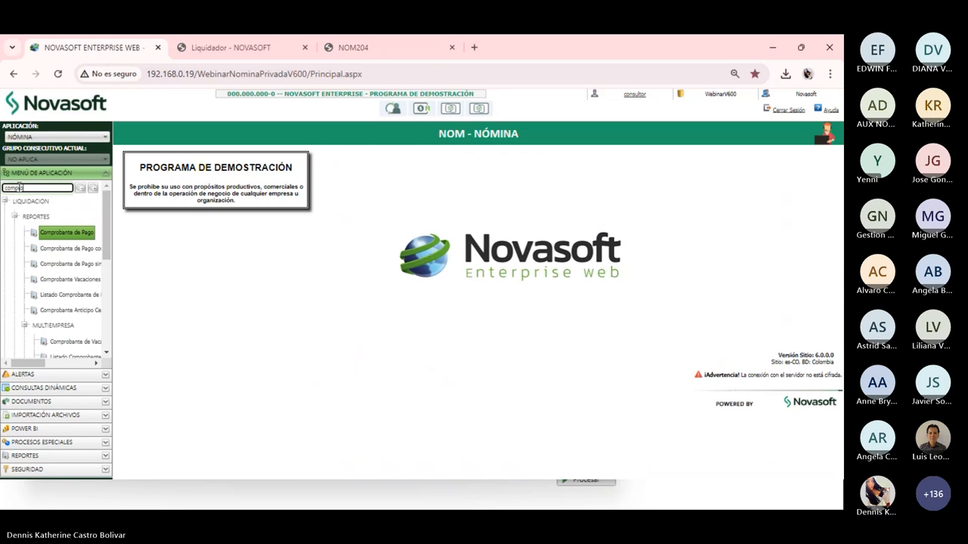
{"action": "type", "text": "agru"}
{"action": "key", "text": "Return"}
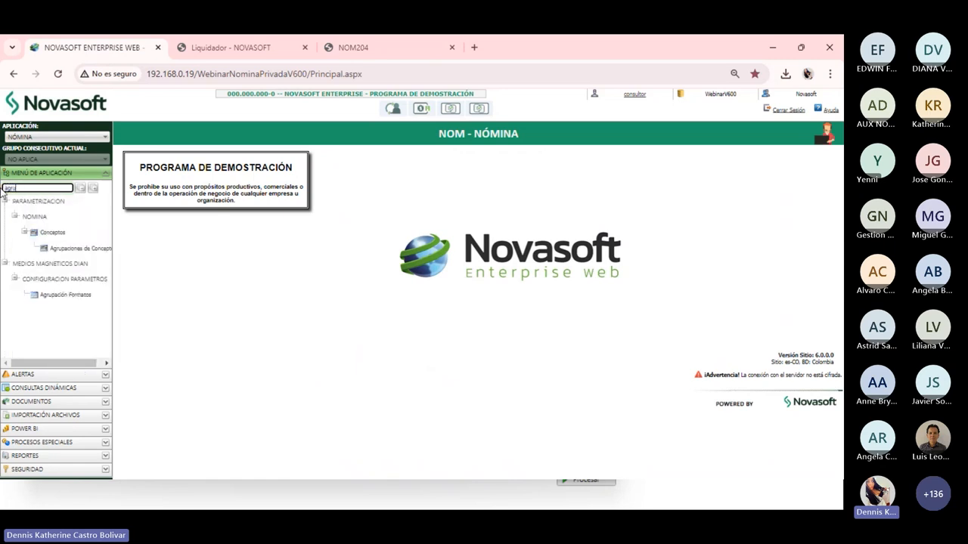
{"action": "left_click", "coordinate": [59, 236]}
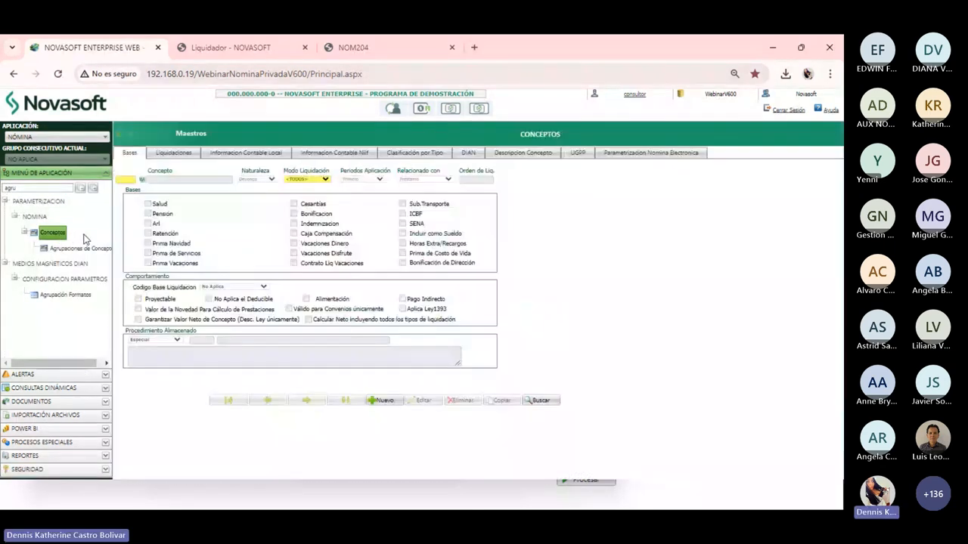
{"action": "left_click", "coordinate": [122, 180]}
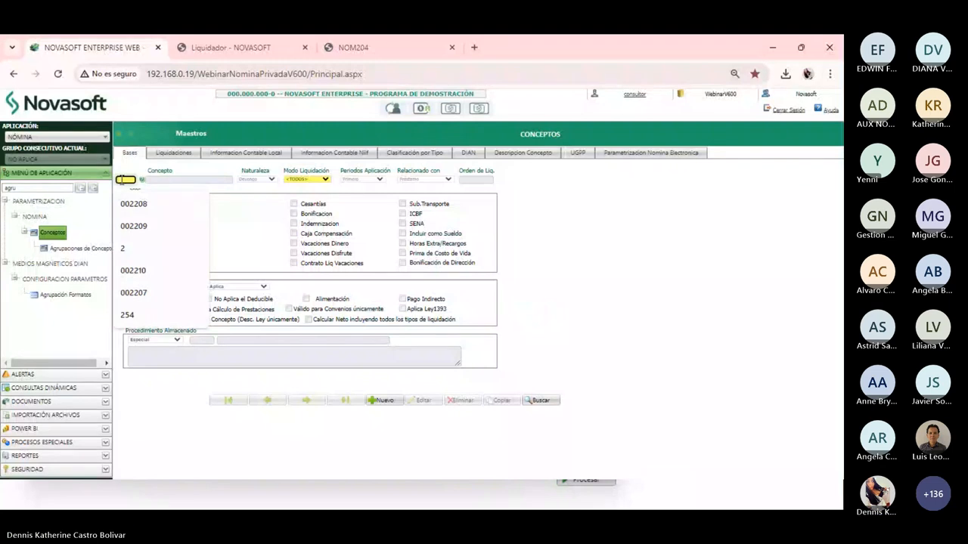
{"action": "type", "text": "001005"}
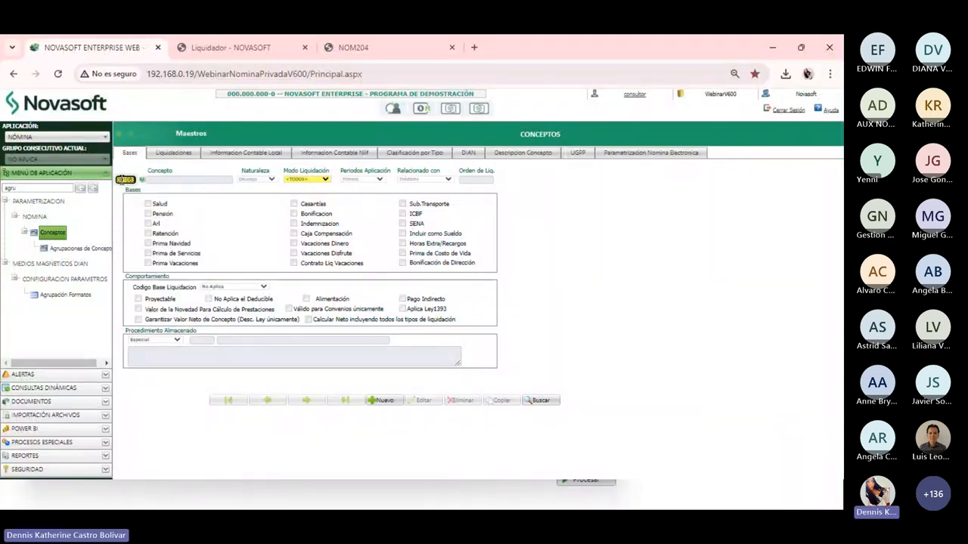
{"action": "key", "text": "Return"}
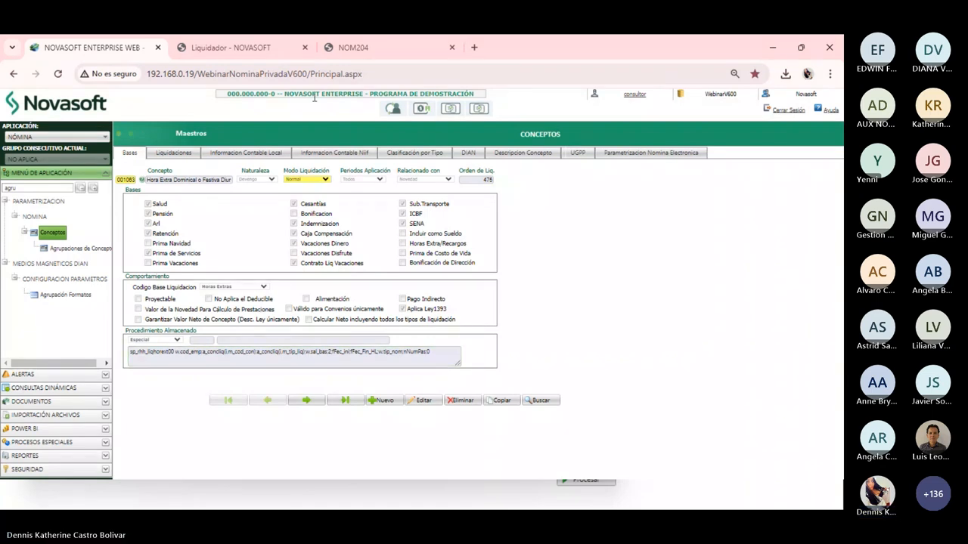
{"action": "left_click_drag", "start_coordinate": [16, 187], "coordinate": [9, 188]}
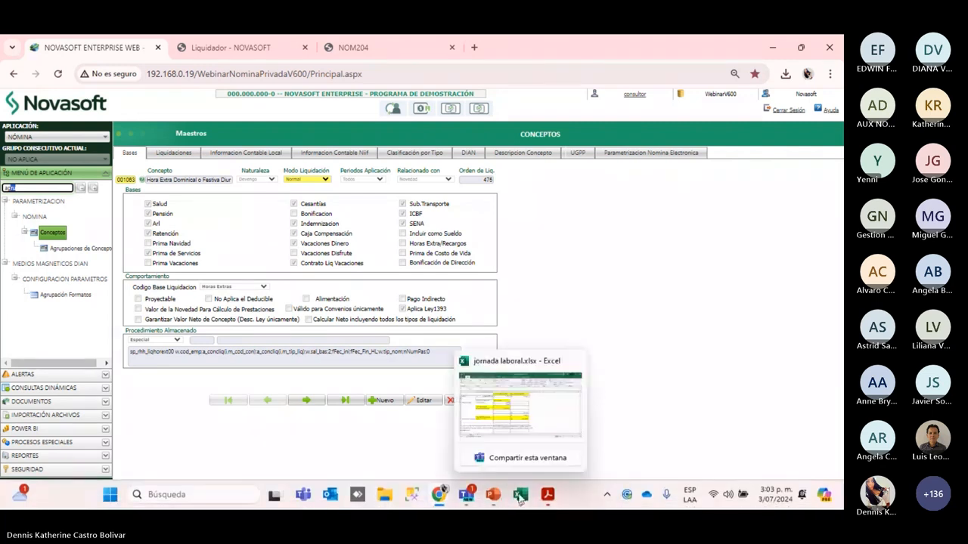
In jornada laboral, add a new sheet with 'empleado' in B3 and salary 1500000 in C3
{"action": "left_click", "coordinate": [519, 497]}
{"action": "scroll", "coordinate": [104, 335], "scroll_direction": "down", "scroll_amount": 1}
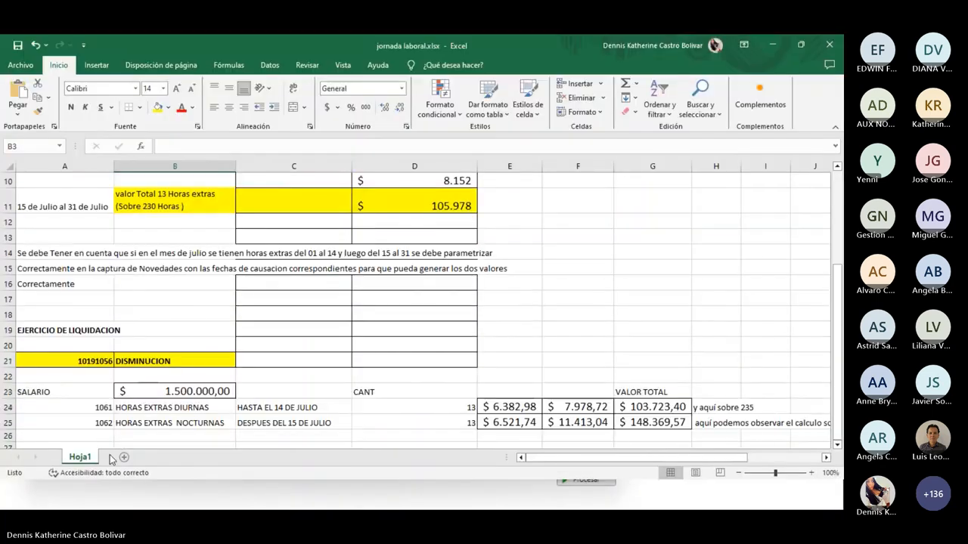
{"action": "scroll", "coordinate": [124, 459], "scroll_direction": "down", "scroll_amount": 4}
{"action": "left_click", "coordinate": [124, 457]}
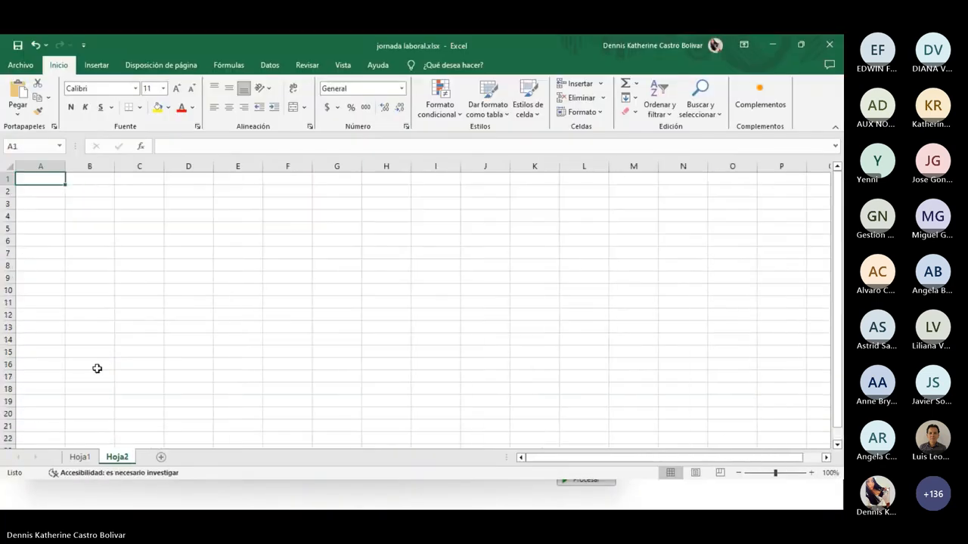
{"action": "left_click", "coordinate": [77, 201]}
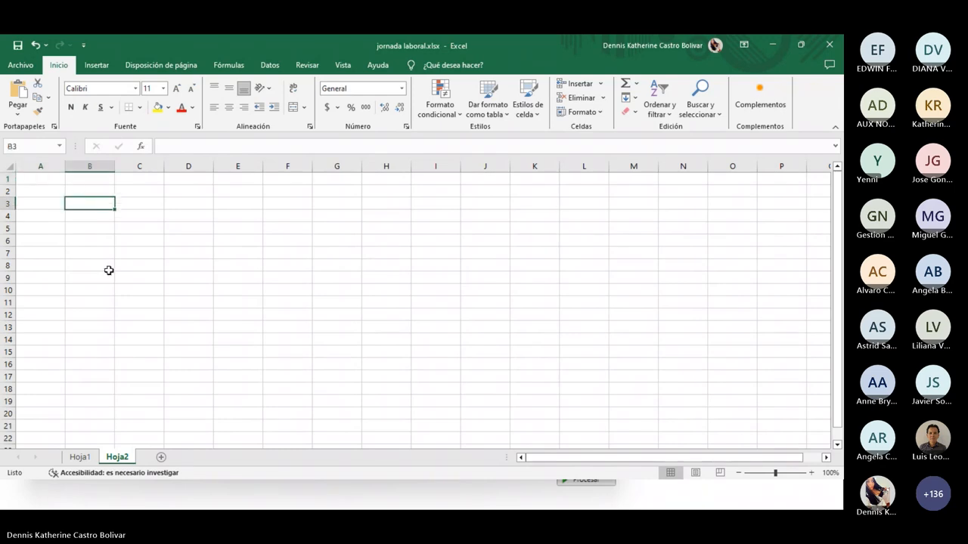
{"action": "type", "text": "empleado"}
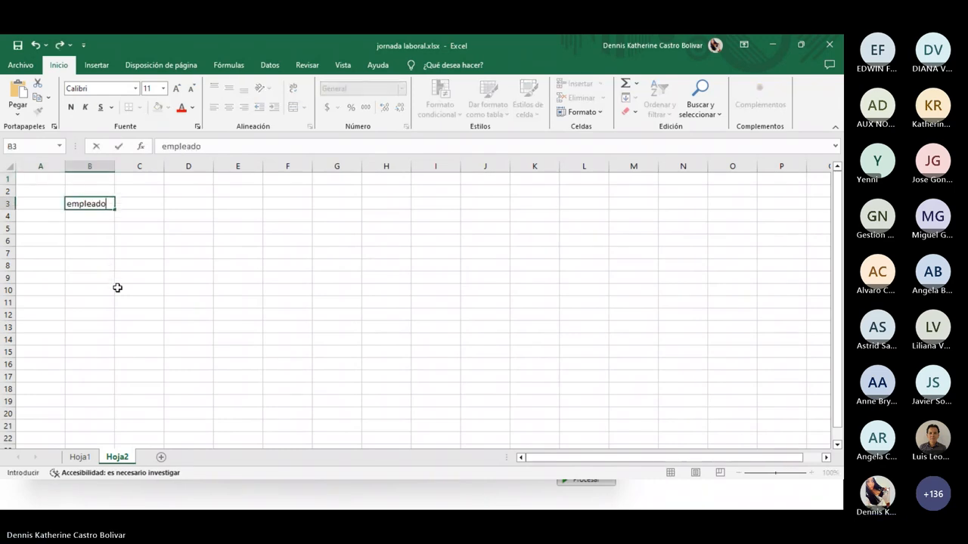
{"action": "key", "text": "Tab"}
{"action": "type", "text": "15"}
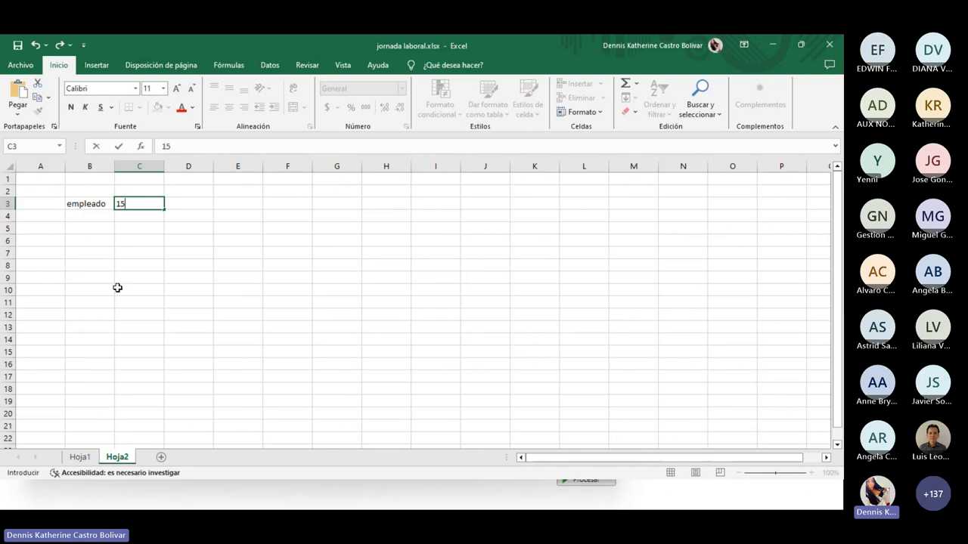
{"action": "type", "text": "00"}
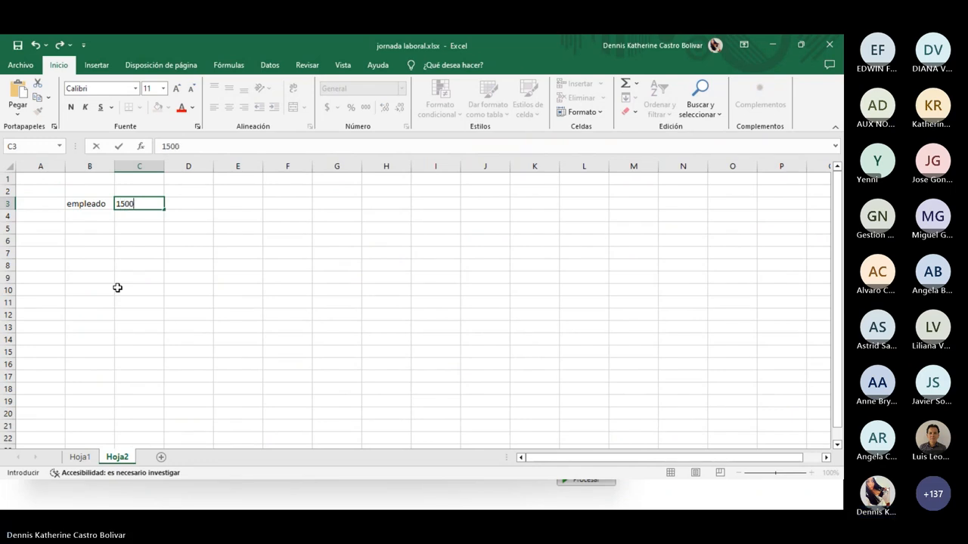
{"action": "type", "text": "000"}
{"action": "key", "text": "Return"}
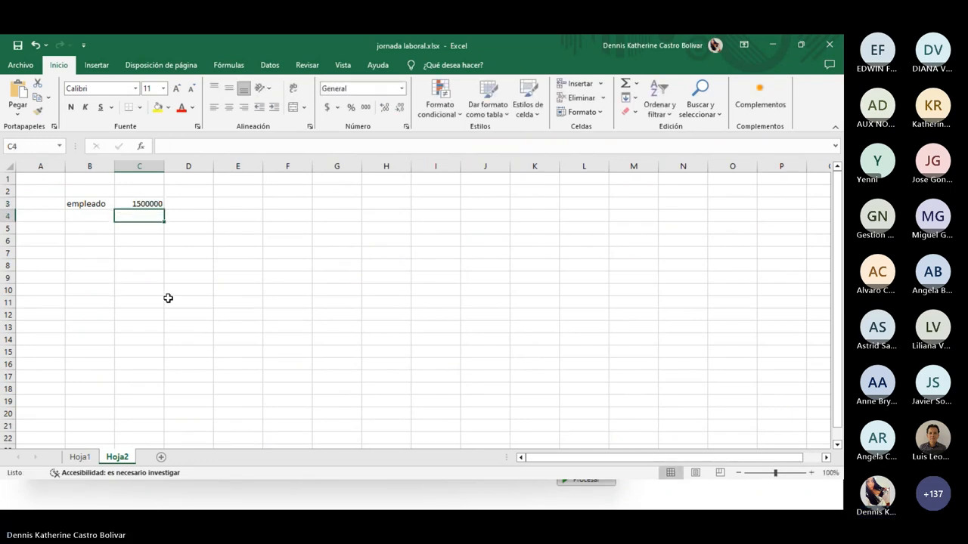
Apply the Contabilidad accounting number format to columns C through I
{"action": "left_click_drag", "start_coordinate": [121, 166], "coordinate": [443, 167]}
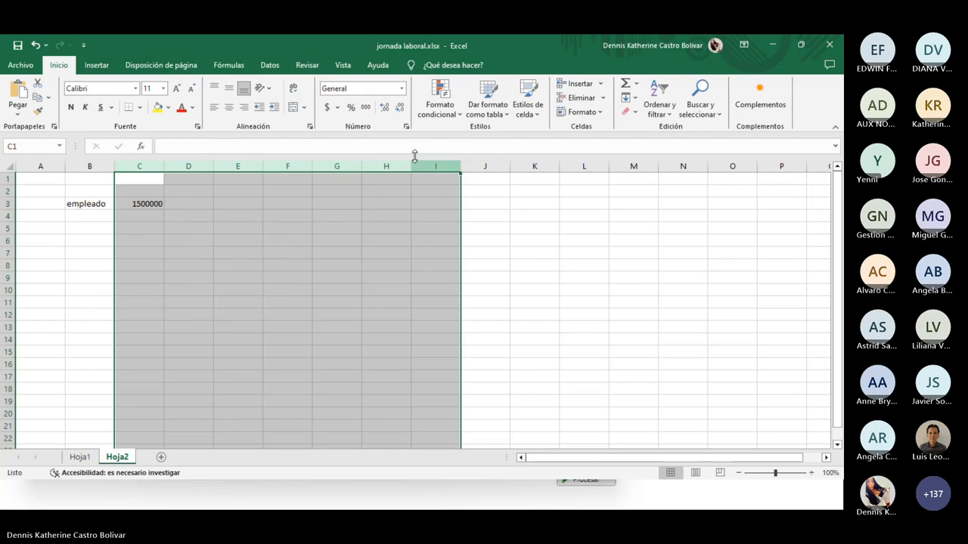
{"action": "left_click", "coordinate": [401, 89]}
{"action": "left_click", "coordinate": [373, 189]}
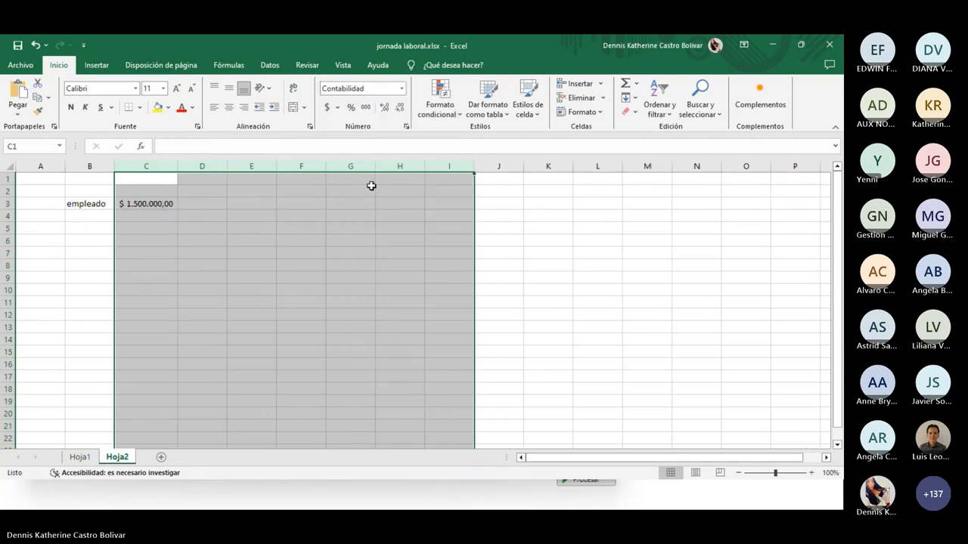
{"action": "left_click", "coordinate": [242, 238]}
Enter a test value in D2, then clear it so D2 is empty
{"action": "left_click", "coordinate": [206, 204]}
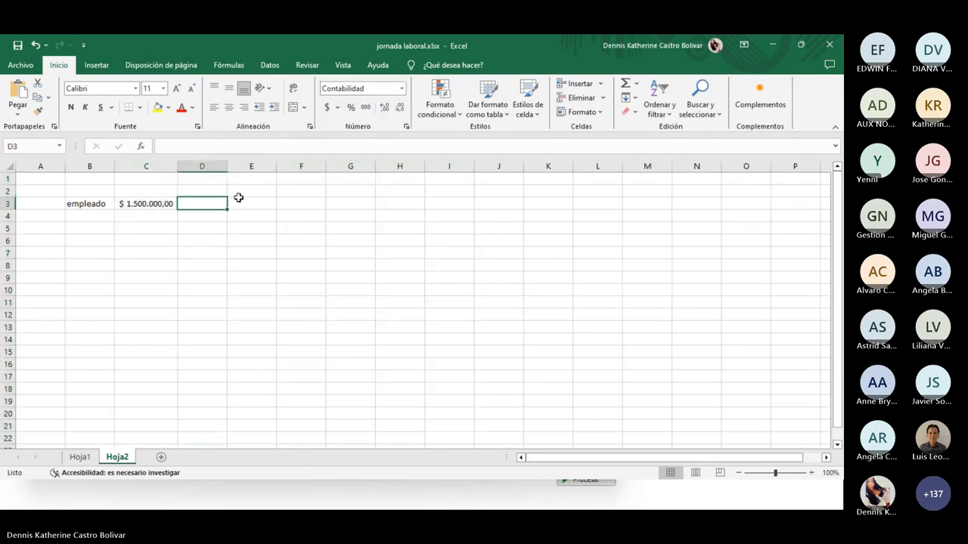
{"action": "left_click", "coordinate": [200, 191]}
{"action": "type", "text": "001"}
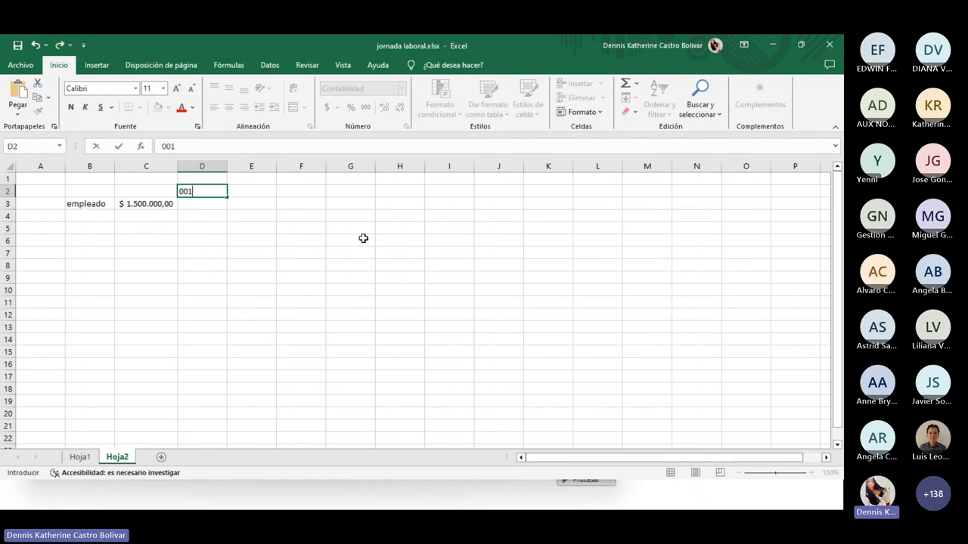
{"action": "type", "text": "053"}
{"action": "key", "text": "Tab"}
{"action": "key", "text": "Left"}
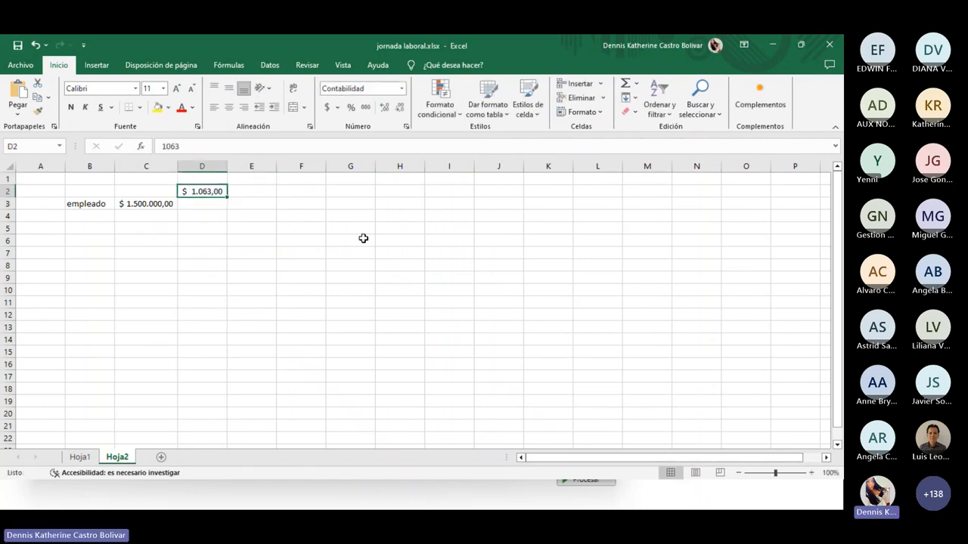
{"action": "key", "text": "BackSpace"}
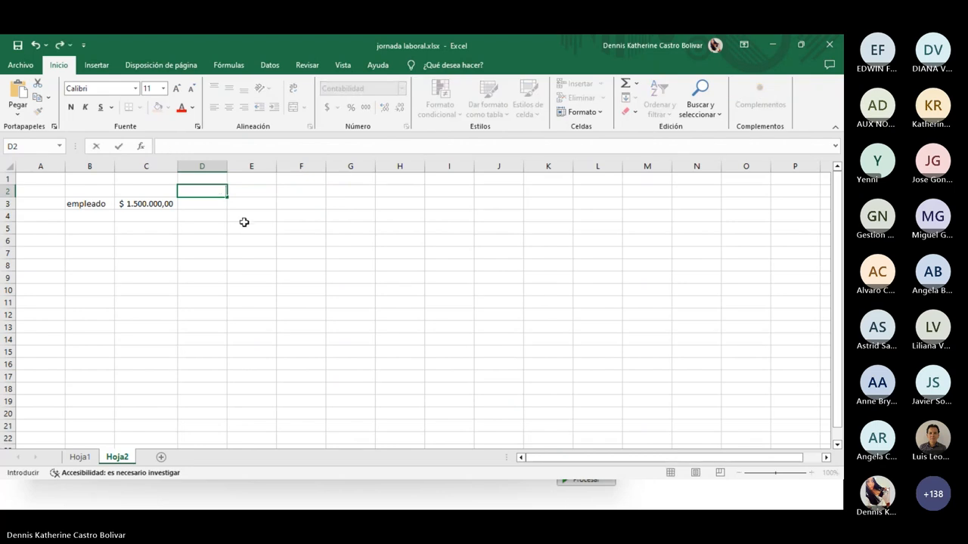
{"action": "left_click", "coordinate": [347, 226]}
Set D1 to General format, then enter 1063 in D1 and 'dominical' in E1
{"action": "left_click", "coordinate": [187, 185]}
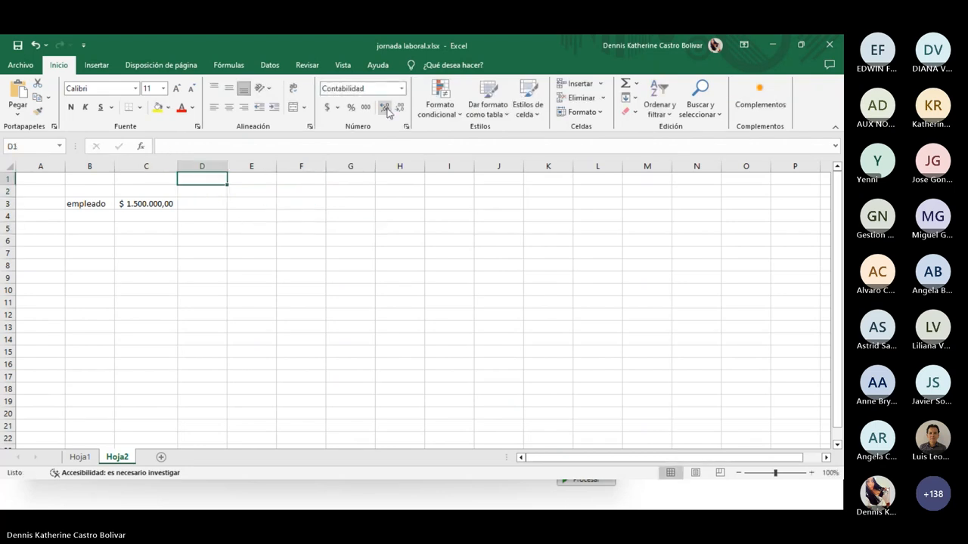
{"action": "left_click", "coordinate": [402, 89]}
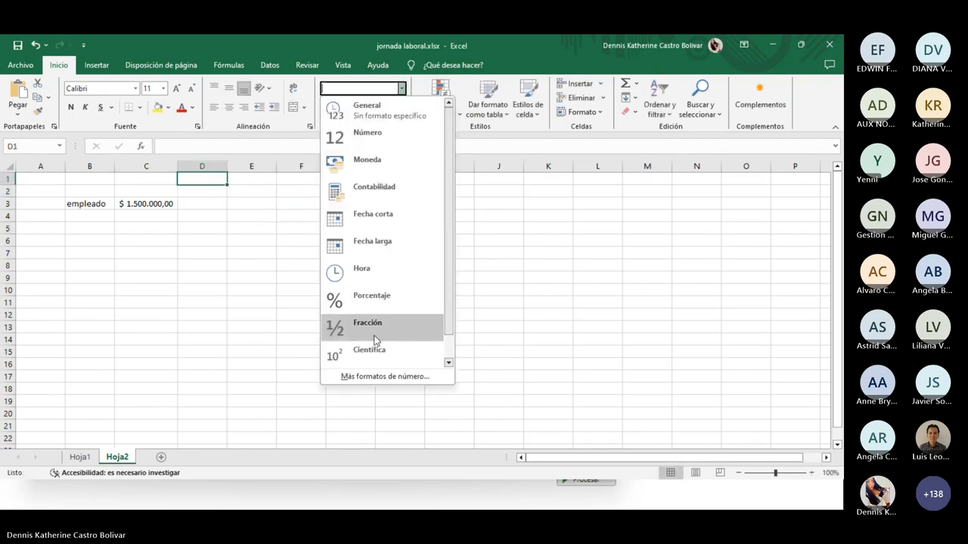
{"action": "left_click", "coordinate": [366, 110]}
{"action": "type", "text": "001063"}
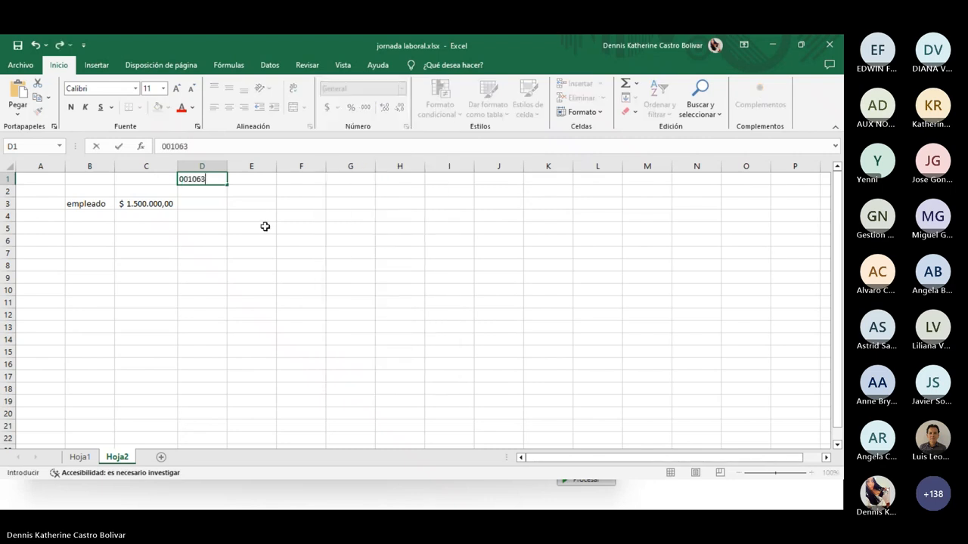
{"action": "key", "text": "Tab"}
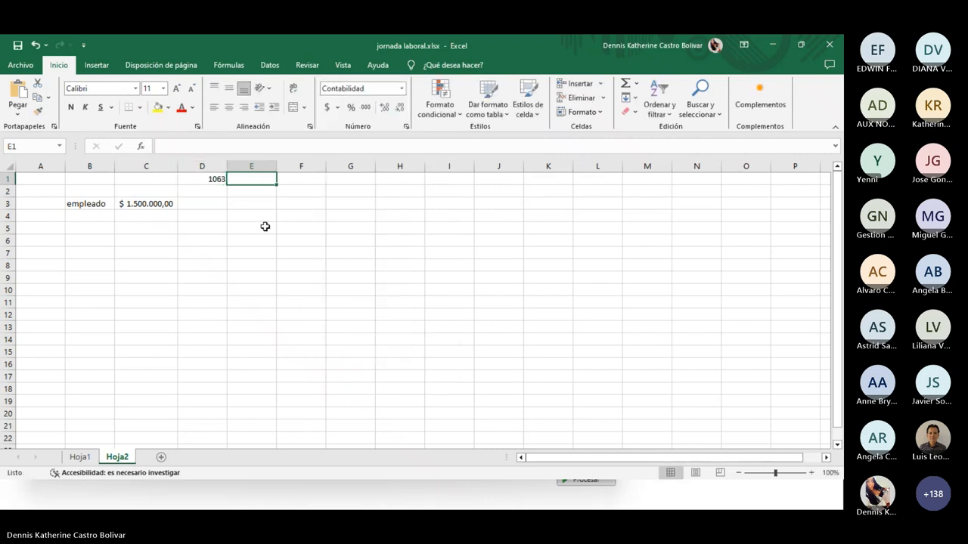
{"action": "type", "text": "dom"}
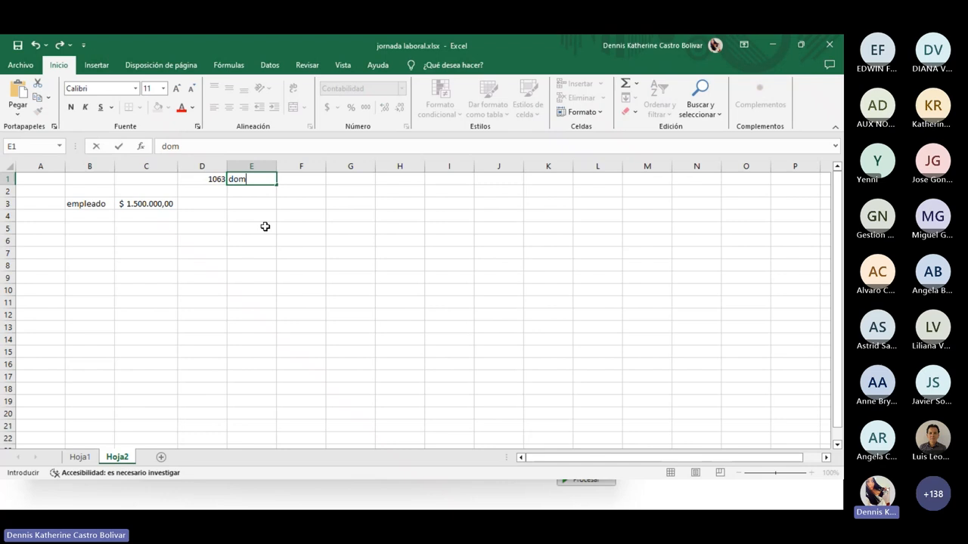
{"action": "type", "text": "inic"}
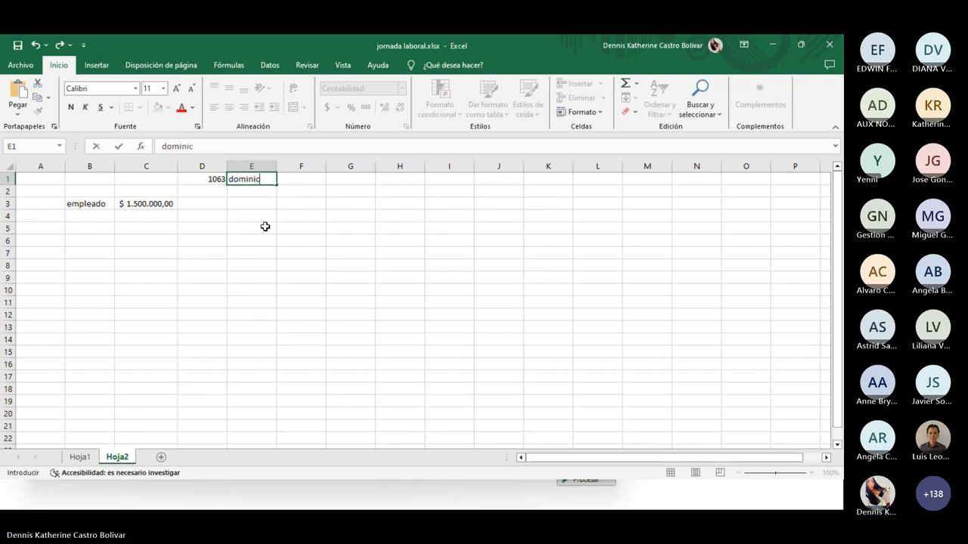
{"action": "type", "text": "la"}
{"action": "key", "text": "BackSpace"}
{"action": "key", "text": "BackSpace"}
{"action": "key", "text": "BackSpace"}
{"action": "type", "text": "al"}
{"action": "key", "text": "Return"}
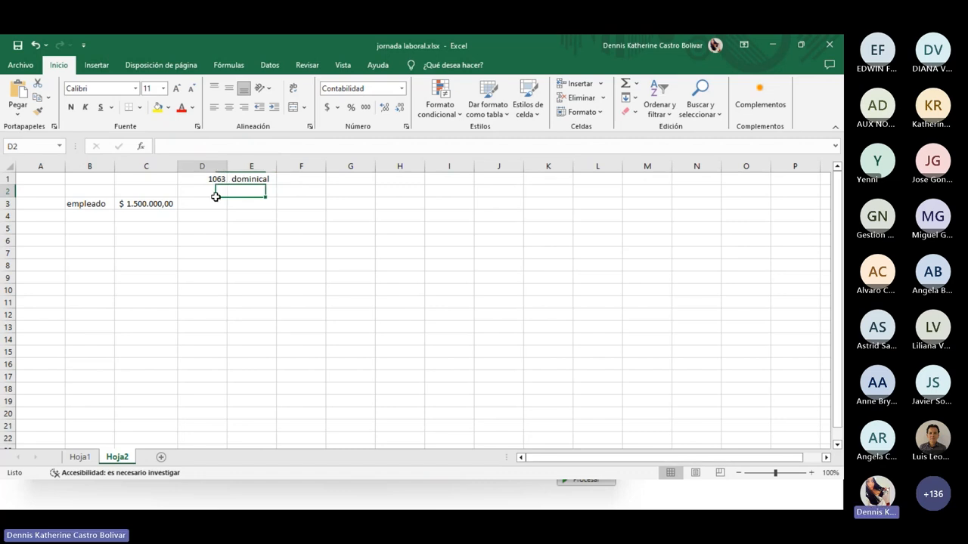
Enter dates 14 julio and 15 julio in D2:D3 with hours 3 and 5 in E2:E3
{"action": "left_click", "coordinate": [215, 195]}
{"action": "type", "text": "14"}
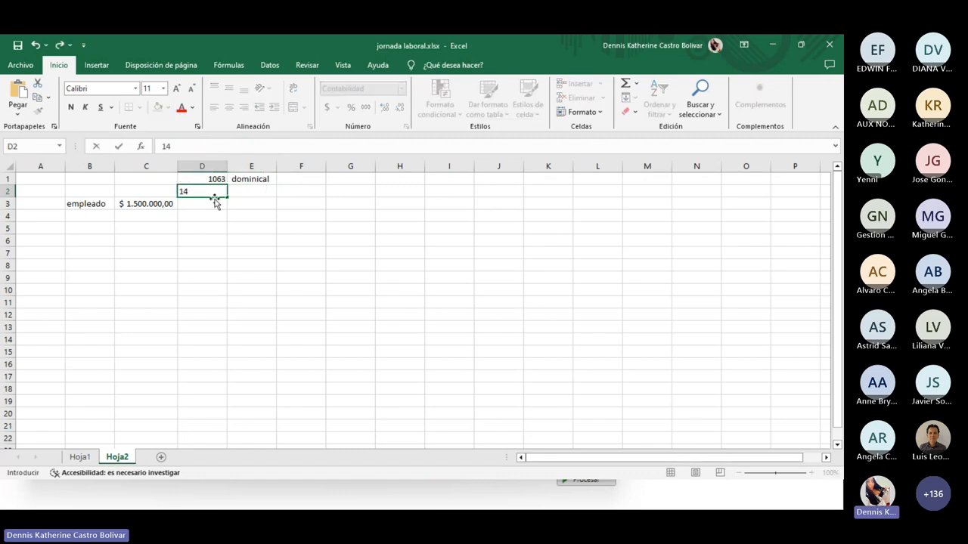
{"action": "type", "text": " julio"}
{"action": "key", "text": "Tab"}
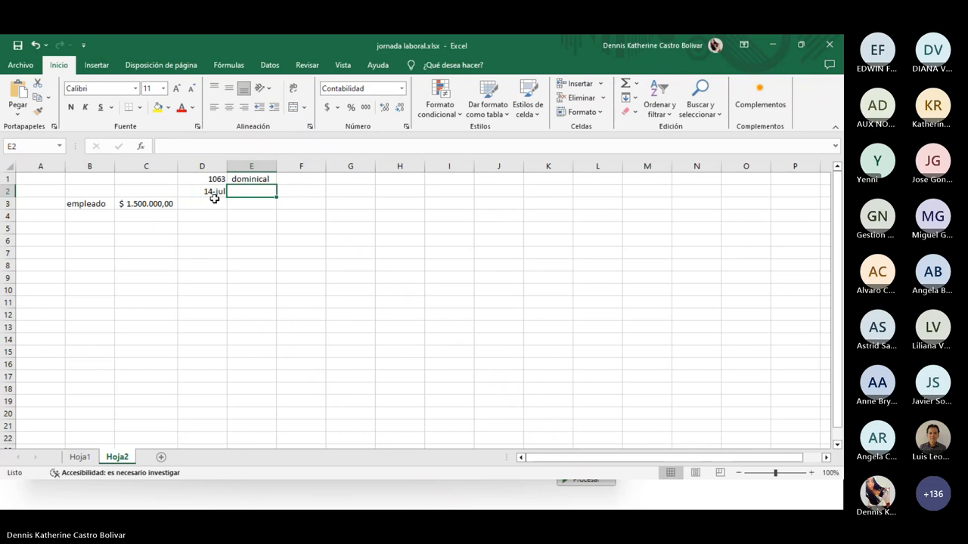
{"action": "type", "text": "3"}
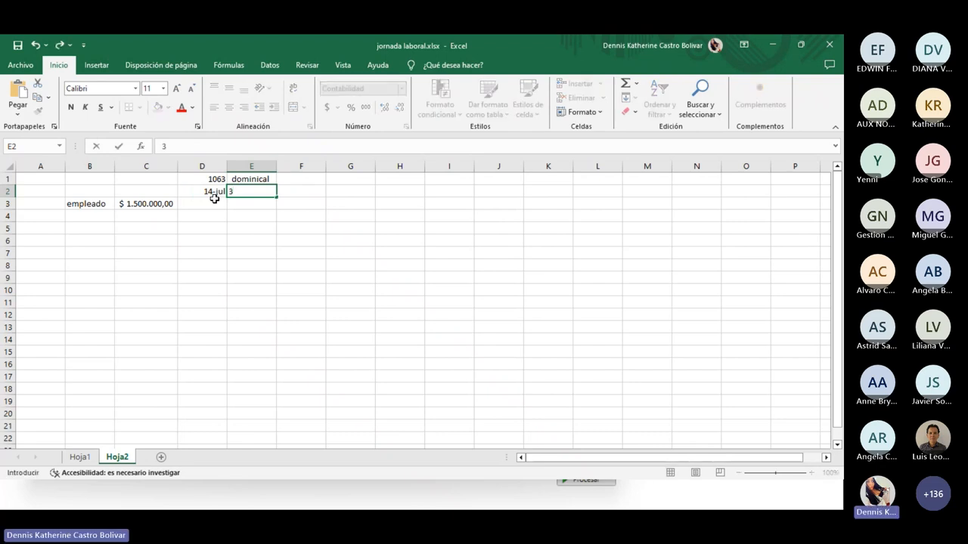
{"action": "key", "text": "Return"}
{"action": "left_click", "coordinate": [215, 202]}
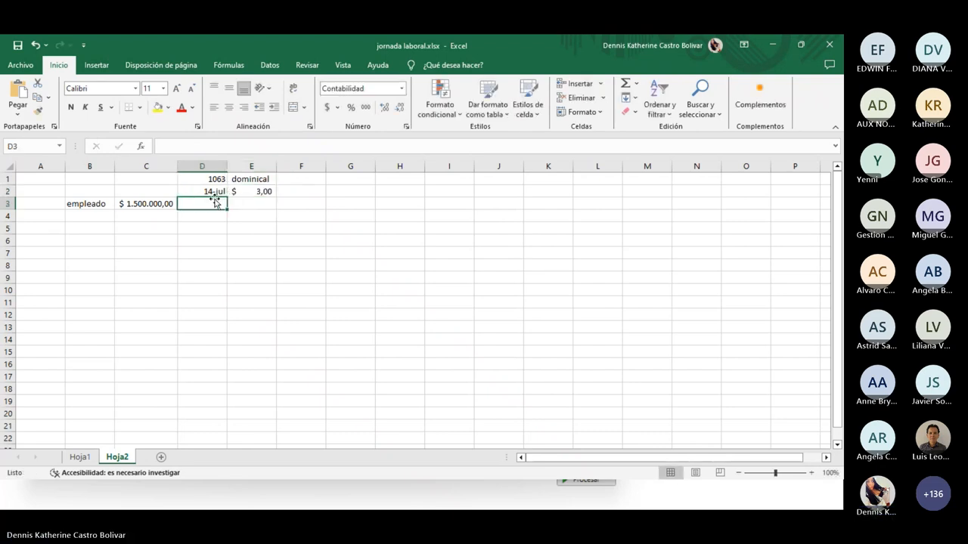
{"action": "type", "text": "15"}
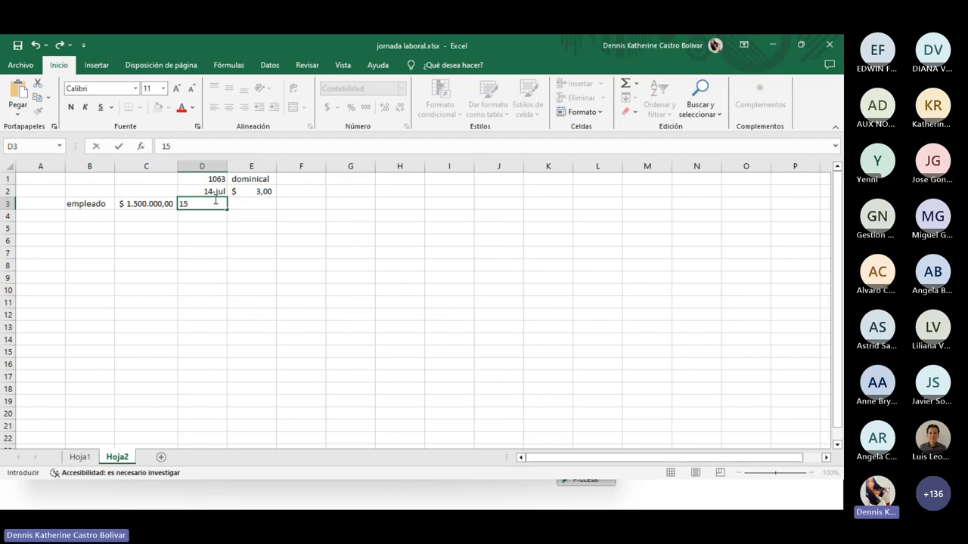
{"action": "type", "text": " julio"}
{"action": "key", "text": "Tab"}
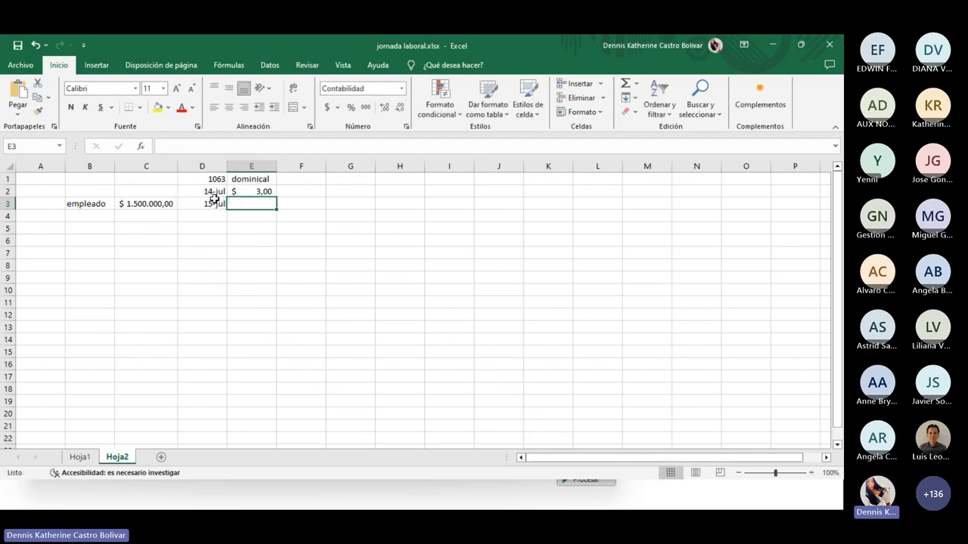
{"action": "type", "text": "5"}
{"action": "key", "text": "Tab"}
Enter amounts 235 in F2 and 230 in F3
{"action": "key", "text": "Down"}
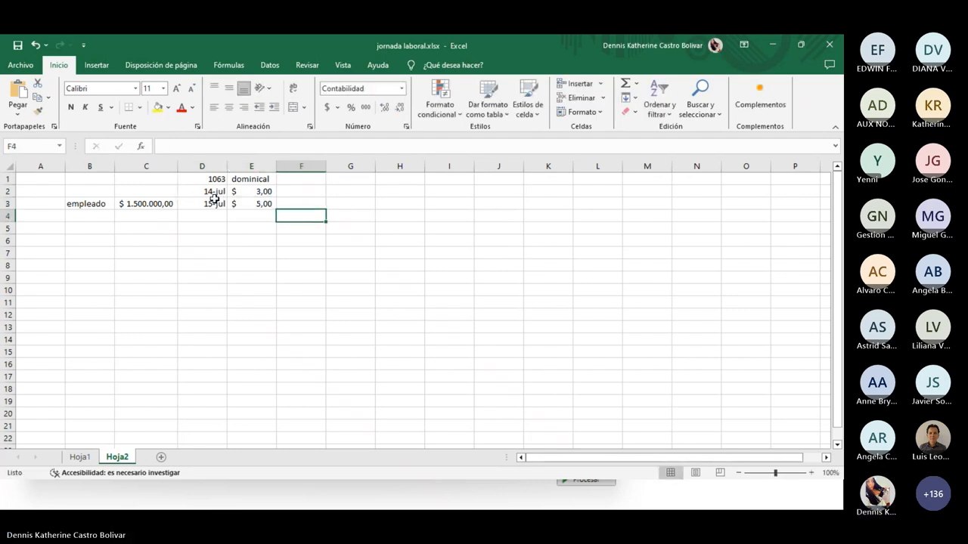
{"action": "key", "text": "Left"}
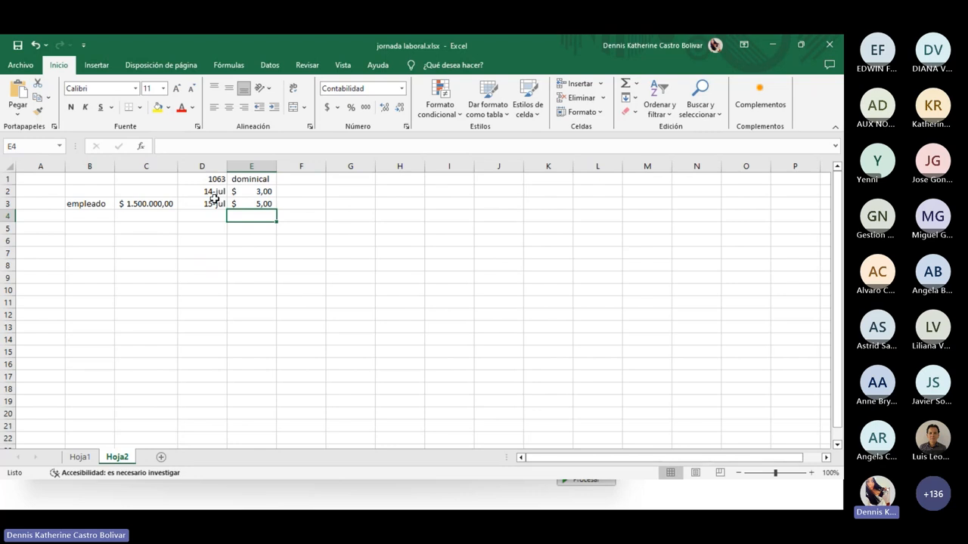
{"action": "key", "text": "Right"}
{"action": "key", "text": "Up"}
{"action": "key", "text": "Up"}
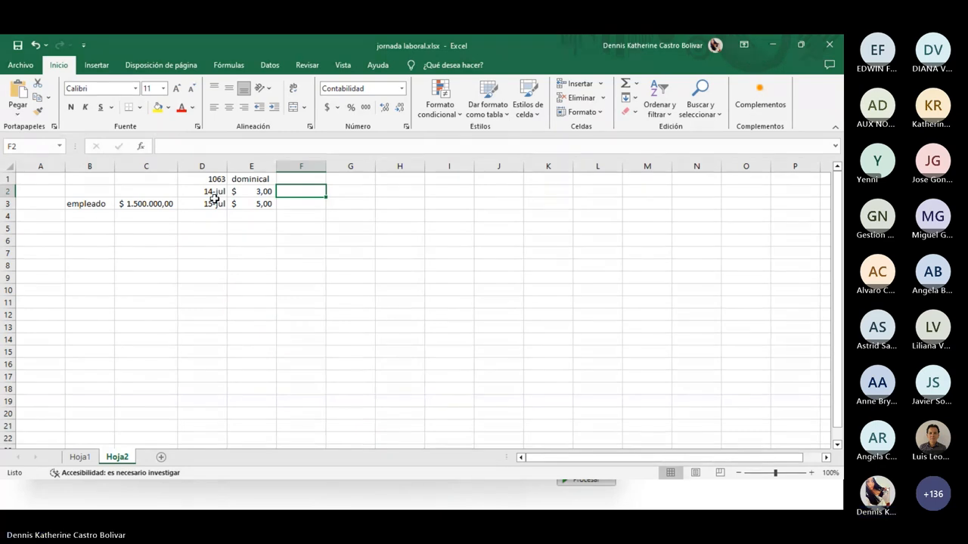
{"action": "type", "text": "235"}
{"action": "key", "text": "Return"}
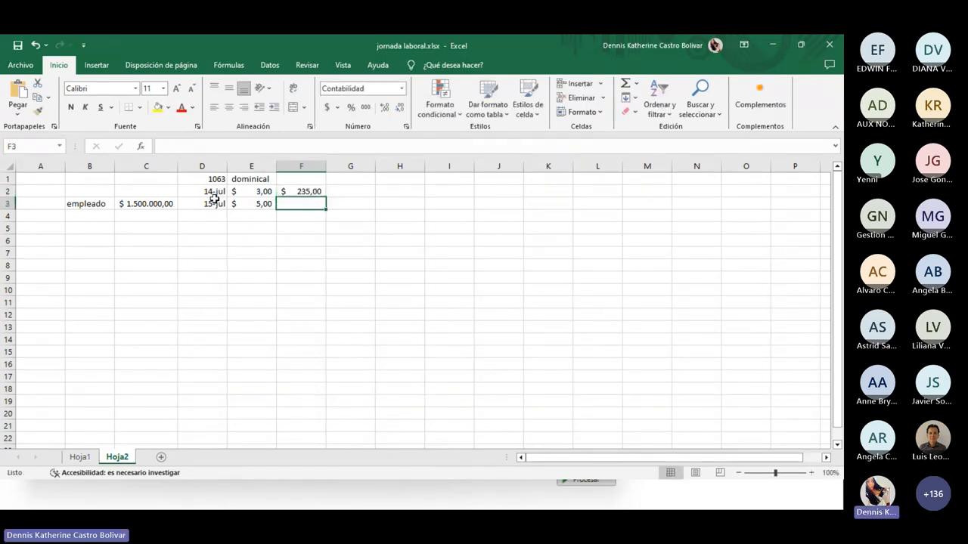
{"action": "type", "text": "230"}
{"action": "key", "text": "Return"}
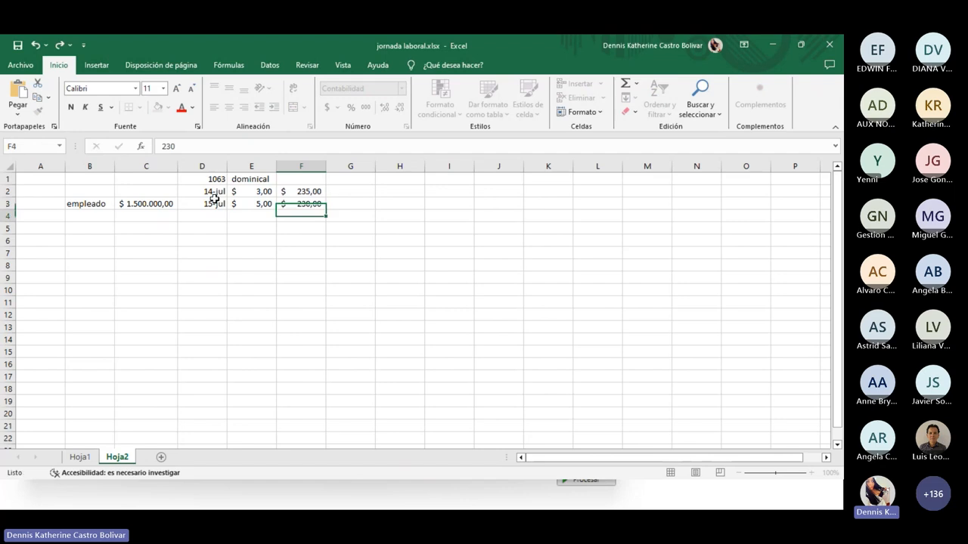
{"action": "key", "text": "Down"}
{"action": "key", "text": "Left"}
{"action": "key", "text": "Left"}
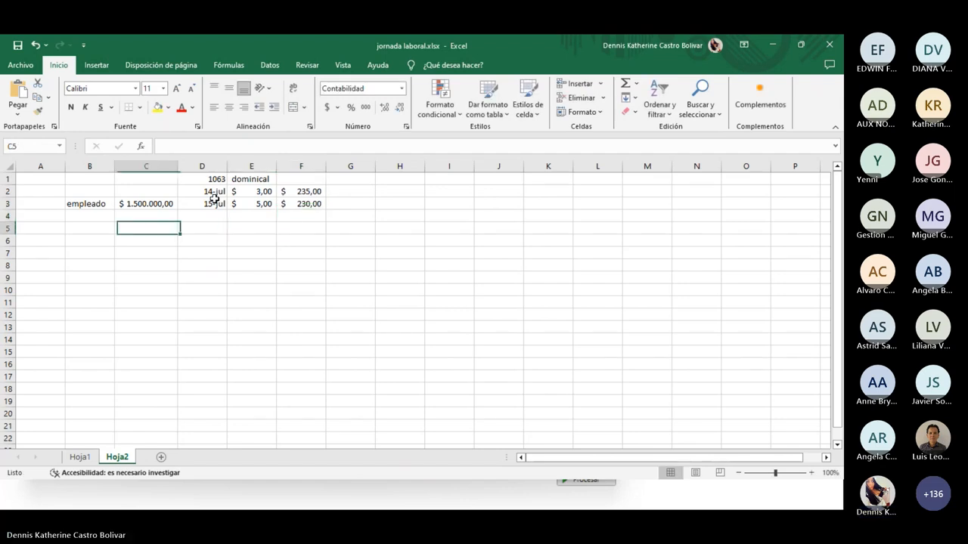
{"action": "key", "text": "Right"}
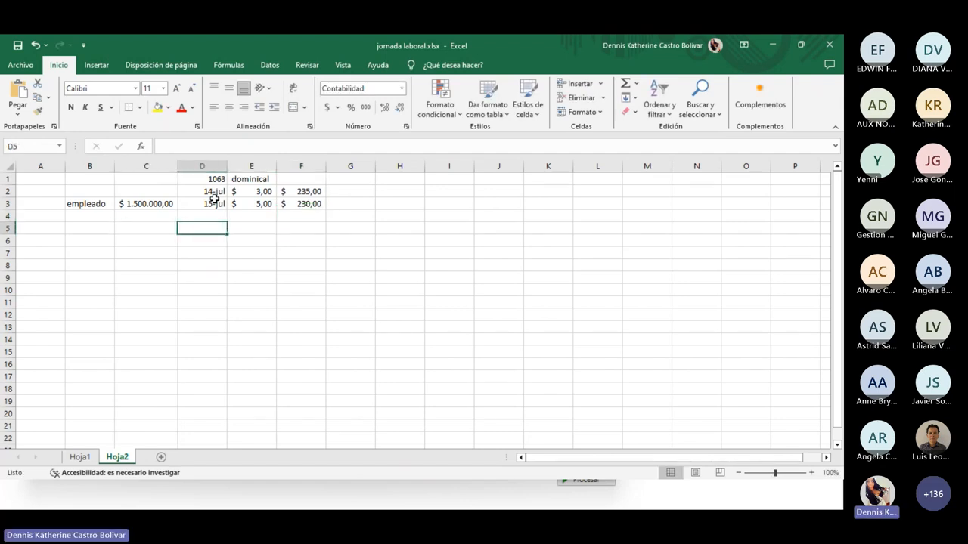
Enter the formula =+C3/235 in D5 for the ordinary hourly value
{"action": "type", "text": "+"}
{"action": "key", "text": "Up"}
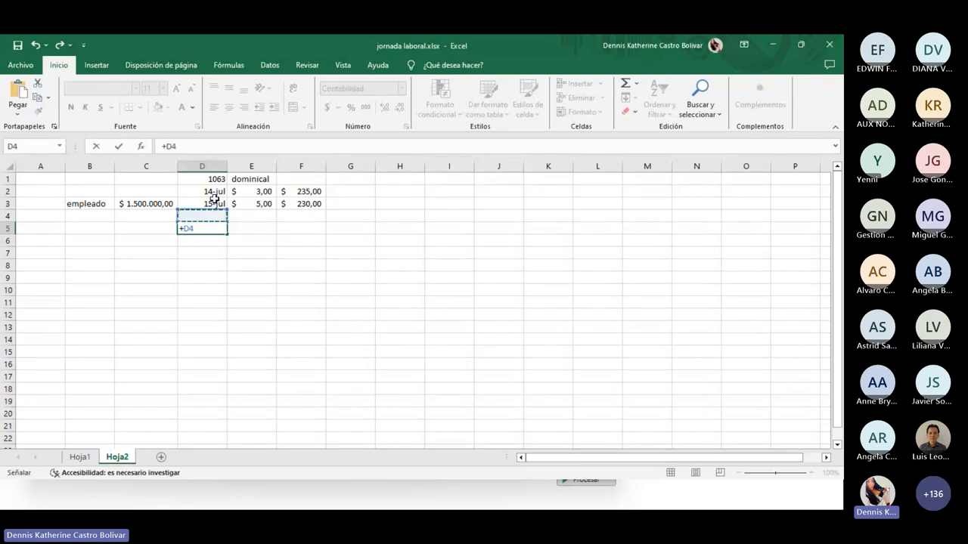
{"action": "key", "text": "Up"}
{"action": "key", "text": "Left"}
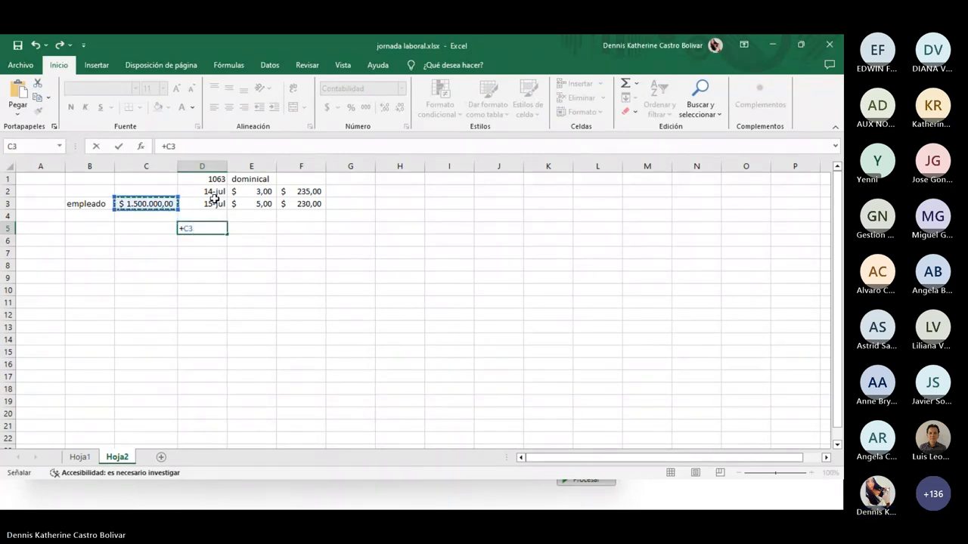
{"action": "type", "text": "/235"}
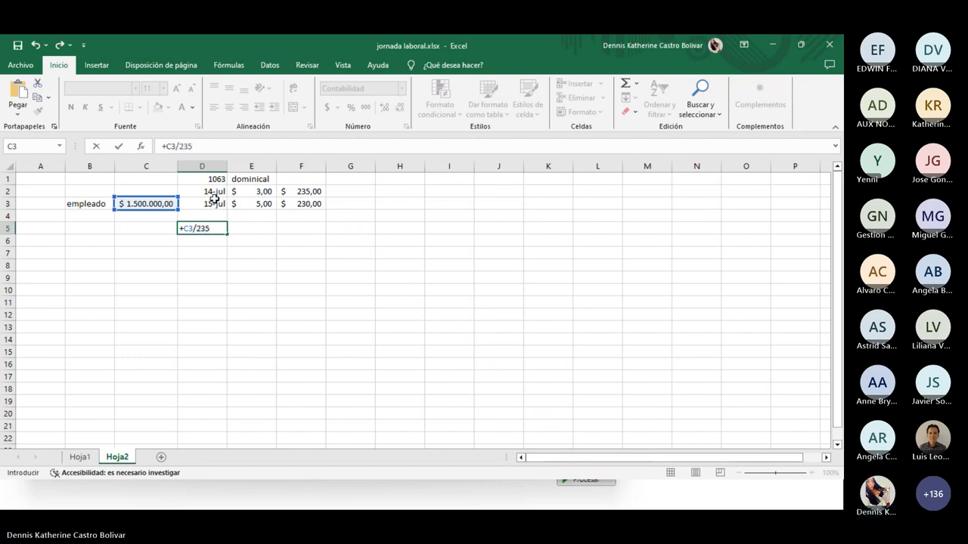
{"action": "key", "text": "Return"}
Label D4 'valor hora ordinaria' and widen column D so the label fits
{"action": "key", "text": "Up"}
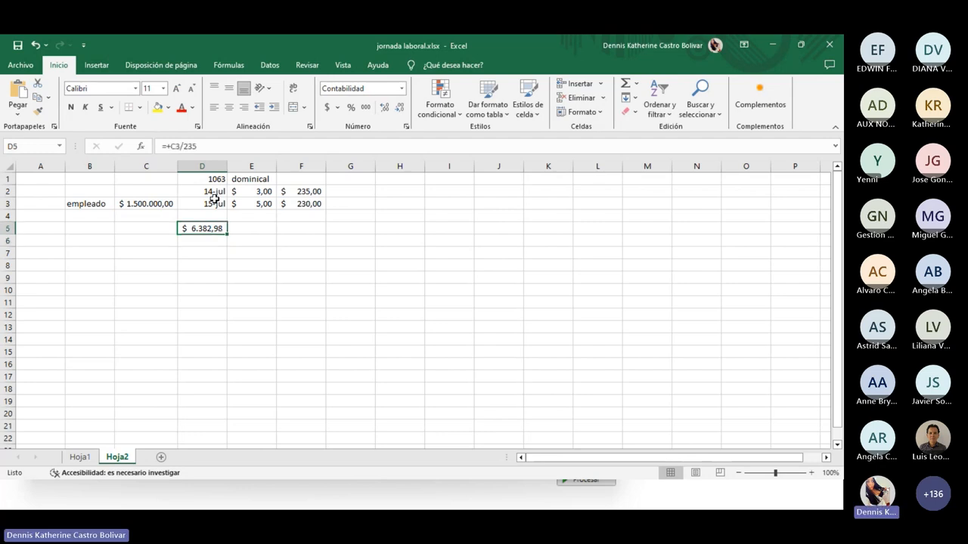
{"action": "key", "text": "Up"}
{"action": "type", "text": "valor"}
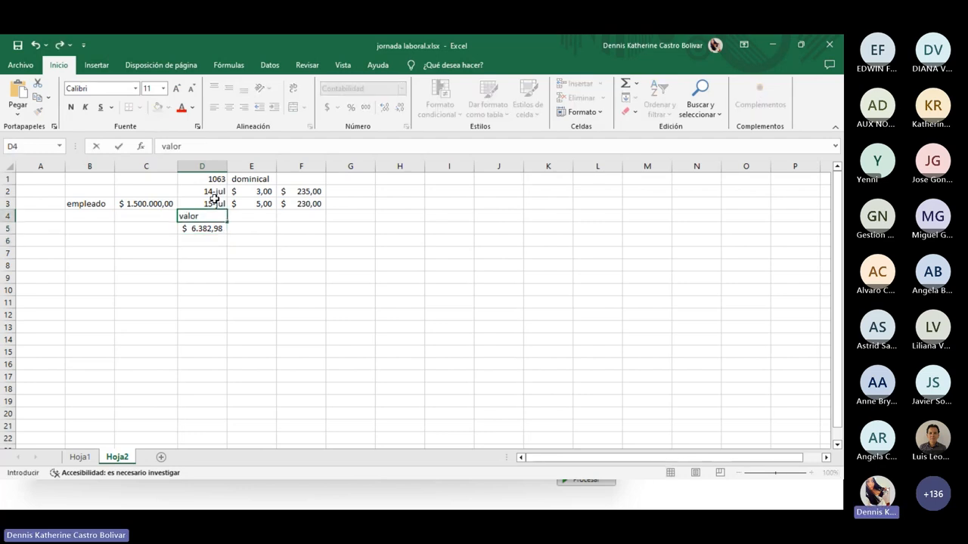
{"action": "type", "text": " h"}
{"action": "key", "text": "BackSpace"}
{"action": "type", "text": "hor"}
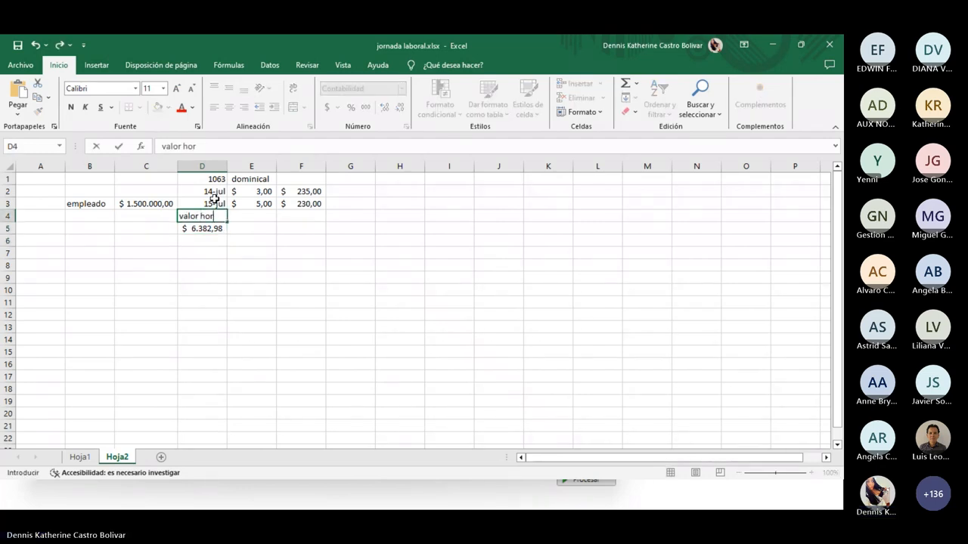
{"action": "type", "text": "a ordinaria"}
{"action": "key", "text": "Return"}
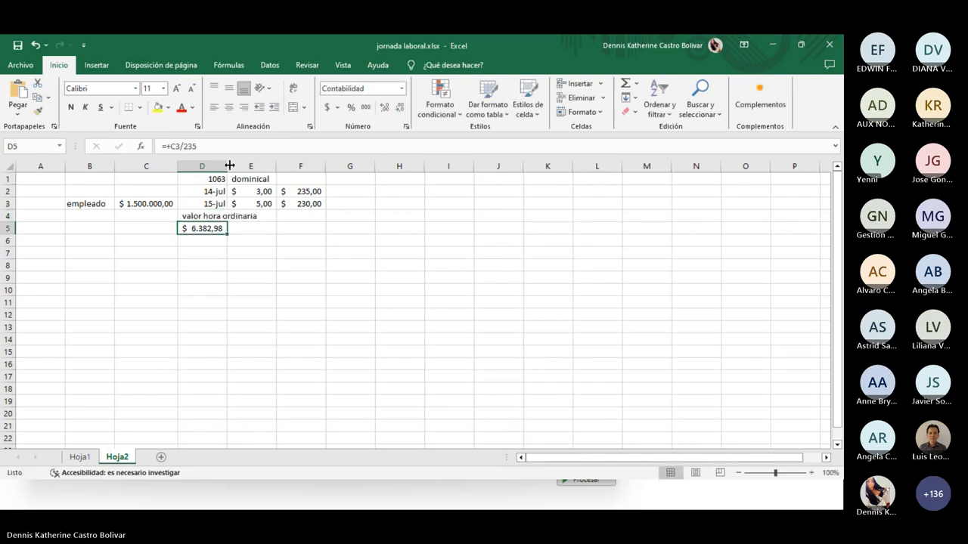
{"action": "left_click_drag", "start_coordinate": [229, 164], "coordinate": [263, 165]}
{"action": "left_click", "coordinate": [287, 227]}
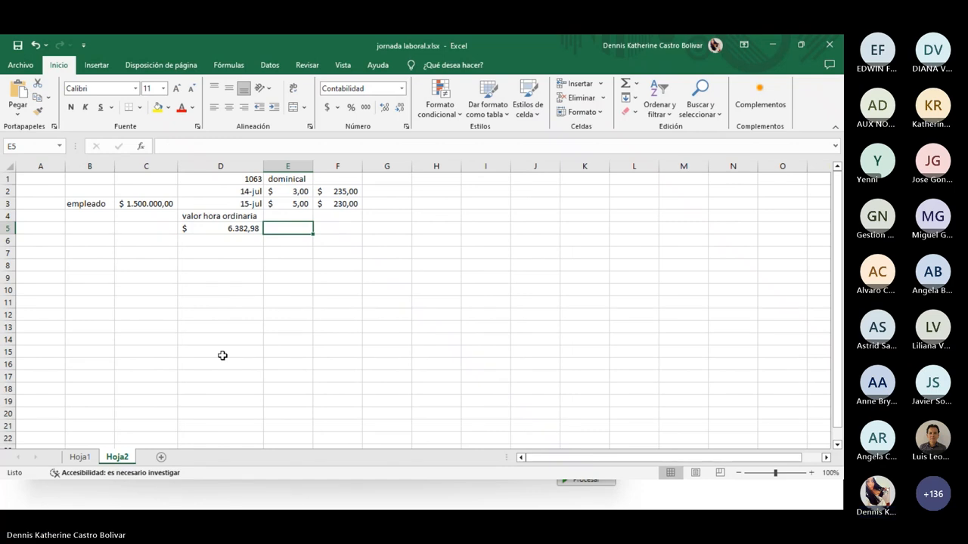
Enter the formula +D5*3 in E5 for the value of 3 hours
{"action": "type", "text": "+"}
{"action": "key", "text": "Left"}
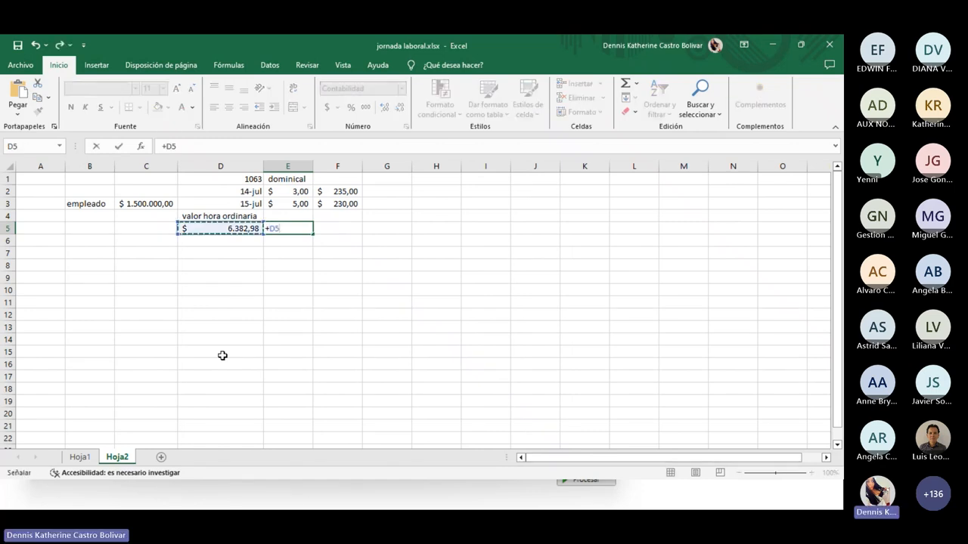
{"action": "type", "text": "*"}
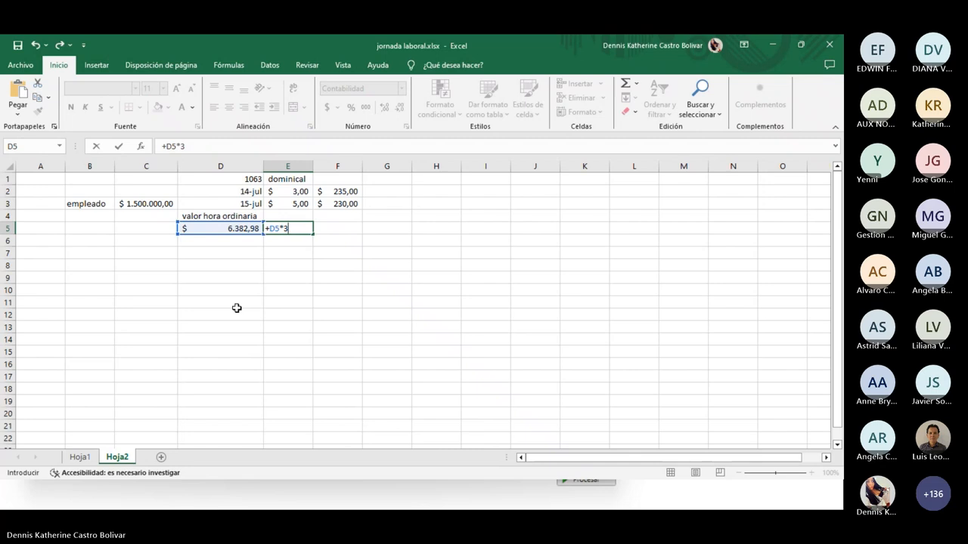
{"action": "key", "text": "Return"}
Label E4 'valor 3 horas' and begin a formula in F5 referencing E5
{"action": "key", "text": "Up"}
{"action": "key", "text": "Up"}
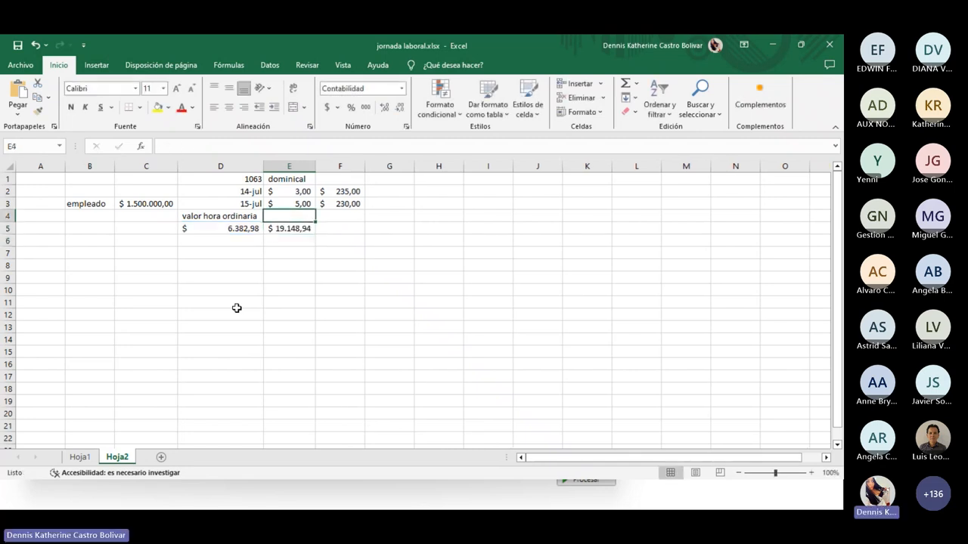
{"action": "type", "text": "valor"}
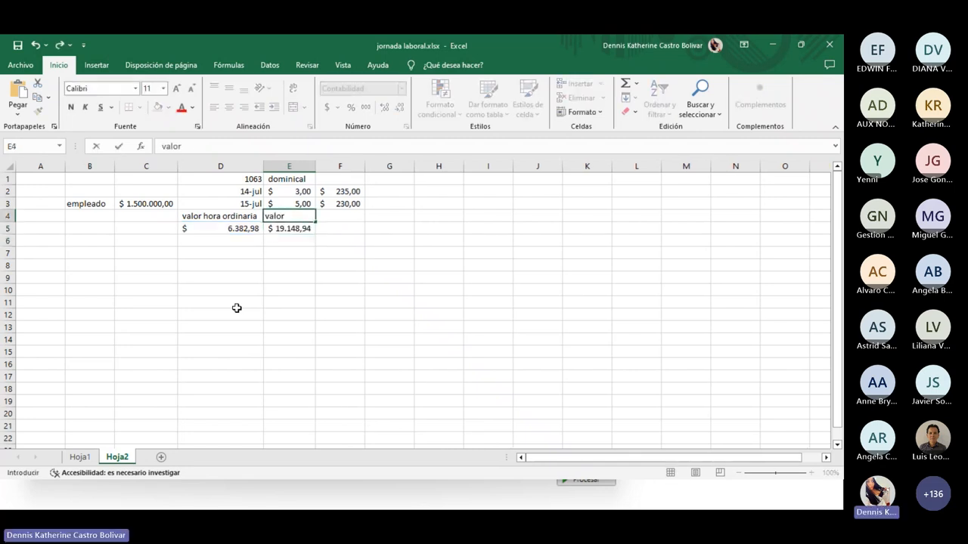
{"action": "type", "text": " 3 horas"}
{"action": "key", "text": "Return"}
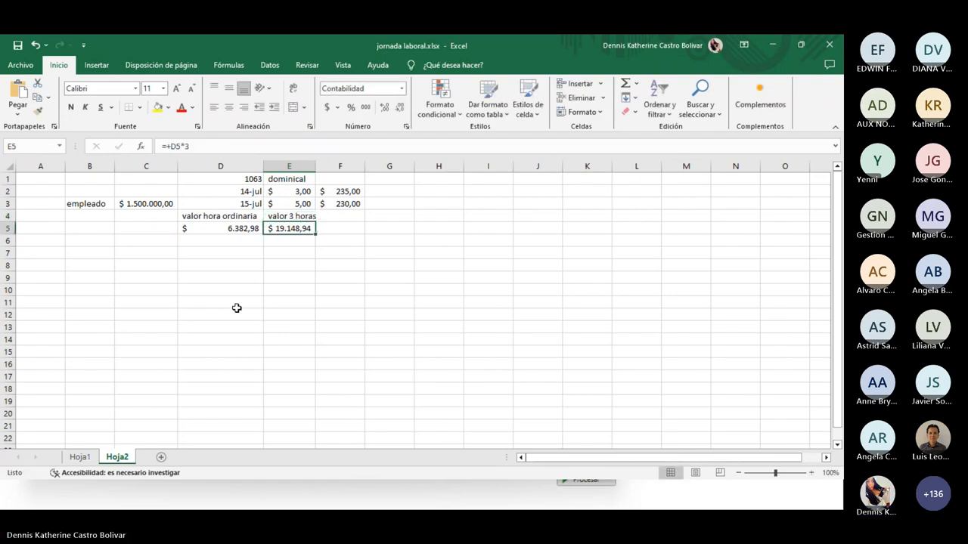
{"action": "key", "text": "Right"}
{"action": "type", "text": "+"}
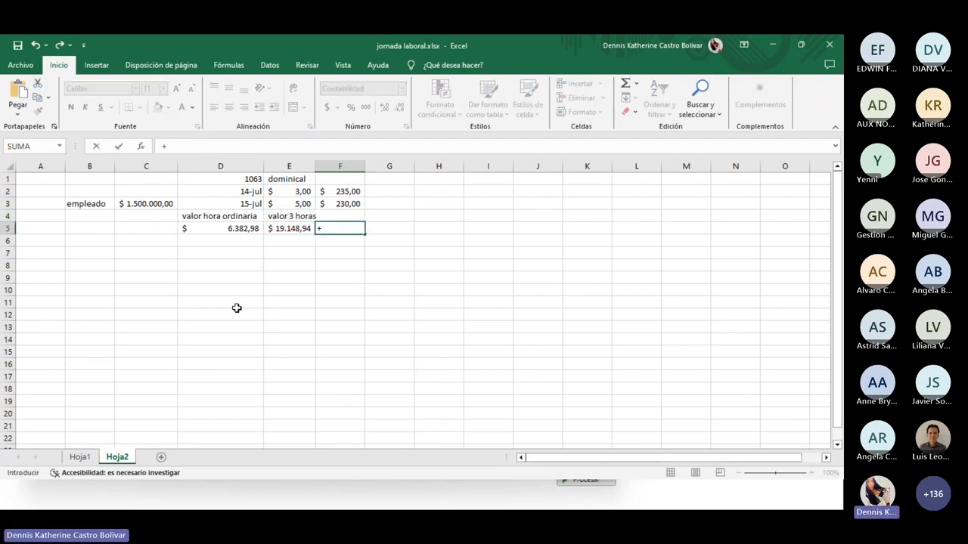
{"action": "key", "text": "Left"}
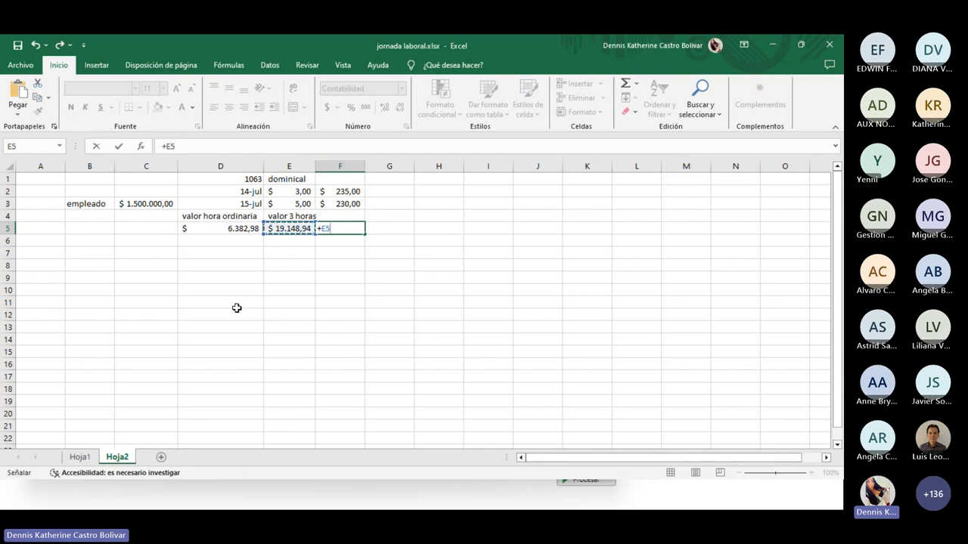
Complete F5 as E5*2%, check the formula, and add two decimal places
{"action": "type", "text": "+"}
{"action": "key", "text": "BackSpace"}
{"action": "type", "text": "*"}
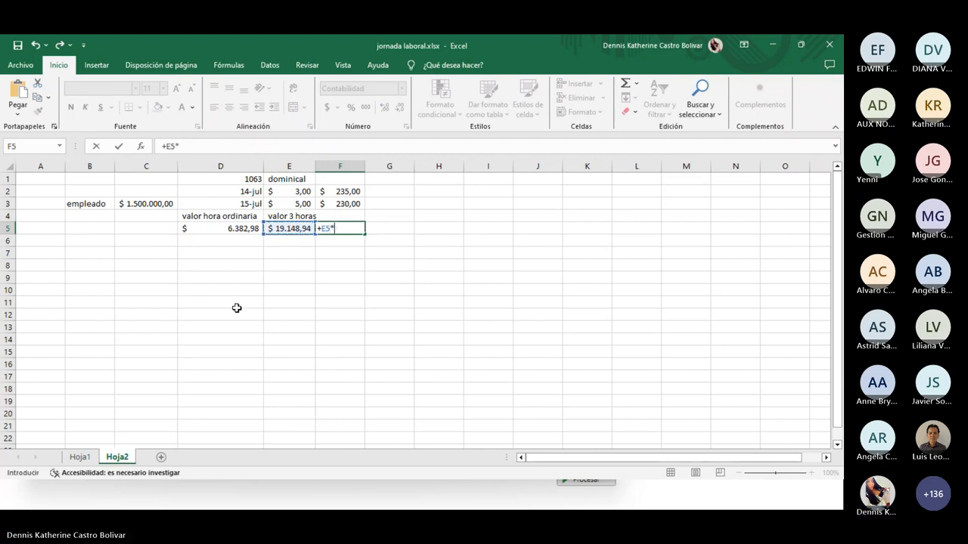
{"action": "type", "text": "2%"}
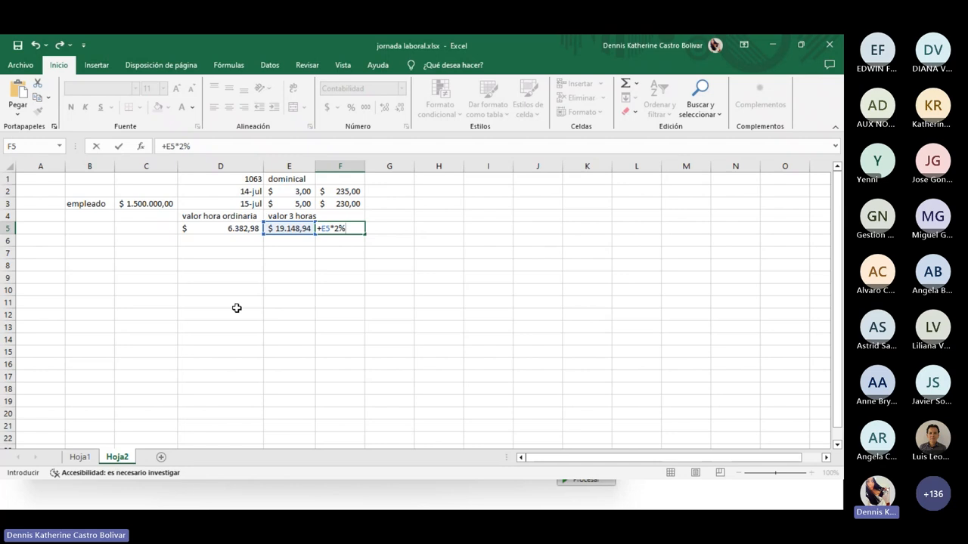
{"action": "key", "text": "Return"}
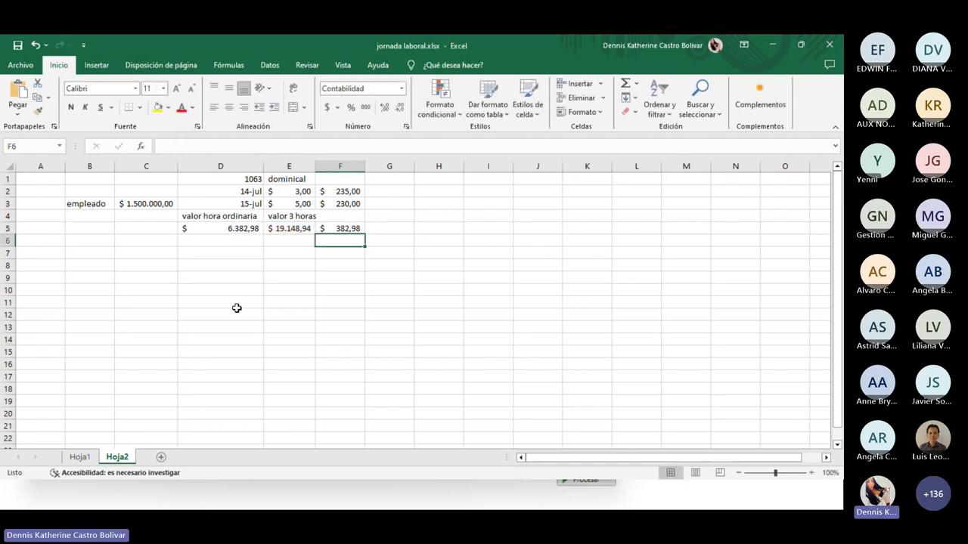
{"action": "key", "text": "Up"}
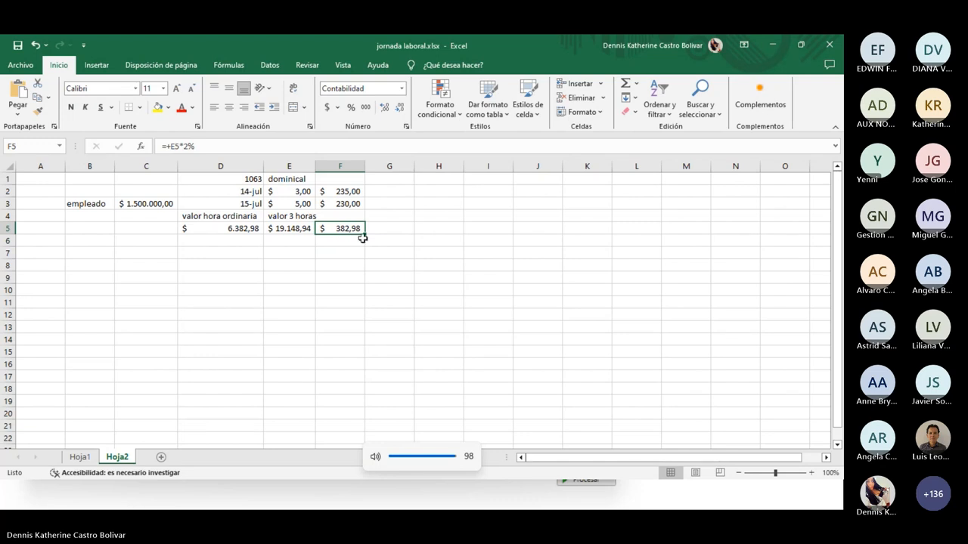
{"action": "double_click", "coordinate": [340, 228]}
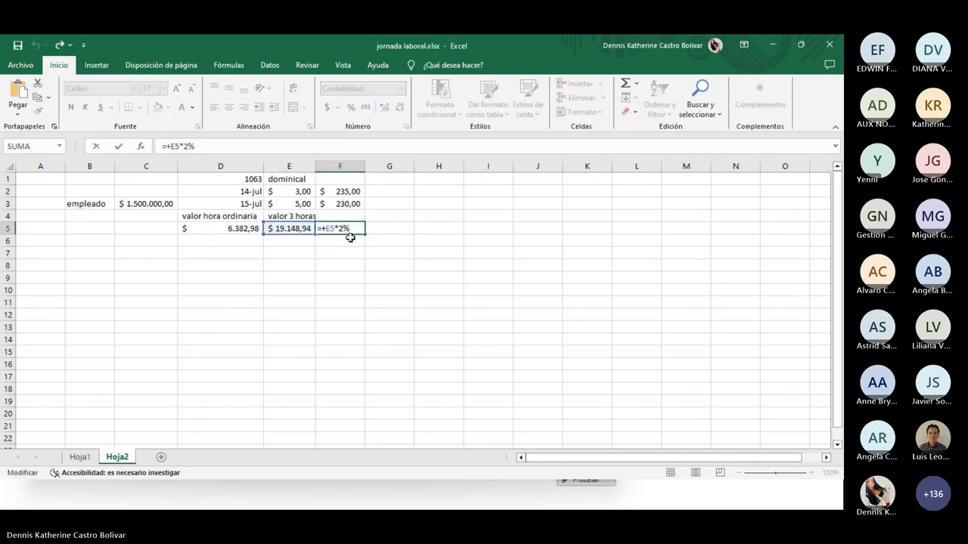
{"action": "key", "text": "Return"}
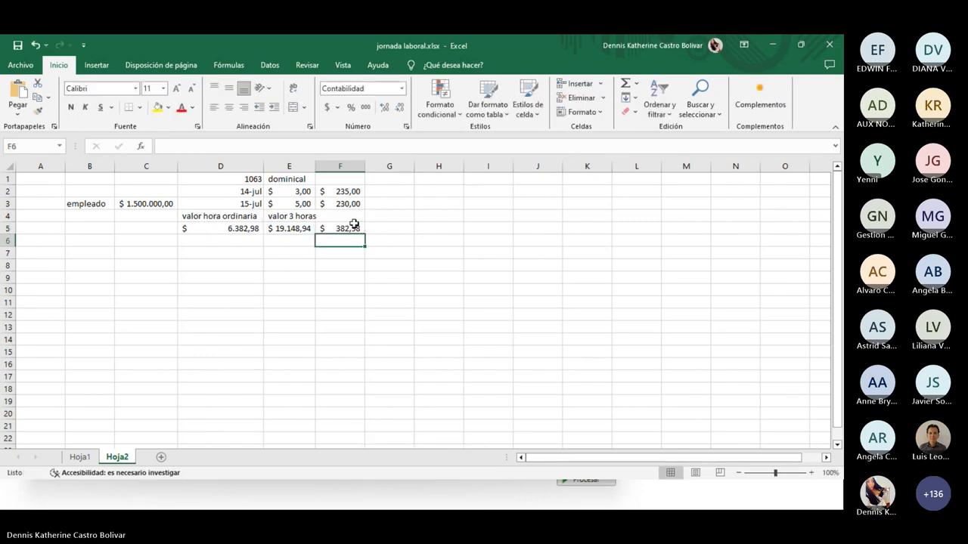
{"action": "left_click", "coordinate": [354, 224]}
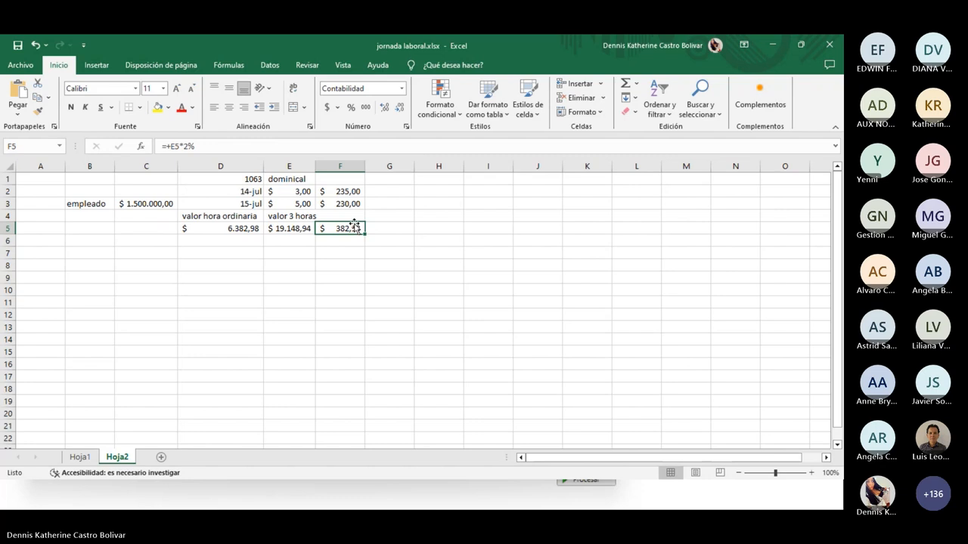
{"action": "left_click", "coordinate": [382, 108]}
{"action": "left_click", "coordinate": [382, 108]}
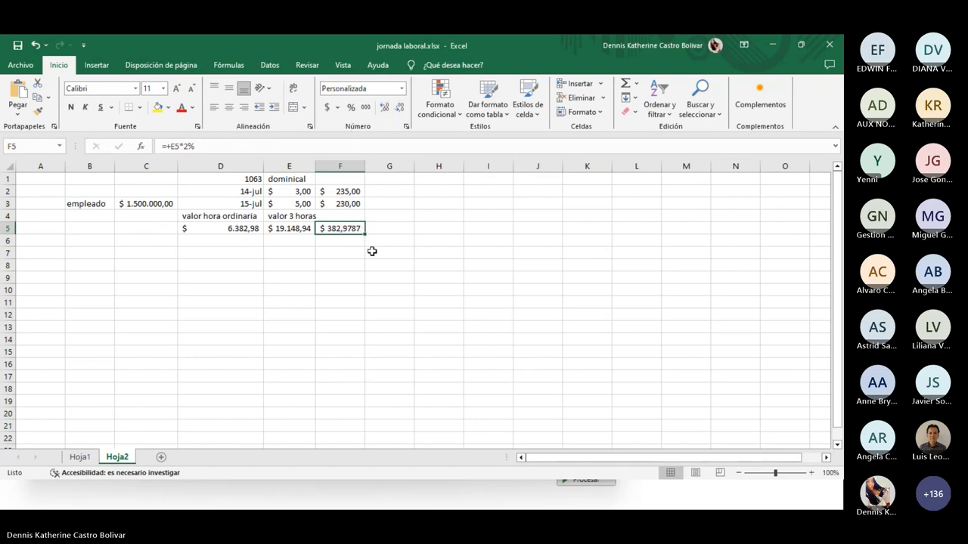
{"action": "left_click", "coordinate": [355, 278]}
Replace F5 with =E5*2 so it shows the doubled 3-hour value $ 38.297,8723
{"action": "left_click", "coordinate": [345, 229]}
{"action": "key", "text": "Delete"}
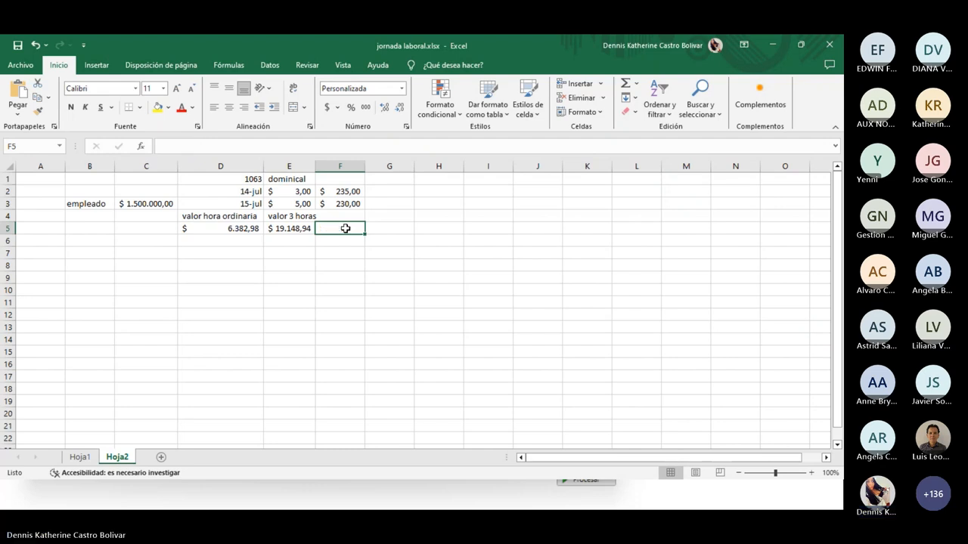
{"action": "type", "text": "="}
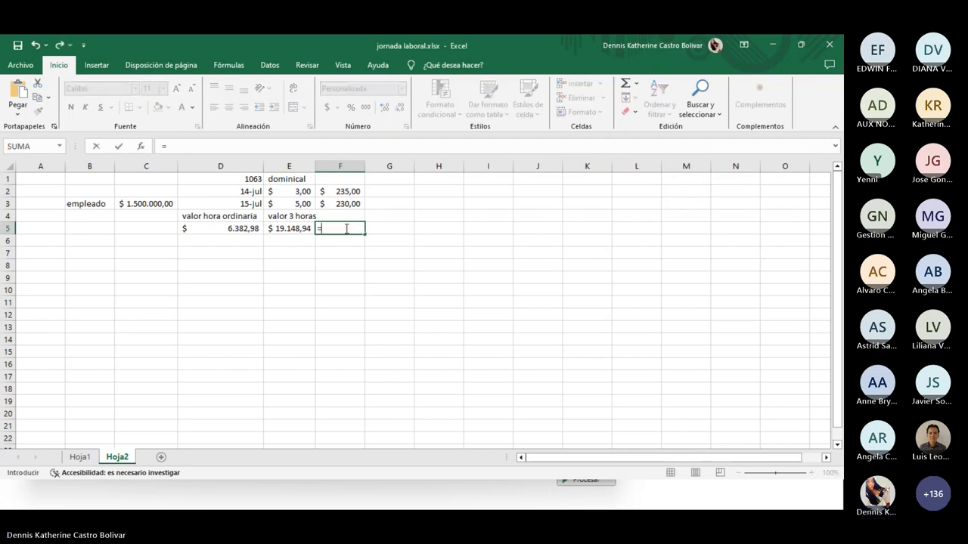
{"action": "key", "text": "Left"}
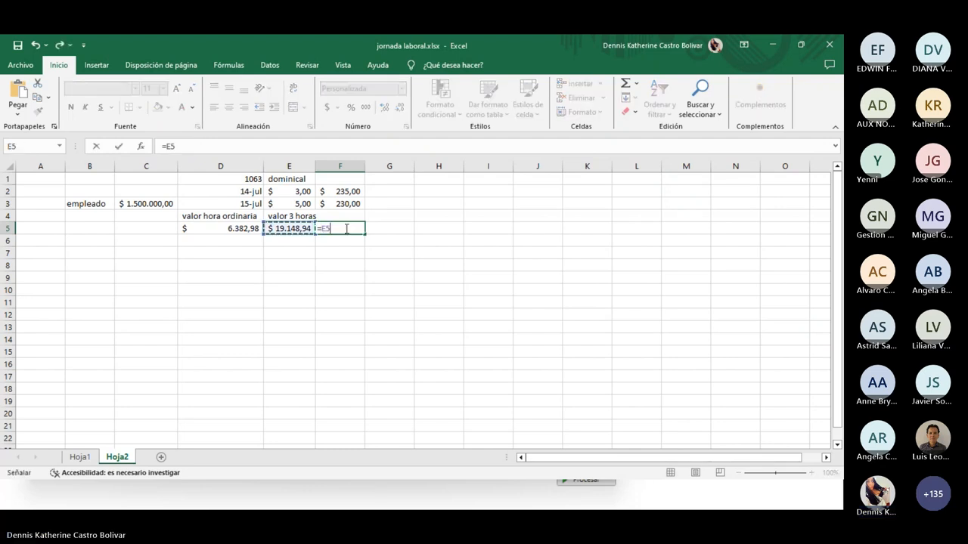
{"action": "type", "text": "*"}
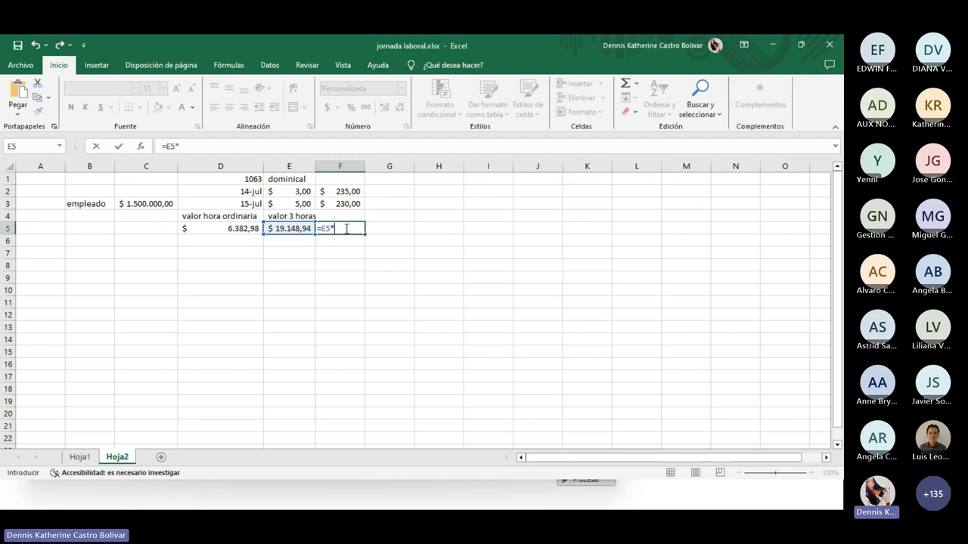
{"action": "type", "text": "2"}
{"action": "key", "text": "ctrl+Return"}
{"action": "key", "text": "Return"}
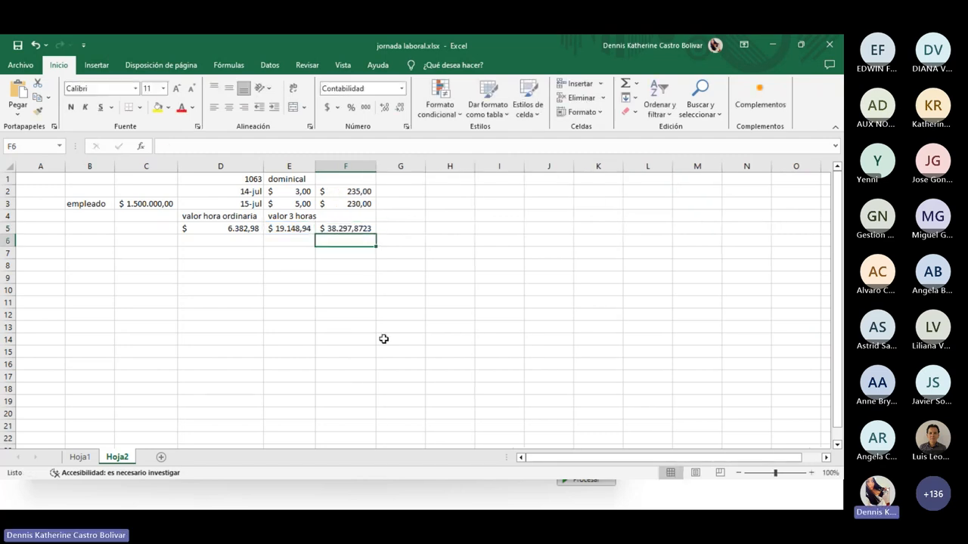
{"action": "key", "text": "Up"}
{"action": "key", "text": "Up"}
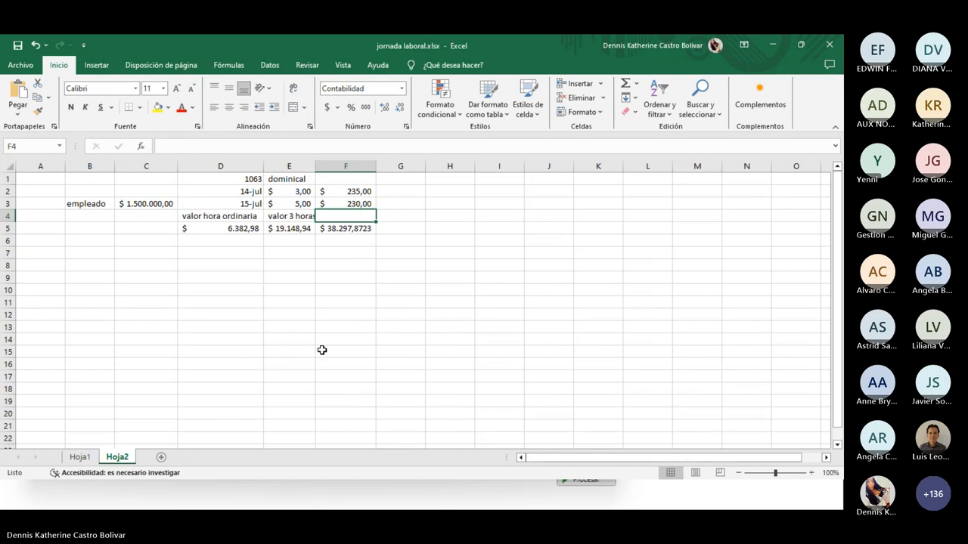
{"action": "key", "text": "Down"}
{"action": "key", "text": "Down"}
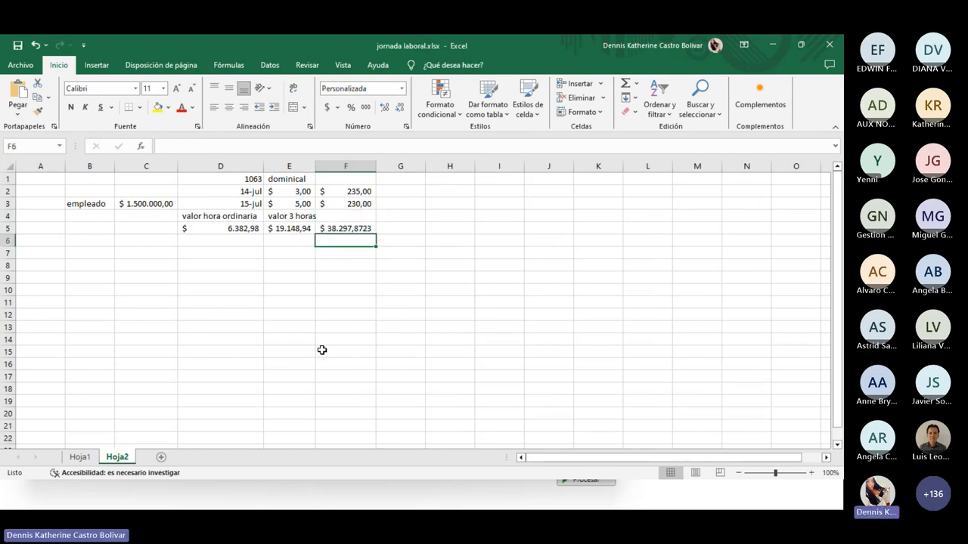
{"action": "key", "text": "Left"}
{"action": "key", "text": "Left"}
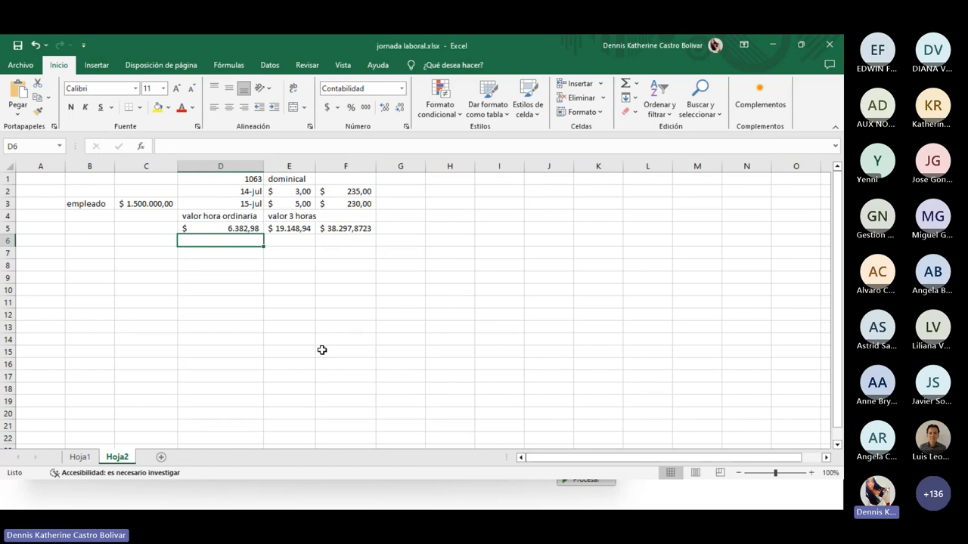
Cancel the unfinished D6 entry, put 235 in G5, then clear G5 again
{"action": "type", "text": "+"}
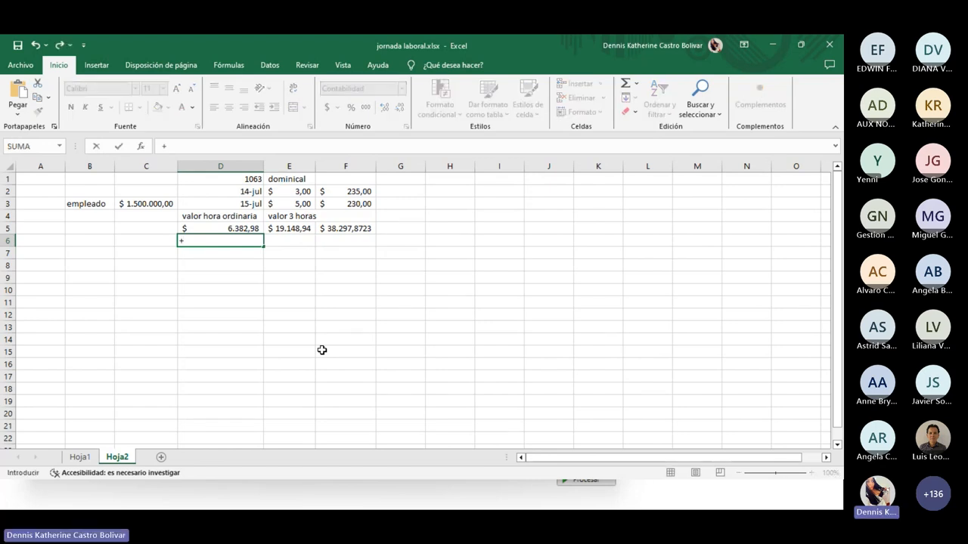
{"action": "left_click", "coordinate": [413, 227]}
{"action": "key", "text": "Escape"}
{"action": "left_click", "coordinate": [412, 227]}
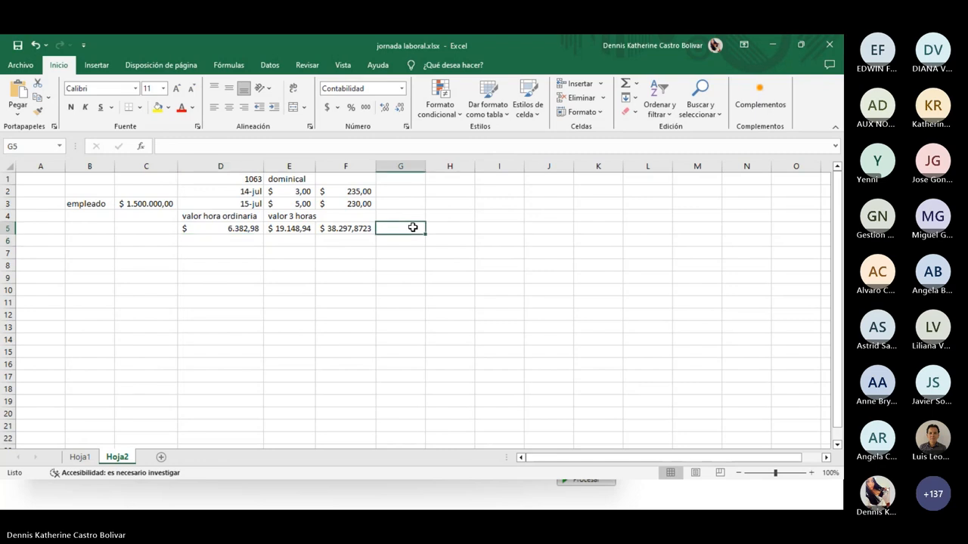
{"action": "type", "text": "23"}
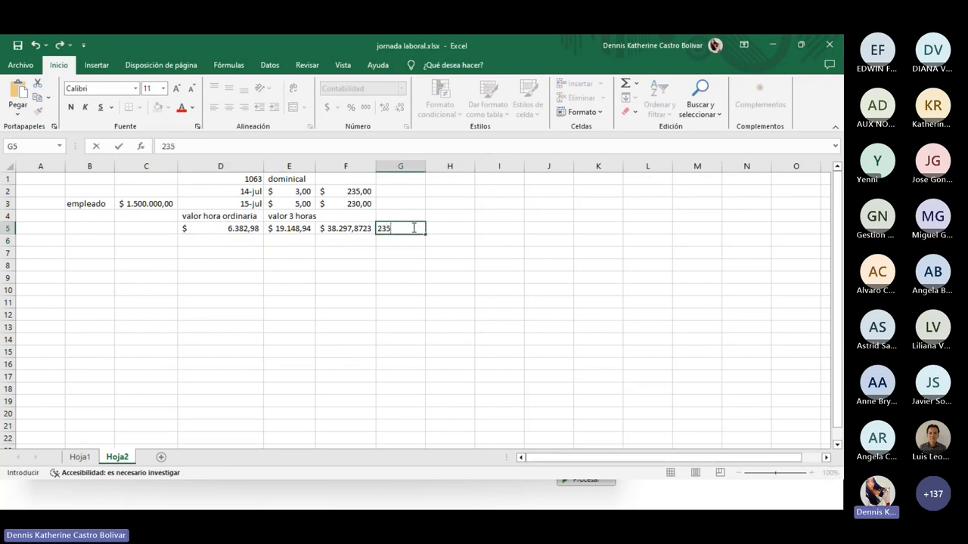
{"action": "type", "text": "5"}
{"action": "key", "text": "Return"}
{"action": "left_click", "coordinate": [413, 228]}
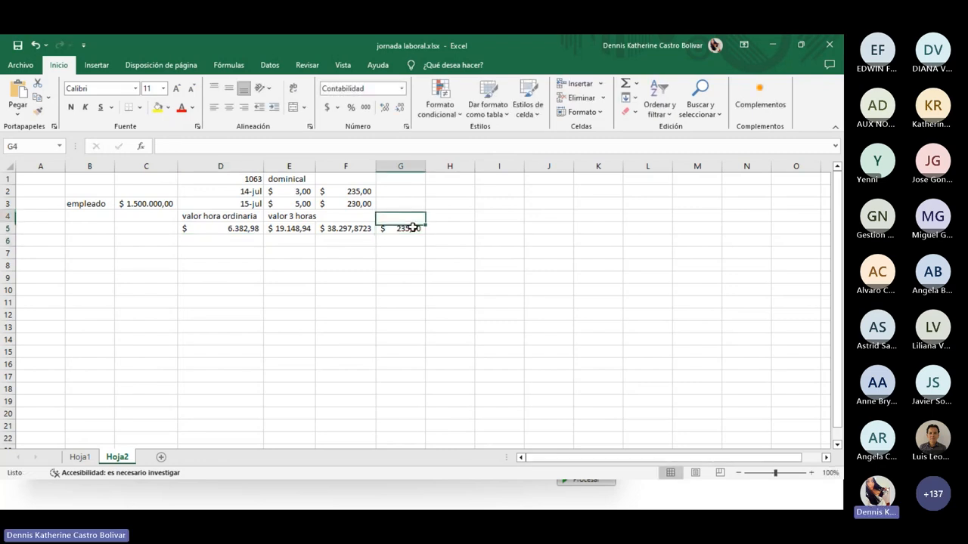
{"action": "key", "text": "Delete"}
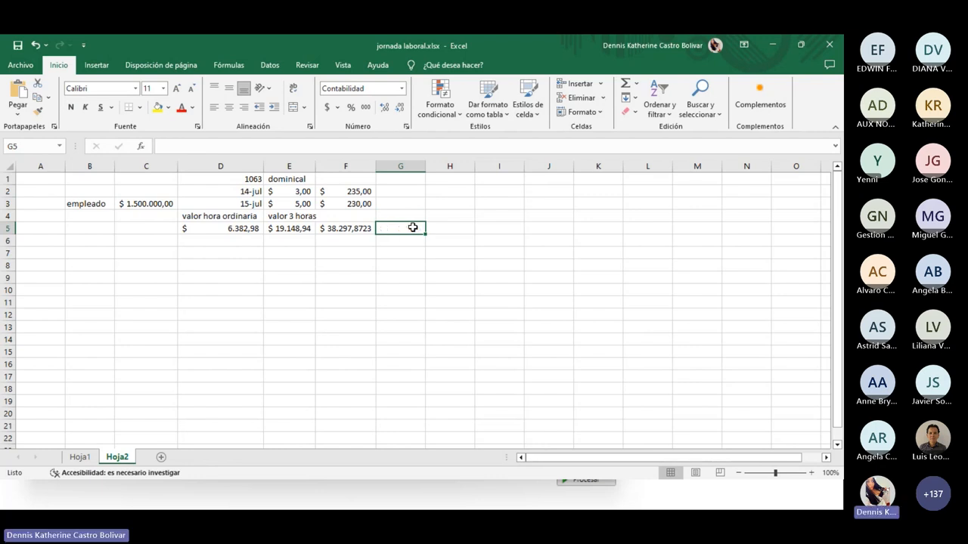
Enter 235 in C5 and format it as a plain General number
{"action": "left_click", "coordinate": [131, 227]}
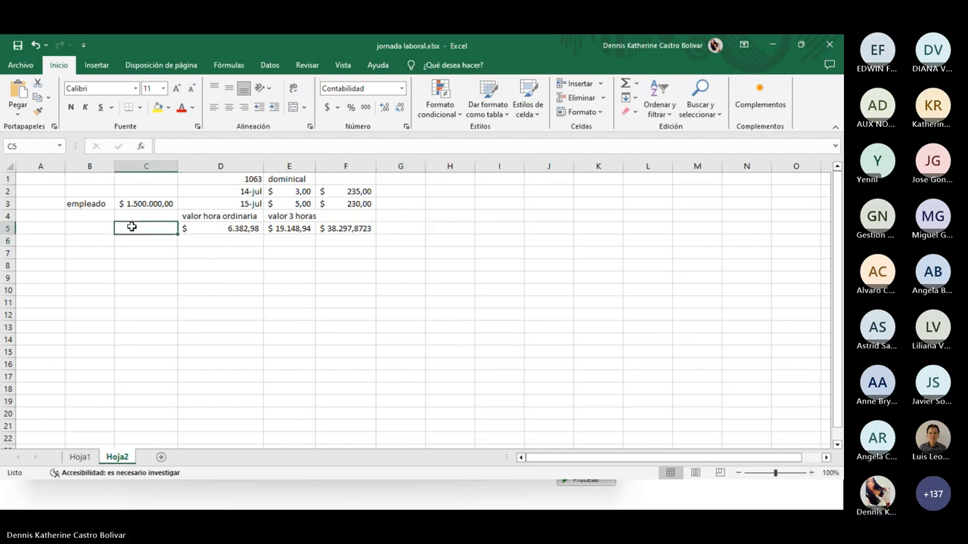
{"action": "type", "text": "235"}
{"action": "key", "text": "Return"}
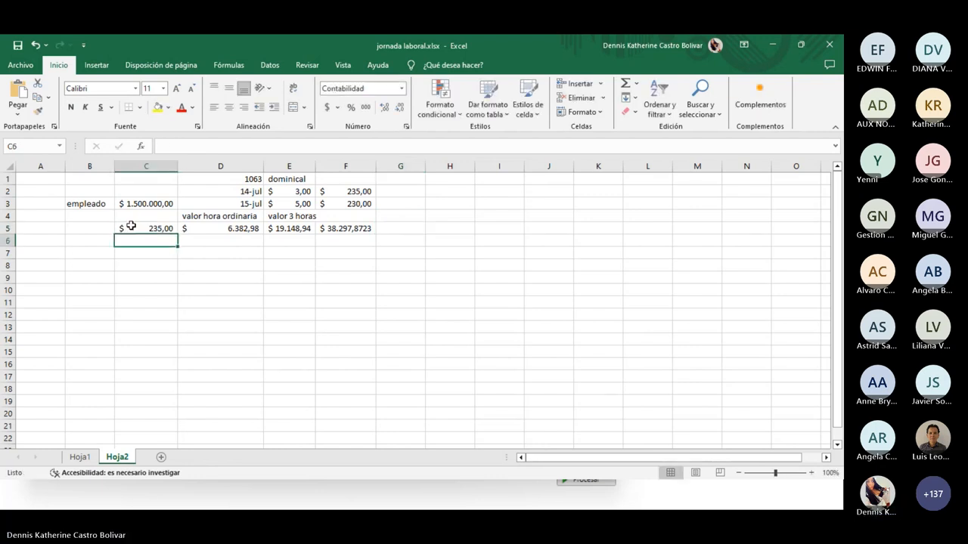
{"action": "left_click", "coordinate": [141, 226]}
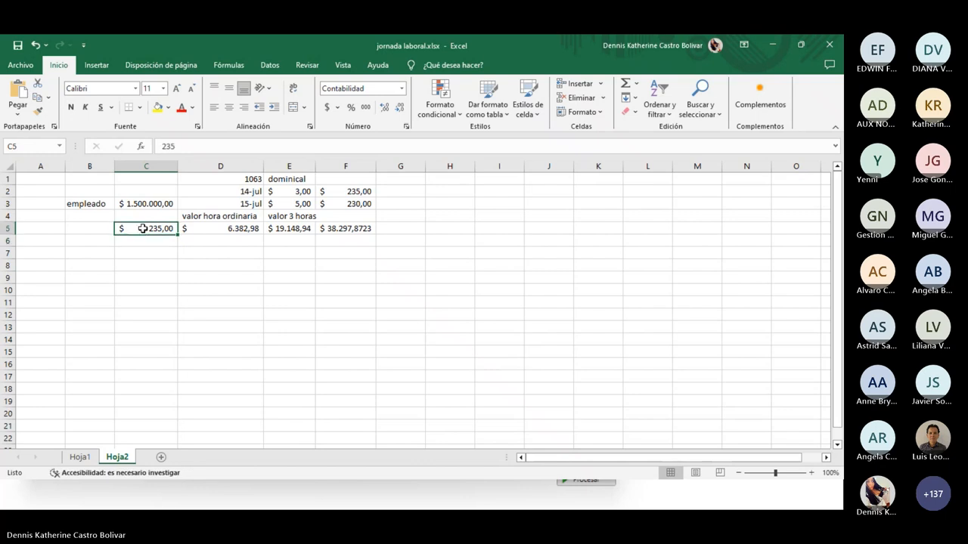
{"action": "left_click", "coordinate": [401, 88]}
{"action": "left_click", "coordinate": [347, 104]}
{"action": "left_click", "coordinate": [223, 277]}
Set C6 to General format and enter 230 in it
{"action": "left_click", "coordinate": [161, 244]}
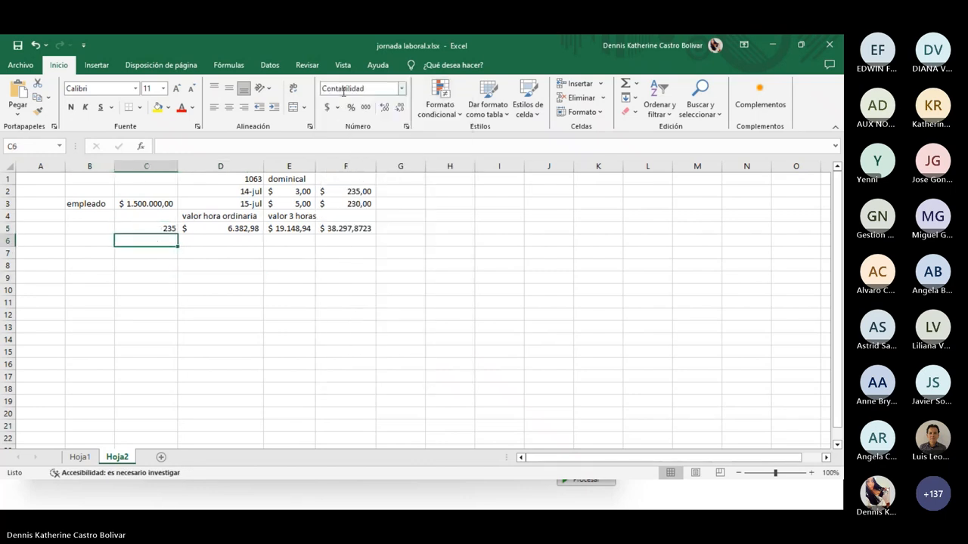
{"action": "left_click", "coordinate": [401, 88]}
{"action": "left_click", "coordinate": [347, 105]}
{"action": "type", "text": "230"}
{"action": "key", "text": "Return"}
{"action": "left_click", "coordinate": [224, 237]}
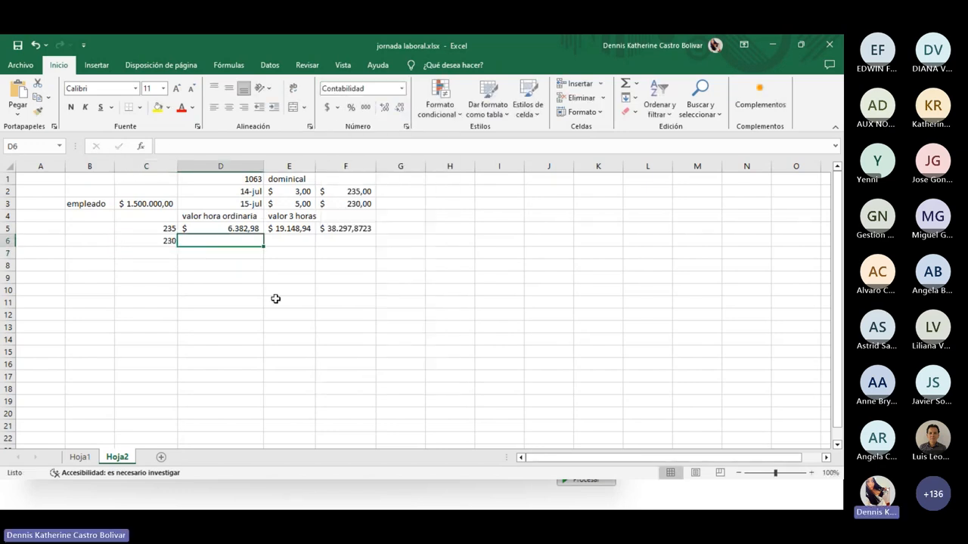
Compute the D6 hourly value as the C3 salary divided by 230 hours
{"action": "type", "text": "+"}
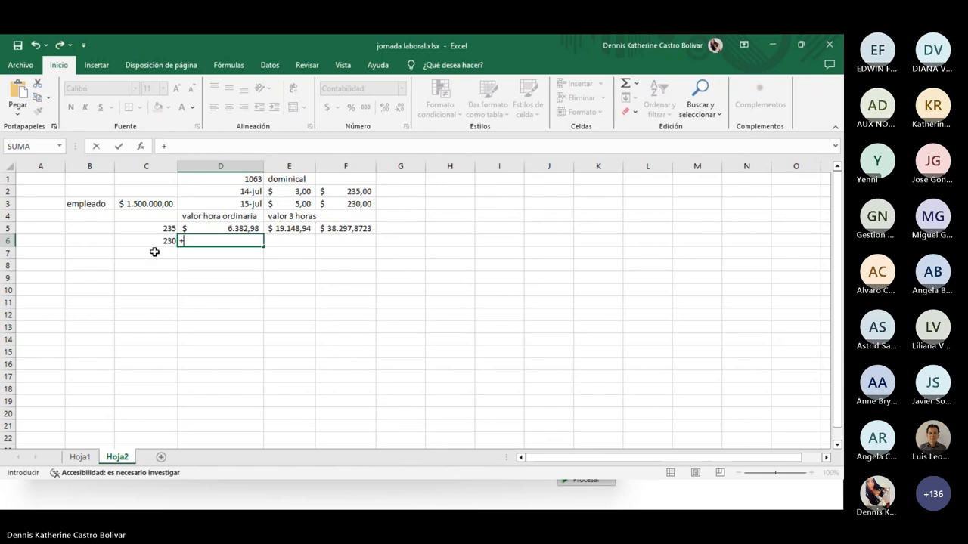
{"action": "left_click", "coordinate": [144, 204]}
{"action": "type", "text": "/"}
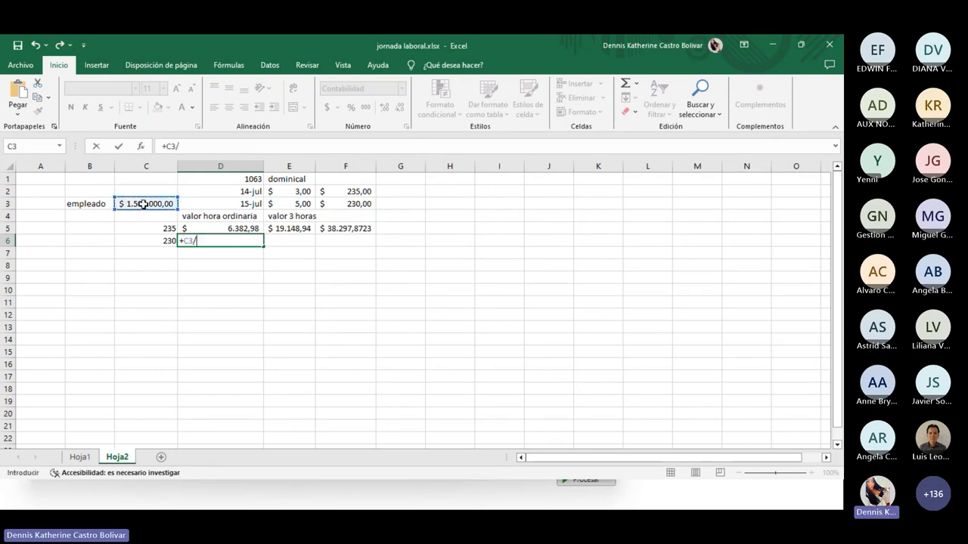
{"action": "left_click", "coordinate": [165, 240]}
{"action": "key", "text": "Return"}
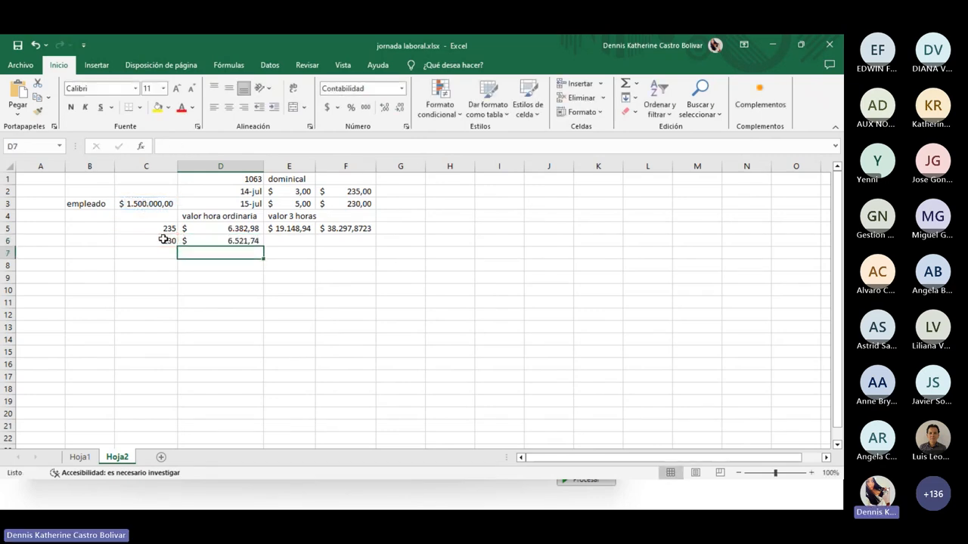
Set E6 to the D6 hourly value times 5
{"action": "left_click", "coordinate": [280, 230]}
{"action": "left_click", "coordinate": [295, 252]}
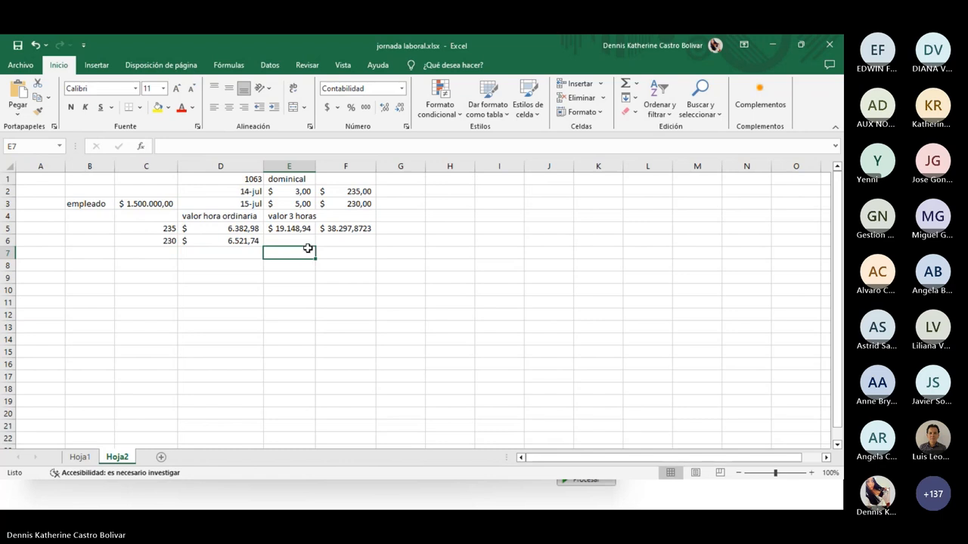
{"action": "left_click", "coordinate": [305, 242]}
{"action": "type", "text": "="}
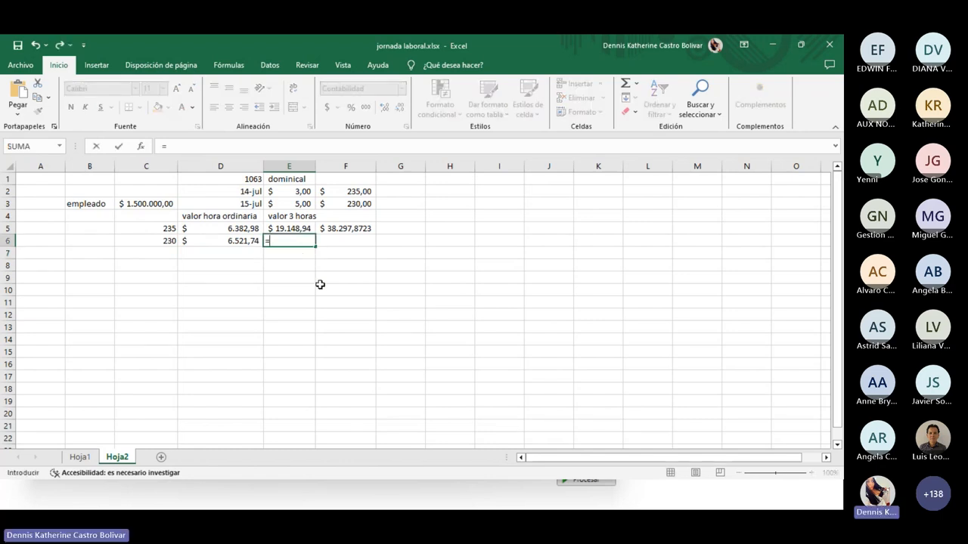
{"action": "key", "text": "Left"}
{"action": "type", "text": "*"}
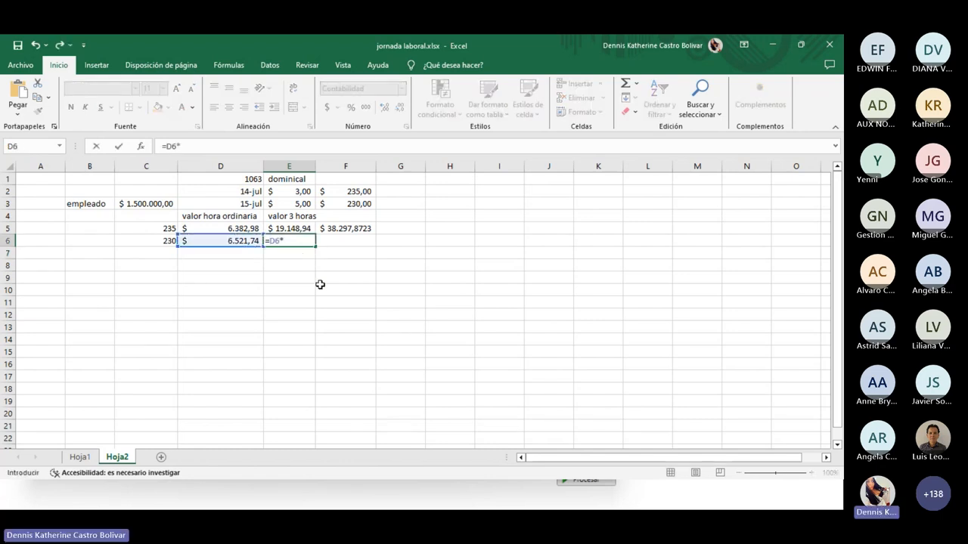
{"action": "type", "text": "5"}
{"action": "key", "text": "Return"}
Try a two-percent-of-E6 formula in F6, then clear the $ 652,17 result and cancel
{"action": "key", "text": "Right"}
{"action": "key", "text": "Up"}
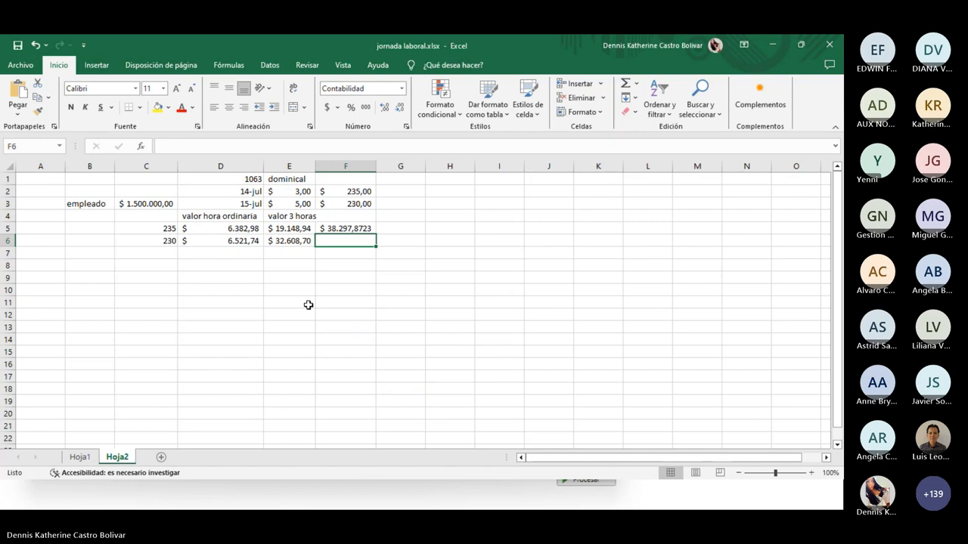
{"action": "type", "text": "+"}
{"action": "key", "text": "Left"}
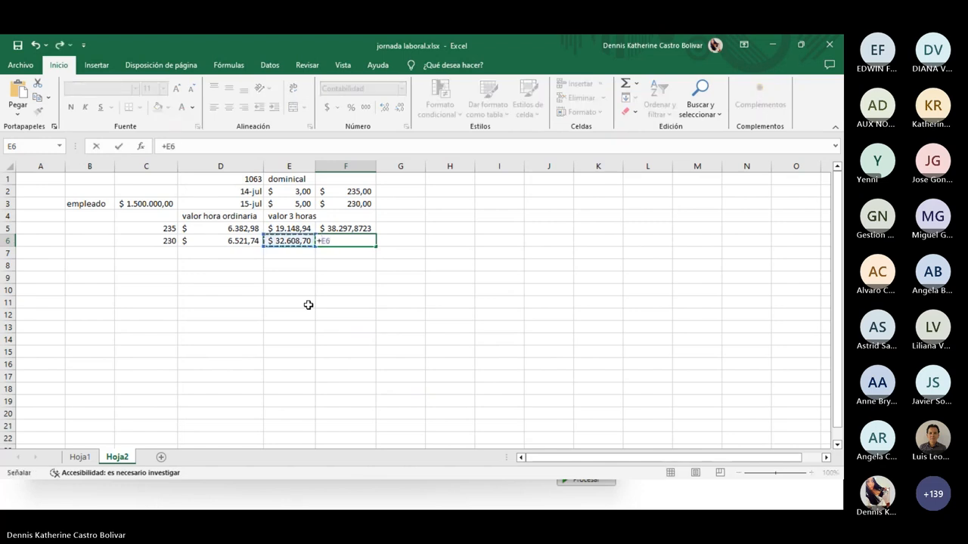
{"action": "type", "text": "*2%"}
{"action": "key", "text": "Return"}
{"action": "left_click", "coordinate": [369, 242]}
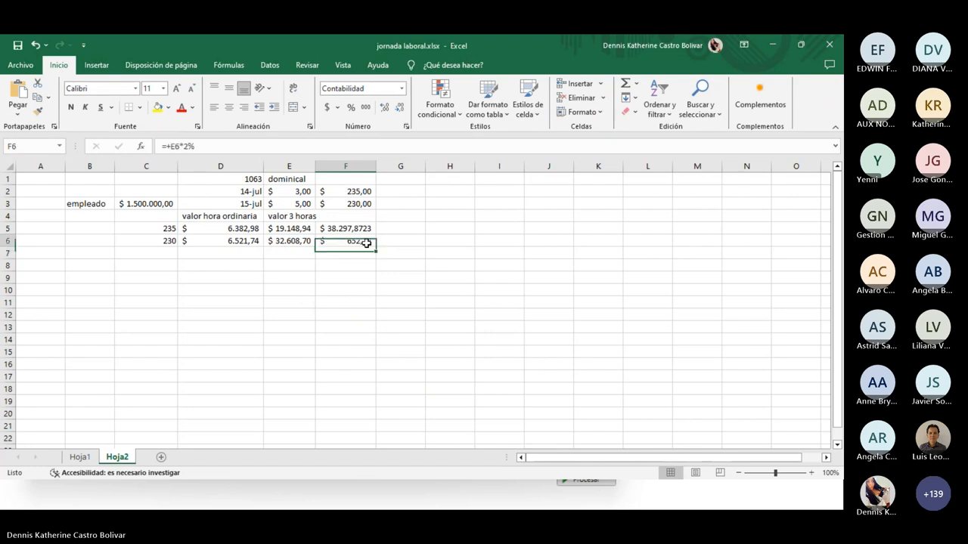
{"action": "key", "text": "Delete"}
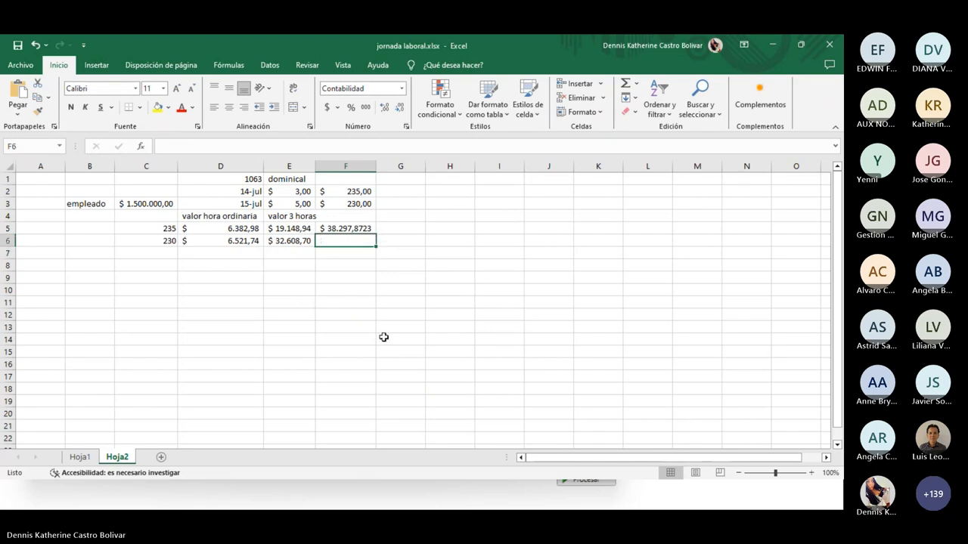
{"action": "type", "text": "+"}
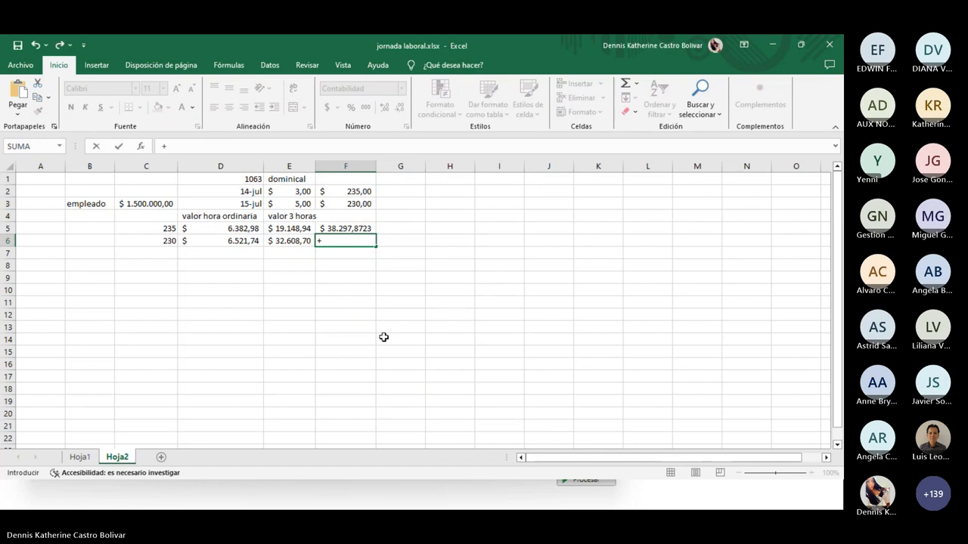
{"action": "key", "text": "Left"}
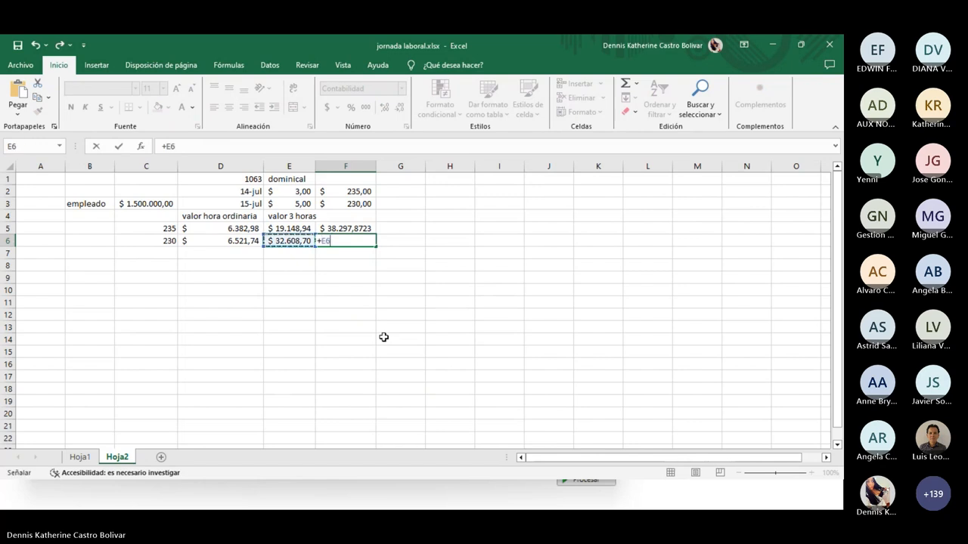
{"action": "key", "text": "Escape"}
Revise E6 to D6 times 5 times 2, fixing the formula error
{"action": "left_click", "coordinate": [303, 240]}
{"action": "double_click", "coordinate": [290, 241]}
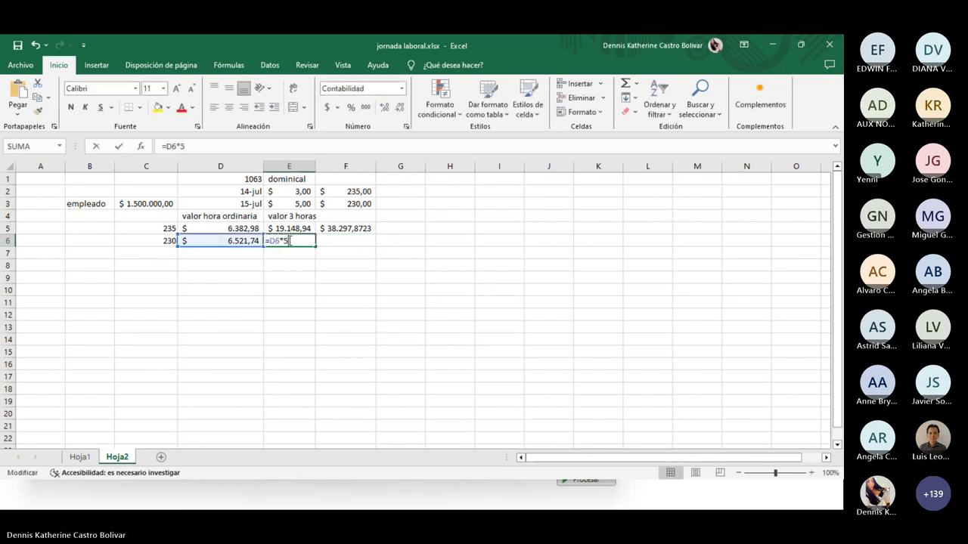
{"action": "type", "text": "*\""}
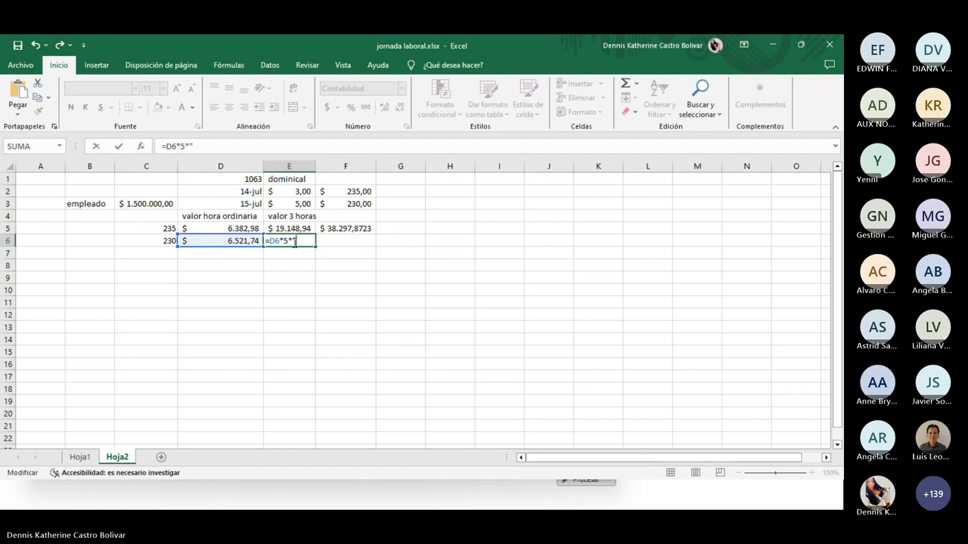
{"action": "type", "text": "%"}
{"action": "key", "text": "Return"}
{"action": "left_click", "coordinate": [579, 237]}
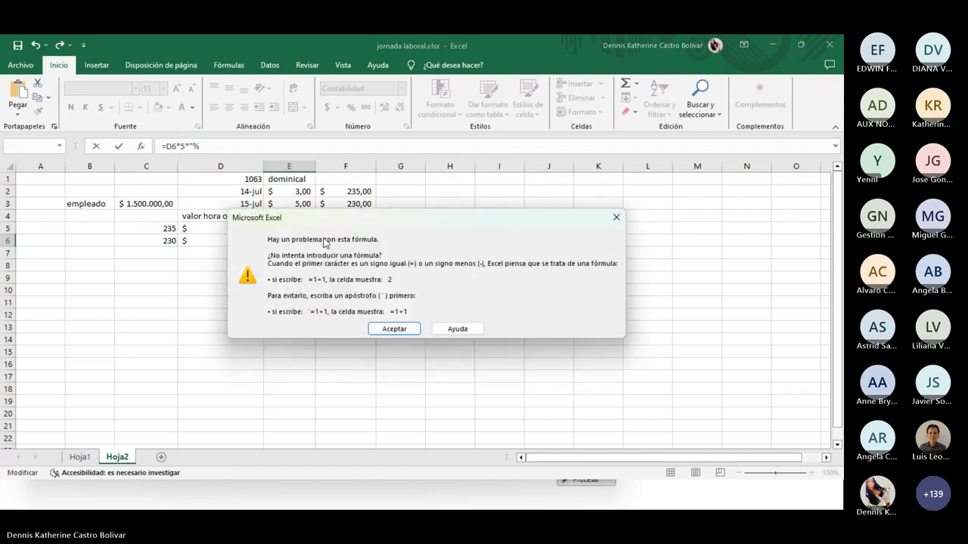
{"action": "left_click", "coordinate": [616, 217]}
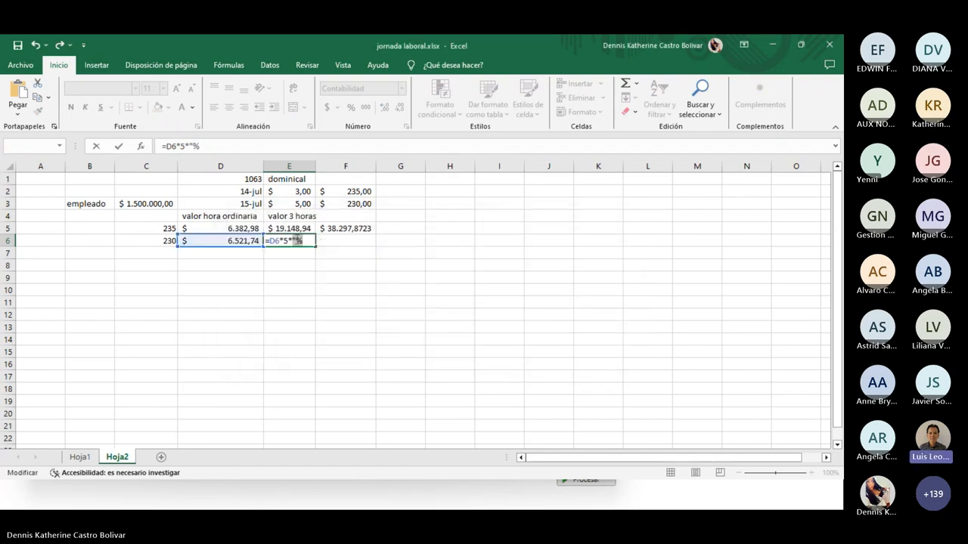
{"action": "left_click", "coordinate": [296, 240]}
{"action": "key", "text": "BackSpace"}
{"action": "type", "text": "2"}
{"action": "key", "text": "Delete"}
{"action": "key", "text": "Return"}
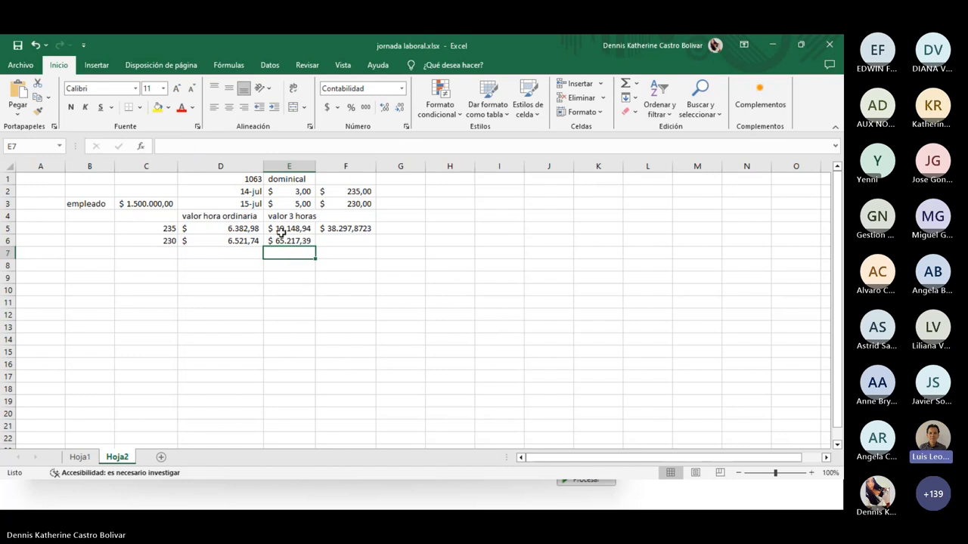
Remove the extra doubling so E6 is back to D6 times 5
{"action": "left_click", "coordinate": [295, 242]}
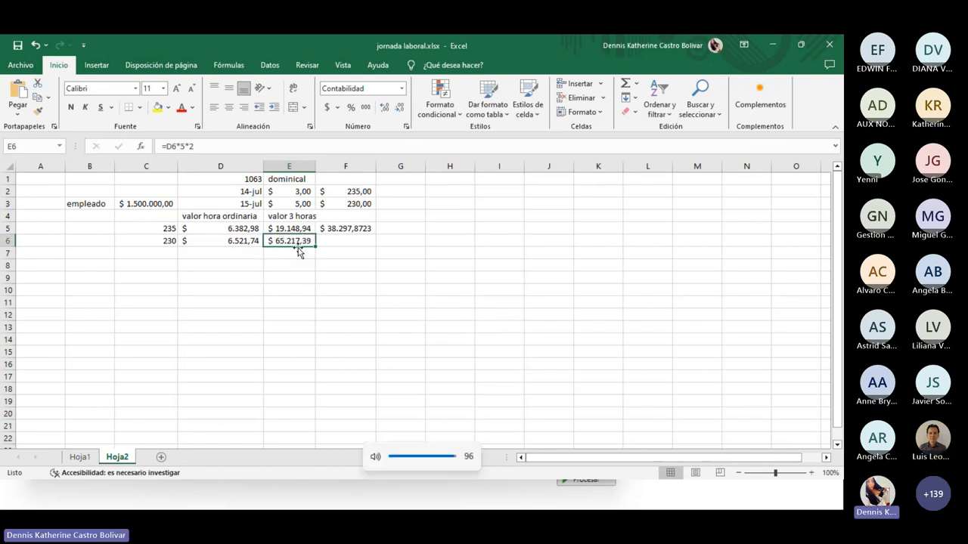
{"action": "key", "text": "XF86AudioLowerVolume"}
{"action": "double_click", "coordinate": [299, 250]}
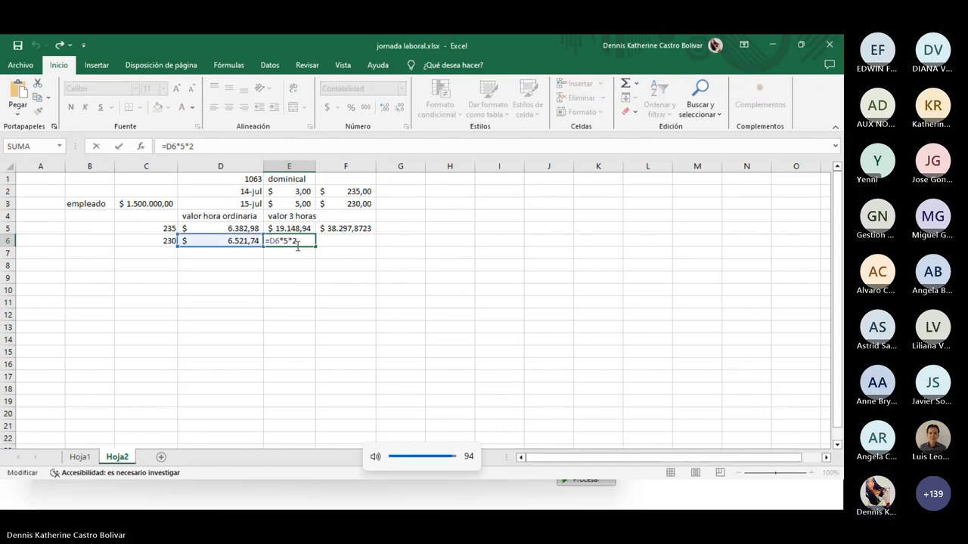
{"action": "key", "text": "BackSpace"}
{"action": "key", "text": "BackSpace"}
{"action": "key", "text": "Return"}
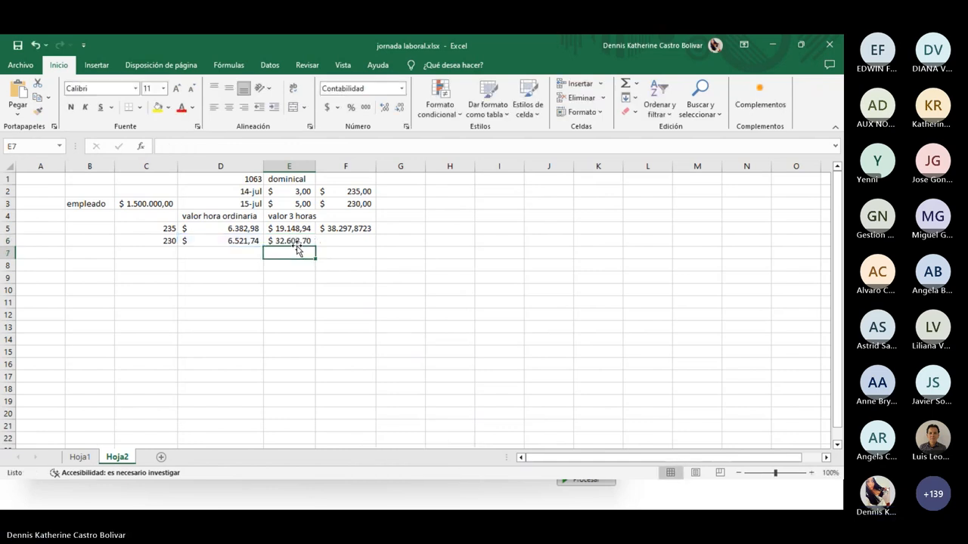
Enter F6 as double the E6 value, giving 65.217,39
{"action": "left_click", "coordinate": [348, 241]}
{"action": "type", "text": "+"}
{"action": "key", "text": "Left"}
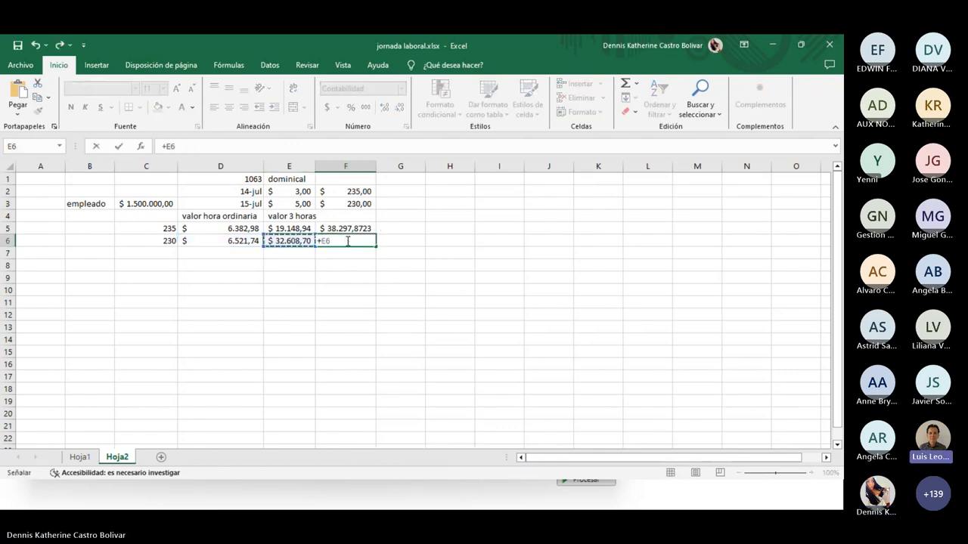
{"action": "type", "text": "*"}
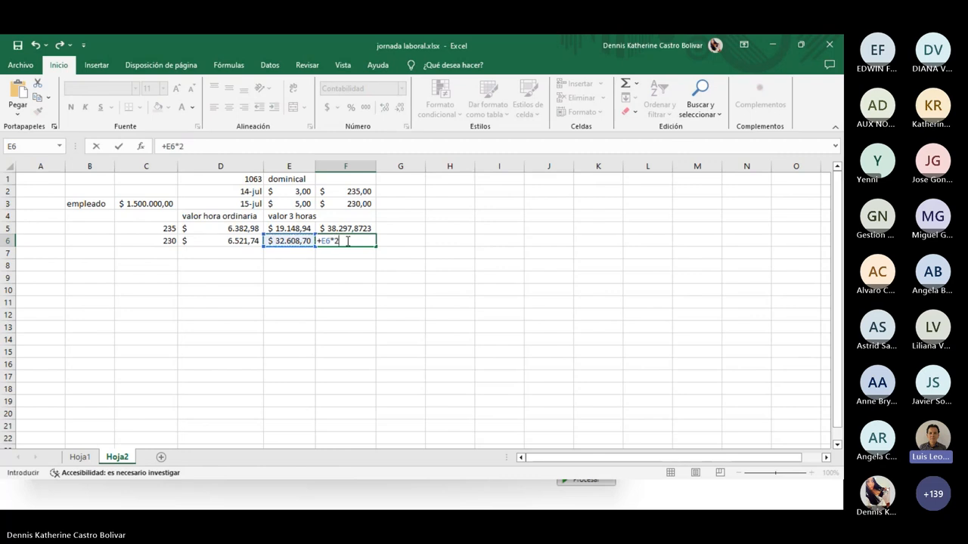
{"action": "key", "text": "Return"}
AutoSum column F into F9, totalling $ 103.515,26
{"action": "left_click", "coordinate": [344, 276]}
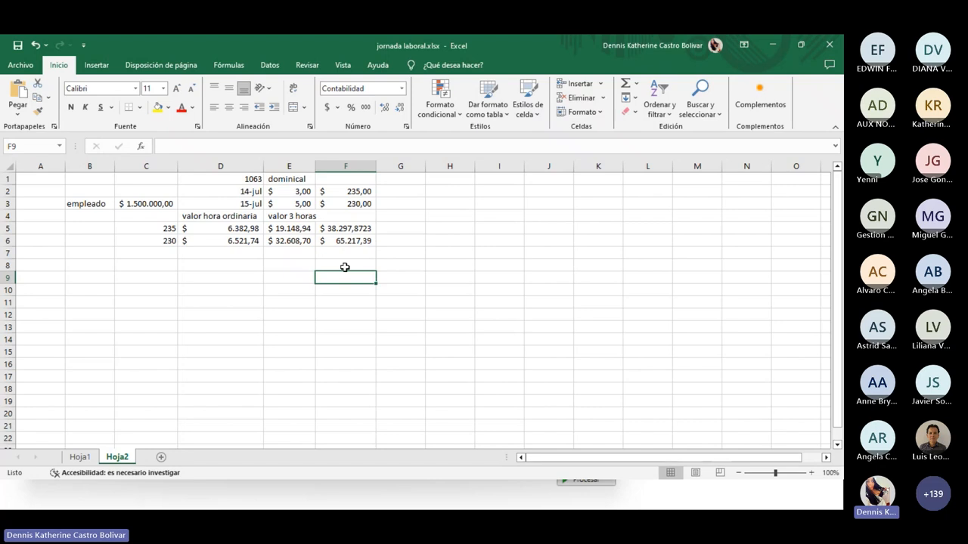
{"action": "left_click", "coordinate": [625, 85]}
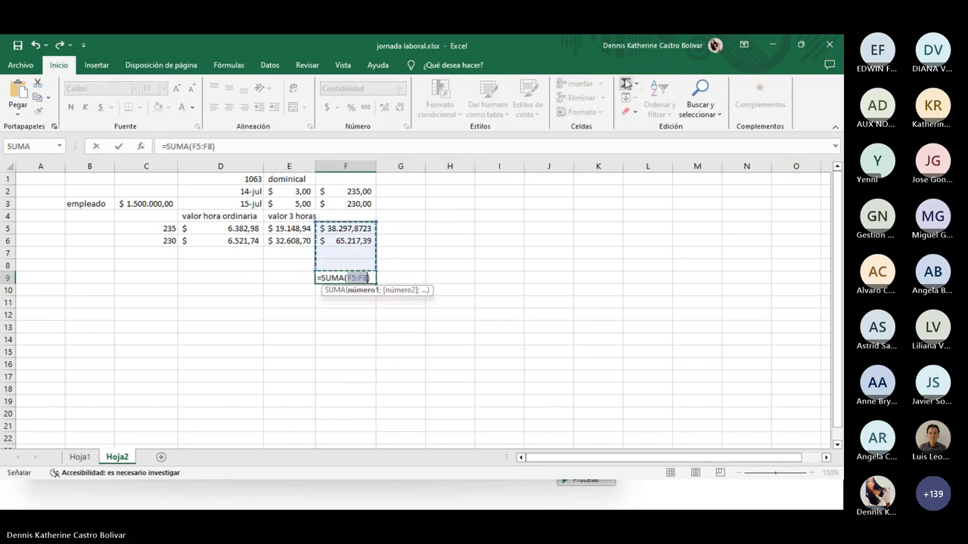
{"action": "key", "text": "Return"}
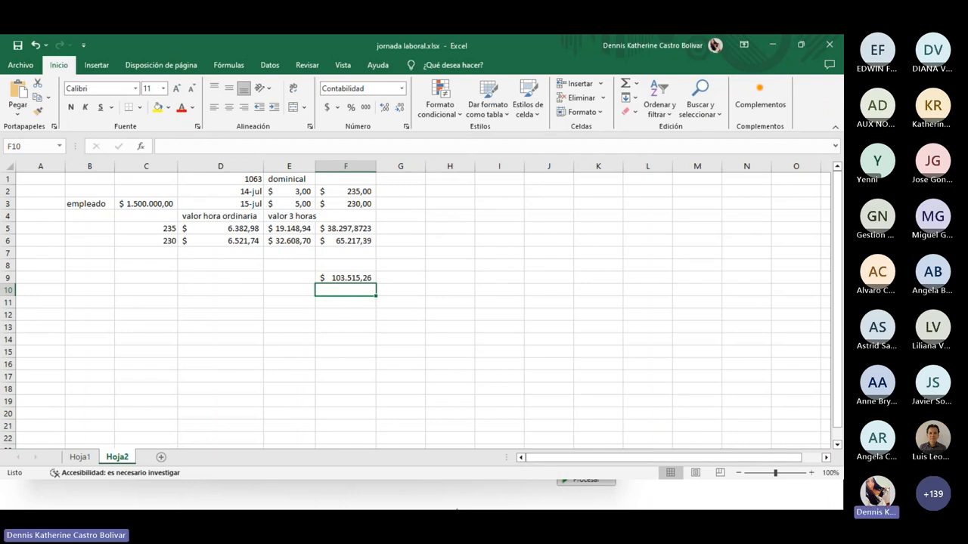
{"action": "left_click", "coordinate": [550, 496]}
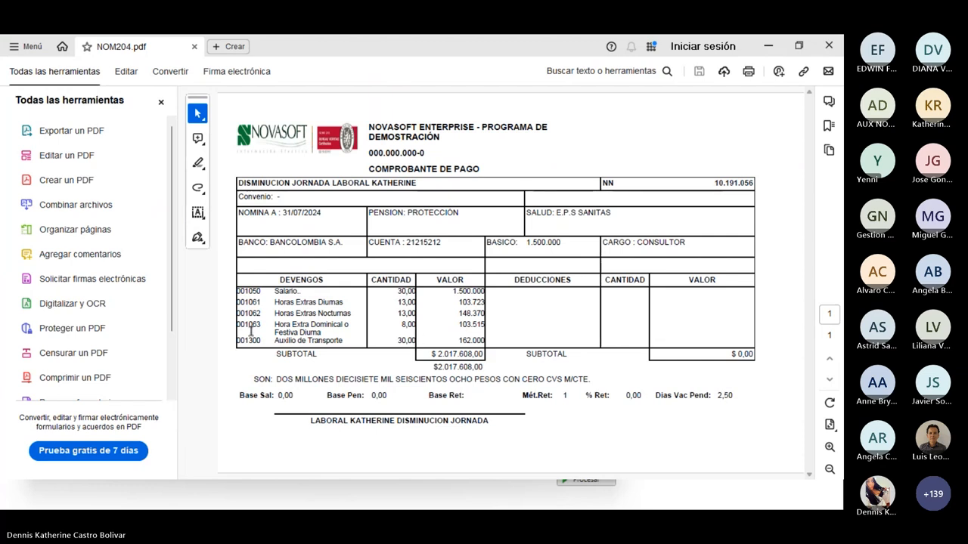
{"action": "left_click_drag", "start_coordinate": [241, 326], "coordinate": [470, 335]}
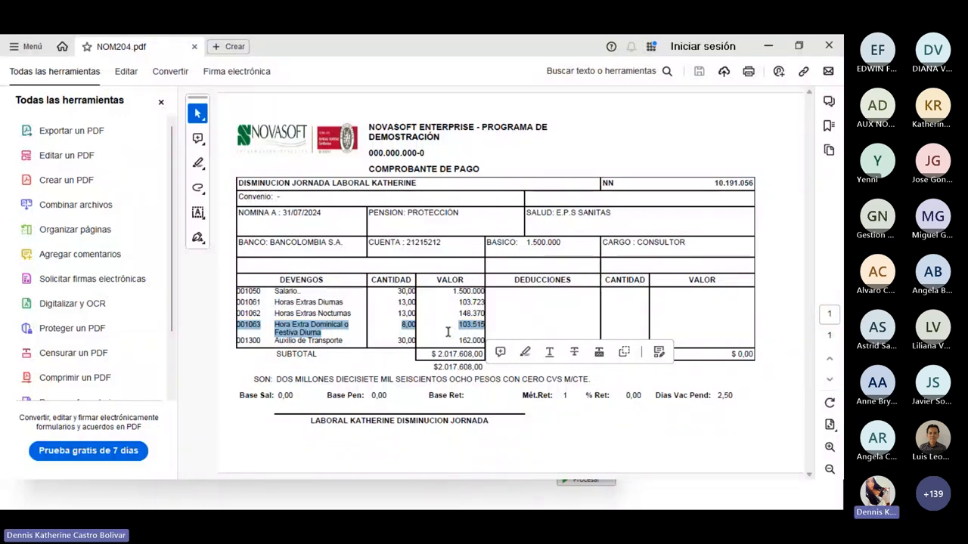
{"action": "left_click", "coordinate": [771, 47]}
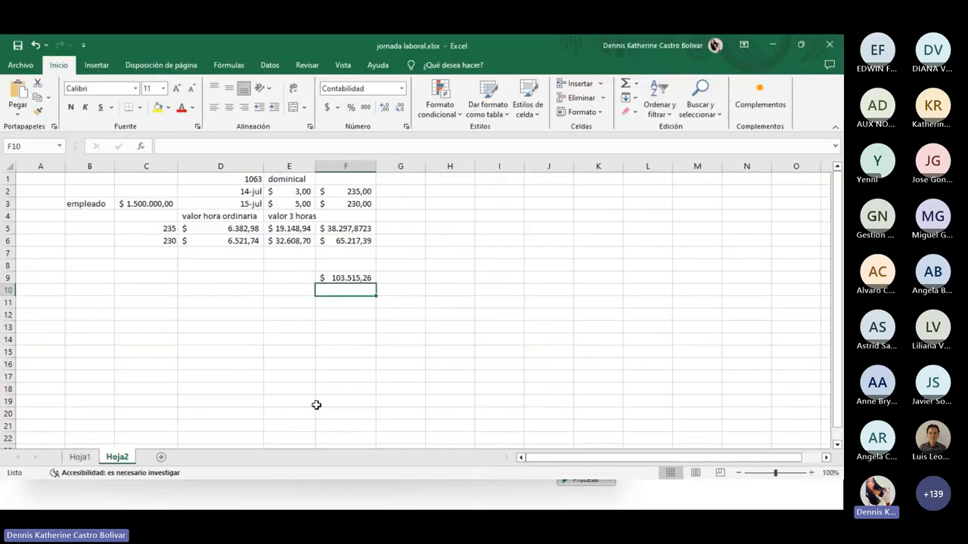
Check the C5 and F5 values, then minimize Excel to show Novasoft's Hora Extra Dominical concept
{"action": "left_click", "coordinate": [149, 231]}
{"action": "left_click", "coordinate": [346, 228]}
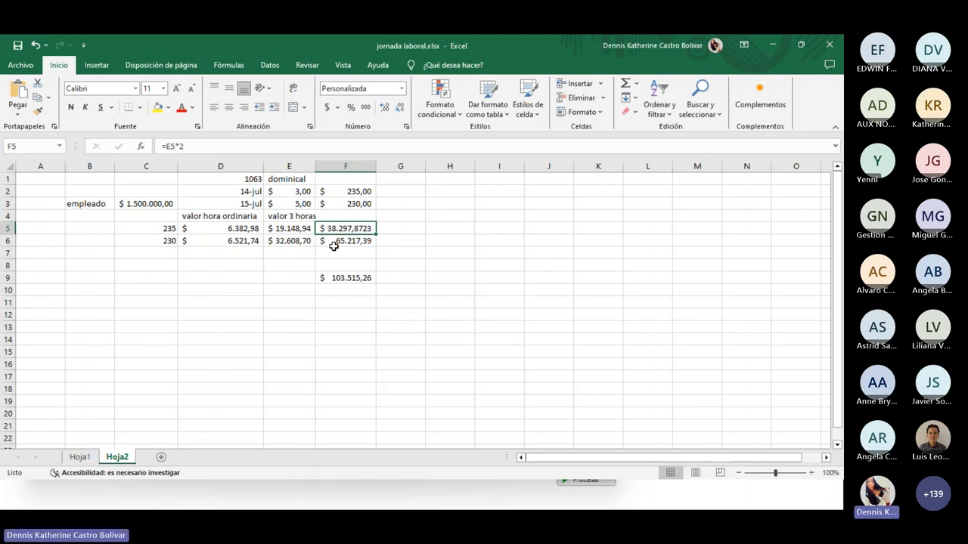
{"action": "left_click", "coordinate": [396, 234]}
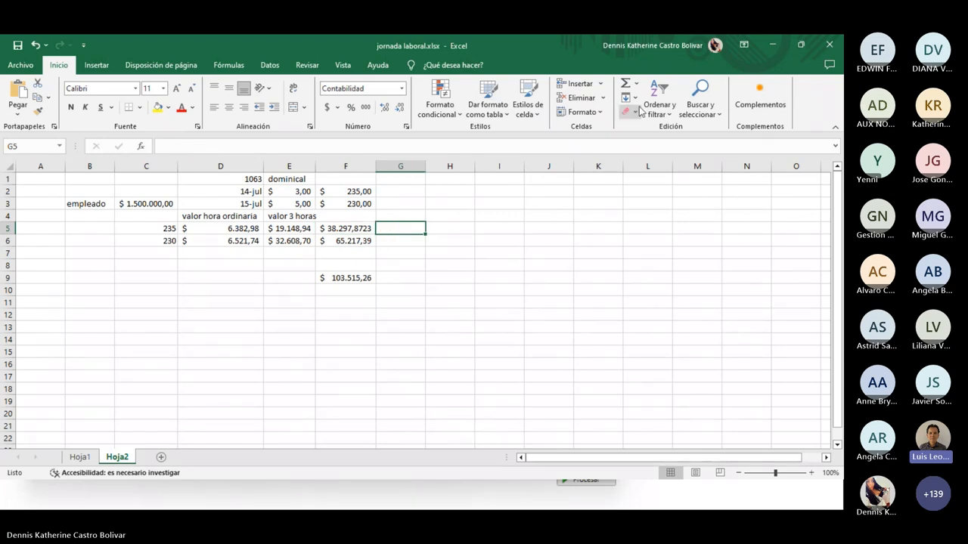
{"action": "left_click", "coordinate": [773, 47]}
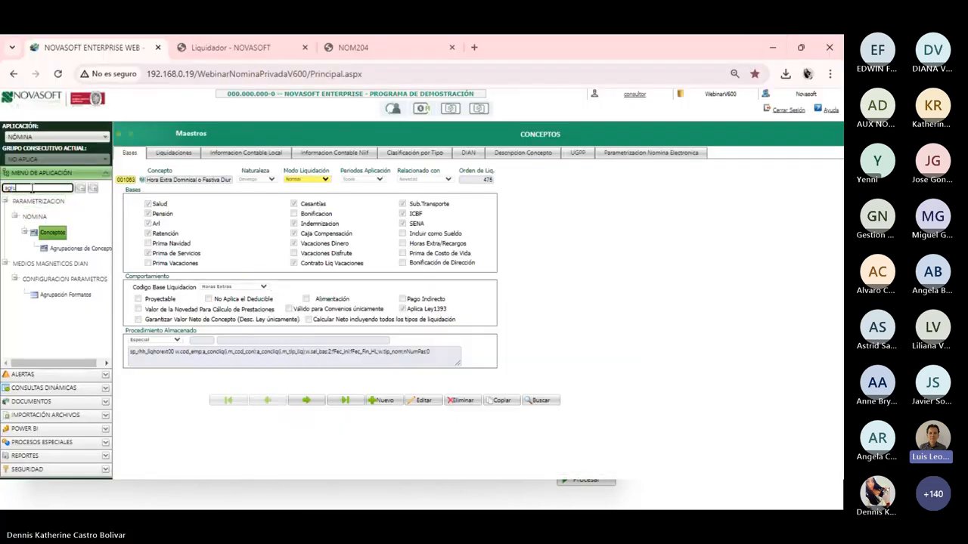
Open Captura de Documentos and search Año 2024, Mes 07, Subtipo 803 NOVEDAD MIXTA
{"action": "type", "text": "captu"}
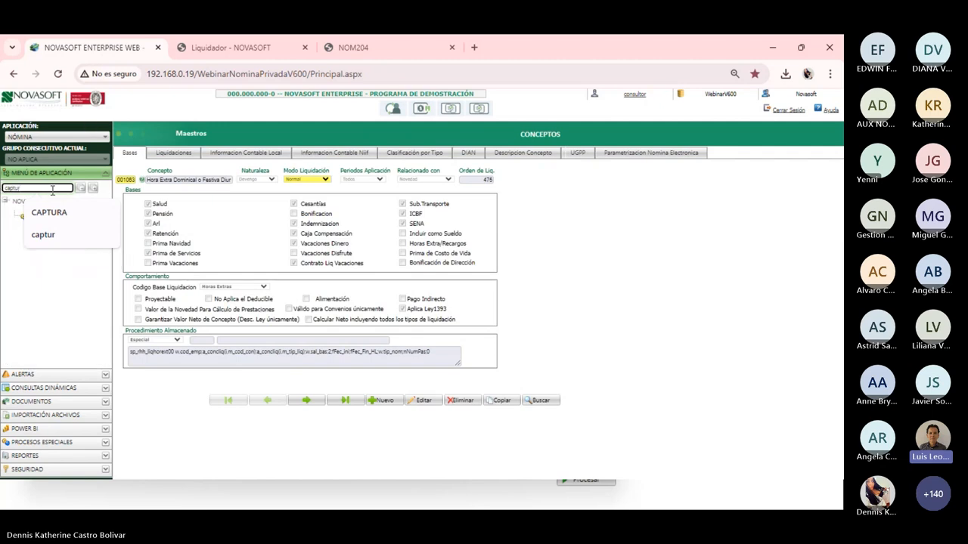
{"action": "left_click", "coordinate": [48, 212]}
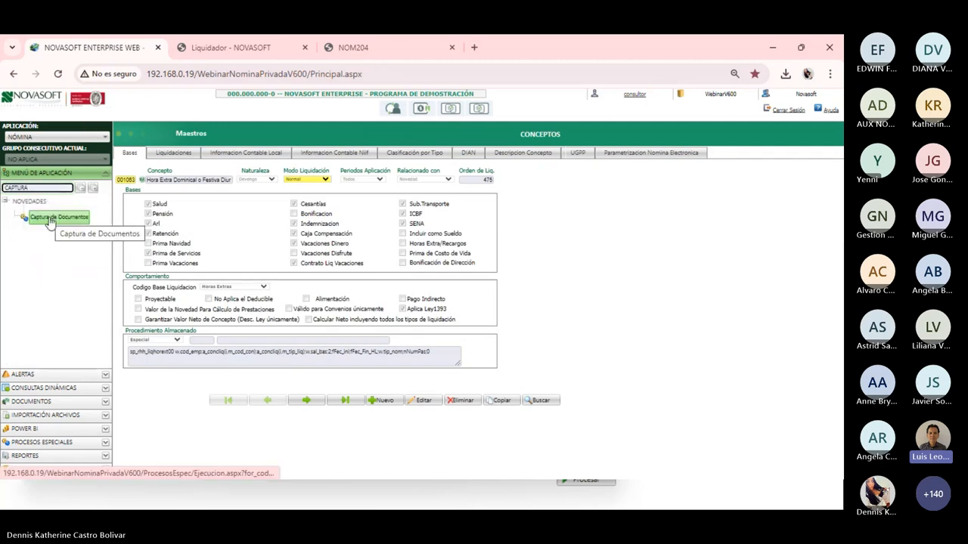
{"action": "left_click", "coordinate": [50, 219]}
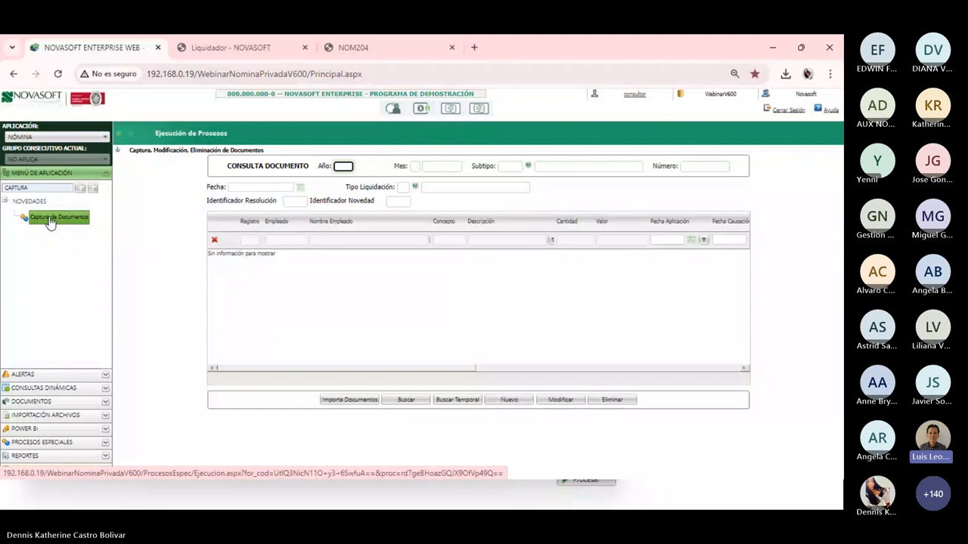
{"action": "left_click", "coordinate": [405, 400]}
{"action": "left_click", "coordinate": [344, 166]}
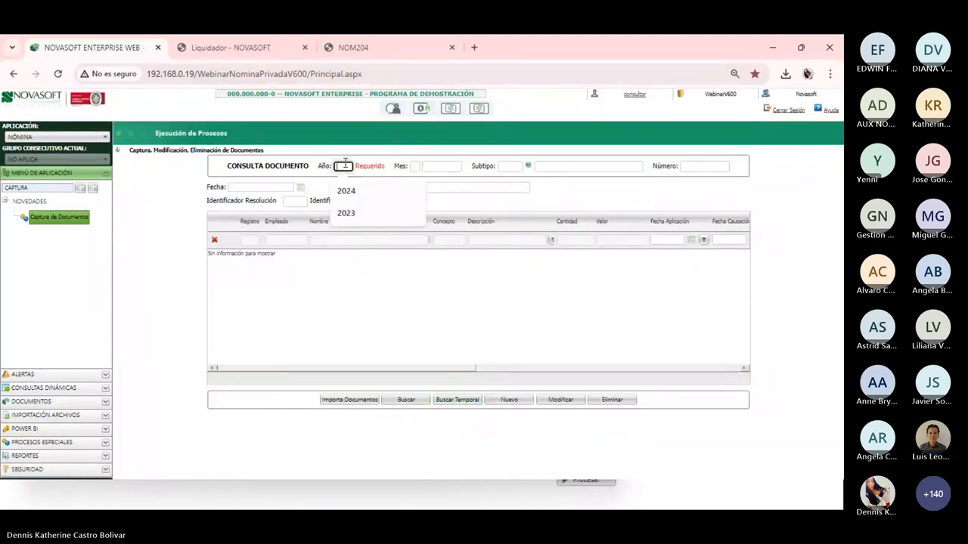
{"action": "type", "text": "2024"}
{"action": "key", "text": "Tab"}
{"action": "type", "text": "07"}
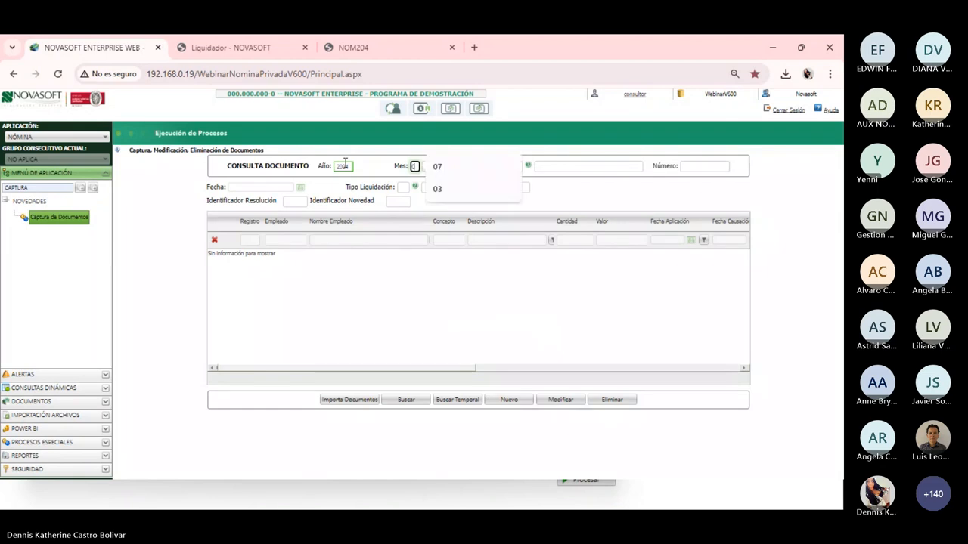
{"action": "key", "text": "Tab"}
{"action": "type", "text": "80"}
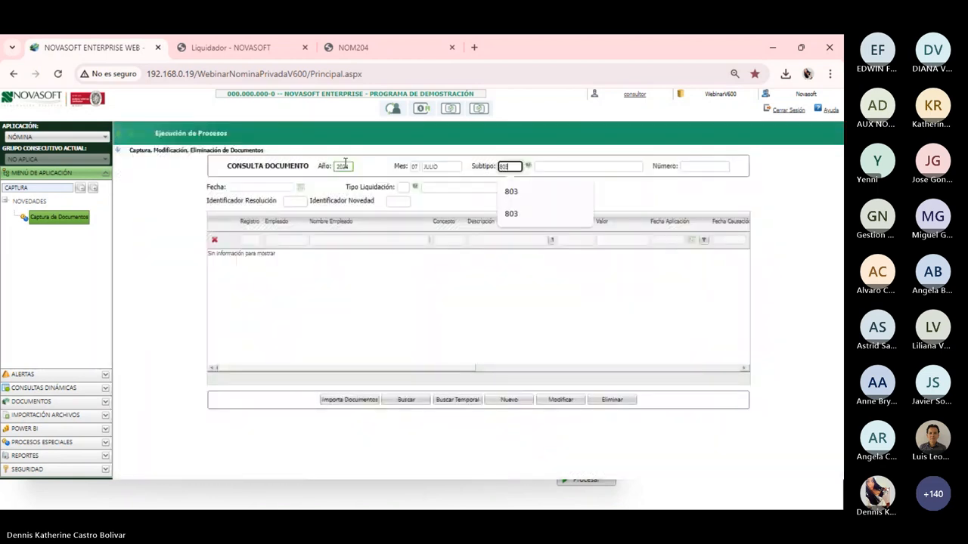
{"action": "type", "text": "3"}
{"action": "key", "text": "Tab"}
{"action": "left_click", "coordinate": [406, 399]}
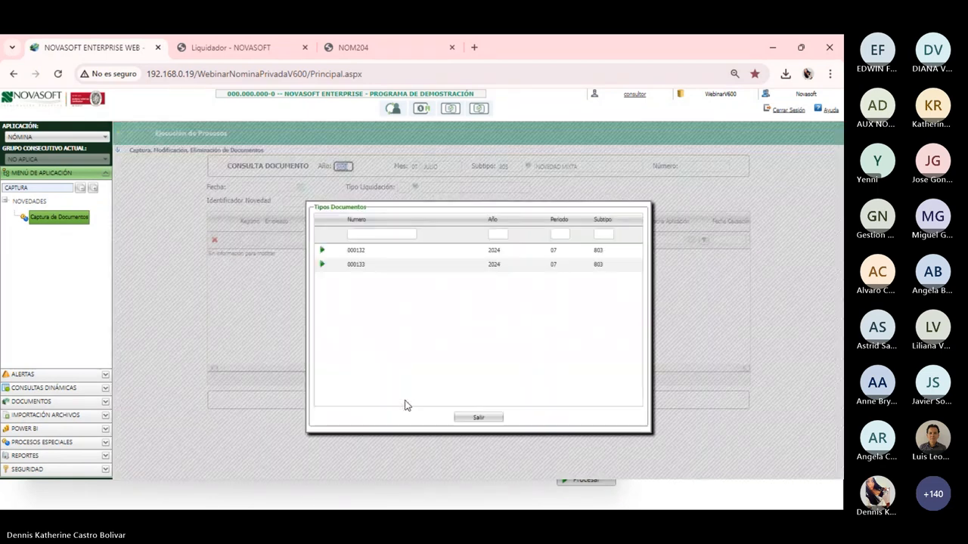
Open document 000133 and highlight its causation dates 14/07/2024 and 15/07/2024
{"action": "left_click", "coordinate": [321, 264]}
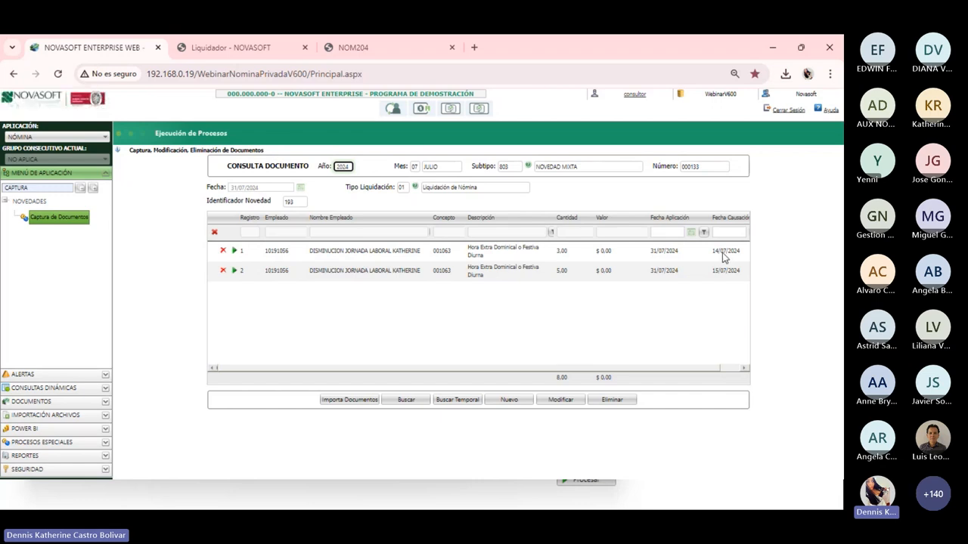
{"action": "left_click_drag", "start_coordinate": [711, 254], "coordinate": [741, 257]}
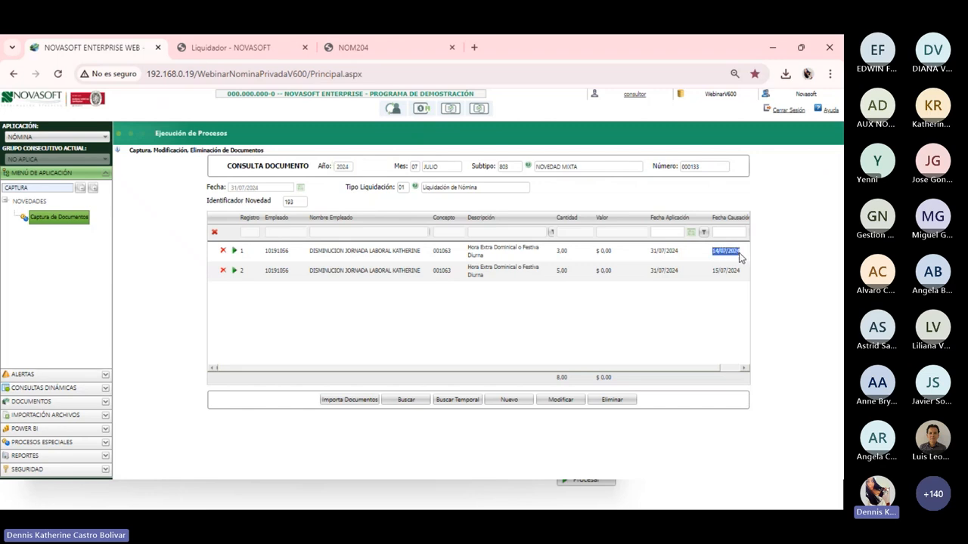
{"action": "left_click", "coordinate": [726, 263]}
{"action": "left_click_drag", "start_coordinate": [715, 257], "coordinate": [741, 256]}
{"action": "left_click_drag", "start_coordinate": [712, 272], "coordinate": [741, 278]}
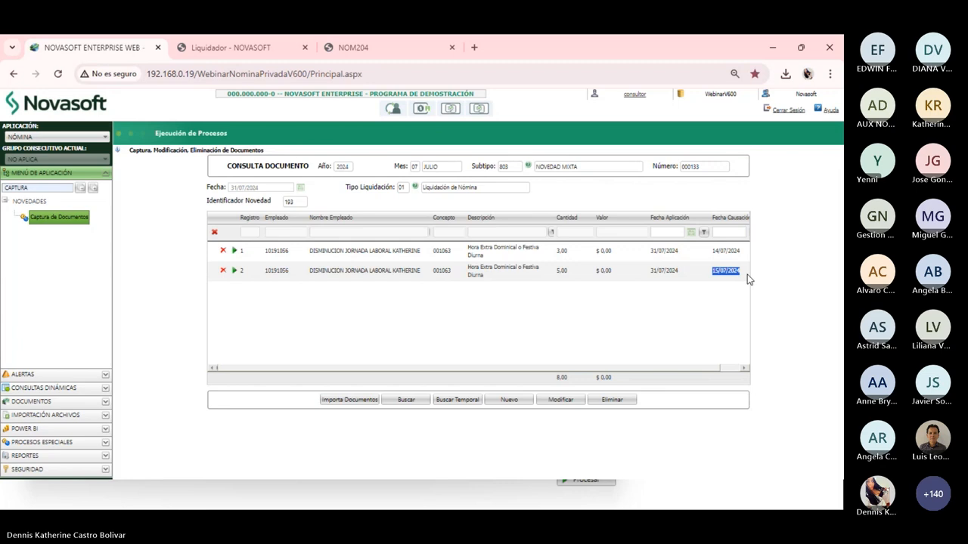
{"action": "left_click", "coordinate": [667, 307]}
{"action": "left_click_drag", "start_coordinate": [639, 369], "coordinate": [664, 369]}
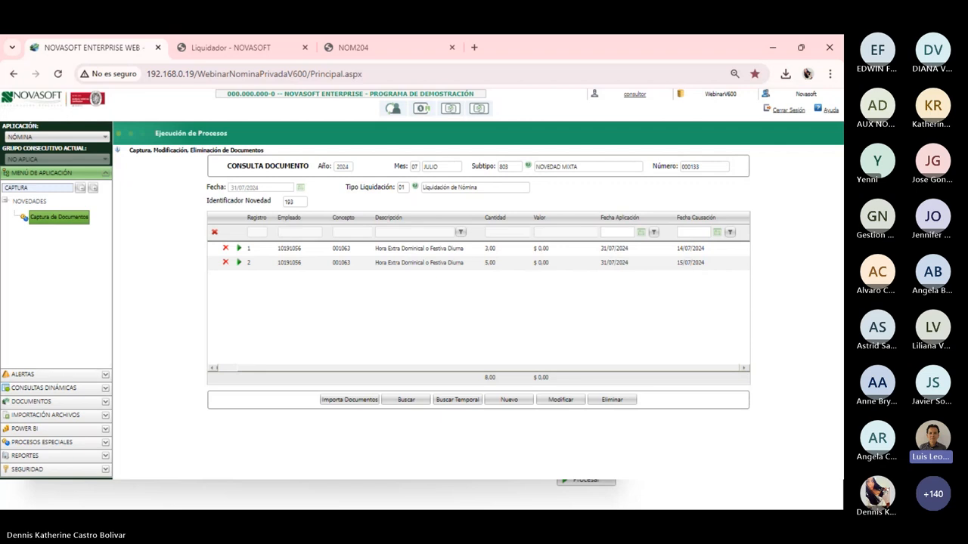
{"action": "mouse_move", "coordinate": [566, 509]}
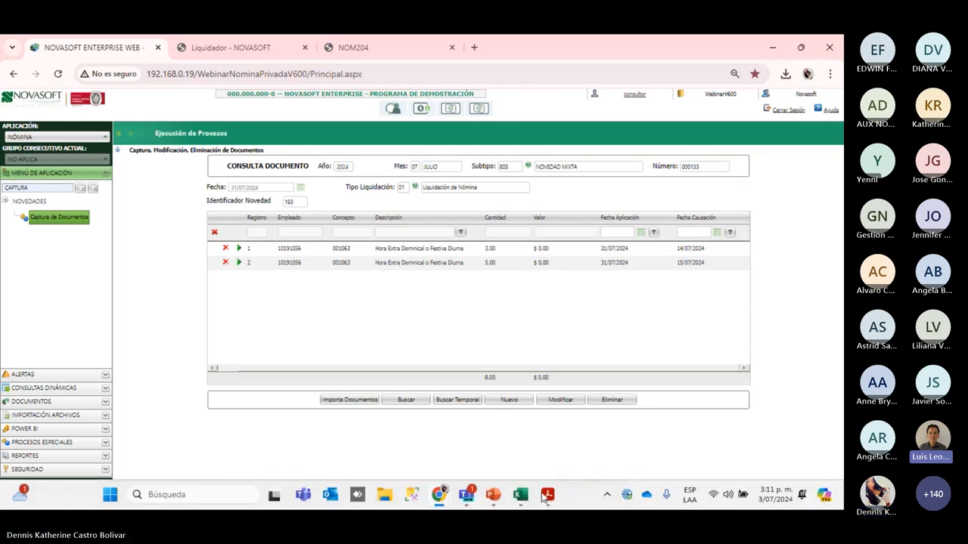
Bring Excel back, review the C5:D6 hours and hourly values, then minimize the workbook
{"action": "left_click", "coordinate": [520, 499]}
{"action": "left_click", "coordinate": [280, 340]}
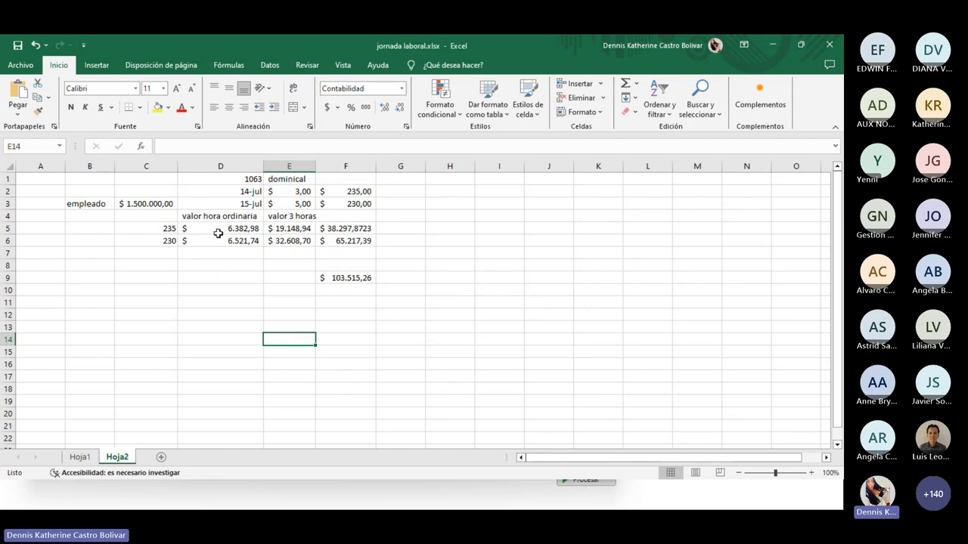
{"action": "left_click", "coordinate": [215, 230]}
{"action": "left_click", "coordinate": [162, 229]}
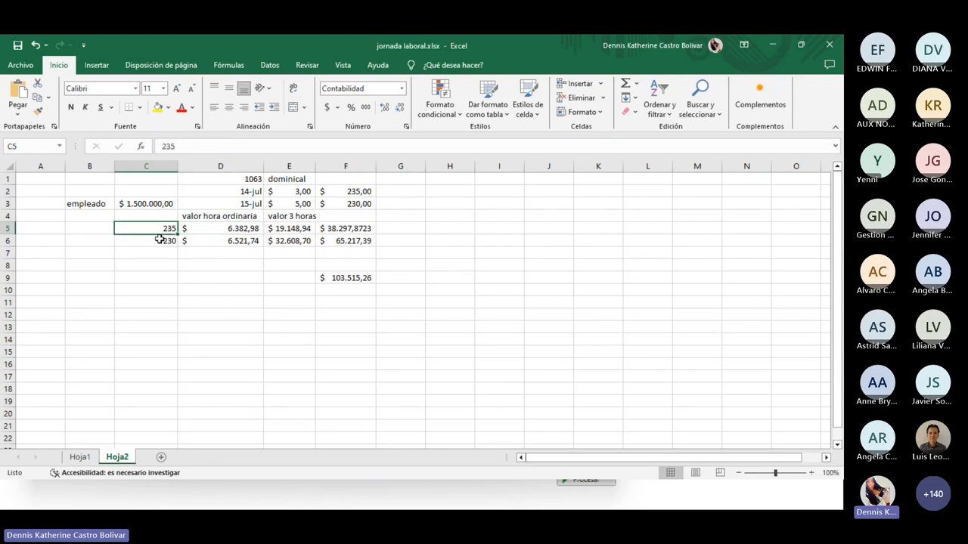
{"action": "left_click_drag", "start_coordinate": [160, 239], "coordinate": [199, 242]}
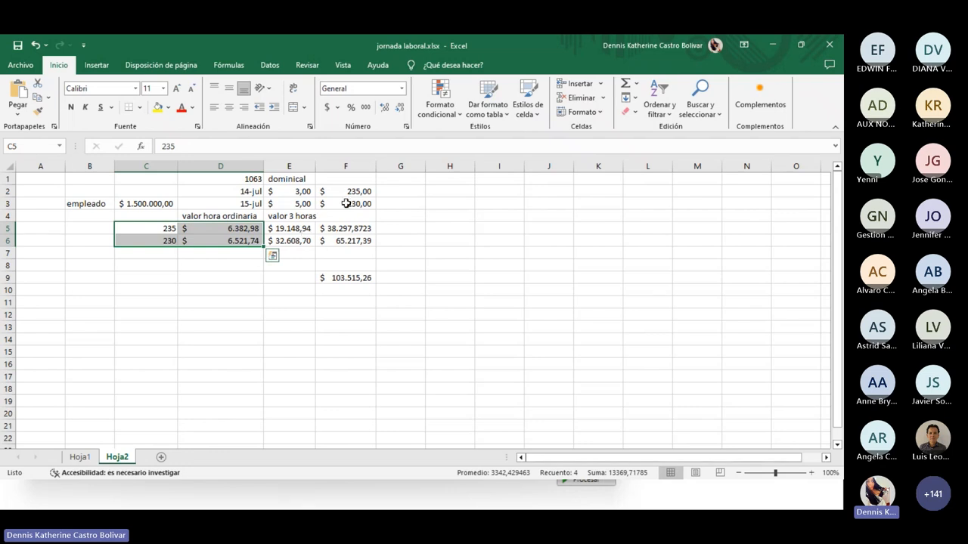
{"action": "left_click", "coordinate": [288, 269]}
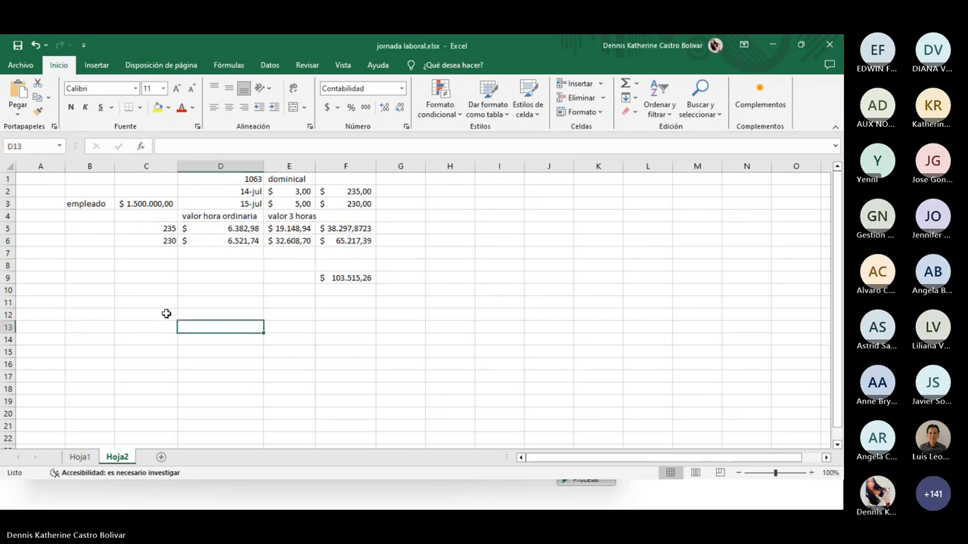
{"action": "left_click", "coordinate": [96, 294]}
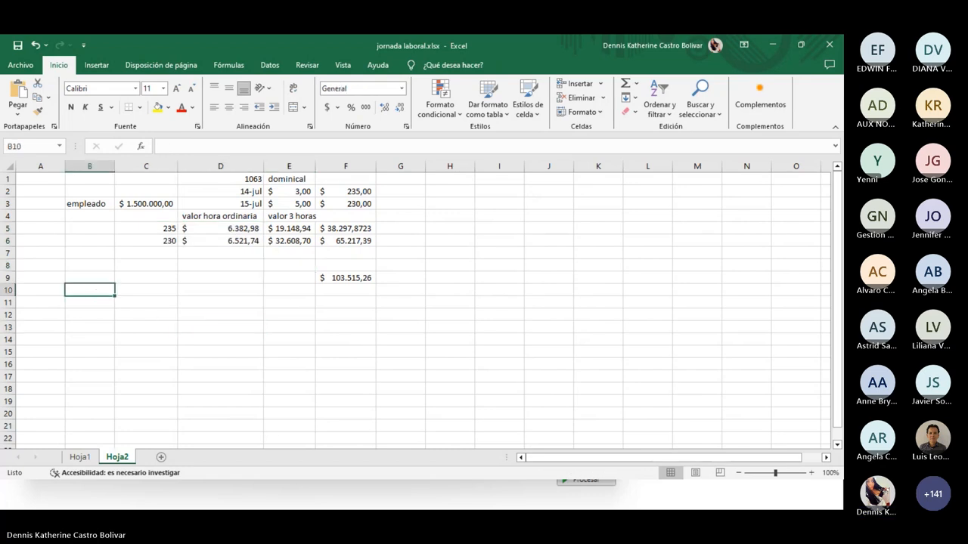
{"action": "left_click", "coordinate": [772, 45]}
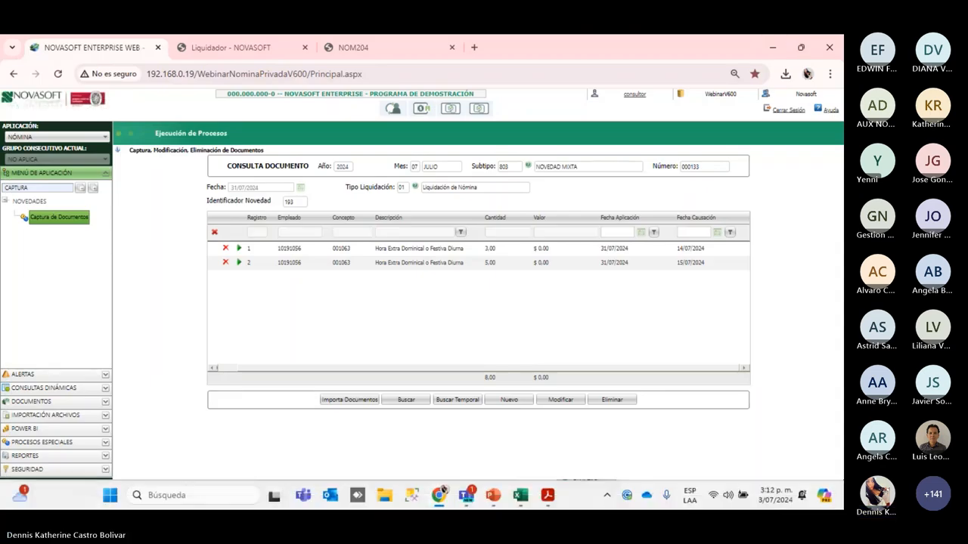
Move the webinar deck to its Agenda slide, then return to the Novasoft browser window
{"action": "mouse_move", "coordinate": [493, 495]}
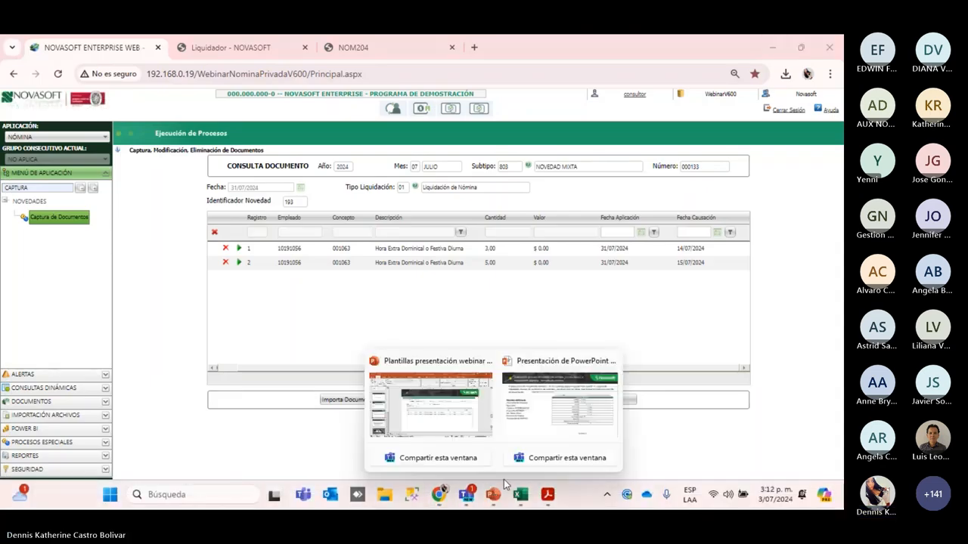
{"action": "left_click", "coordinate": [461, 429]}
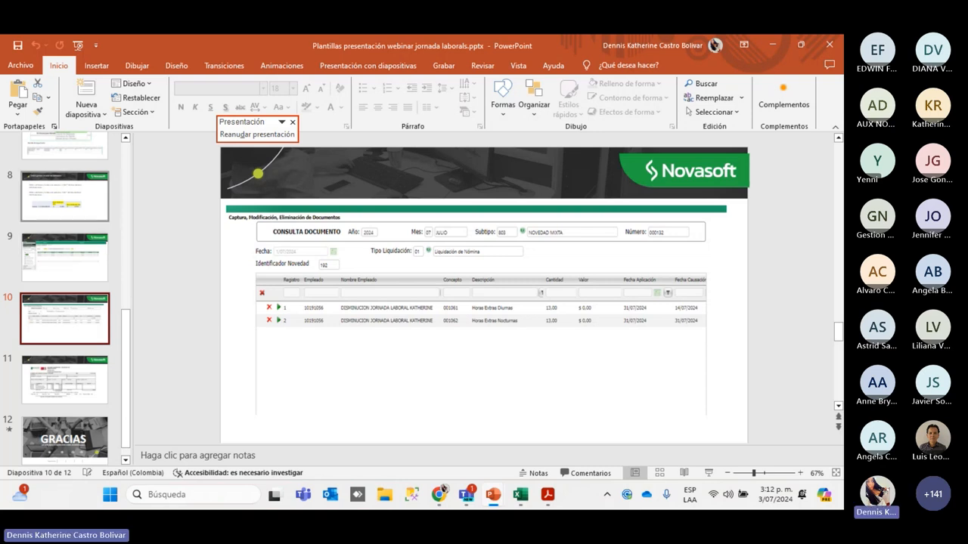
{"action": "scroll", "coordinate": [65, 219], "scroll_direction": "up", "scroll_amount": 2}
{"action": "scroll", "coordinate": [65, 294], "scroll_direction": "up", "scroll_amount": 4}
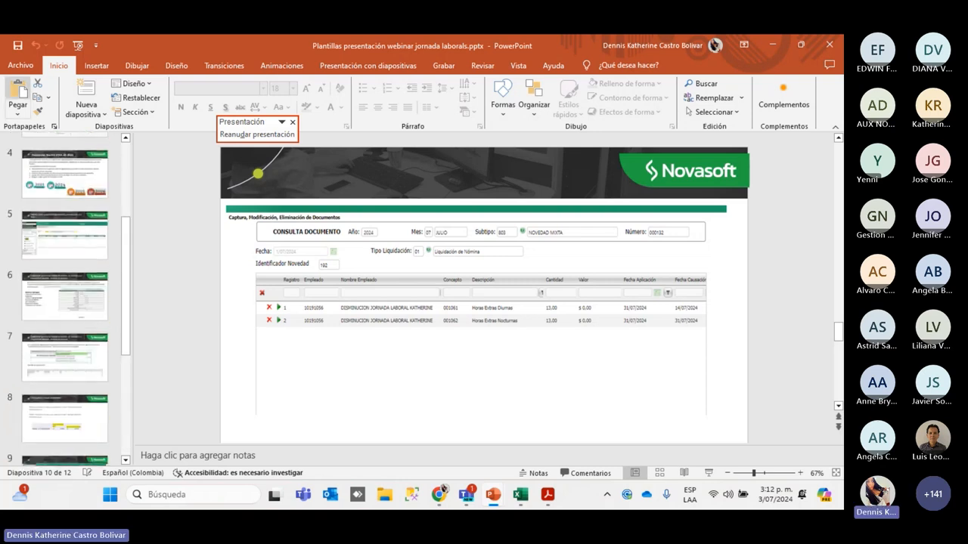
{"action": "scroll", "coordinate": [64, 295], "scroll_direction": "up", "scroll_amount": 2}
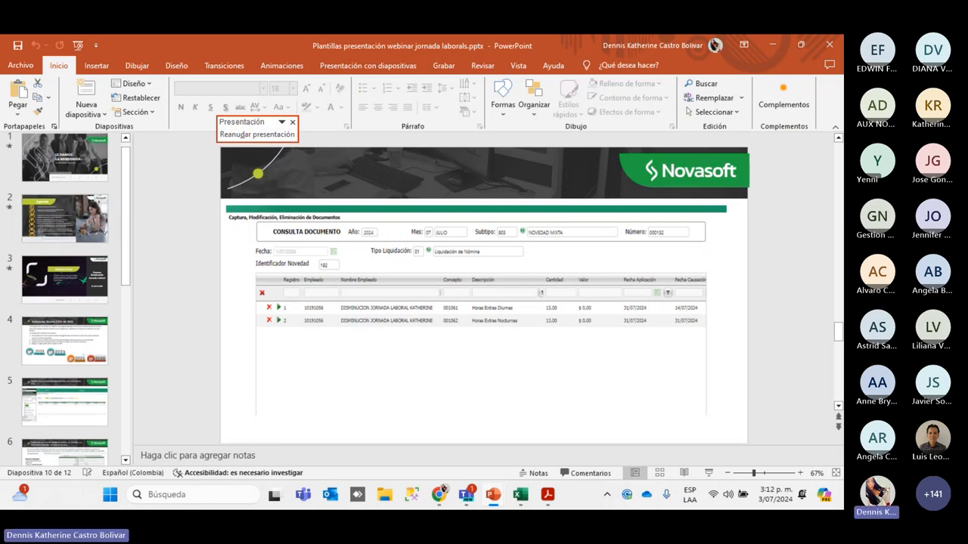
{"action": "left_click", "coordinate": [64, 218]}
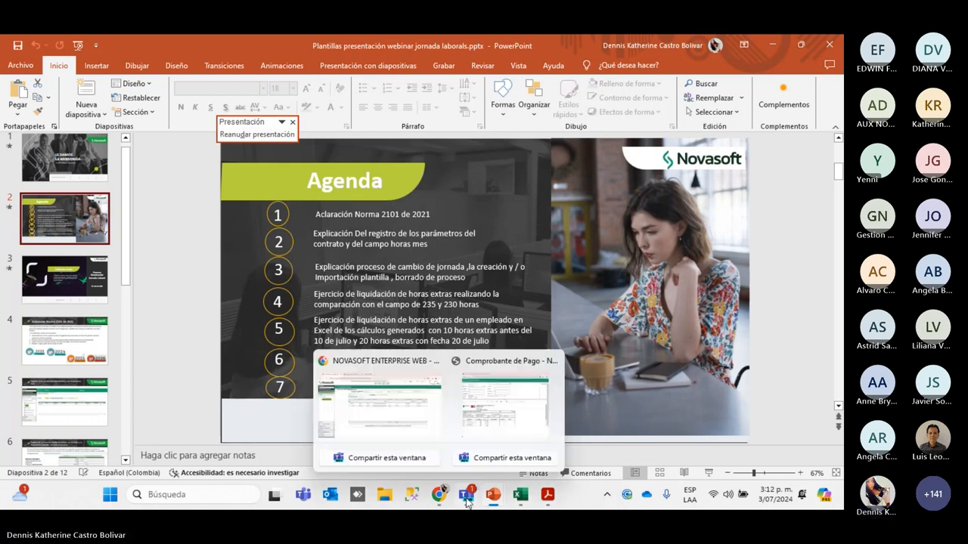
{"action": "mouse_move", "coordinate": [465, 500]}
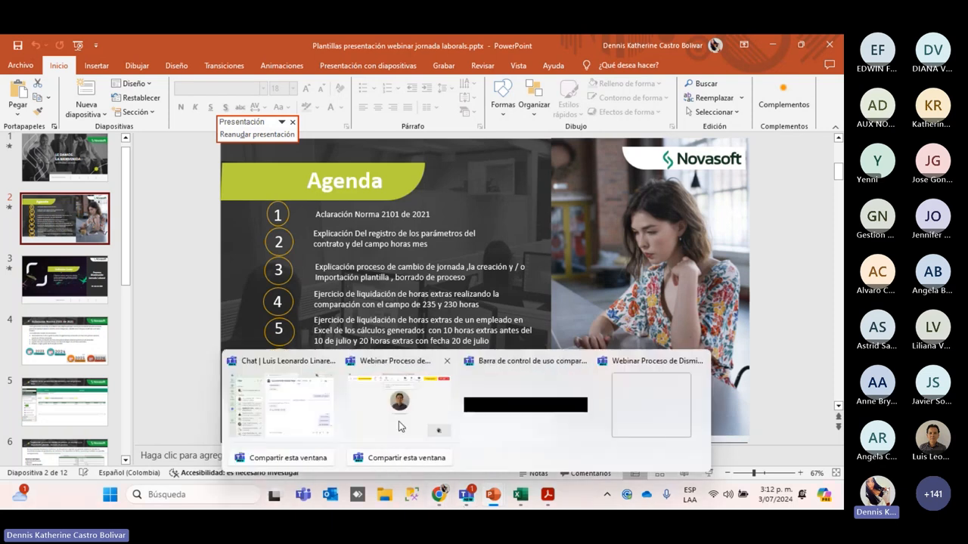
{"action": "left_click", "coordinate": [403, 434]}
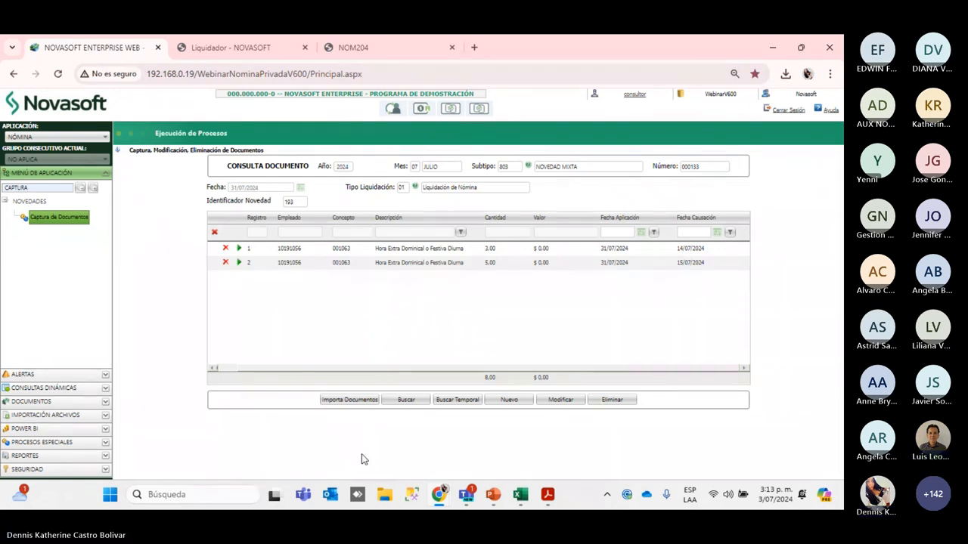
{"action": "left_click", "coordinate": [412, 405]}
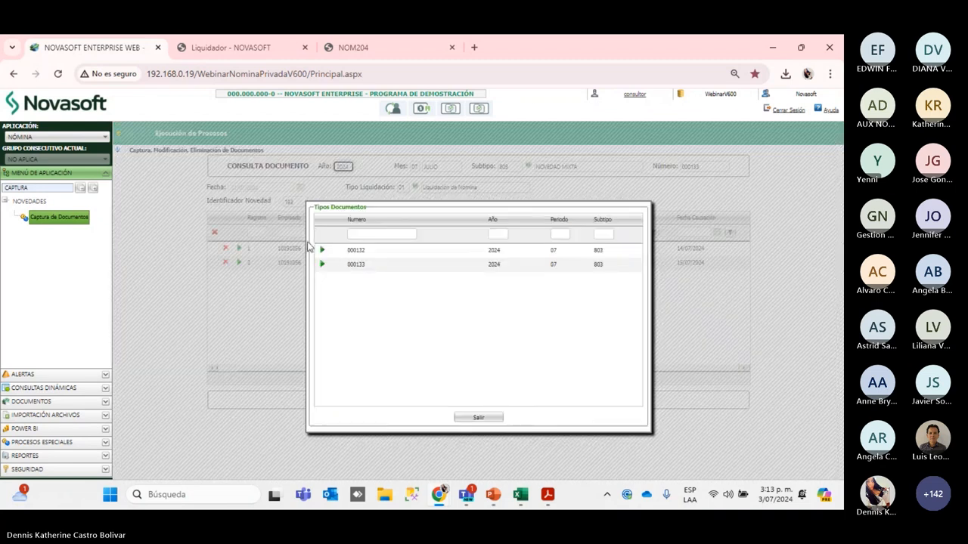
Load document 000132 and point out its 13.00 daytime and nighttime quantities and 14/07/2024 date
{"action": "double_click", "coordinate": [321, 250]}
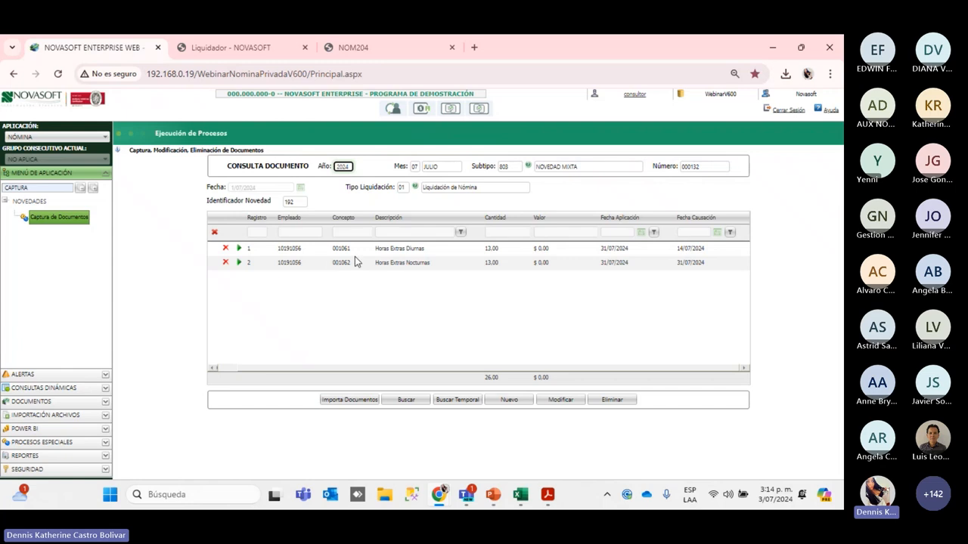
{"action": "left_click", "coordinate": [491, 253]}
{"action": "left_click", "coordinate": [697, 251]}
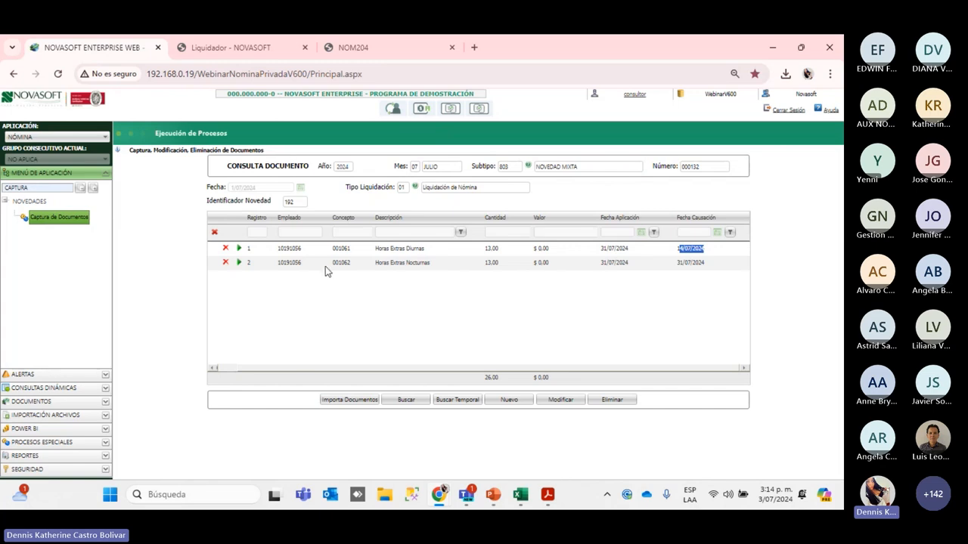
{"action": "left_click", "coordinate": [487, 267]}
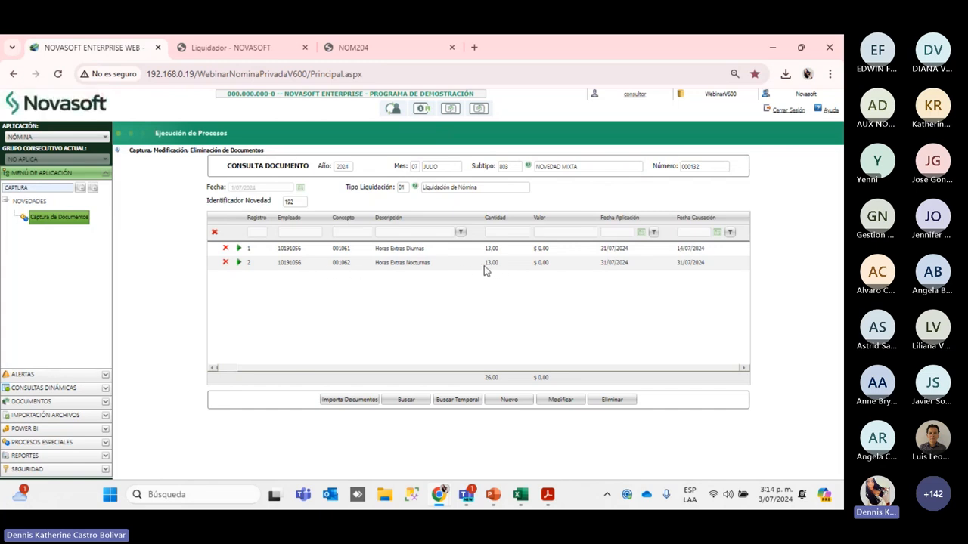
{"action": "left_click", "coordinate": [503, 270]}
Bring the NOM204.pdf payslip to the front from the taskbar
{"action": "left_click_drag", "start_coordinate": [33, 188], "coordinate": [3, 187]}
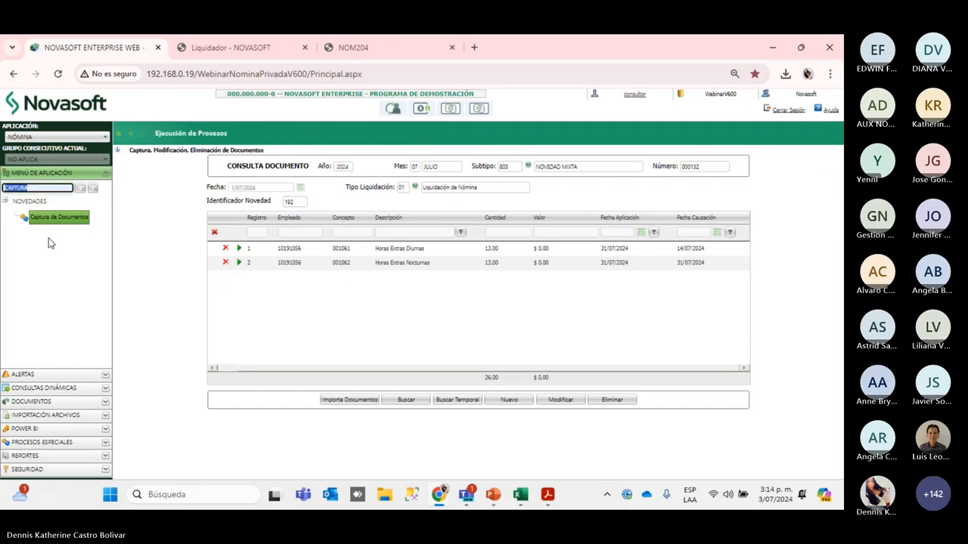
{"action": "left_click", "coordinate": [548, 495]}
{"action": "left_click", "coordinate": [311, 311]}
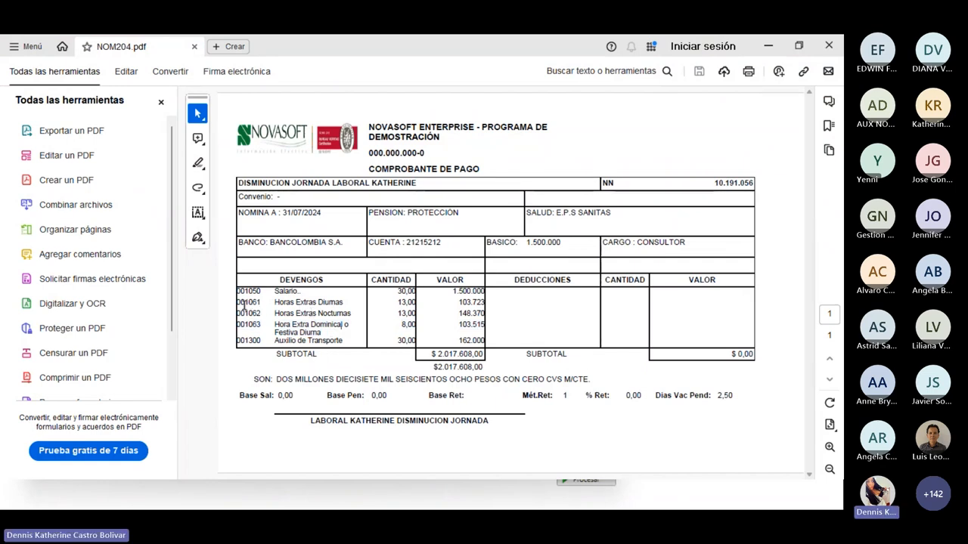
Highlight the payslip's 001061 line (103.723) and 001062 line (148.370), then minimize Acrobat
{"action": "left_click_drag", "start_coordinate": [244, 303], "coordinate": [484, 304]}
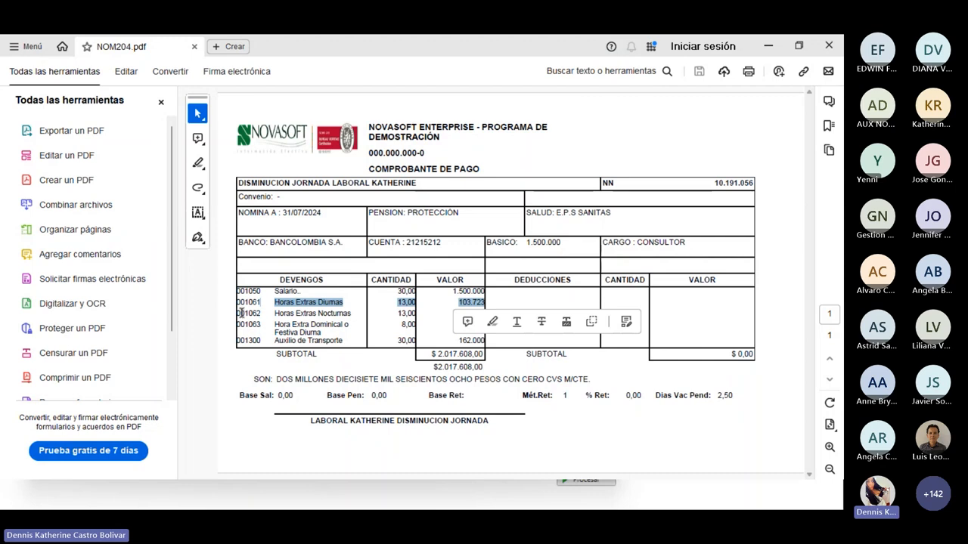
{"action": "left_click_drag", "start_coordinate": [241, 312], "coordinate": [483, 314]}
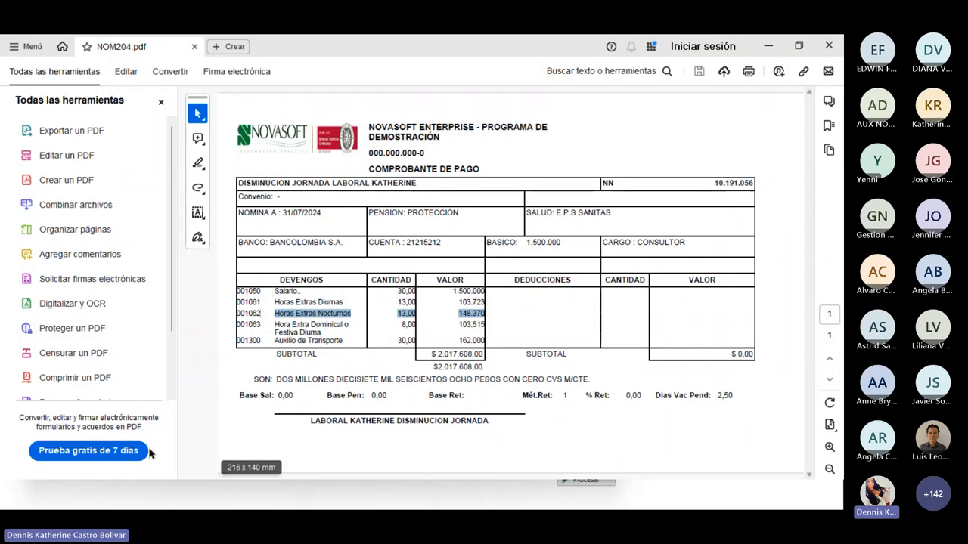
{"action": "left_click", "coordinate": [768, 43]}
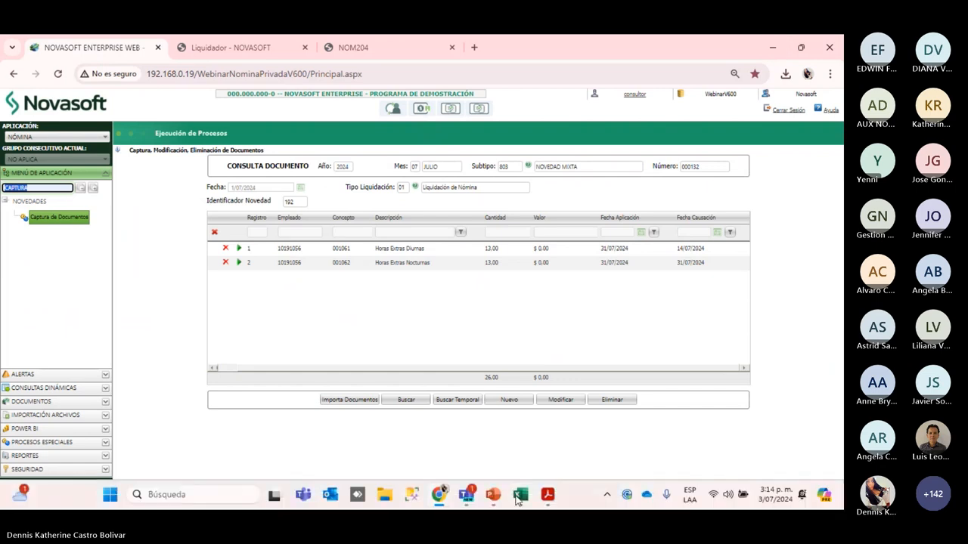
Show jornada laboral.xlsx on Hoja1 with the $ 103.723,40 and $ 148.369,57 overtime totals
{"action": "left_click", "coordinate": [519, 505]}
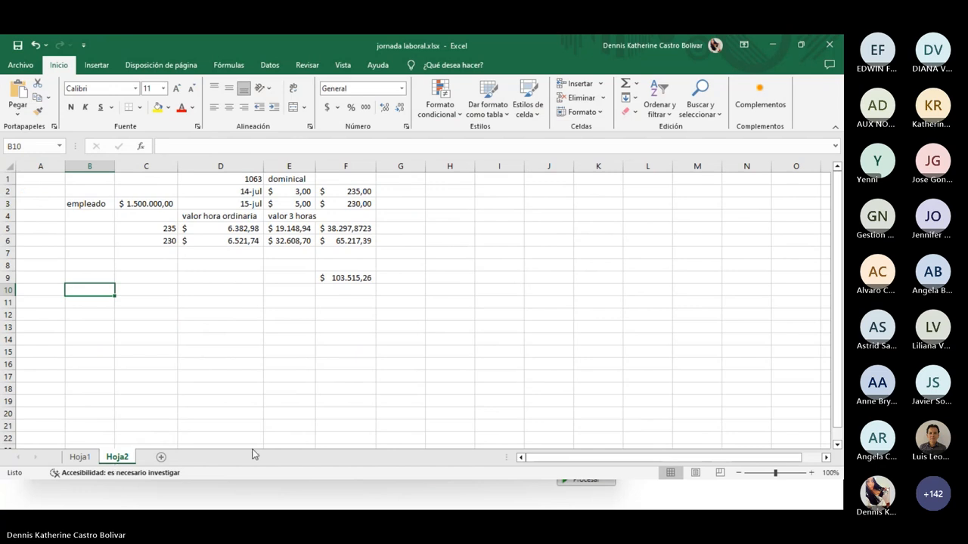
{"action": "left_click", "coordinate": [79, 459]}
{"action": "scroll", "coordinate": [87, 332], "scroll_direction": "up", "scroll_amount": 2}
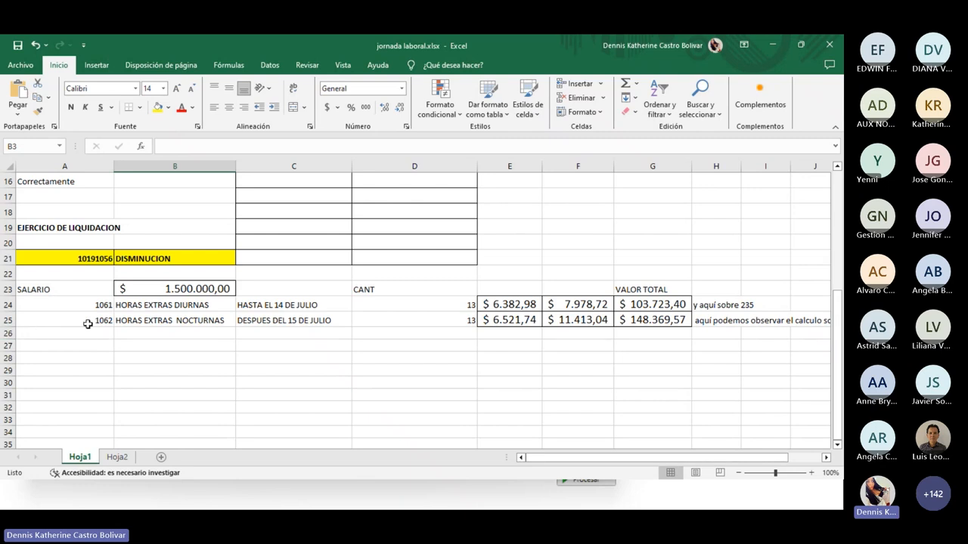
Check E24's ordinary hourly value, the 1.500.000 salary in B23 divided by 235
{"action": "left_click", "coordinate": [178, 287]}
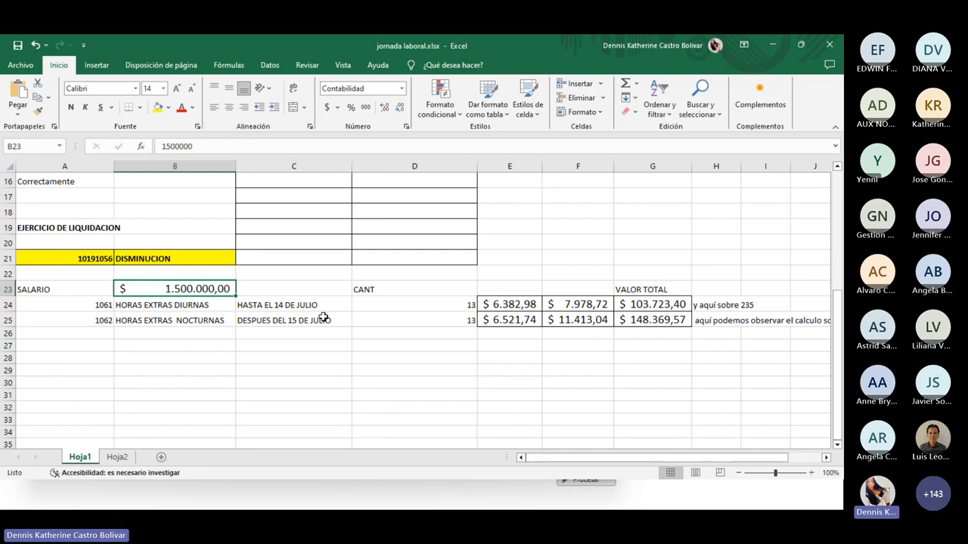
{"action": "key", "text": "Down"}
{"action": "key", "text": "Right"}
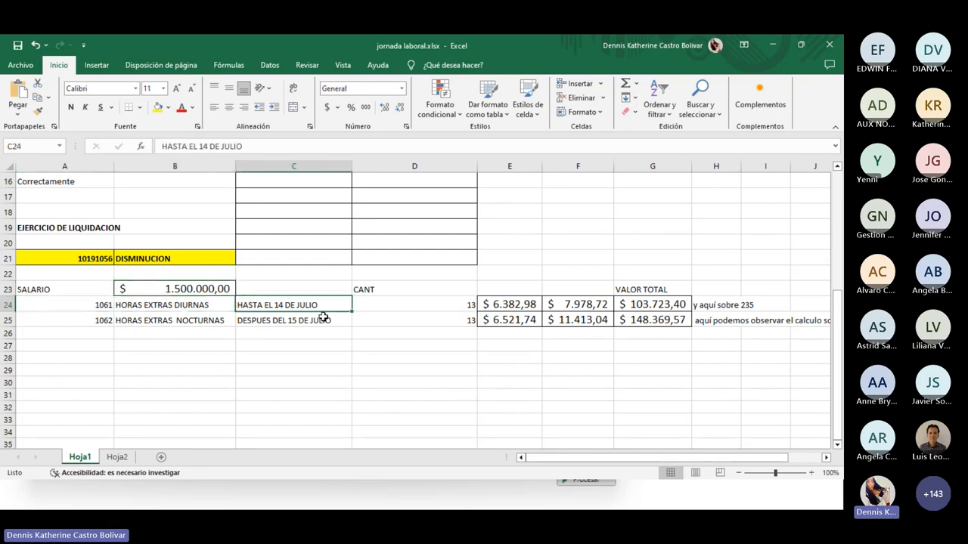
{"action": "key", "text": "Right"}
{"action": "key", "text": "Right"}
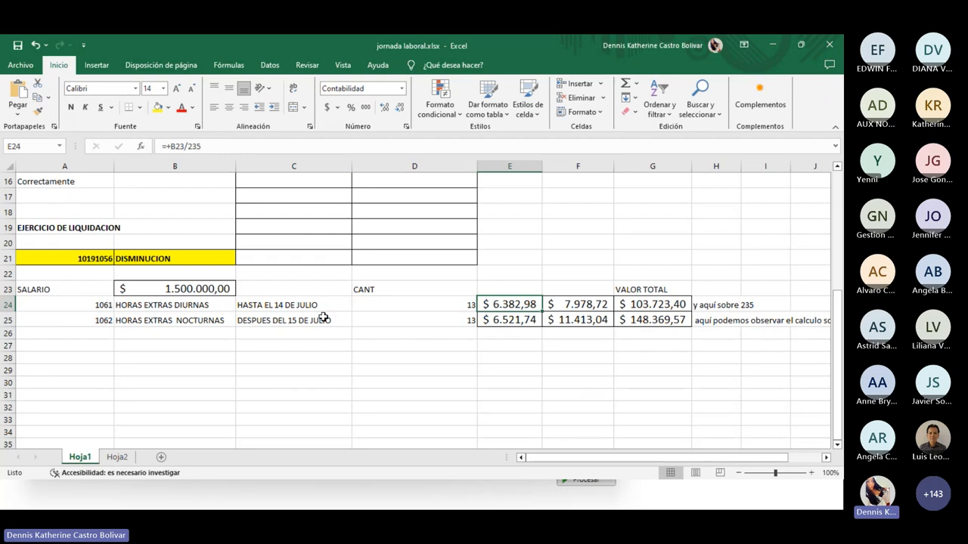
{"action": "key", "text": "XF86AudioRaiseVolume"}
{"action": "key", "text": "F2"}
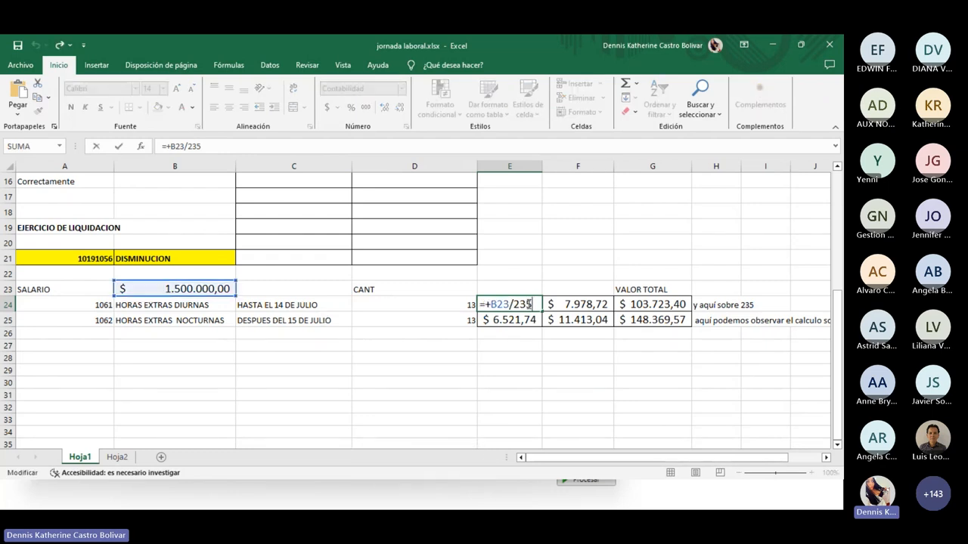
{"action": "key", "text": "Return"}
Label E23 with the column heading 'valor ordinaria'
{"action": "left_click", "coordinate": [519, 294]}
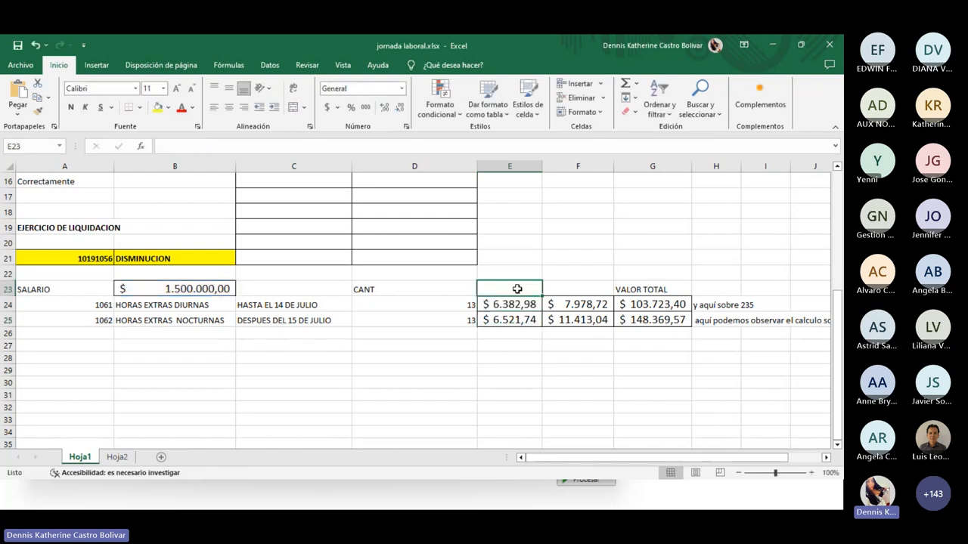
{"action": "type", "text": "valor or"}
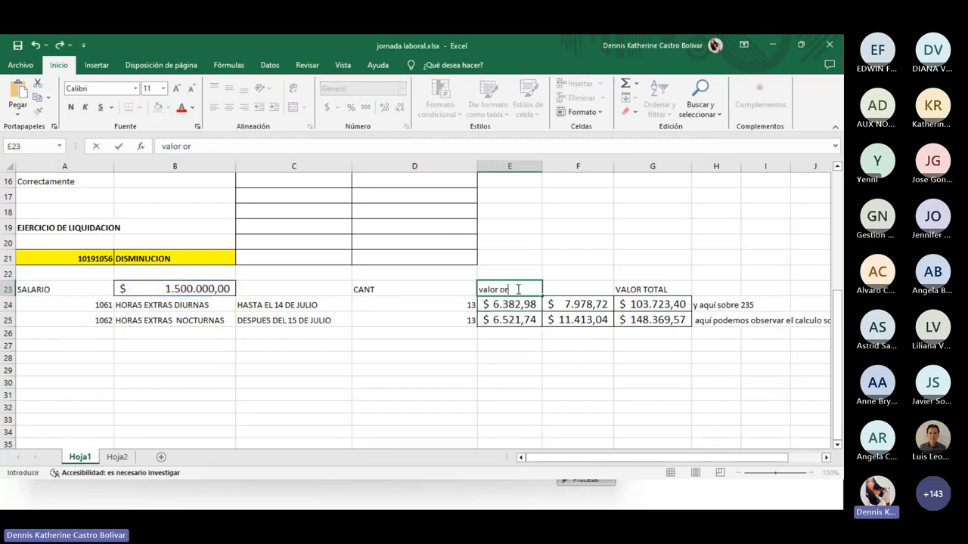
{"action": "type", "text": "dinaria"}
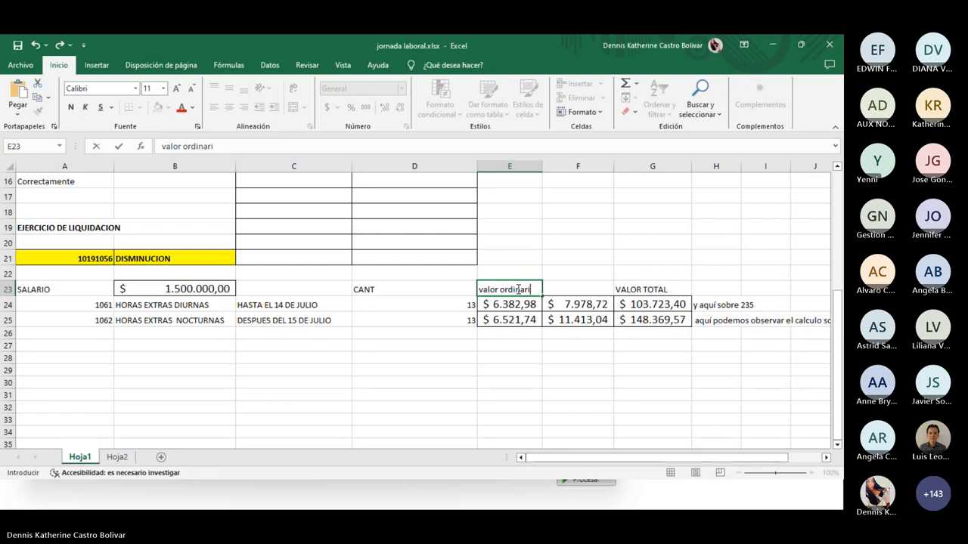
{"action": "key", "text": "Tab"}
Review F24's E24×1,25 surcharge and G24's =+F24*D24 daytime total, reading H24's note
{"action": "left_click", "coordinate": [586, 305]}
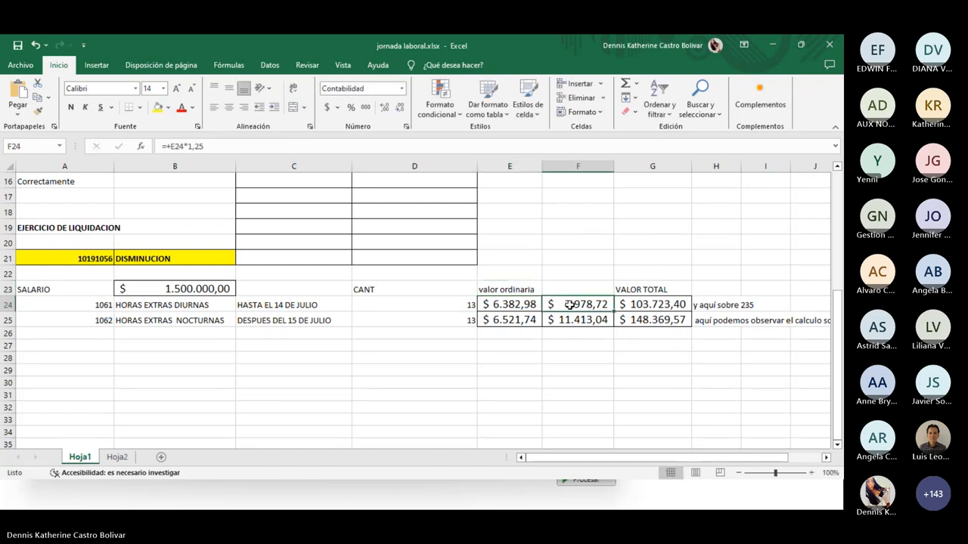
{"action": "double_click", "coordinate": [597, 303]}
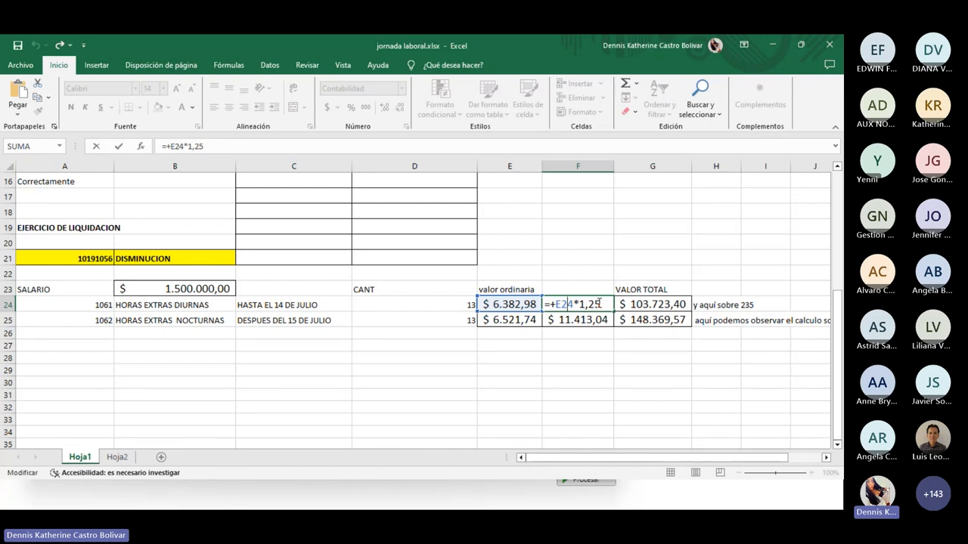
{"action": "left_click", "coordinate": [592, 288]}
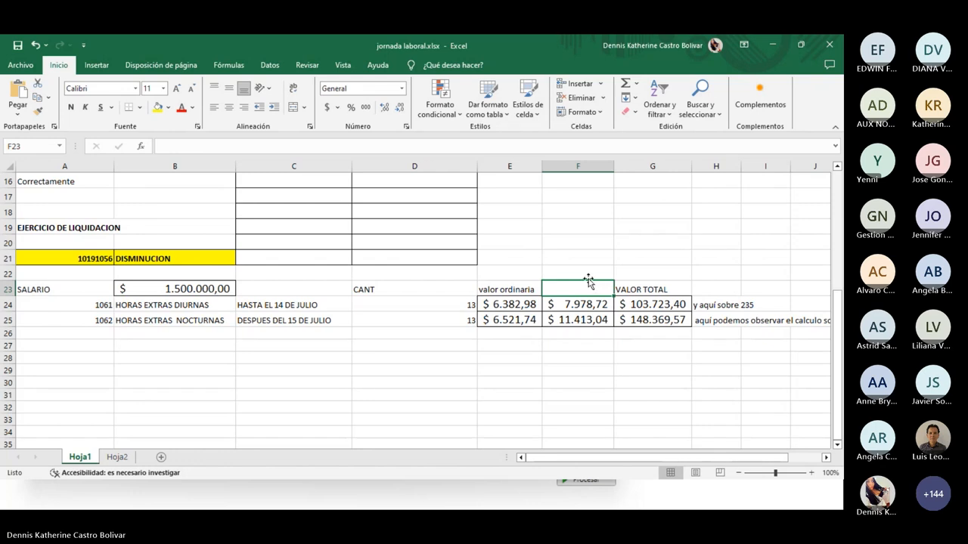
{"action": "double_click", "coordinate": [658, 304]}
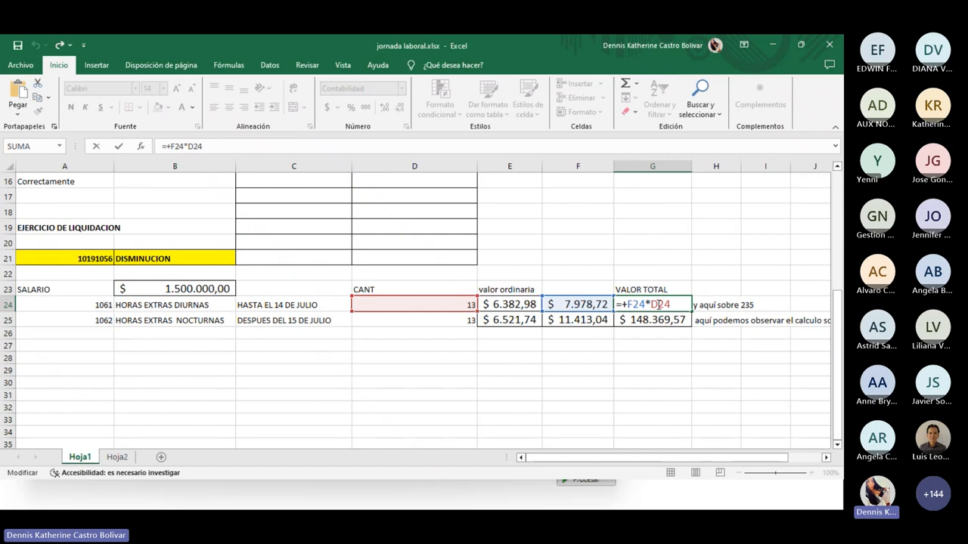
{"action": "key", "text": "Escape"}
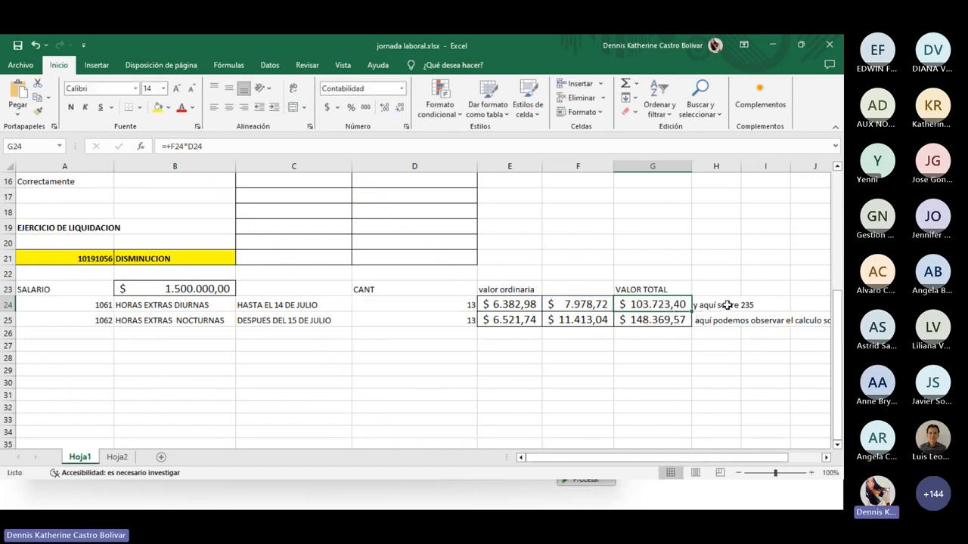
{"action": "left_click", "coordinate": [726, 305]}
{"action": "left_click", "coordinate": [647, 305]}
{"action": "left_click", "coordinate": [283, 319]}
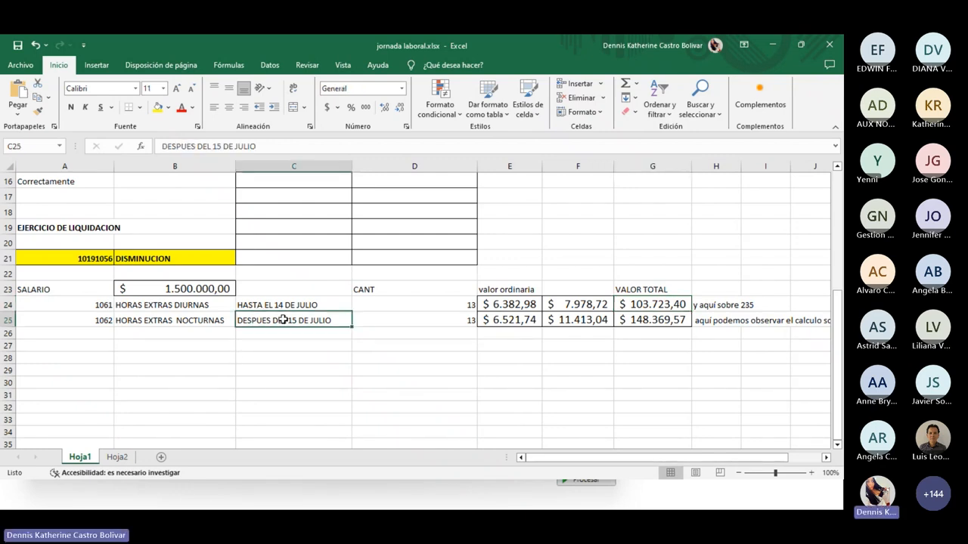
Review E25's hourly value $ 6.521,74 and F25's 1,75 surcharge giving $ 11.413,04
{"action": "left_click", "coordinate": [141, 319]}
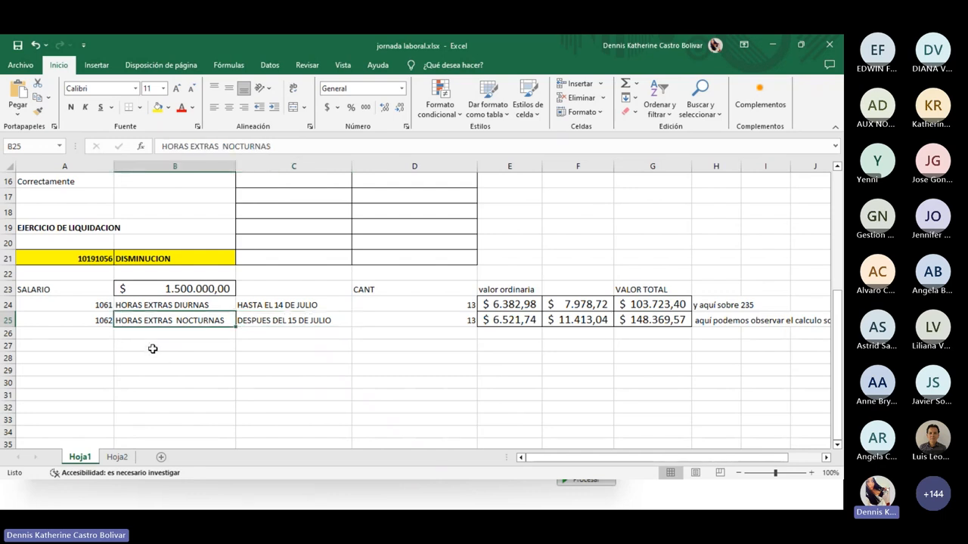
{"action": "key", "text": "Right"}
{"action": "key", "text": "Right"}
{"action": "key", "text": "Right"}
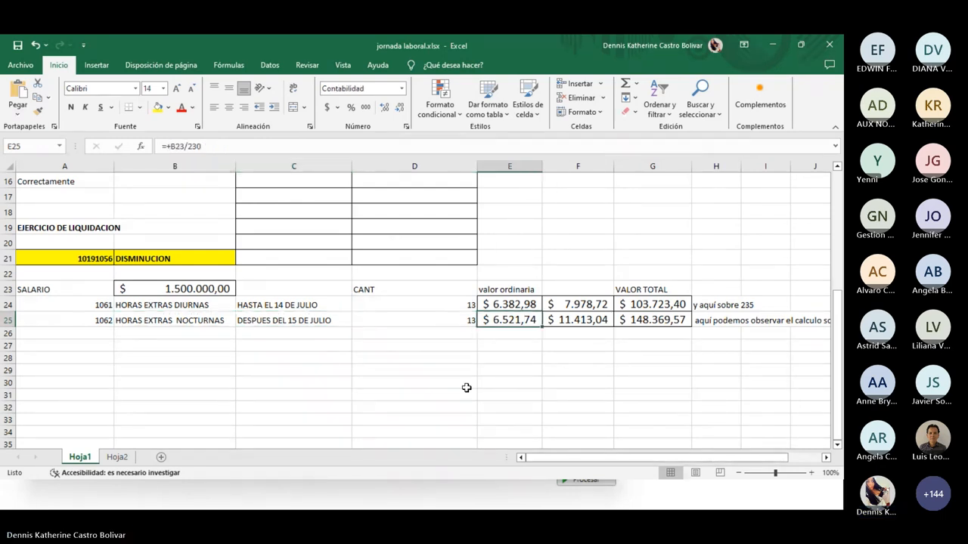
{"action": "key", "text": "F2"}
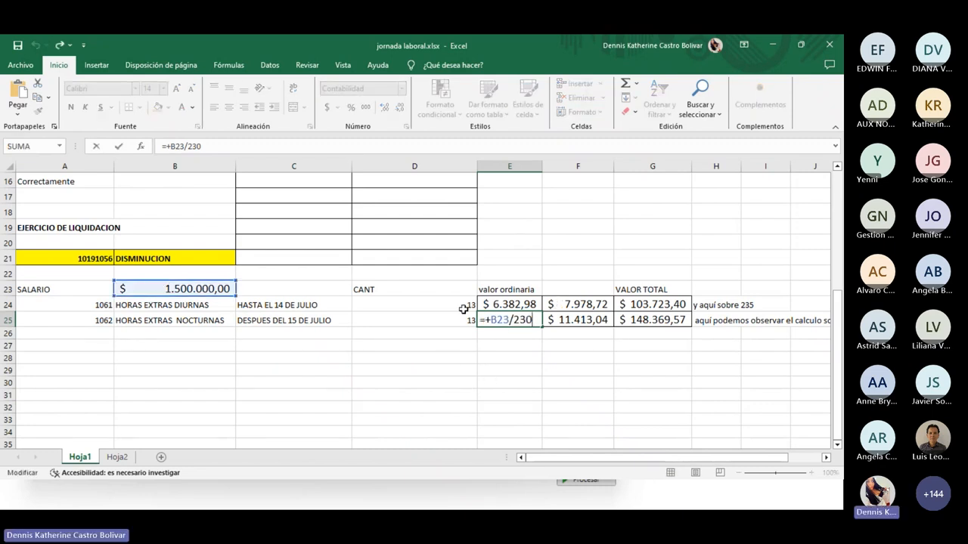
{"action": "left_click", "coordinate": [530, 335]}
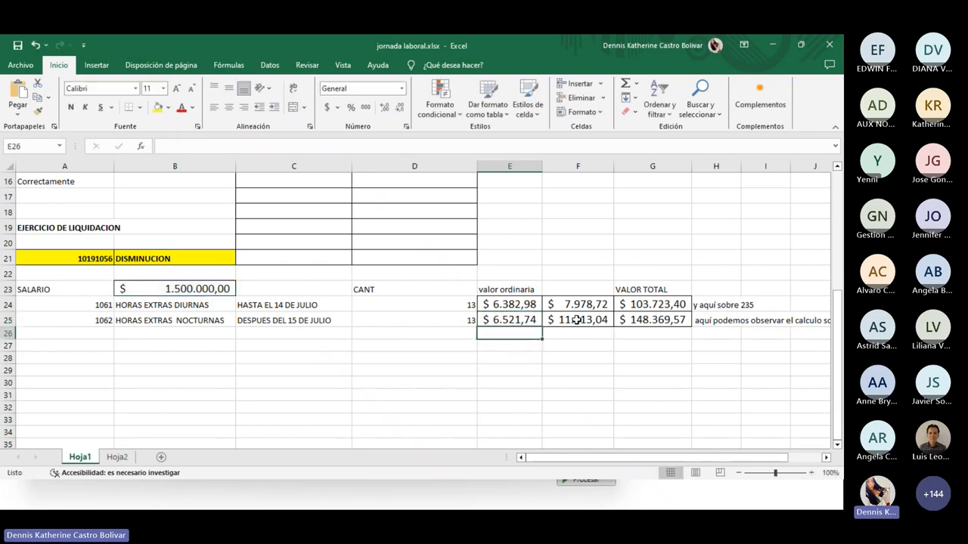
{"action": "double_click", "coordinate": [577, 321]}
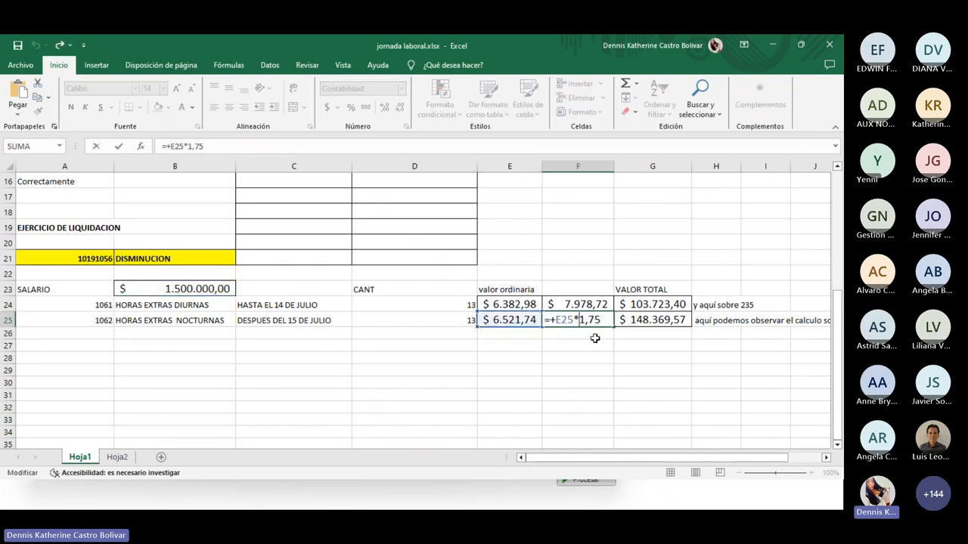
{"action": "left_click", "coordinate": [595, 338]}
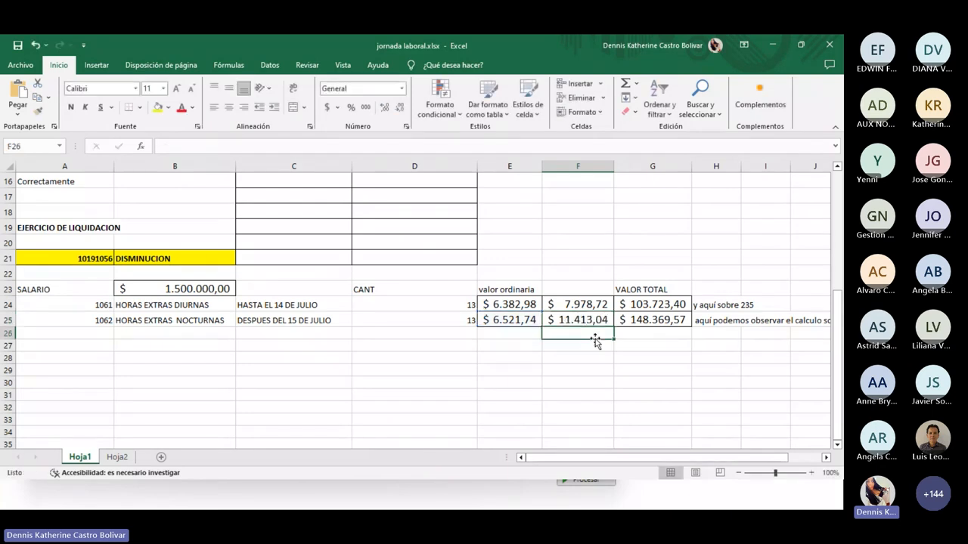
Confirm G25's F25×D25 total of $ 148.369,57, then bring up the payslip PDF
{"action": "key", "text": "Right"}
{"action": "key", "text": "Up"}
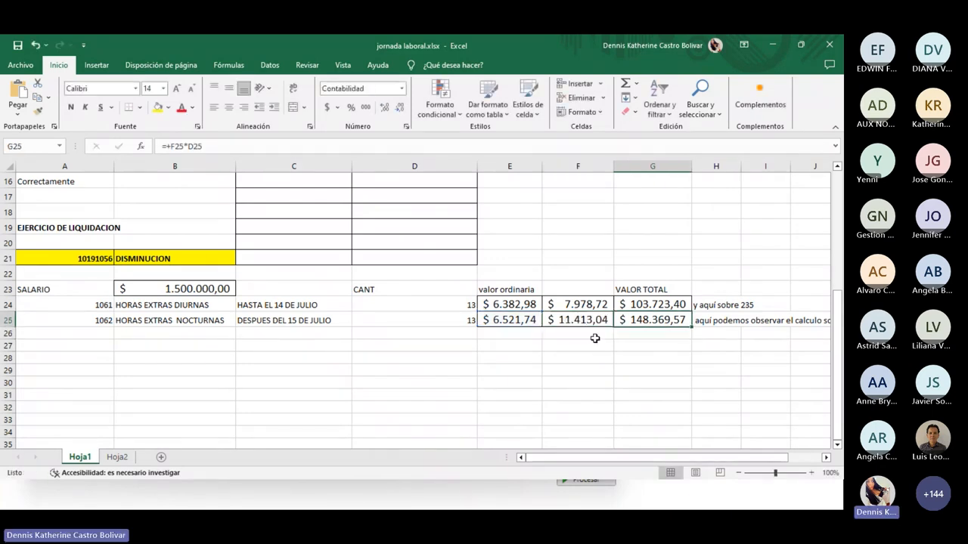
{"action": "key", "text": "F2"}
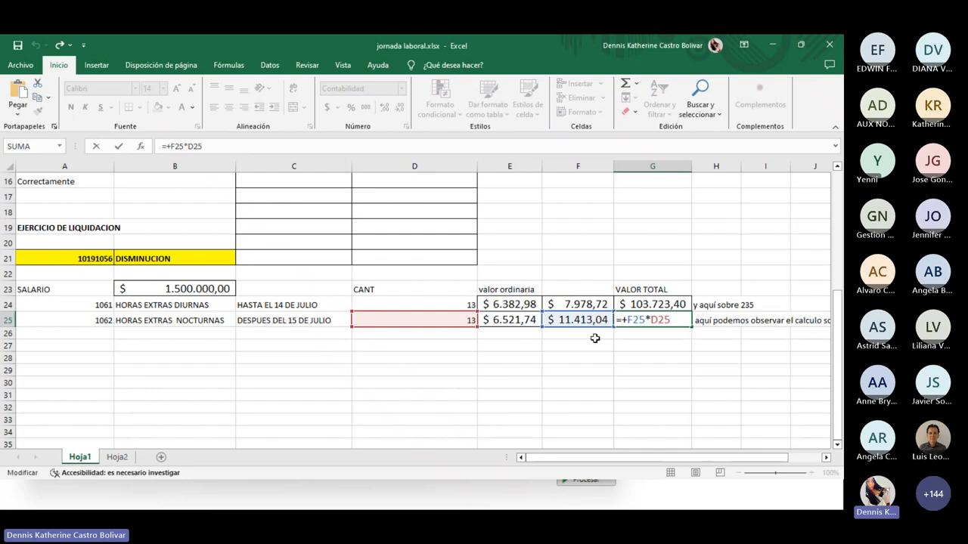
{"action": "key", "text": "Return"}
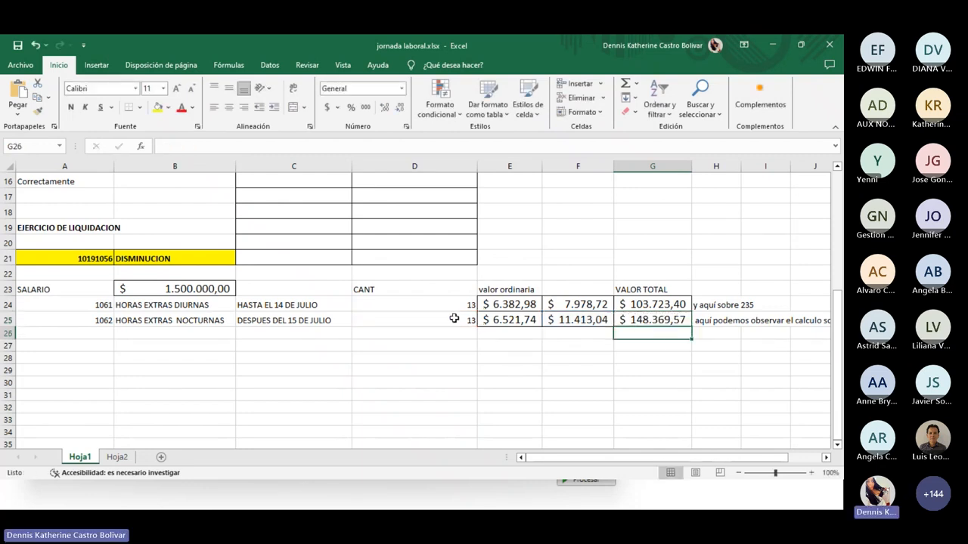
{"action": "left_click", "coordinate": [655, 325]}
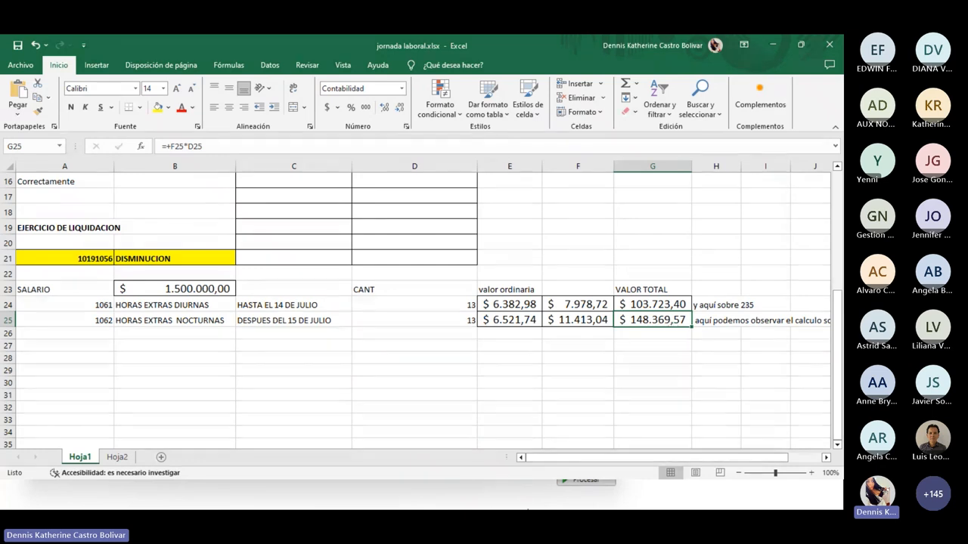
{"action": "left_click", "coordinate": [548, 493]}
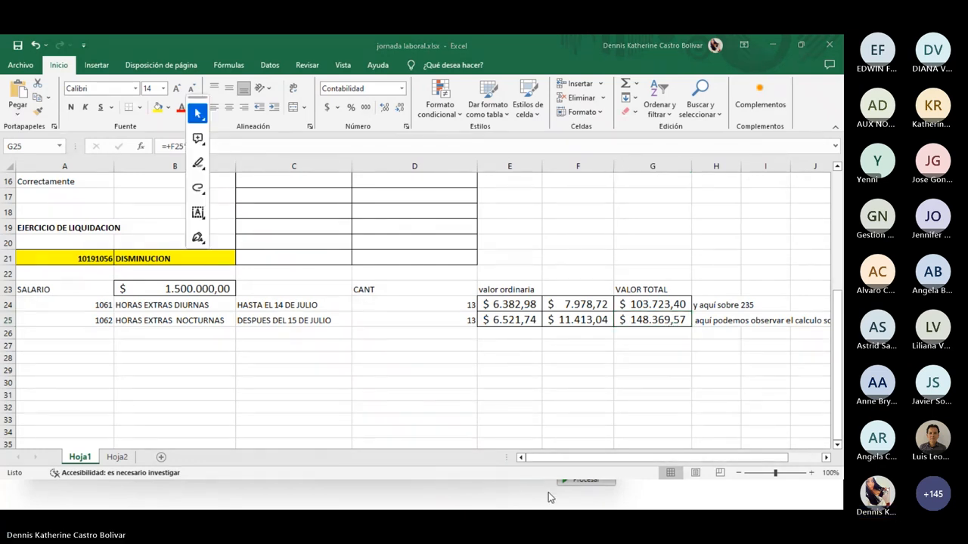
Highlight 148.370 in the Horas Extras Nocturnas VALOR column, then minimize Acrobat
{"action": "left_click", "coordinate": [462, 314]}
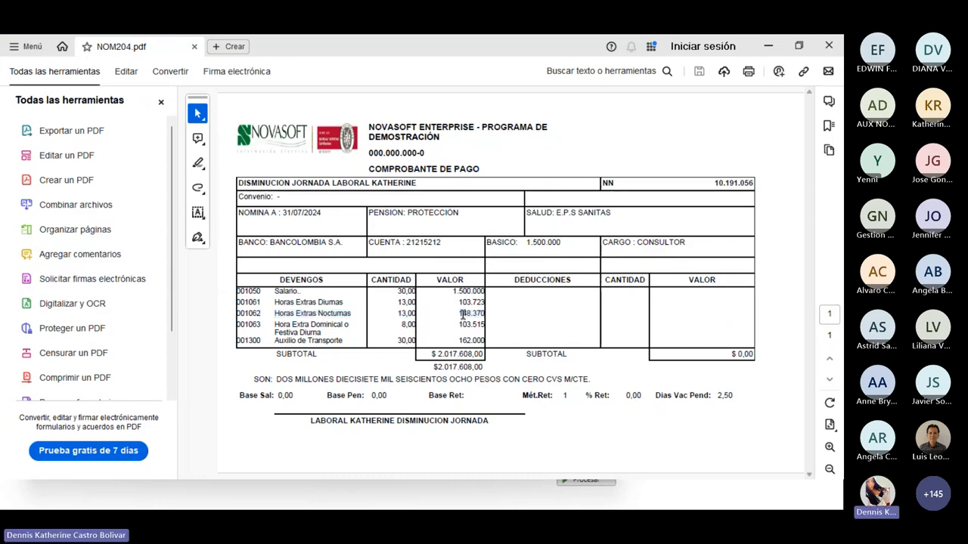
{"action": "left_click_drag", "start_coordinate": [459, 315], "coordinate": [485, 314]}
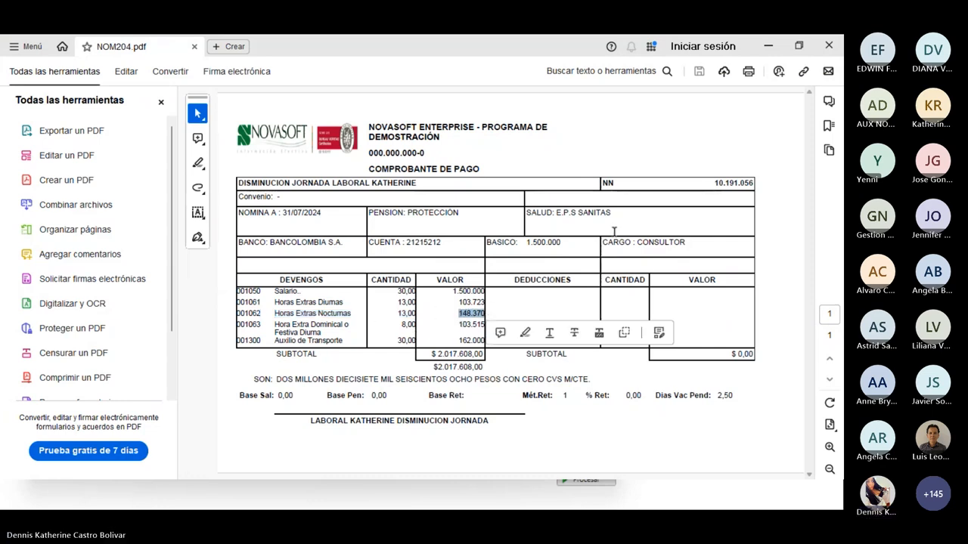
{"action": "left_click", "coordinate": [766, 47]}
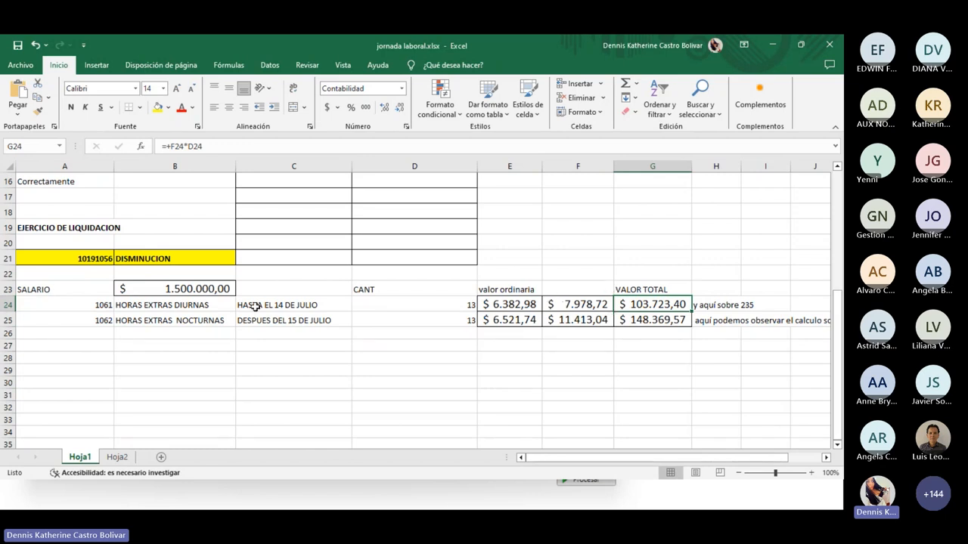
Scroll Hoja1 back up, minimize Excel, and call up the PowerPoint window previews
{"action": "scroll", "coordinate": [219, 303], "scroll_direction": "up", "scroll_amount": 1}
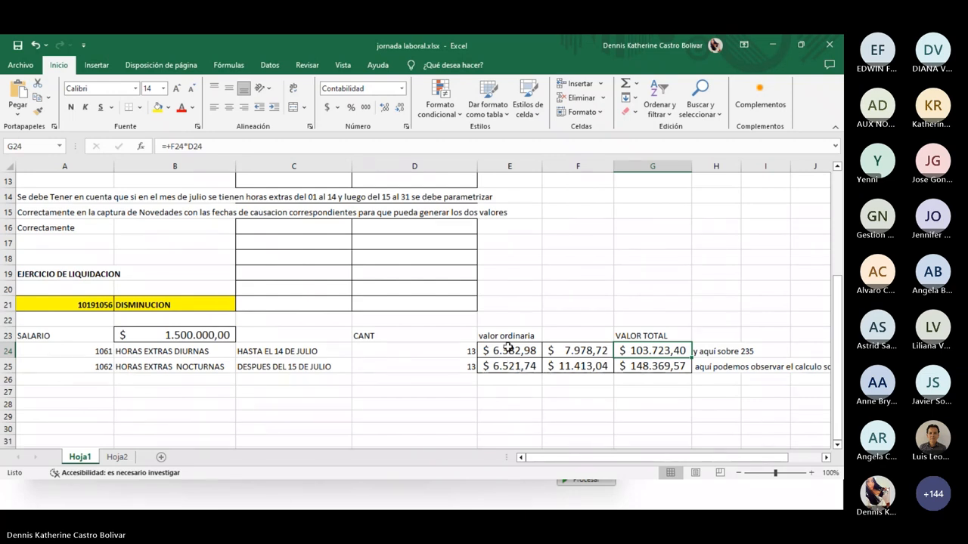
{"action": "left_click", "coordinate": [773, 45]}
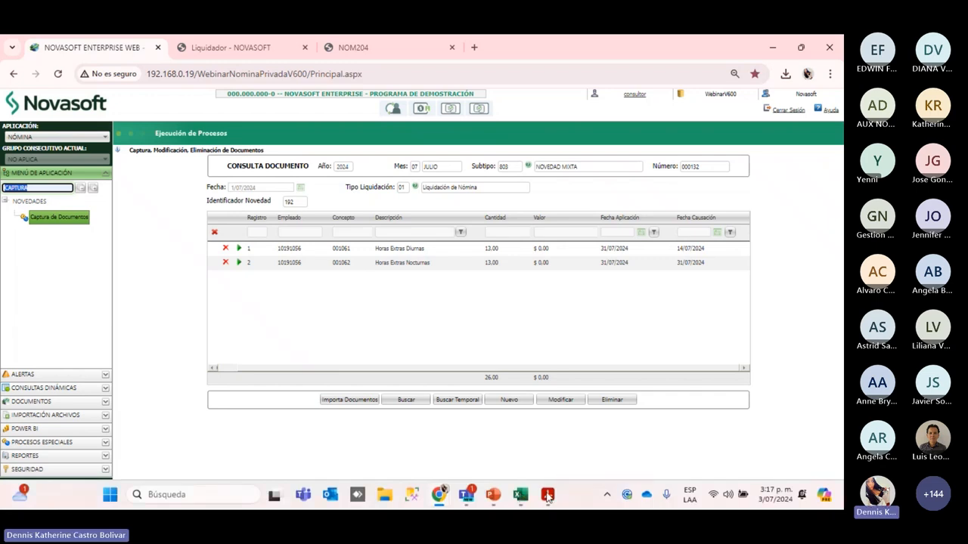
{"action": "left_click", "coordinate": [493, 495]}
Bring the webinar deck forward and move from slide 9 to slide 11, the Comprobante de Pago payslip
{"action": "left_click", "coordinate": [430, 419]}
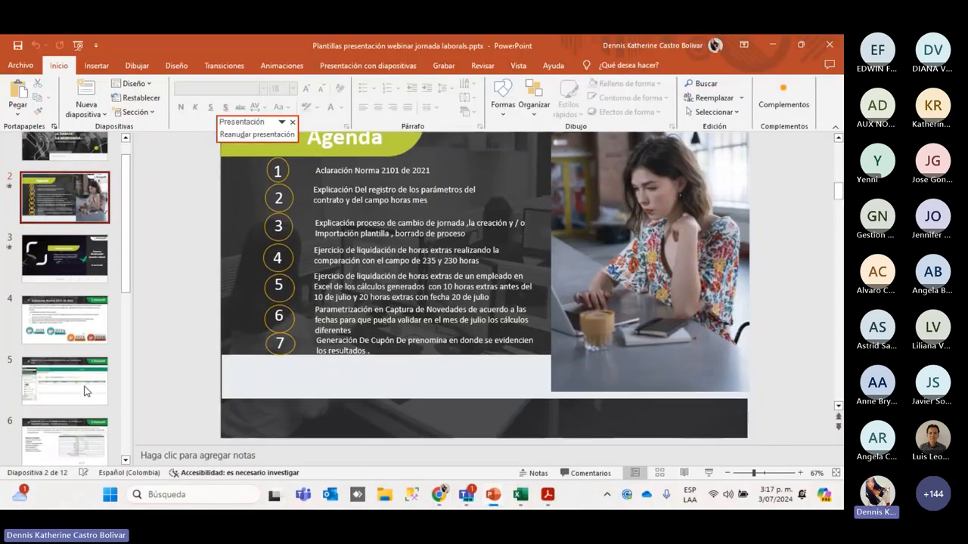
{"action": "scroll", "coordinate": [56, 320], "scroll_direction": "down", "scroll_amount": 5}
{"action": "left_click", "coordinate": [55, 320]}
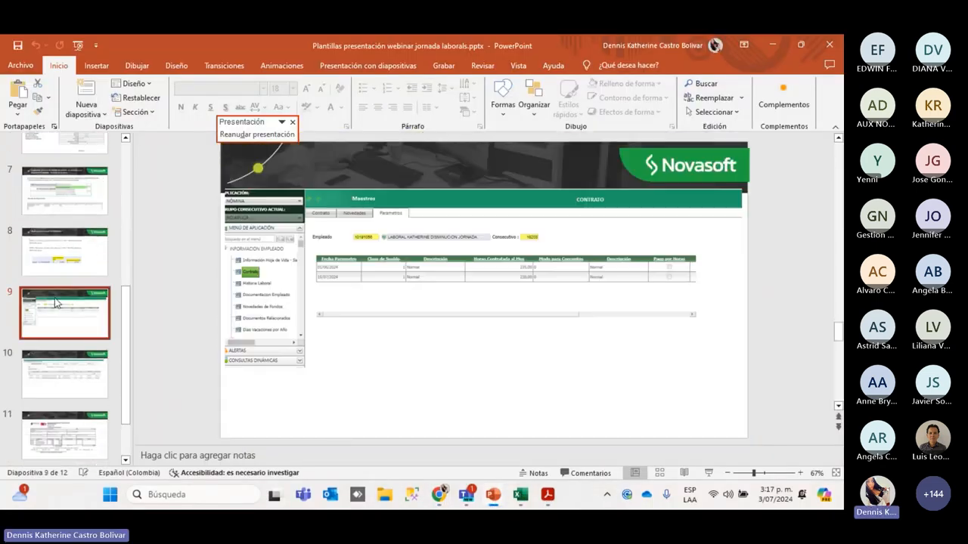
{"action": "scroll", "coordinate": [55, 318], "scroll_direction": "down", "scroll_amount": 2}
{"action": "left_click", "coordinate": [58, 365]}
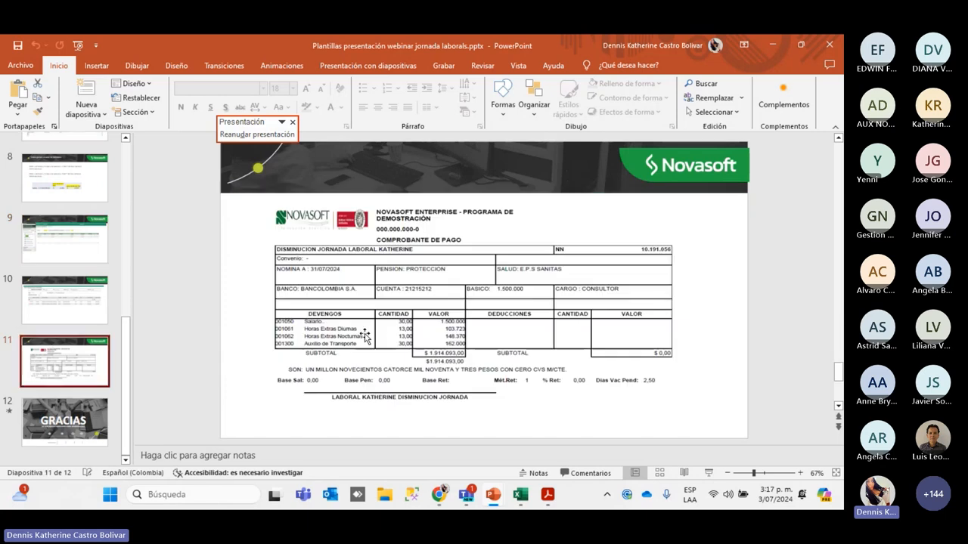
{"action": "scroll", "coordinate": [366, 335], "scroll_direction": "down", "scroll_amount": 1}
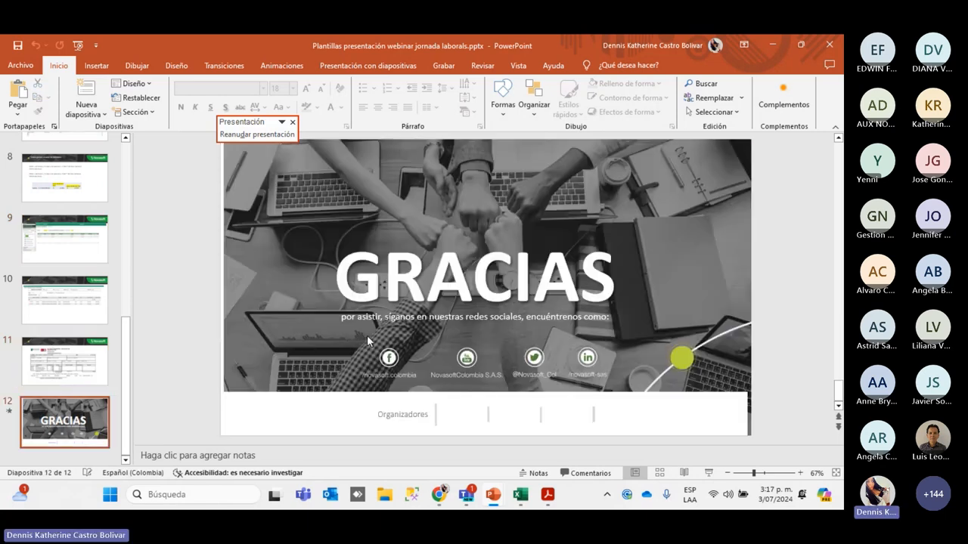
{"action": "scroll", "coordinate": [205, 285], "scroll_direction": "up", "scroll_amount": 1}
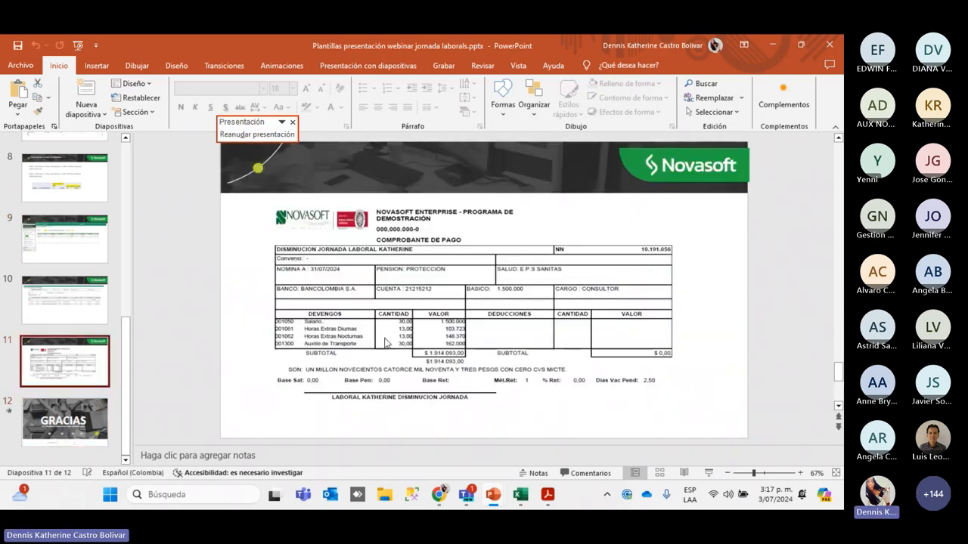
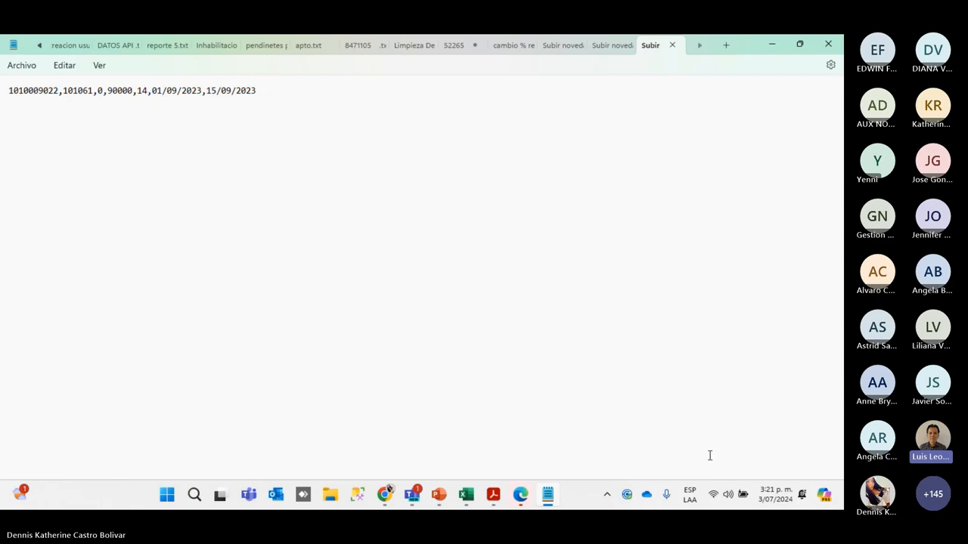
{"action": "mouse_move", "coordinate": [385, 493]}
{"action": "left_click", "coordinate": [359, 420]}
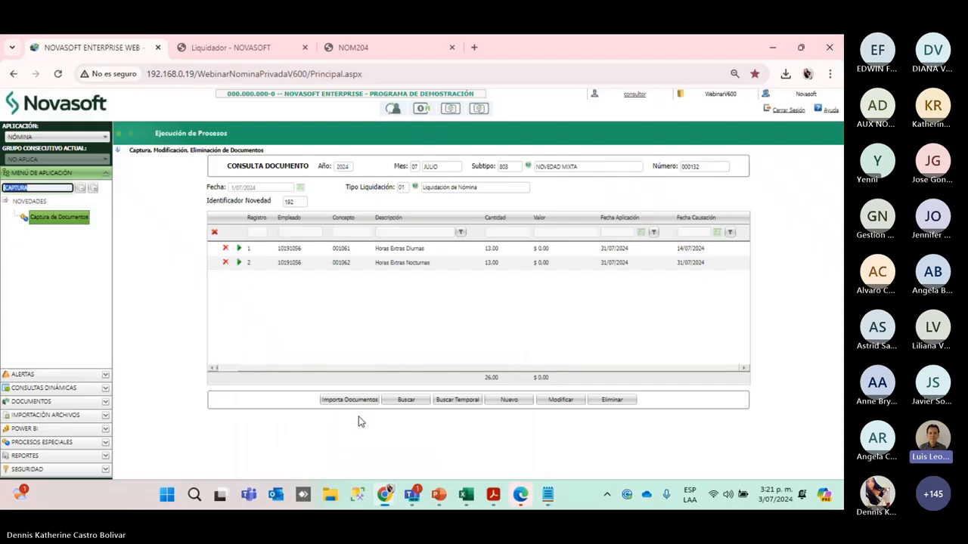
{"action": "left_click", "coordinate": [376, 319]}
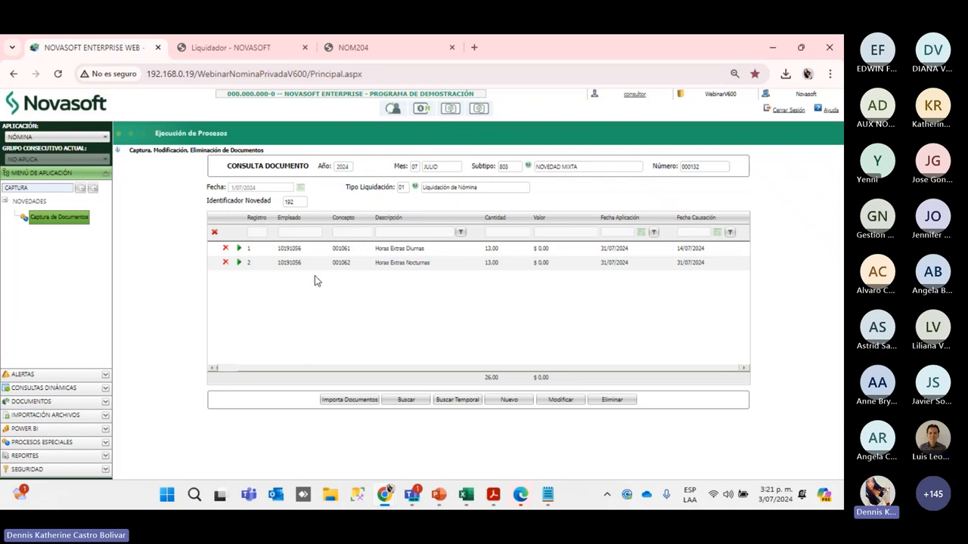
{"action": "double_click", "coordinate": [296, 263]}
{"action": "key", "text": "ctrl+c"}
{"action": "left_click", "coordinate": [547, 495]}
{"action": "left_click", "coordinate": [31, 132]}
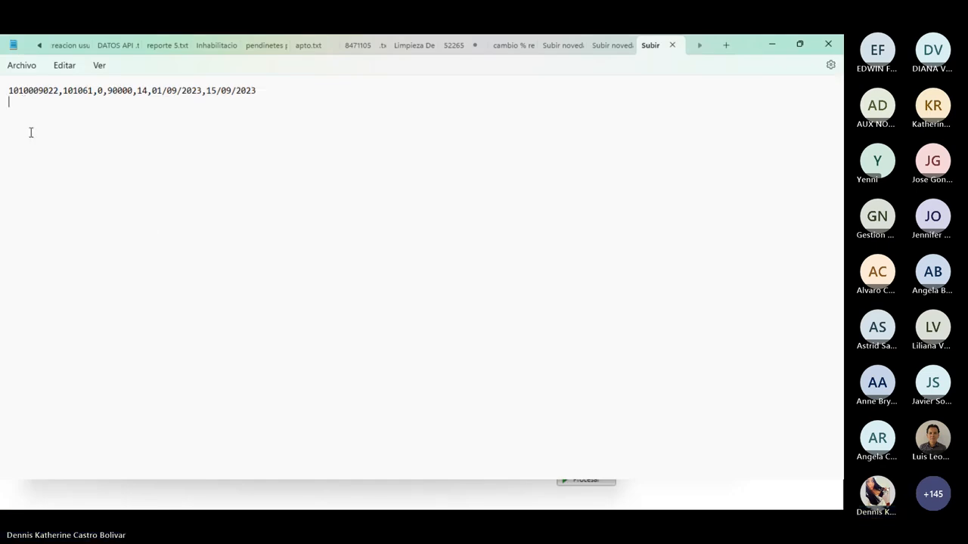
{"action": "key", "text": "ctrl+v"}
{"action": "left_click", "coordinate": [47, 101]}
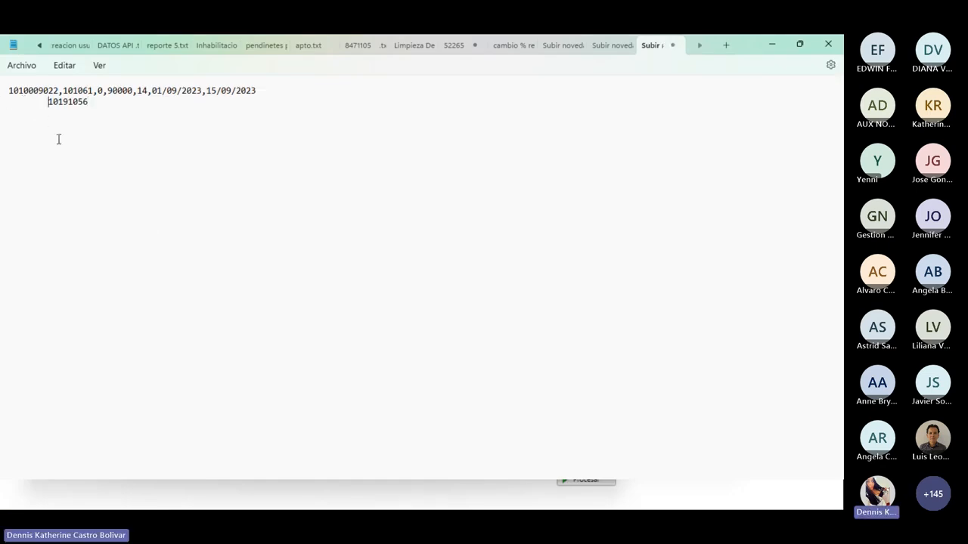
{"action": "key", "text": "BackSpace"}
{"action": "left_click", "coordinate": [63, 121]}
{"action": "type", "text": ","}
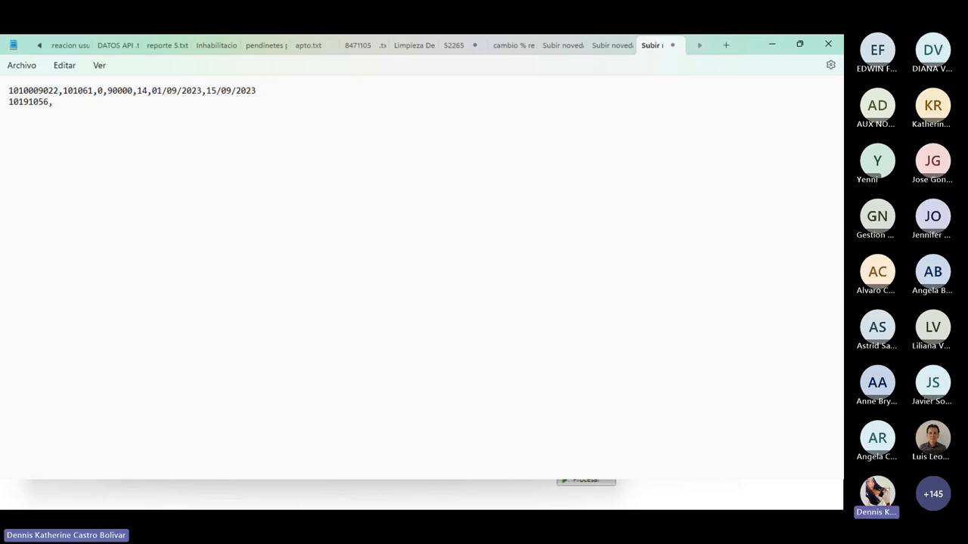
{"action": "type", "text": "001061,"}
{"action": "type", "text": "13,0,0,"}
After checking the Novasoft dates, finish the record with 31/07/2024,14/07/2024 and a blank line above
{"action": "mouse_move", "coordinate": [393, 505]}
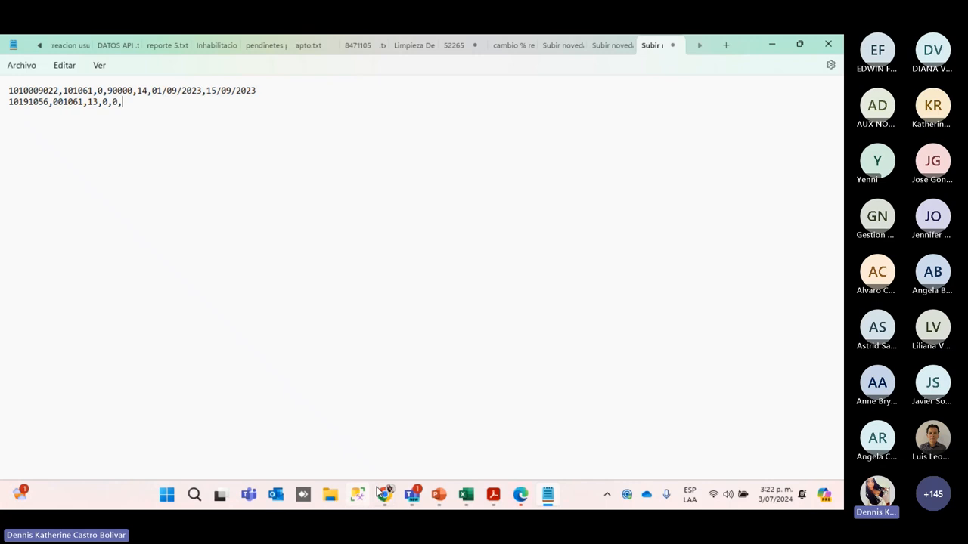
{"action": "left_click", "coordinate": [361, 361]}
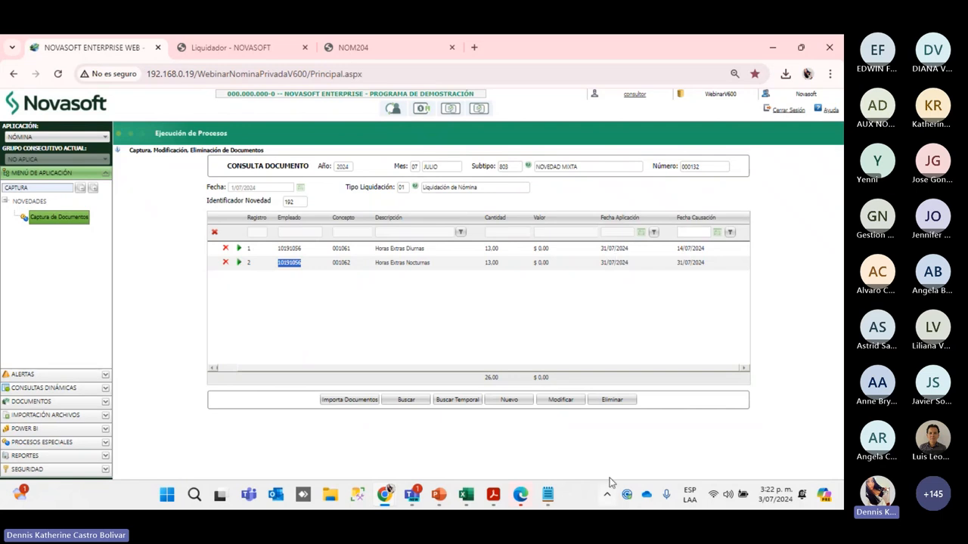
{"action": "left_click", "coordinate": [550, 495]}
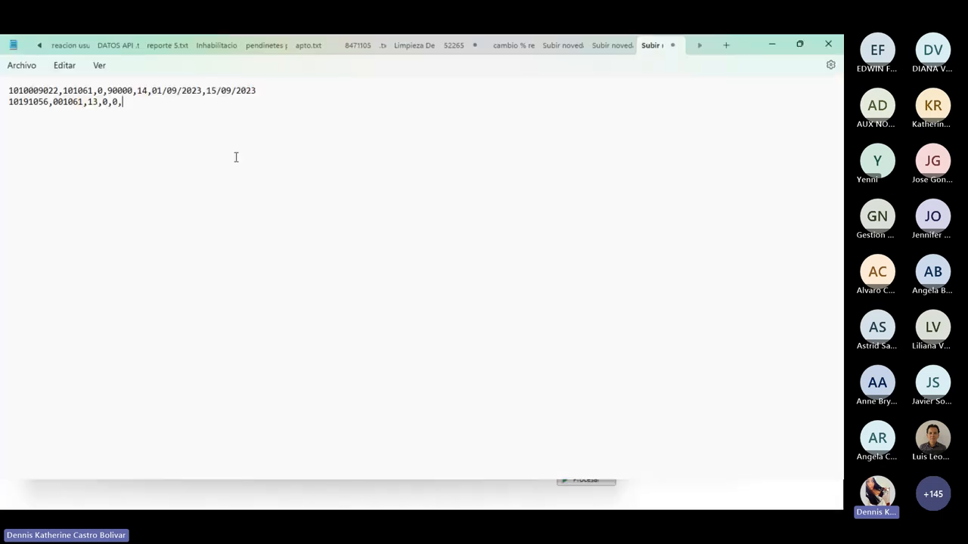
{"action": "type", "text": "31/07/2024,"}
{"action": "type", "text": "14/07/2024"}
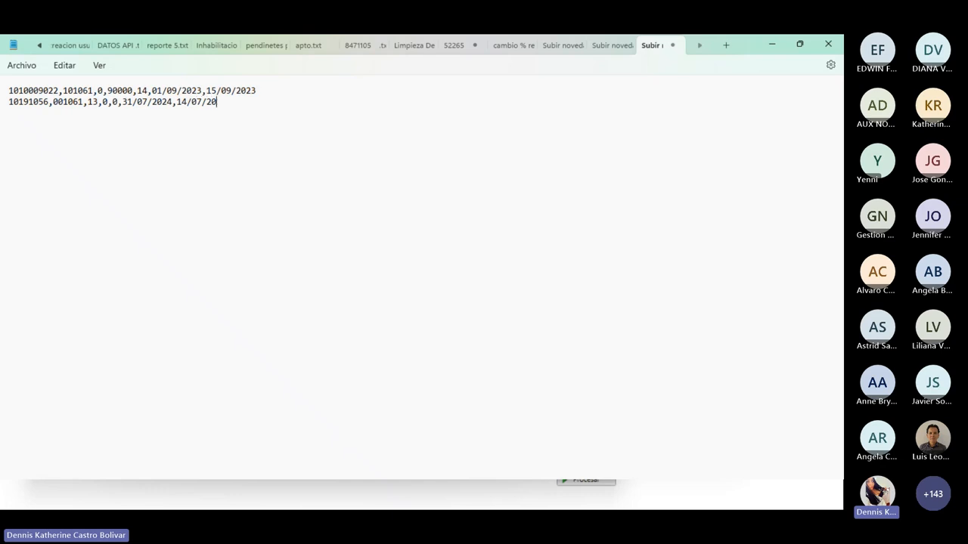
{"action": "key", "text": "Home"}
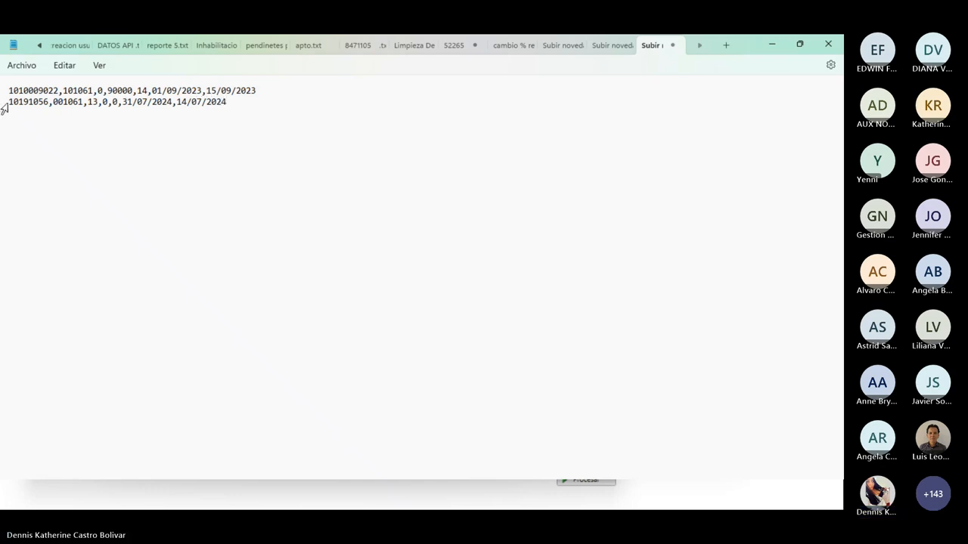
{"action": "key", "text": "Return"}
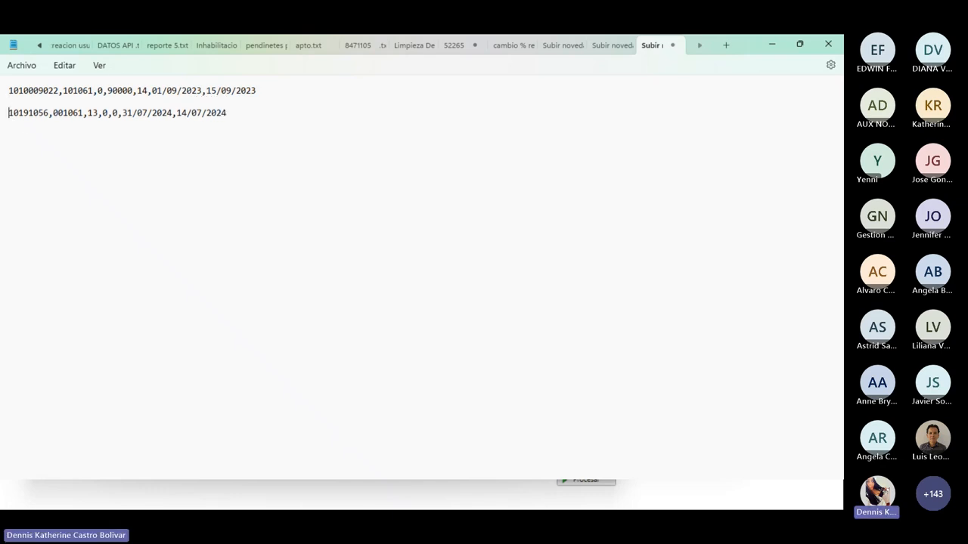
{"action": "left_click", "coordinate": [236, 112]}
{"action": "left_click_drag", "start_coordinate": [236, 113], "coordinate": [10, 118]}
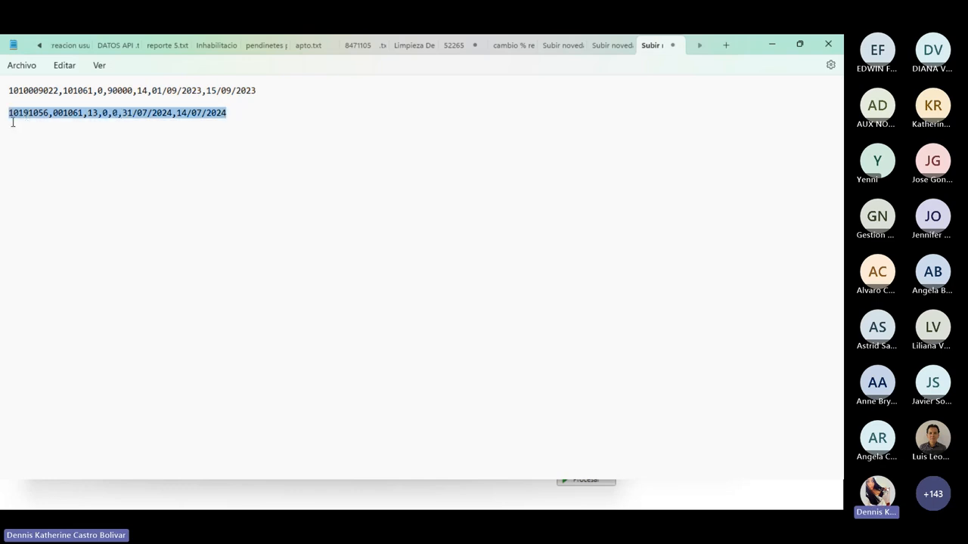
{"action": "left_click", "coordinate": [277, 146]}
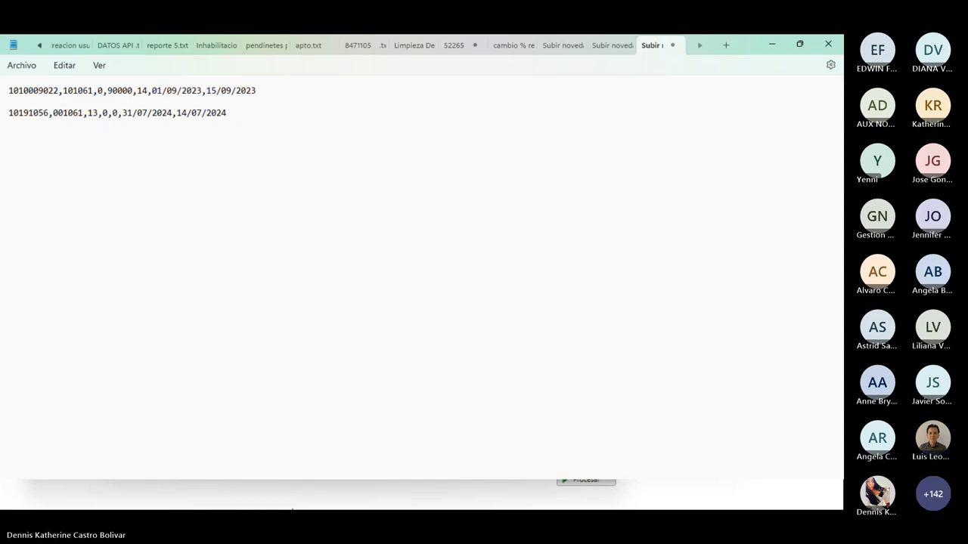
Advance the slideshow two slides to the process-options and template slide, end the show, and return to Teams
{"action": "key", "text": "alt+Tab"}
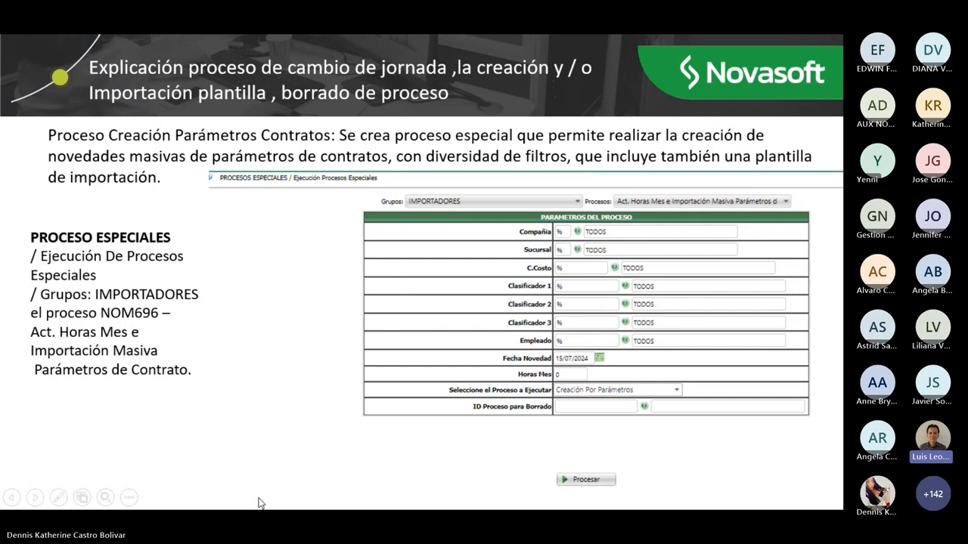
{"action": "left_click", "coordinate": [208, 438]}
{"action": "left_click", "coordinate": [209, 439]}
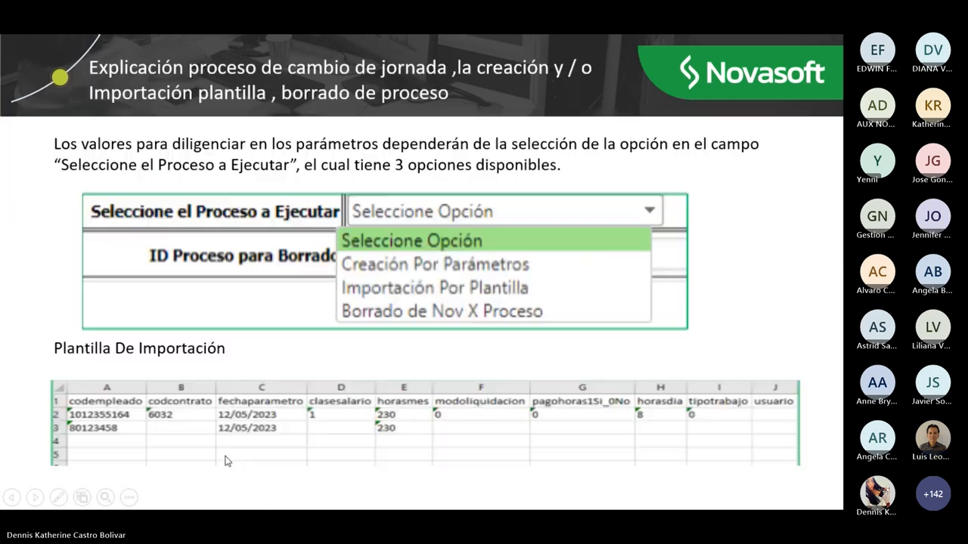
{"action": "key", "text": "Escape"}
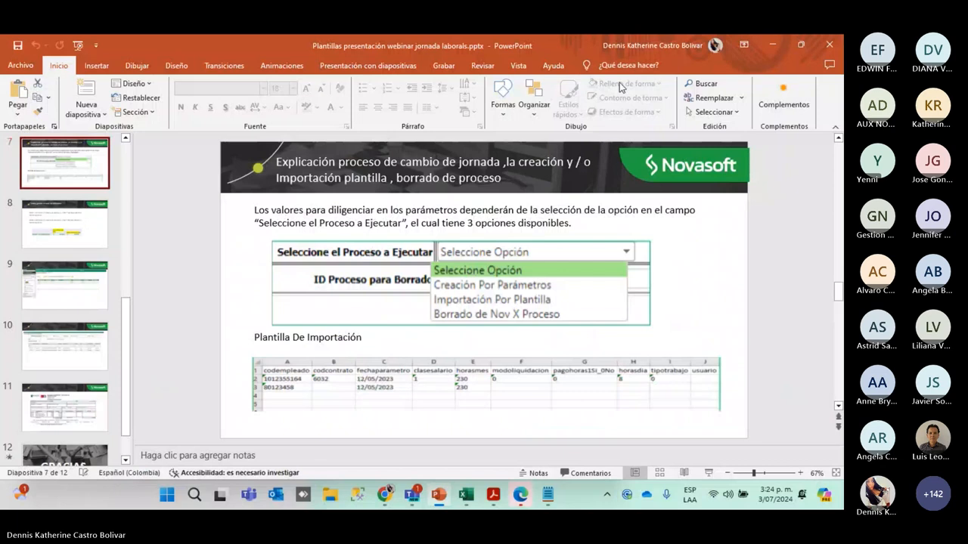
{"action": "mouse_move", "coordinate": [414, 493]}
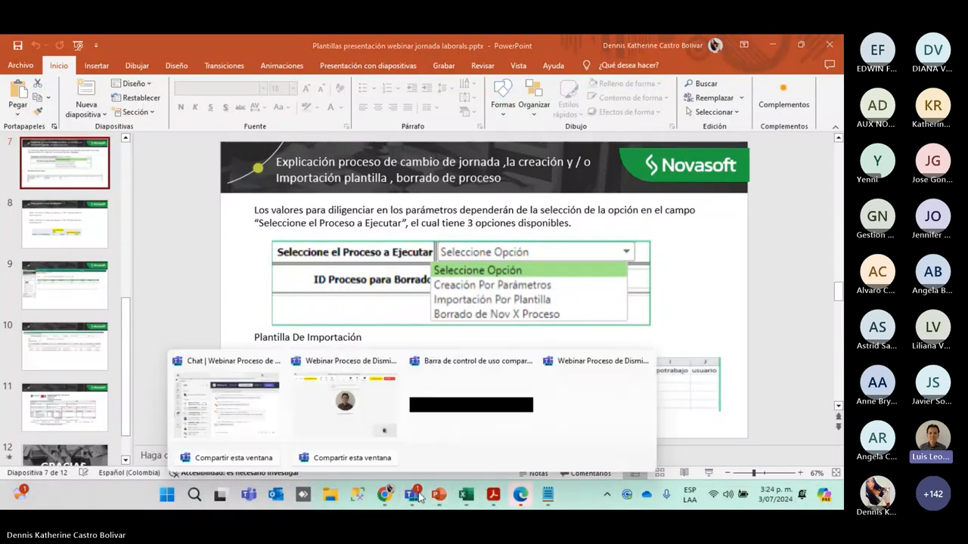
{"action": "left_click", "coordinate": [224, 408]}
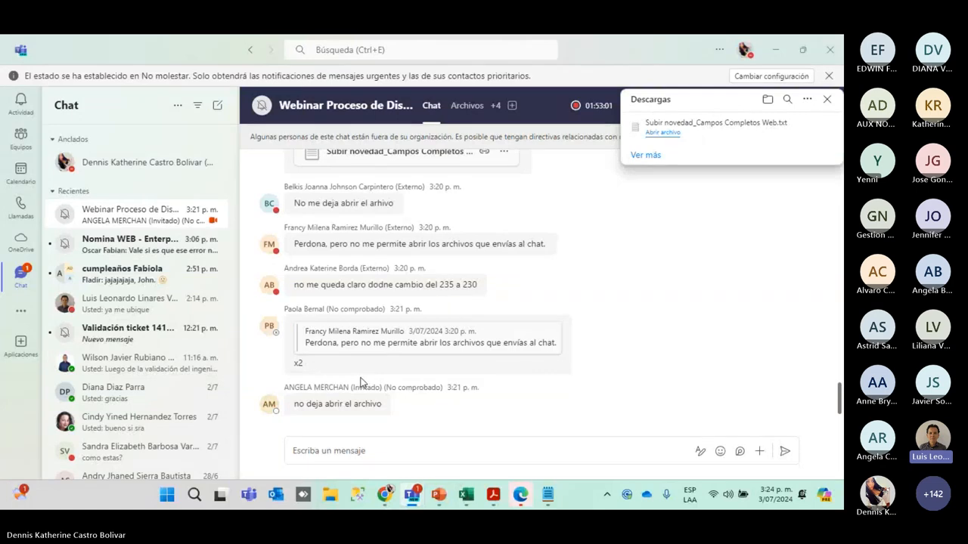
Scroll up through the Teams webinar chat
{"action": "scroll", "coordinate": [406, 365], "scroll_direction": "up", "scroll_amount": 1}
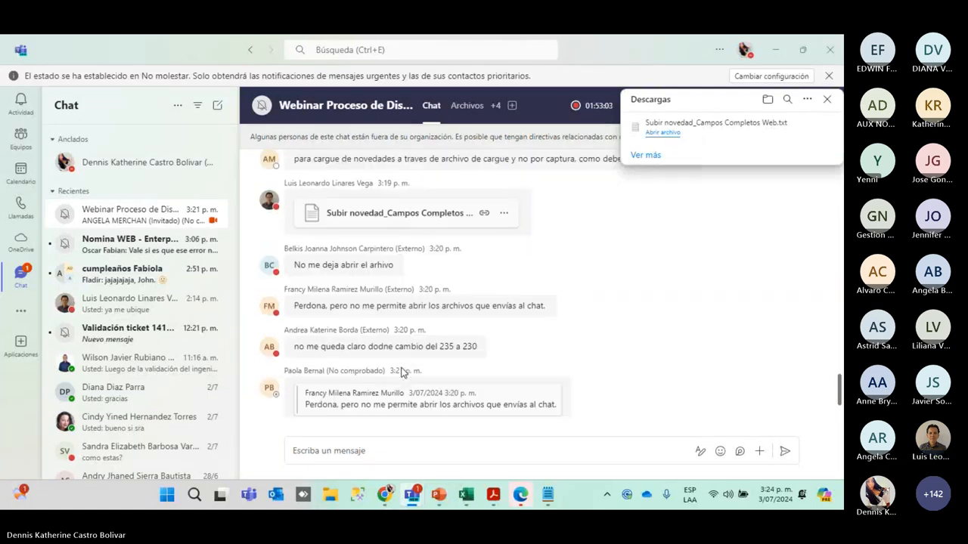
{"action": "scroll", "coordinate": [401, 368], "scroll_direction": "up", "scroll_amount": 1}
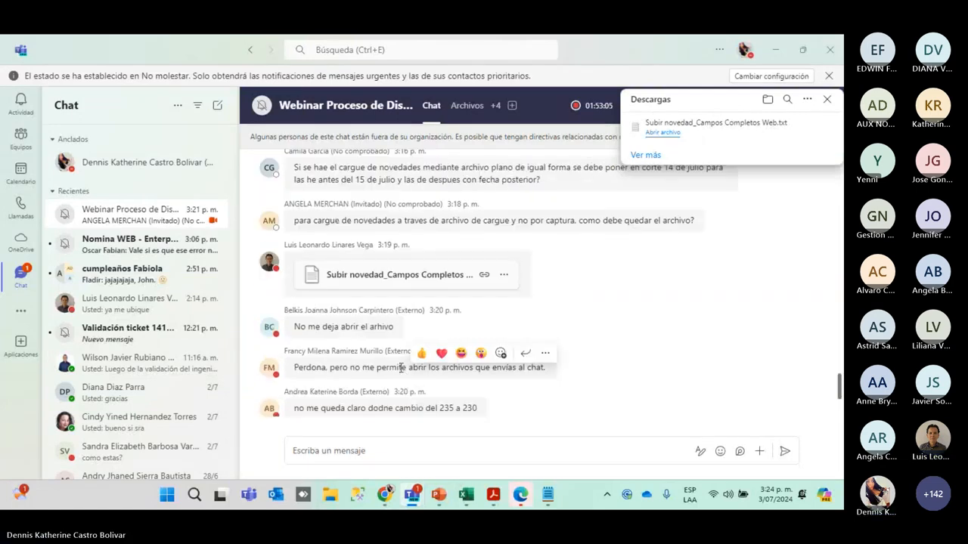
{"action": "scroll", "coordinate": [356, 365], "scroll_direction": "down", "scroll_amount": 2}
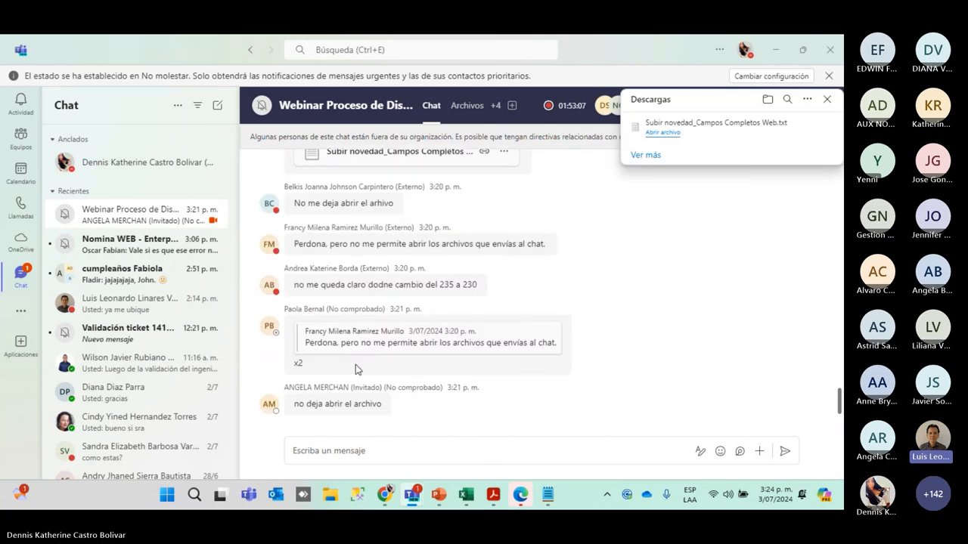
{"action": "scroll", "coordinate": [355, 365], "scroll_direction": "up", "scroll_amount": 5}
{"action": "scroll", "coordinate": [356, 368], "scroll_direction": "up", "scroll_amount": 1}
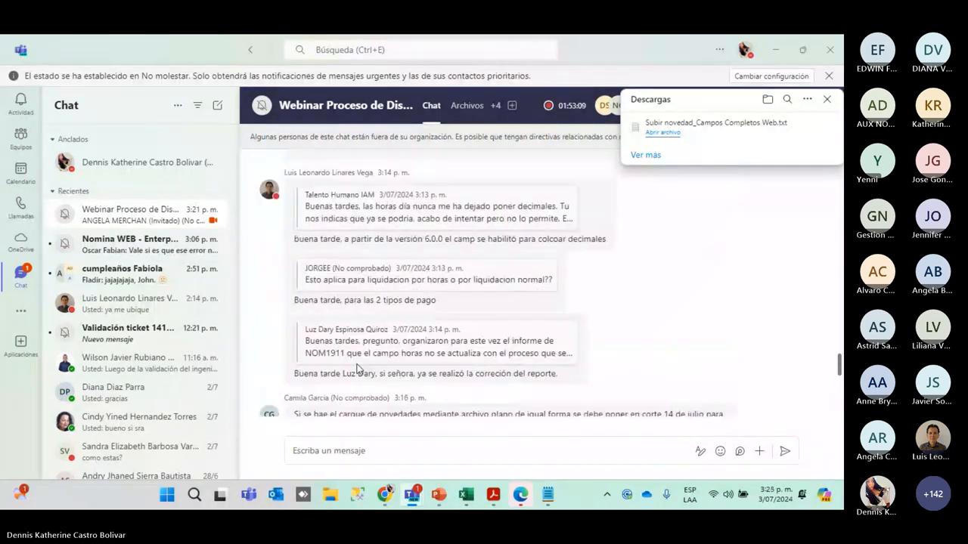
{"action": "scroll", "coordinate": [386, 303], "scroll_direction": "down", "scroll_amount": 3}
{"action": "scroll", "coordinate": [393, 283], "scroll_direction": "up", "scroll_amount": 2}
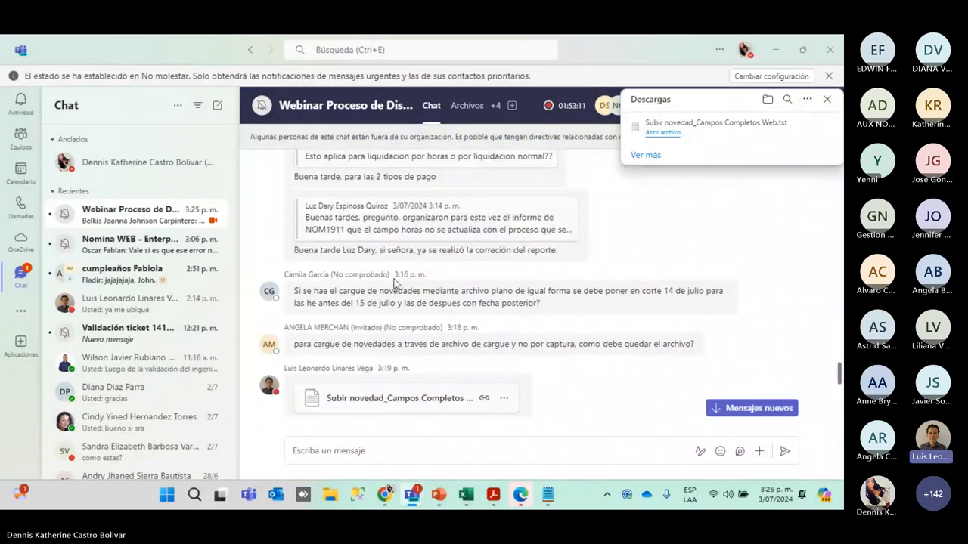
{"action": "scroll", "coordinate": [395, 276], "scroll_direction": "up", "scroll_amount": 1}
{"action": "scroll", "coordinate": [394, 273], "scroll_direction": "up", "scroll_amount": 8}
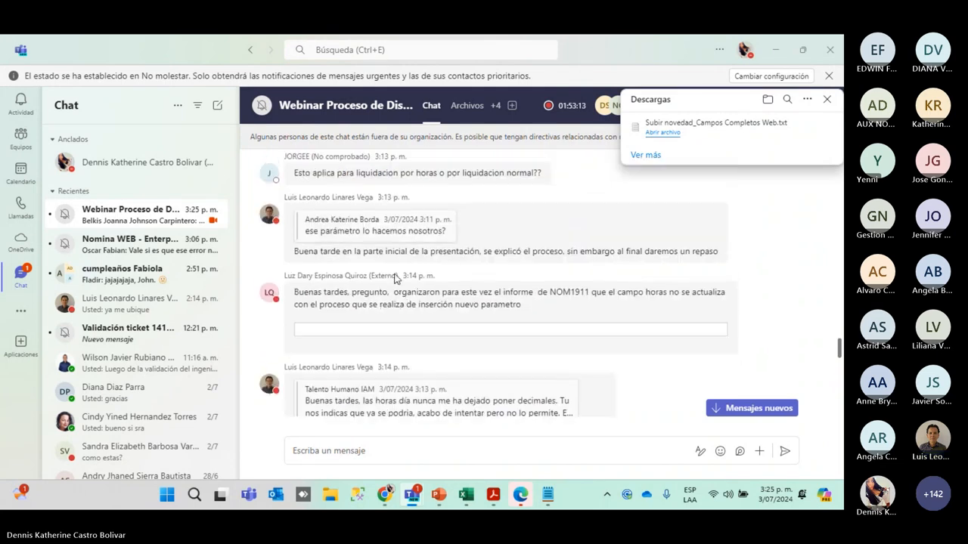
{"action": "scroll", "coordinate": [393, 280], "scroll_direction": "up", "scroll_amount": 3}
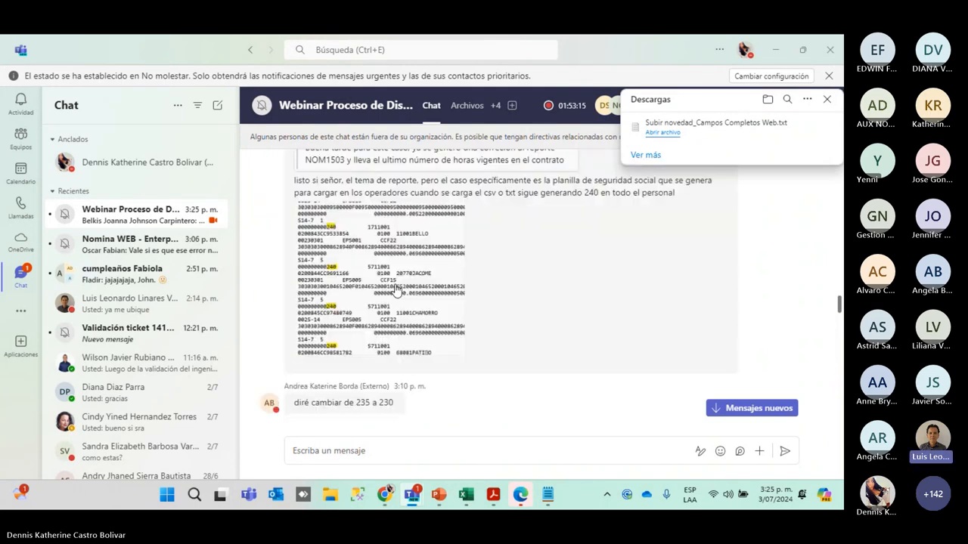
{"action": "scroll", "coordinate": [379, 295], "scroll_direction": "up", "scroll_amount": 2}
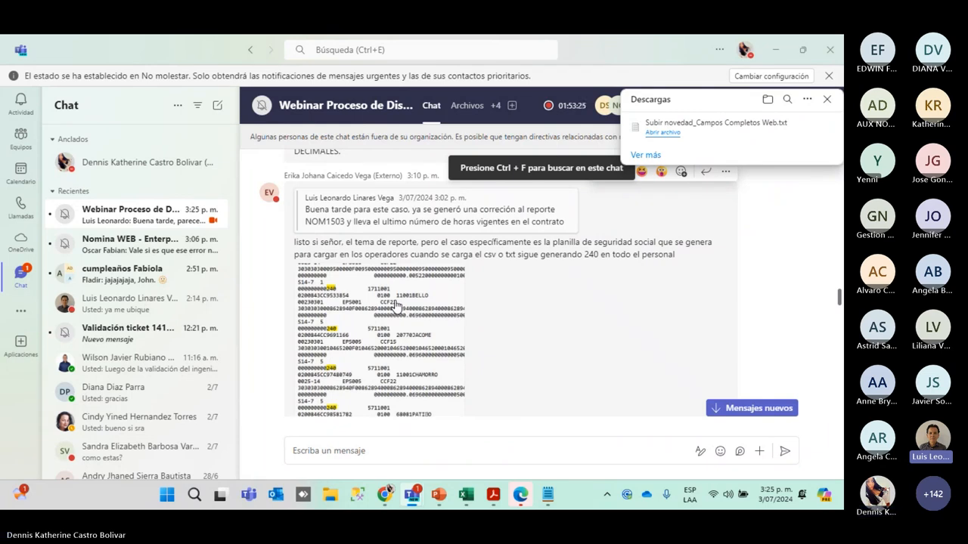
View the enlarged chat image of records showing 240, then return to the Novasoft browser window
{"action": "left_click", "coordinate": [395, 305]}
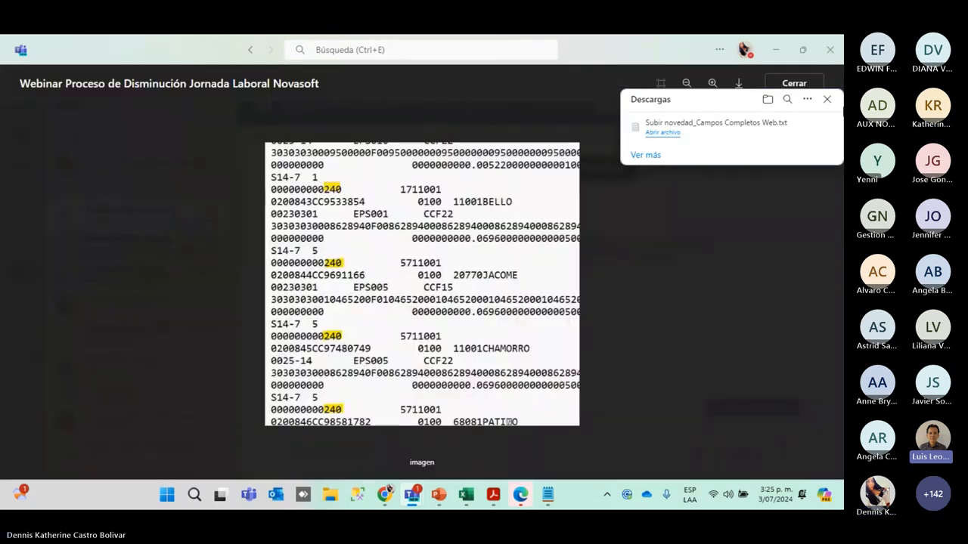
{"action": "left_click", "coordinate": [829, 101]}
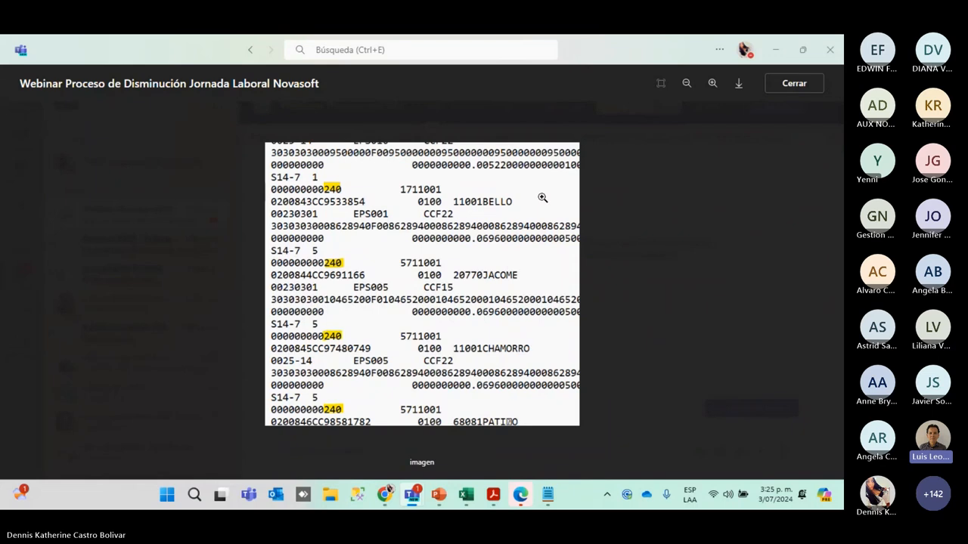
{"action": "left_click", "coordinate": [791, 90]}
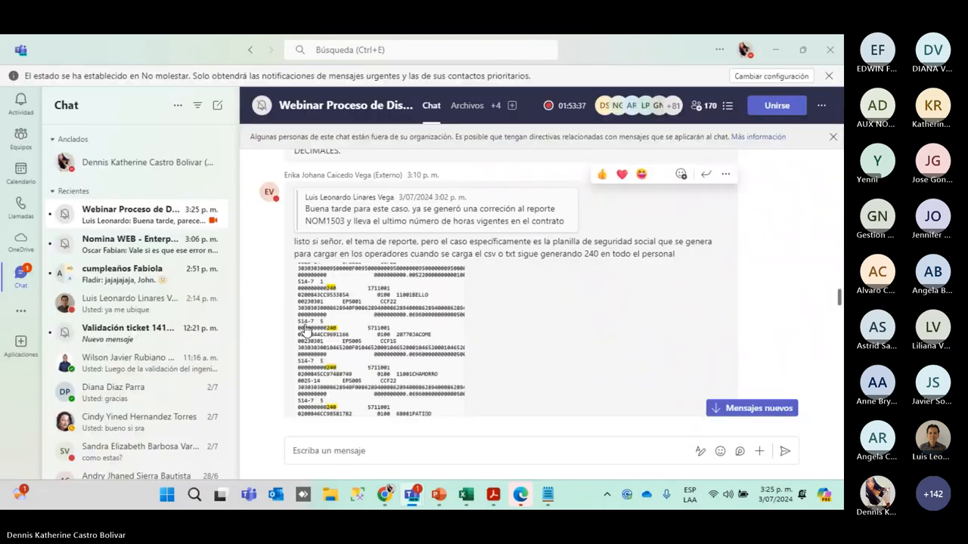
{"action": "mouse_move", "coordinate": [385, 495]}
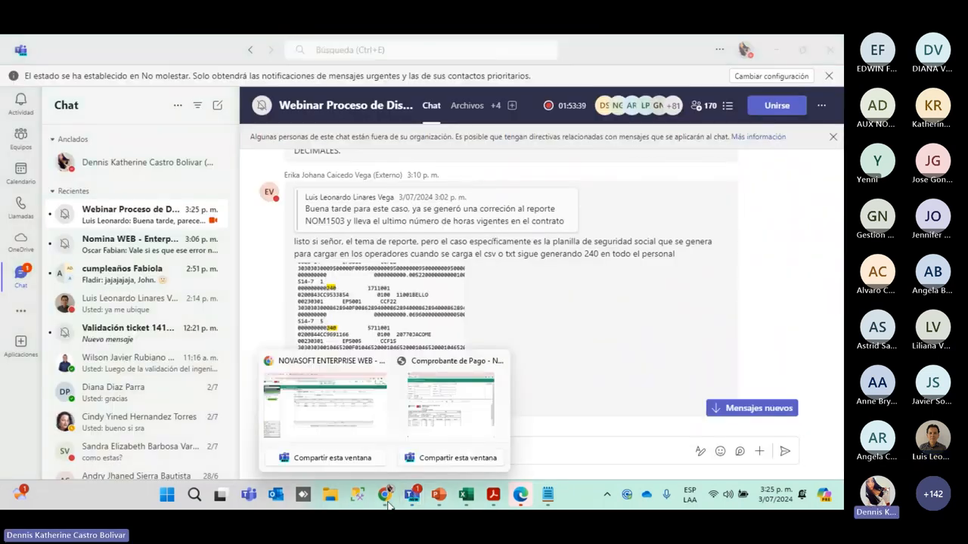
{"action": "left_click", "coordinate": [340, 437]}
Open the Contrato form for the first suggested employee and show its Parametros rows
{"action": "left_click", "coordinate": [95, 186]}
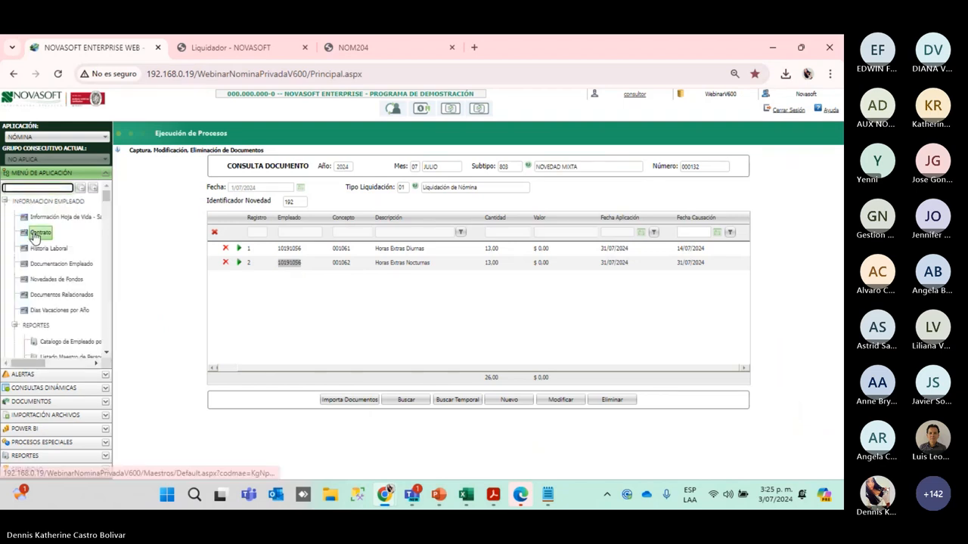
{"action": "left_click", "coordinate": [35, 236]}
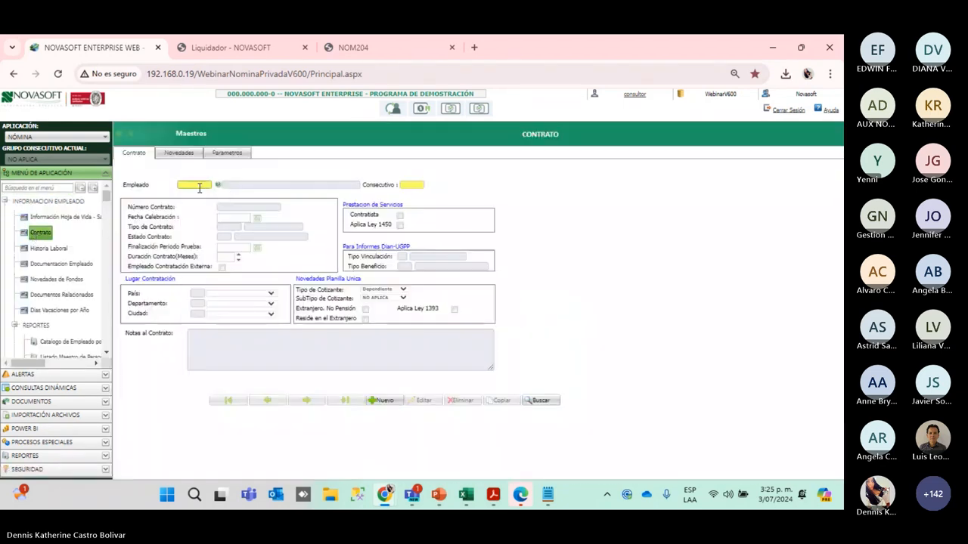
{"action": "left_click", "coordinate": [200, 187]}
{"action": "key", "text": "Down"}
{"action": "key", "text": "Return"}
{"action": "key", "text": "Tab"}
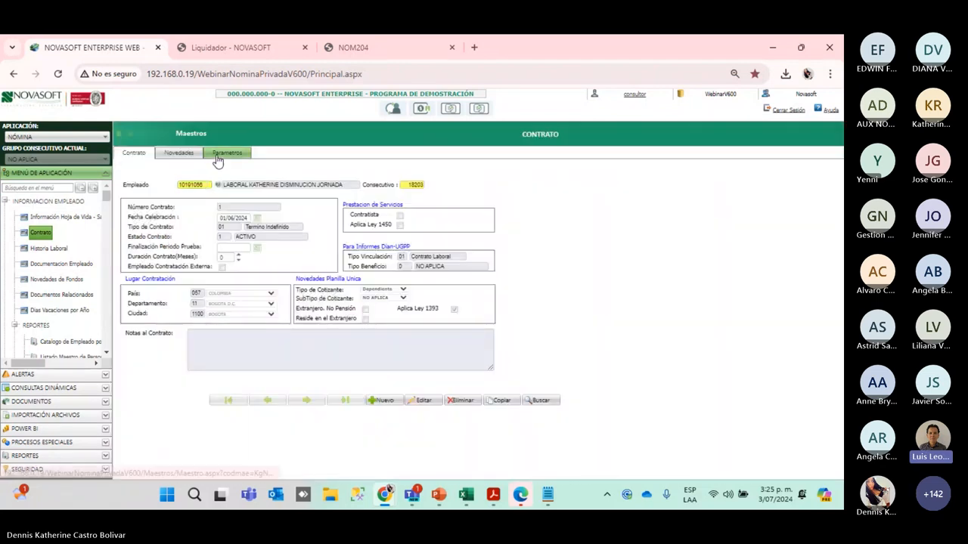
{"action": "left_click", "coordinate": [218, 158]}
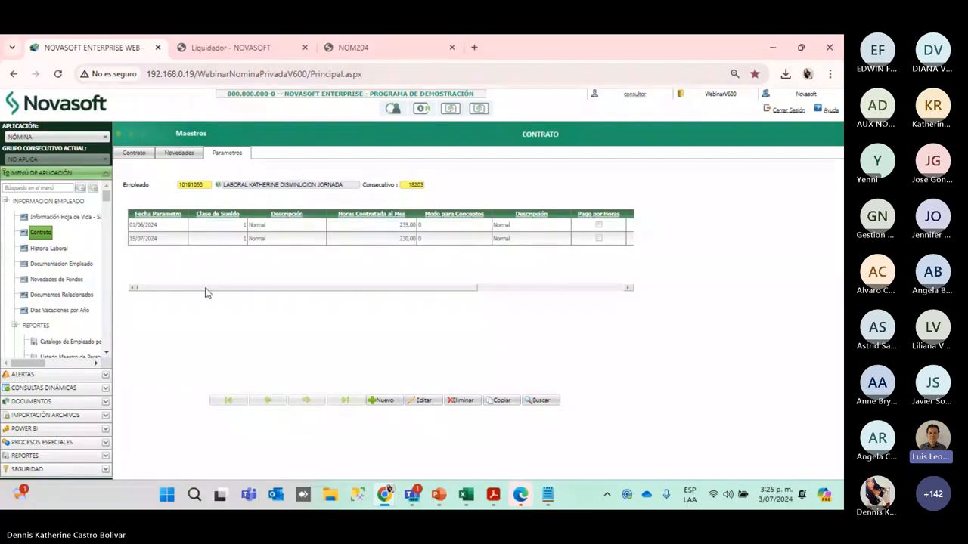
Highlight row 2's 230,00 monthly hours and 8.000 daily payroll hours, then start editing
{"action": "left_click_drag", "start_coordinate": [205, 292], "coordinate": [287, 298]}
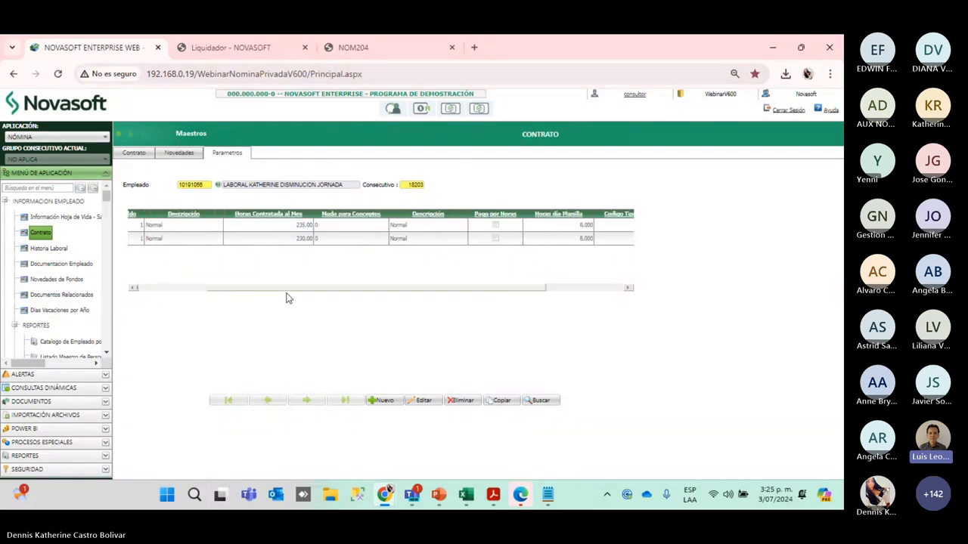
{"action": "left_click", "coordinate": [286, 238]}
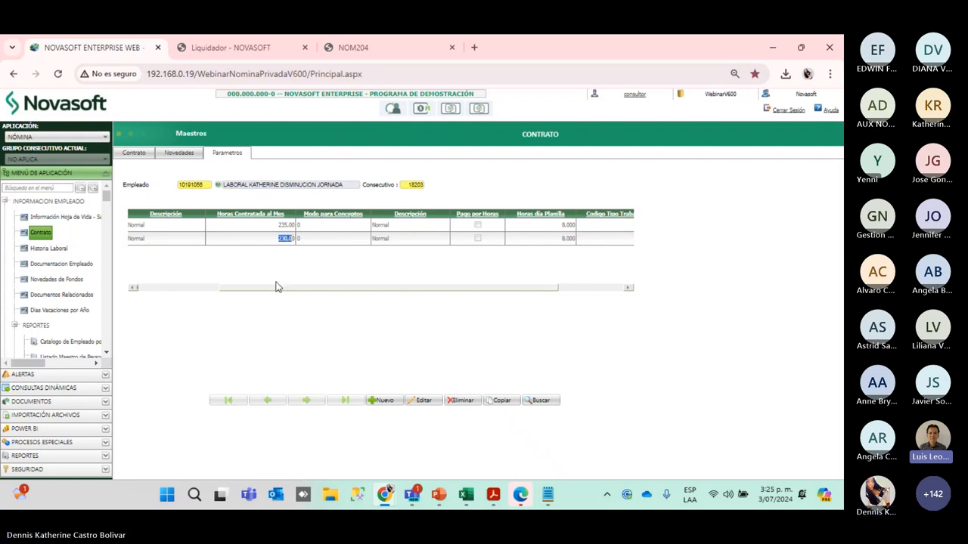
{"action": "left_click_drag", "start_coordinate": [274, 288], "coordinate": [326, 296]}
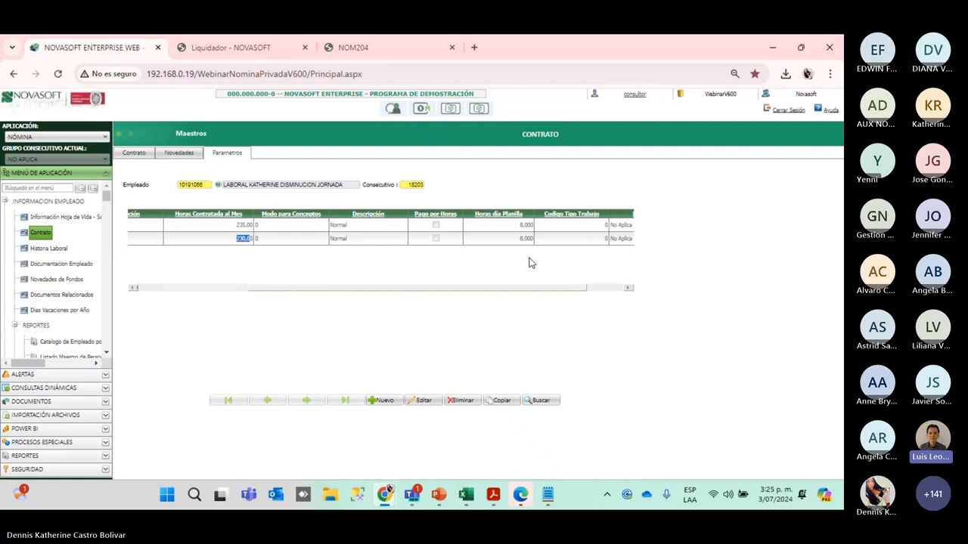
{"action": "left_click_drag", "start_coordinate": [519, 240], "coordinate": [534, 248]}
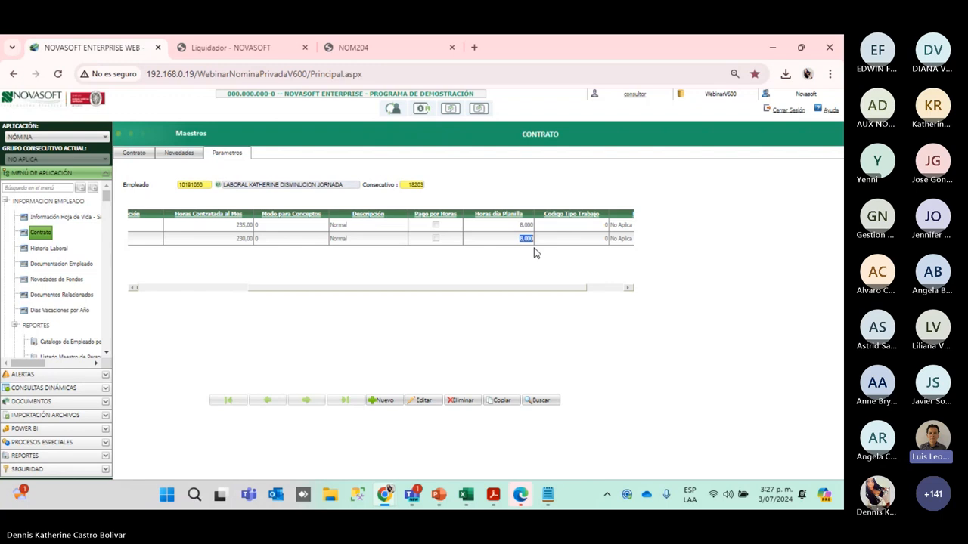
{"action": "left_click_drag", "start_coordinate": [395, 287], "coordinate": [279, 288]}
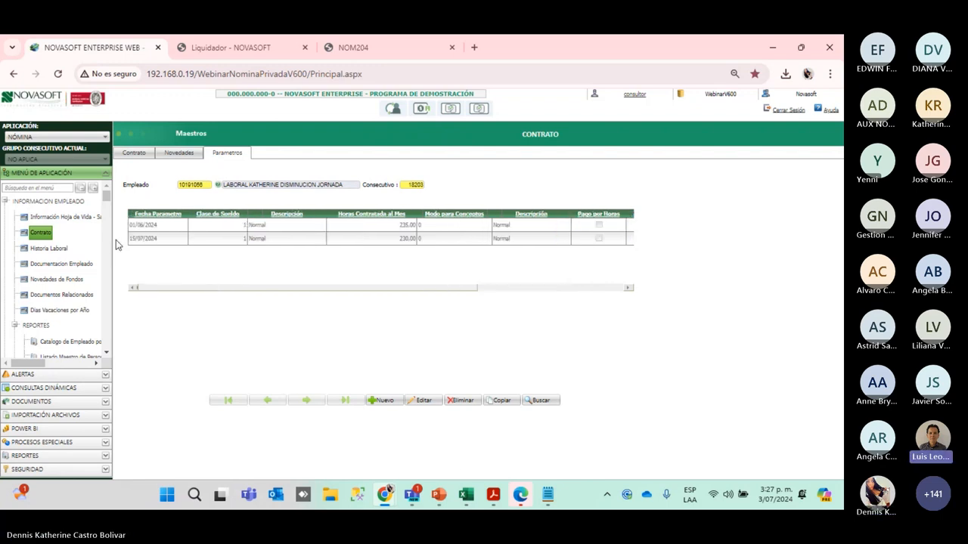
{"action": "left_click", "coordinate": [423, 401]}
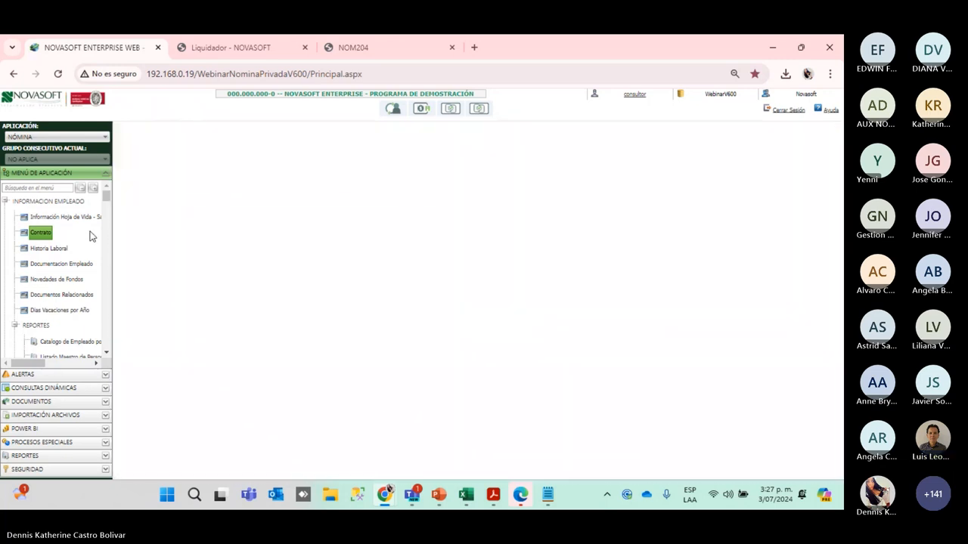
Change row 2's Horas día Planilla from 8,000 to 7,67, update the row, and save the contract
{"action": "left_click", "coordinate": [134, 252]}
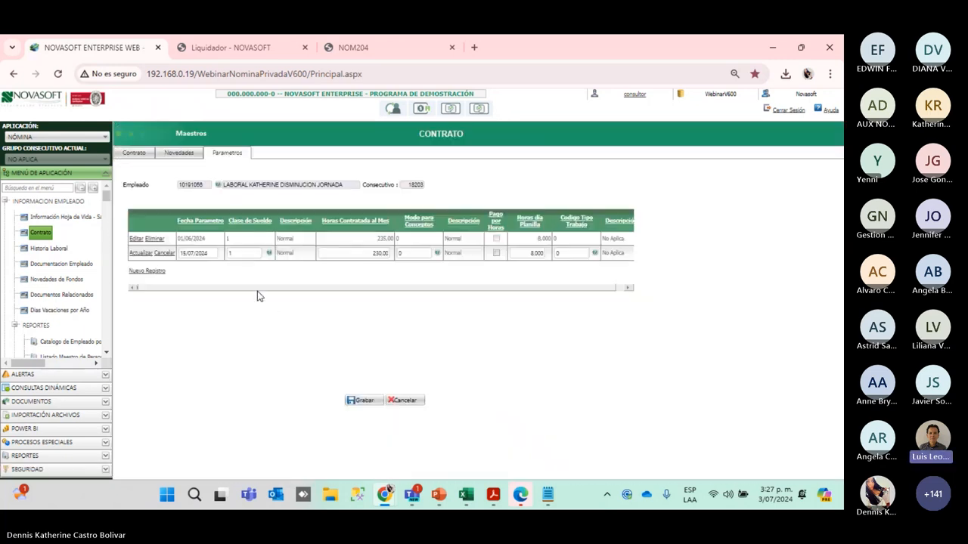
{"action": "left_click_drag", "start_coordinate": [257, 297], "coordinate": [338, 295]}
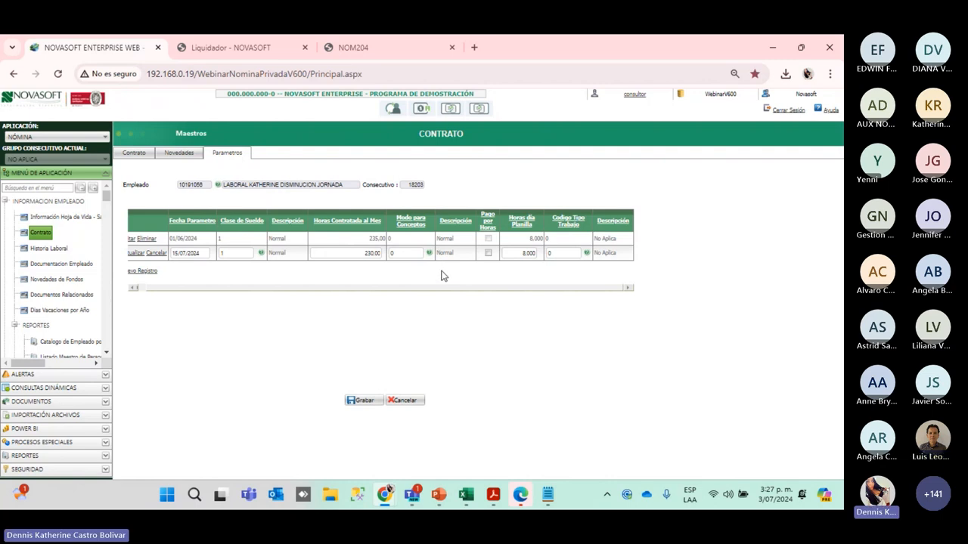
{"action": "double_click", "coordinate": [521, 253]}
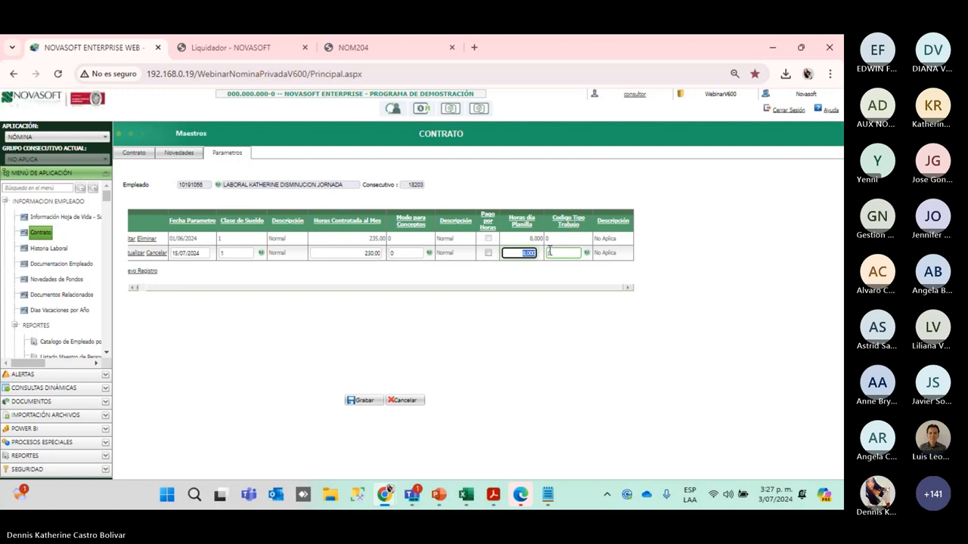
{"action": "type", "text": "7,67"}
{"action": "left_click", "coordinate": [547, 255]}
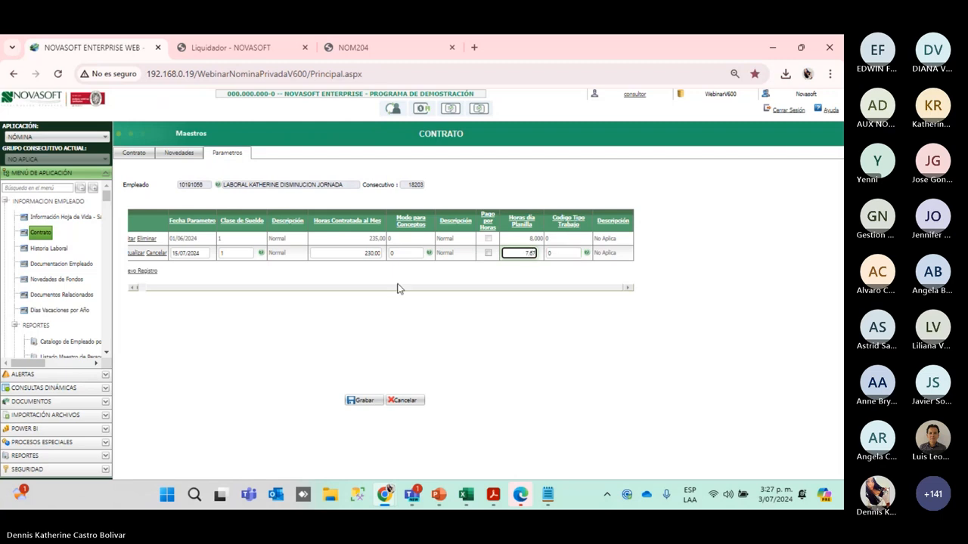
{"action": "left_click", "coordinate": [134, 254]}
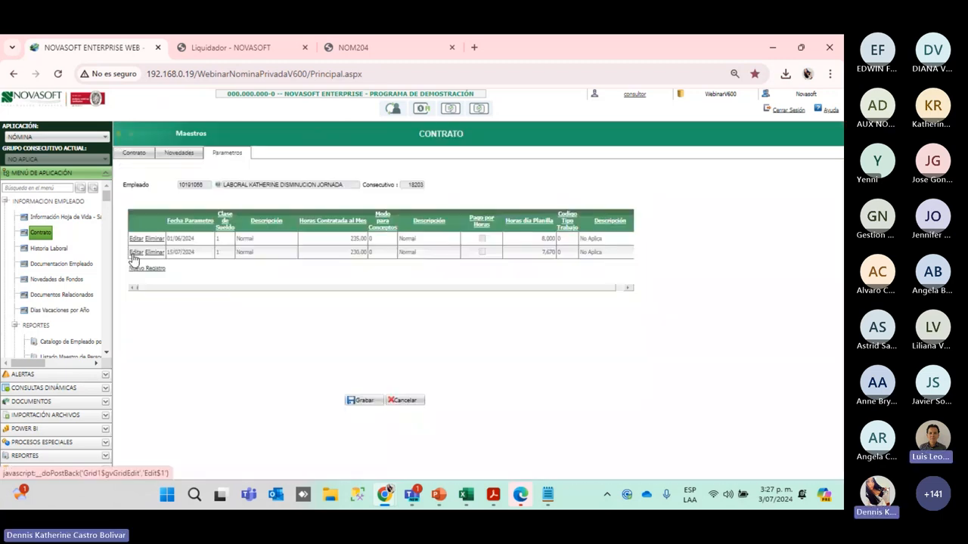
{"action": "left_click", "coordinate": [364, 402]}
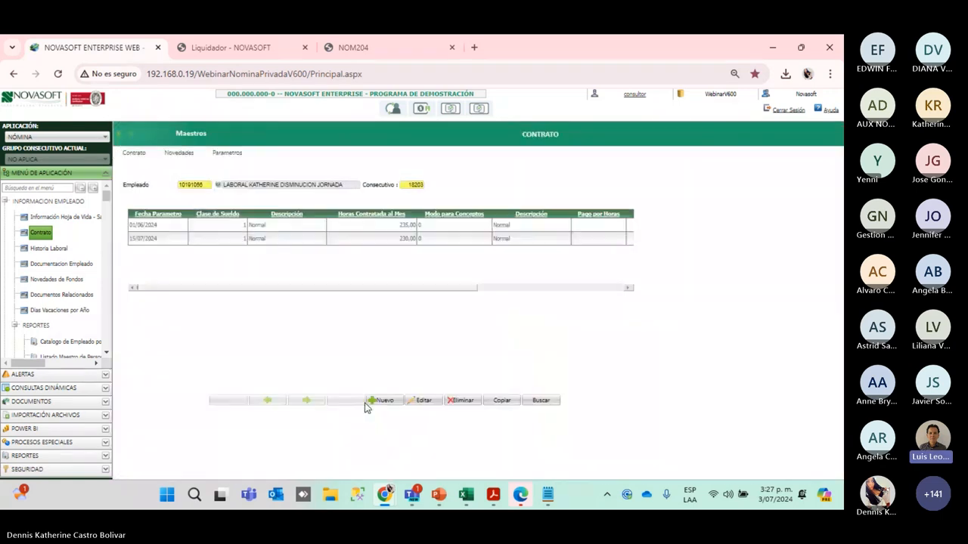
Reload the employee's Contrato and show its Parametros rows at 235,00 and 230,00 monthly hours
{"action": "left_click_drag", "start_coordinate": [383, 289], "coordinate": [480, 289]}
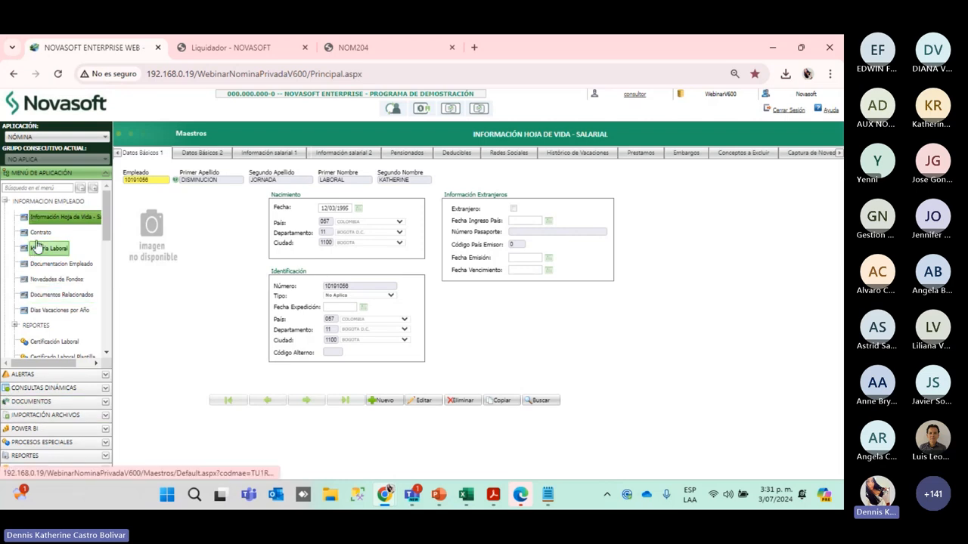
{"action": "left_click", "coordinate": [39, 233]}
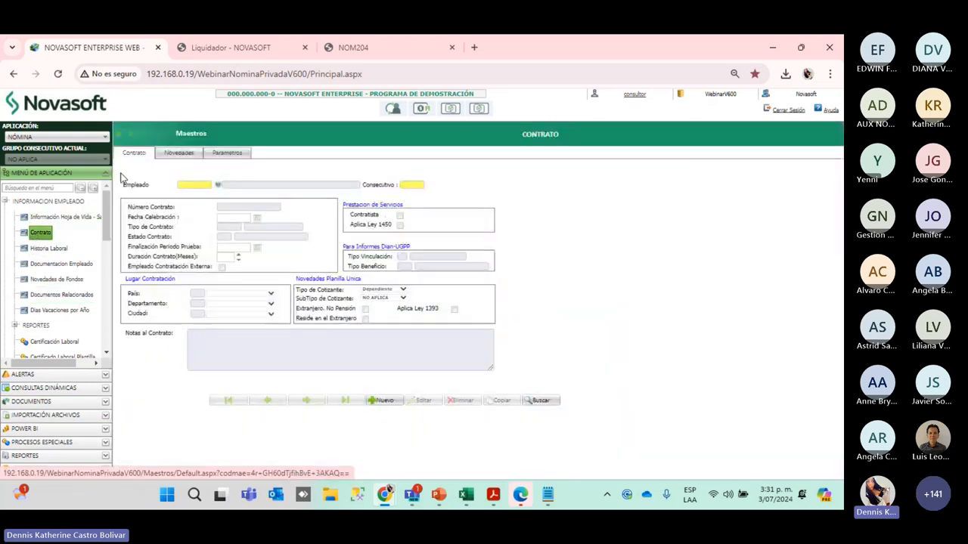
{"action": "left_click", "coordinate": [202, 183]}
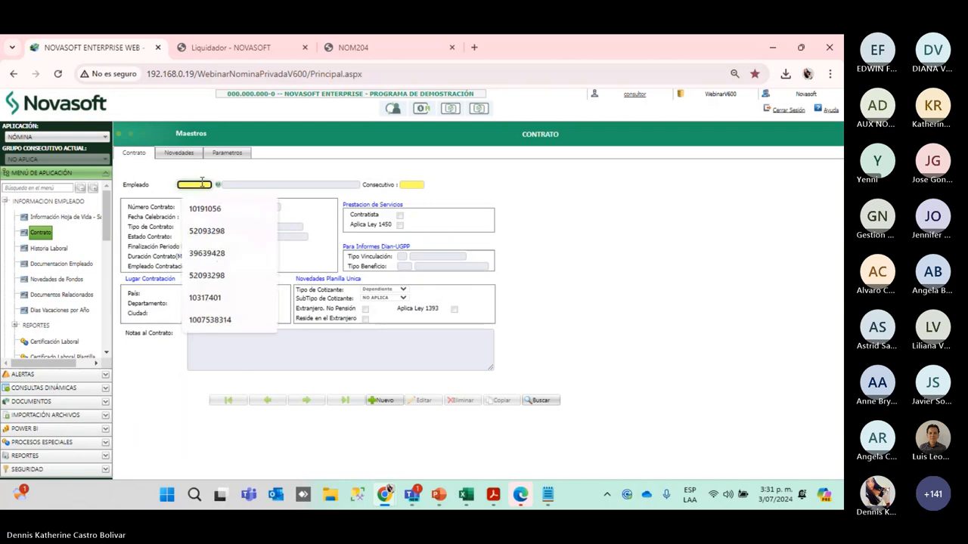
{"action": "key", "text": "Tab"}
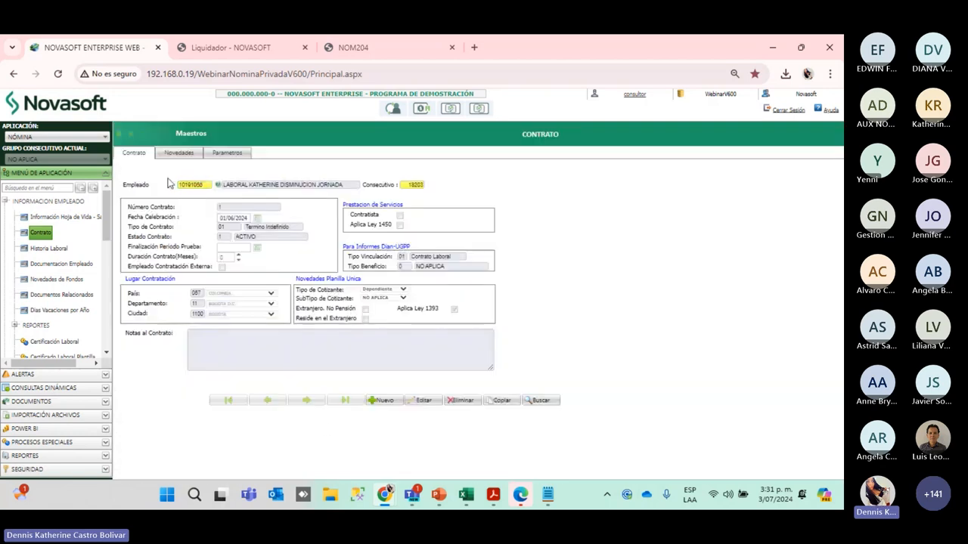
{"action": "left_click", "coordinate": [228, 152]}
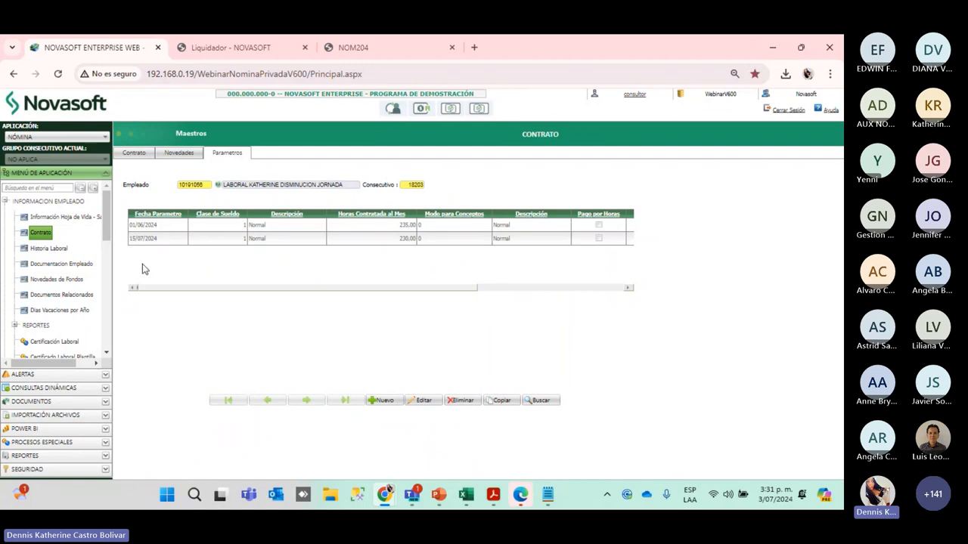
{"action": "mouse_move", "coordinate": [436, 431]}
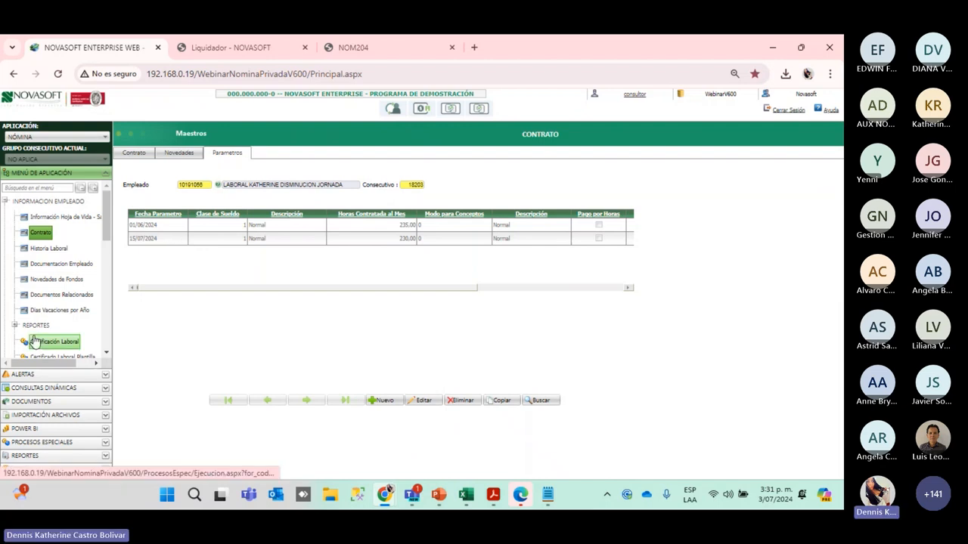
Delete the second contract parameter row and add a new empty row
{"action": "left_click", "coordinate": [435, 402]}
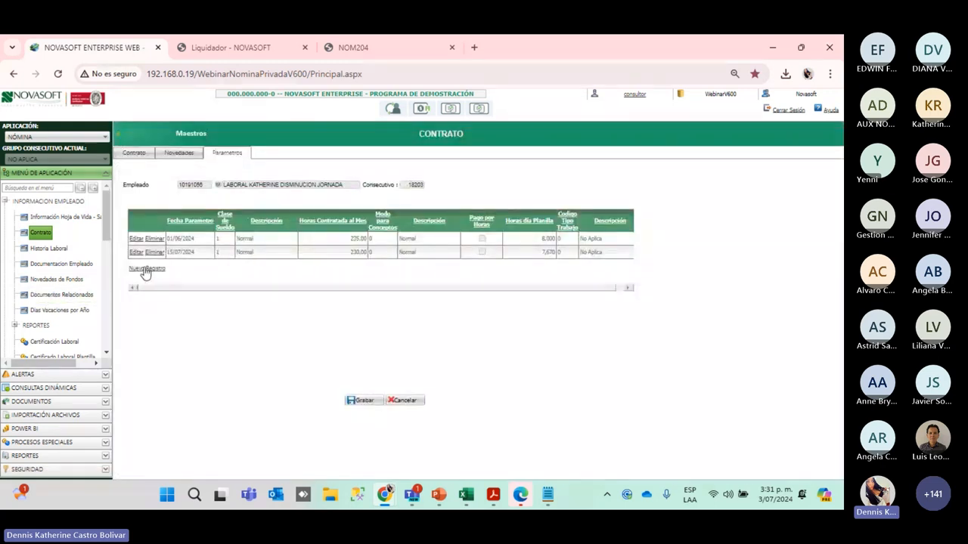
{"action": "left_click", "coordinate": [155, 252]}
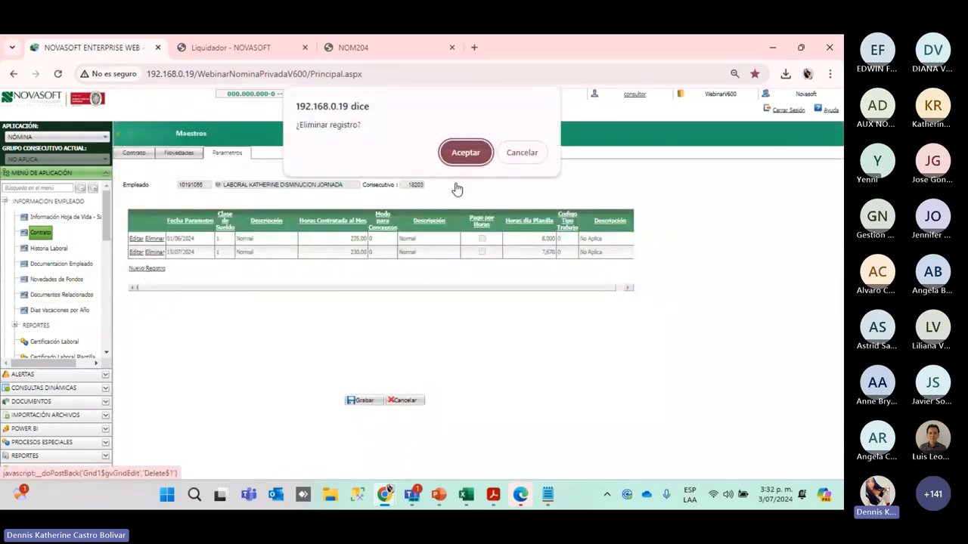
{"action": "left_click", "coordinate": [459, 154]}
{"action": "left_click", "coordinate": [142, 256]}
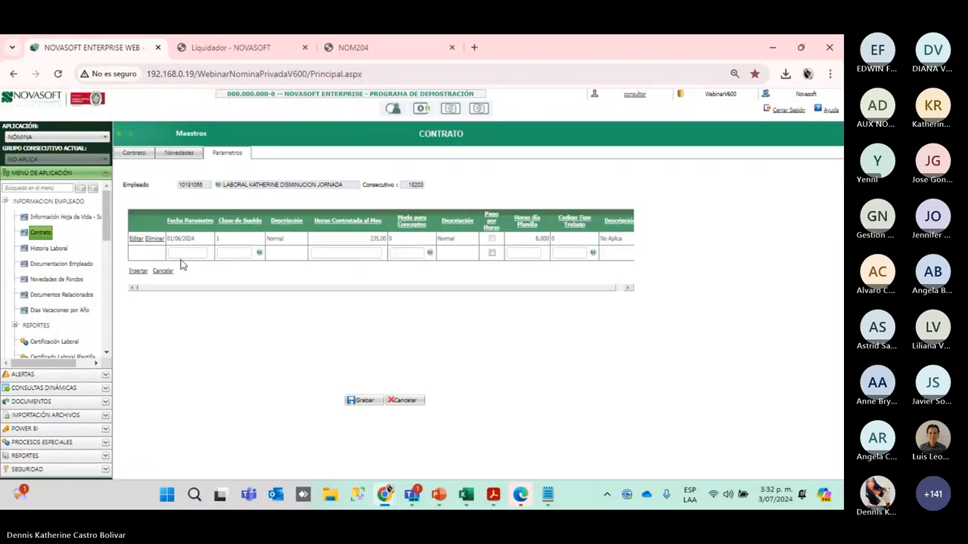
Enter date 15/07/2024, salary class 1, 230 monthly hours and mode 0 in the new row
{"action": "left_click", "coordinate": [182, 254]}
{"action": "type", "text": "15"}
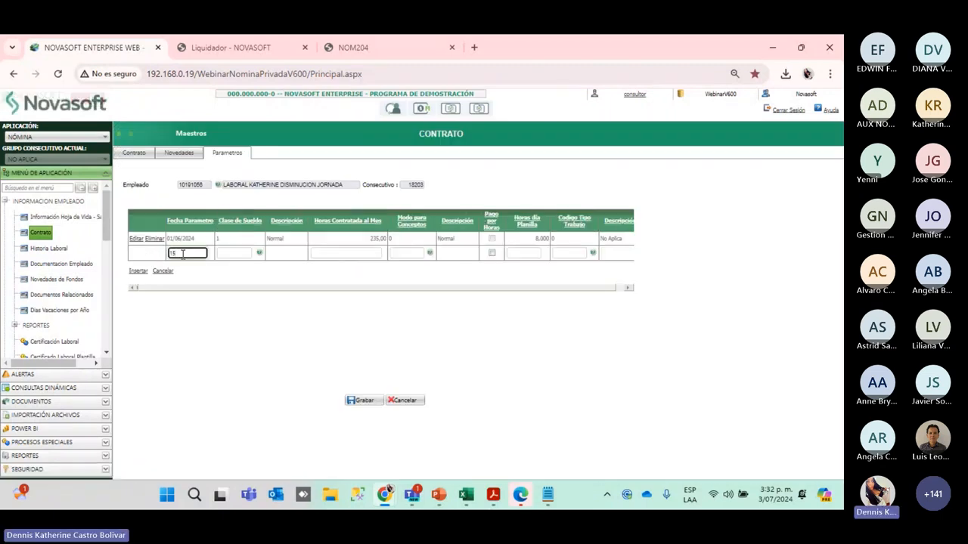
{"action": "type", "text": "/07/2024"}
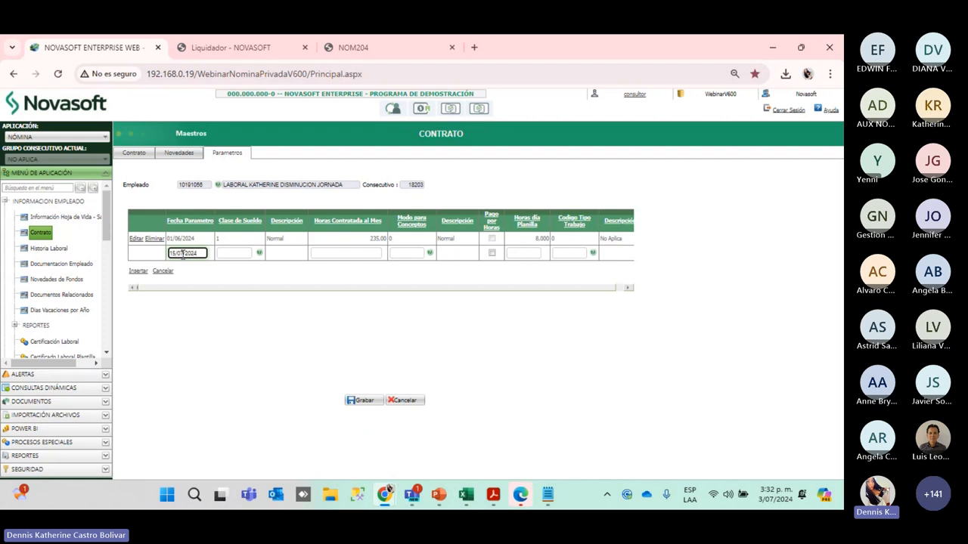
{"action": "key", "text": "Tab"}
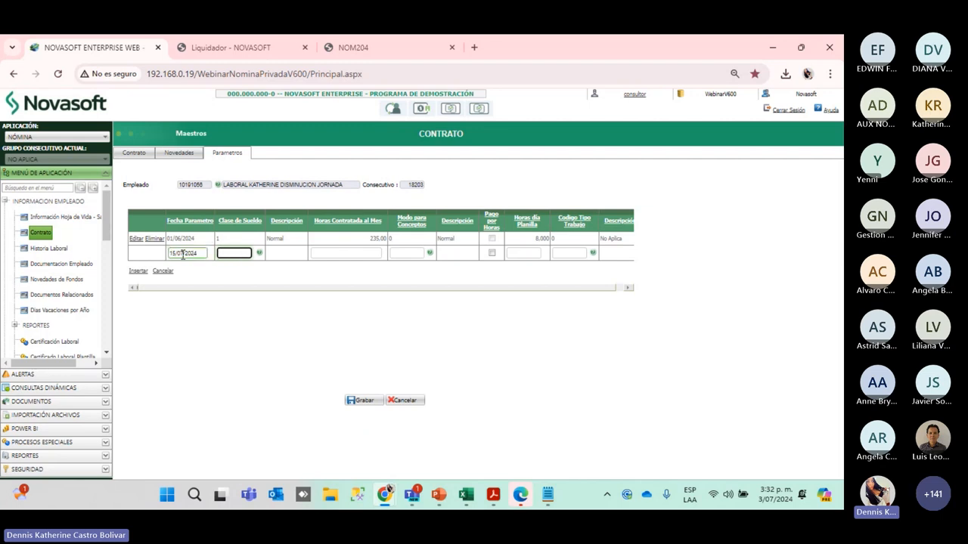
{"action": "type", "text": "1"}
{"action": "key", "text": "Tab"}
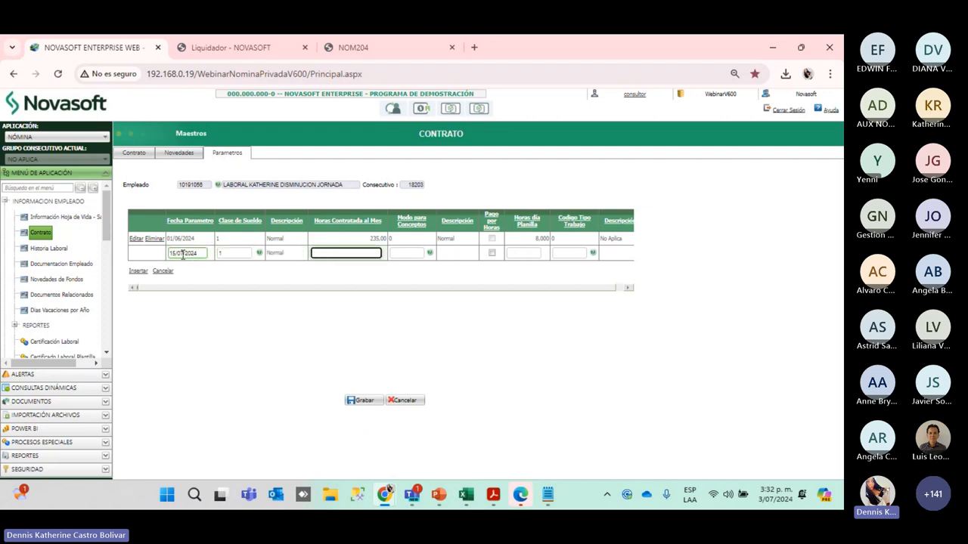
{"action": "type", "text": "230"}
{"action": "key", "text": "Tab"}
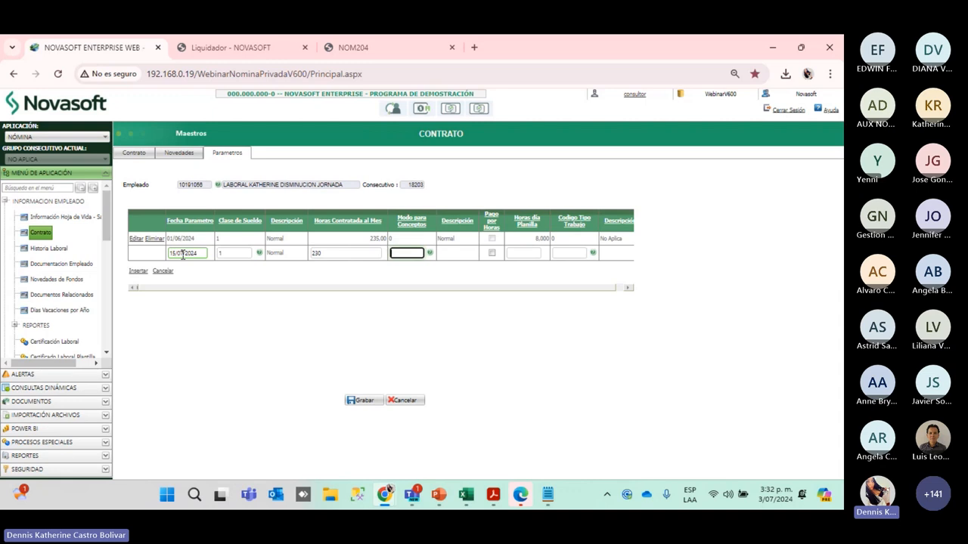
{"action": "type", "text": "0"}
Set 7.66 payroll hours per day and work code 0, insert the row, and save
{"action": "key", "text": "Tab"}
{"action": "key", "text": "Tab"}
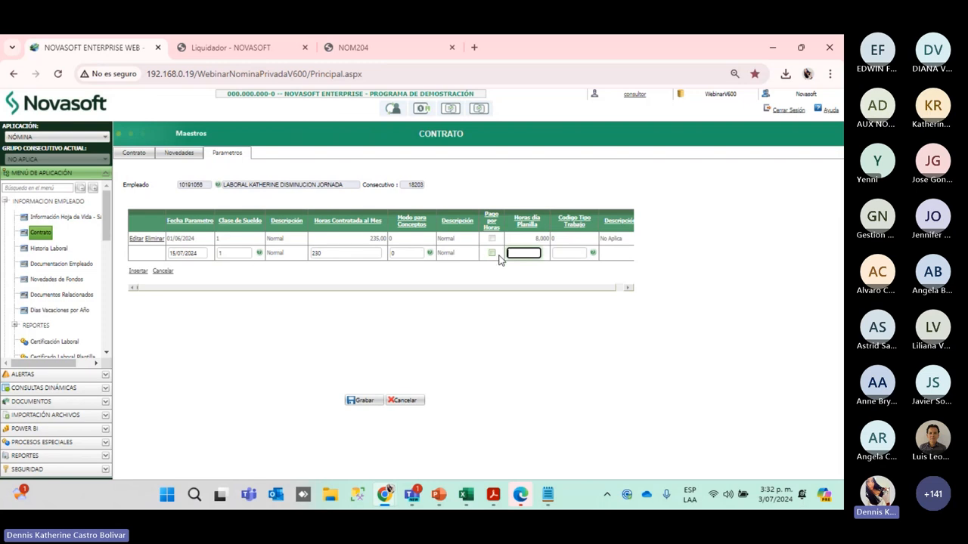
{"action": "type", "text": "7.66"}
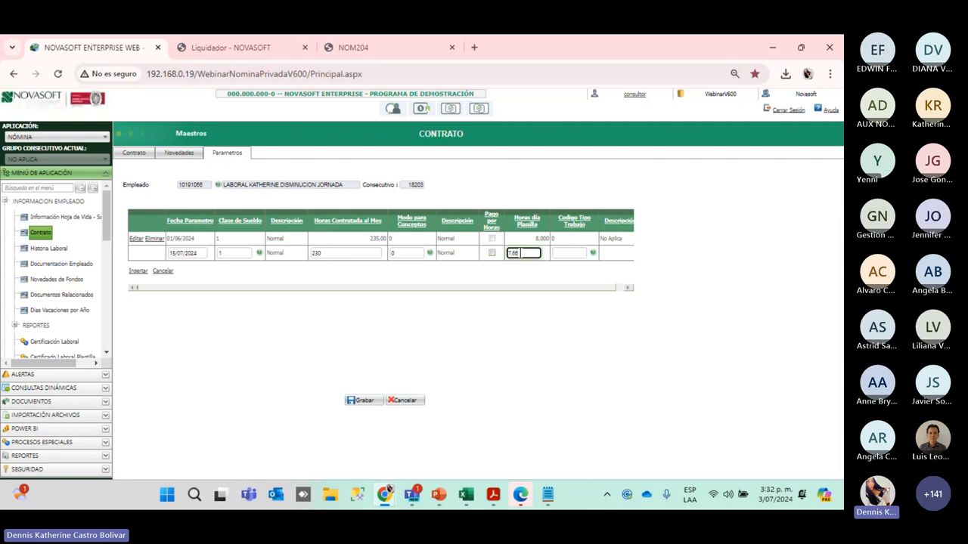
{"action": "key", "text": "Tab"}
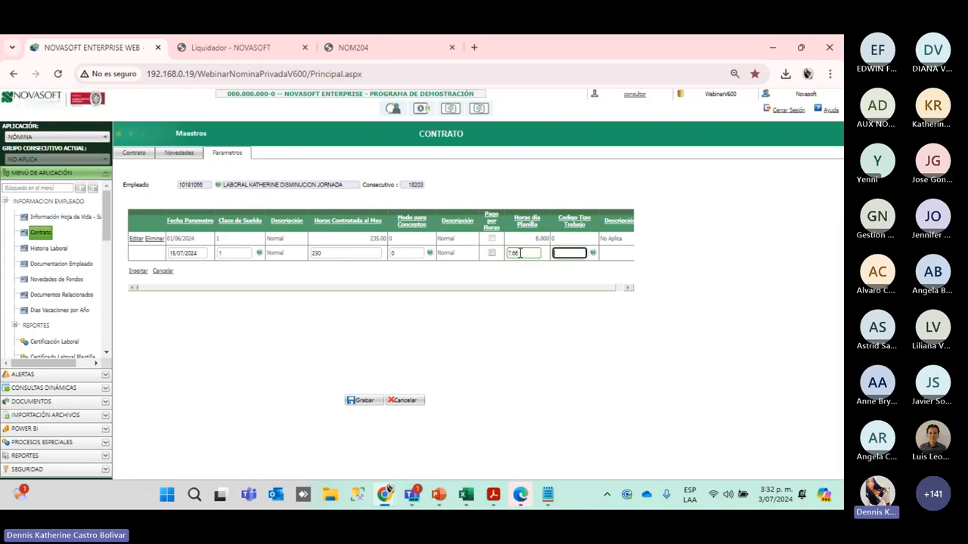
{"action": "type", "text": "0"}
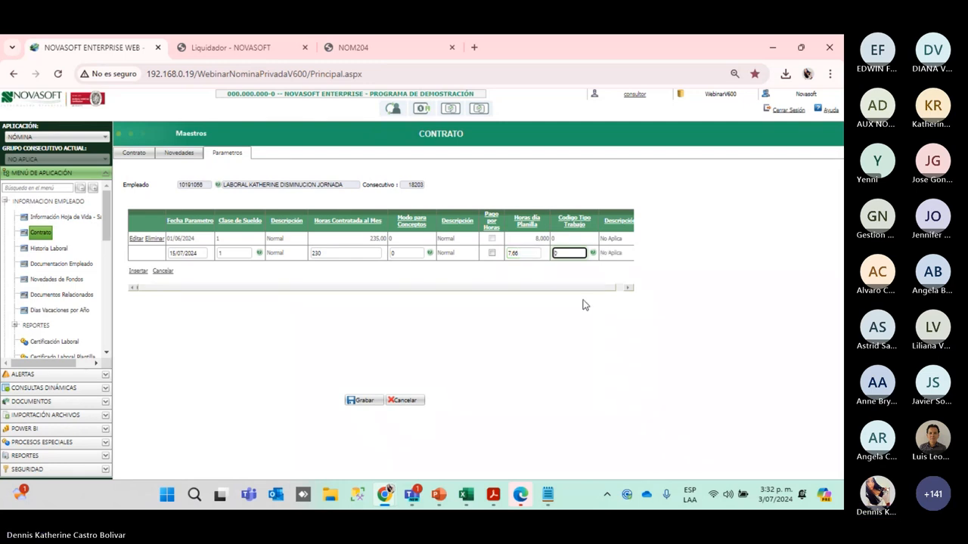
{"action": "left_click_drag", "start_coordinate": [589, 289], "coordinate": [374, 292]}
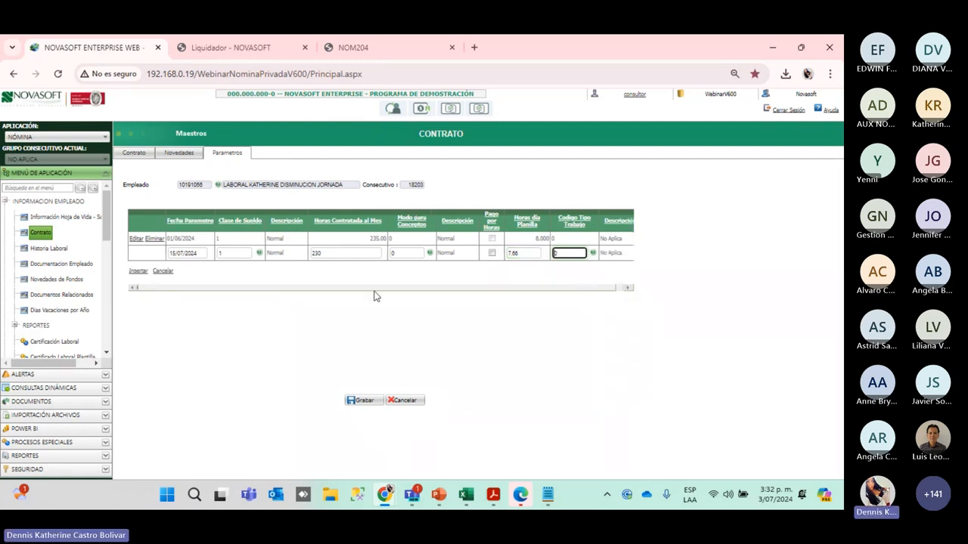
{"action": "left_click", "coordinate": [136, 272]}
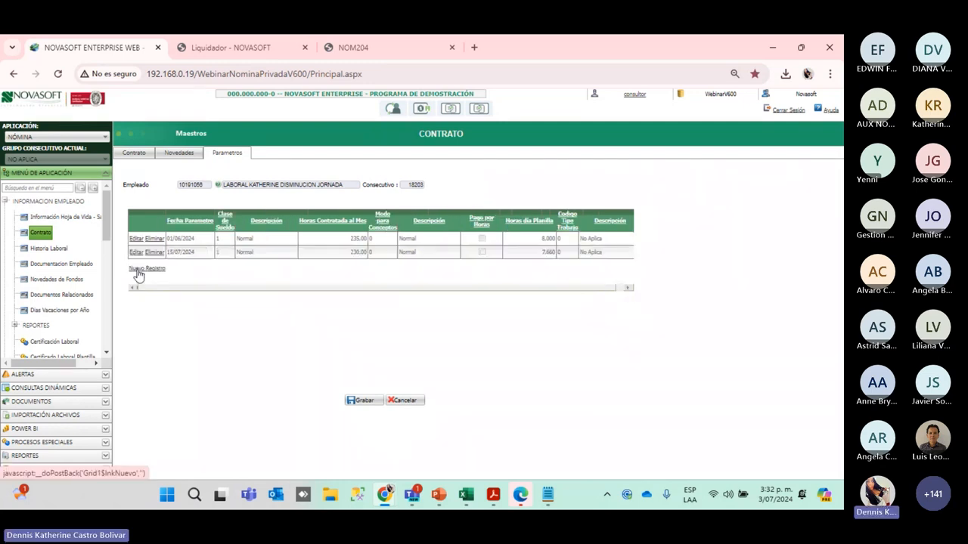
{"action": "left_click", "coordinate": [363, 401]}
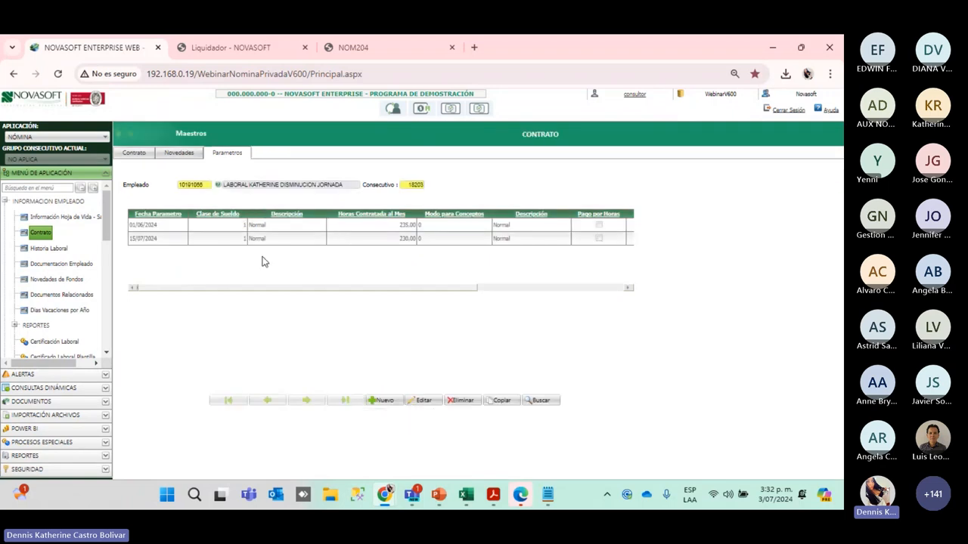
Delete the 15/07/2024 parameter row and save, leaving only 01/06/2024 at 235,00 hours
{"action": "left_click", "coordinate": [423, 402]}
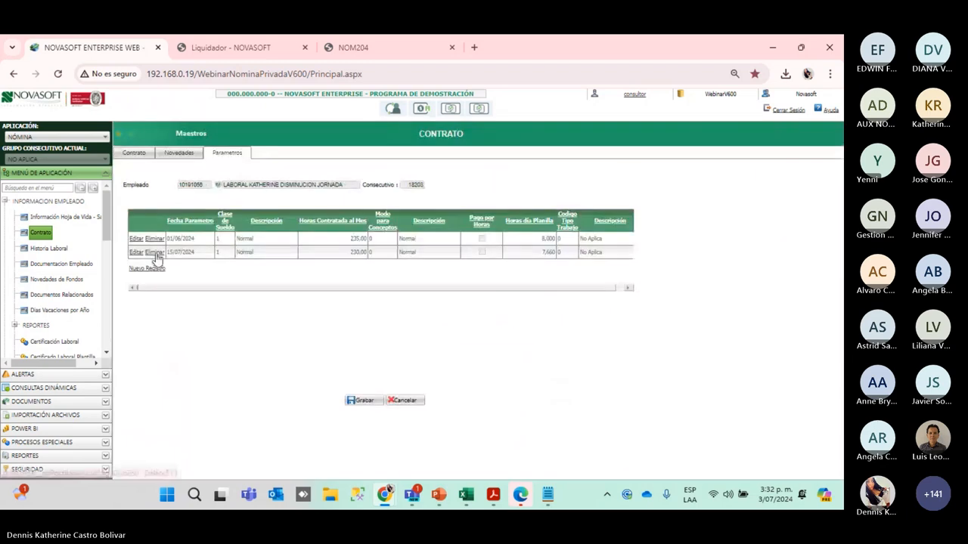
{"action": "left_click", "coordinate": [155, 252]}
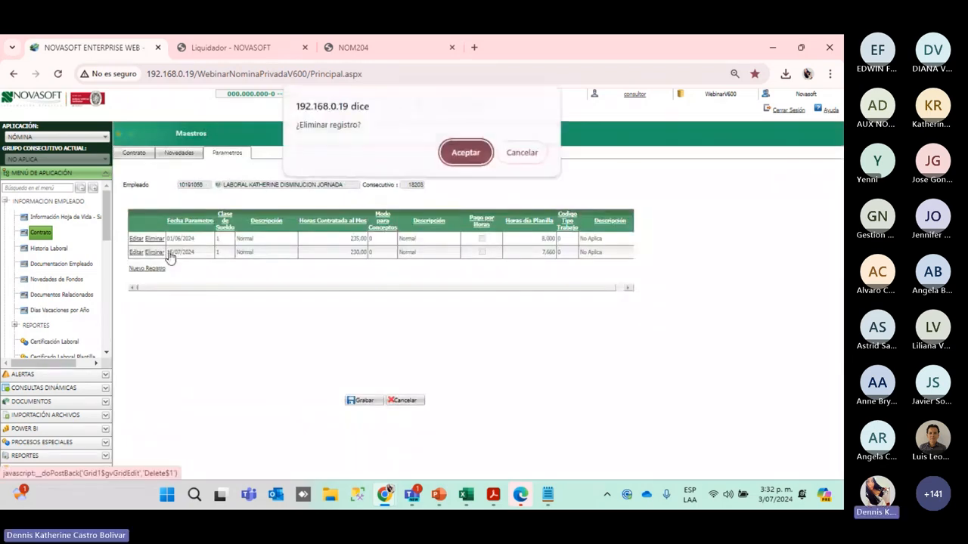
{"action": "left_click", "coordinate": [463, 154]}
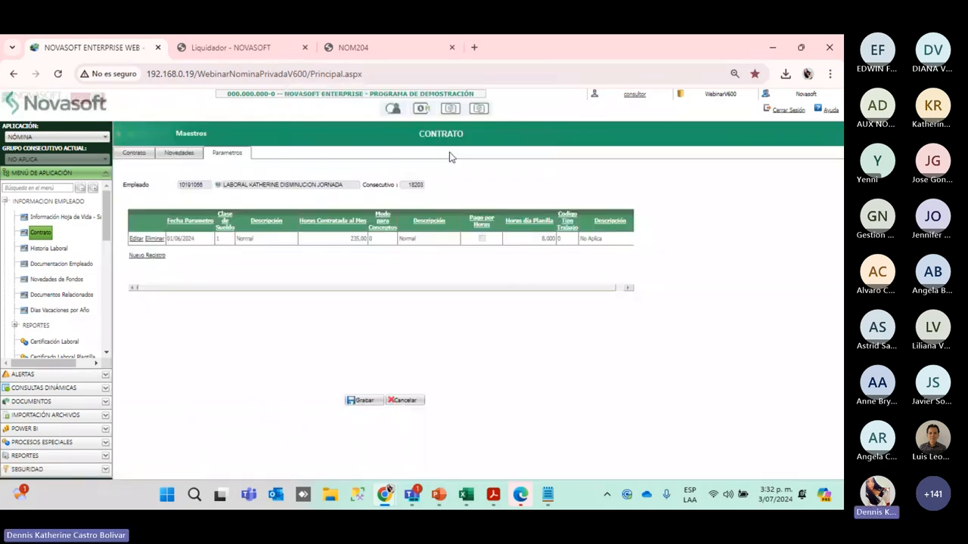
{"action": "left_click", "coordinate": [365, 402]}
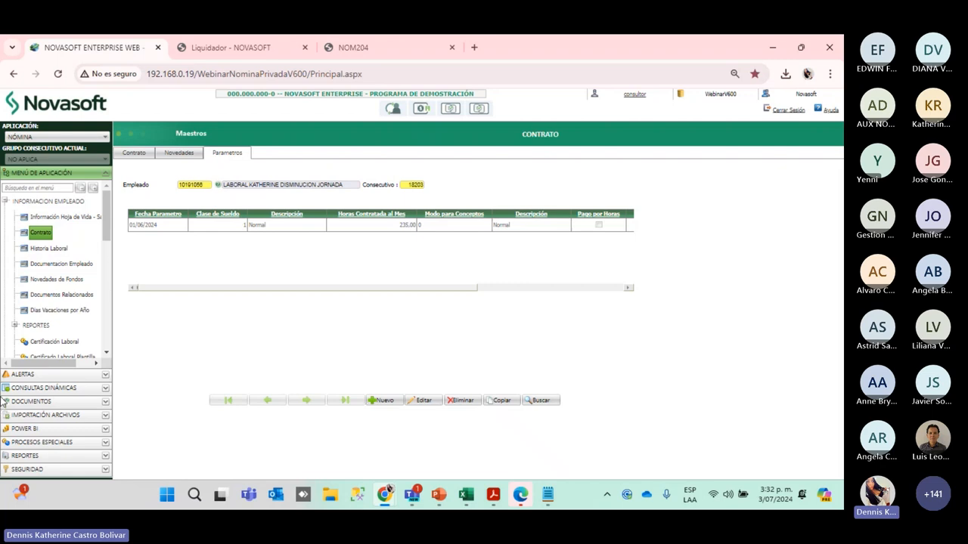
Open Ejecución Procesos Especiales and choose IMPORTADORES > Act. Horas Mes e Importación Masiva Parámetros de Contrato
{"action": "left_click", "coordinate": [53, 443]}
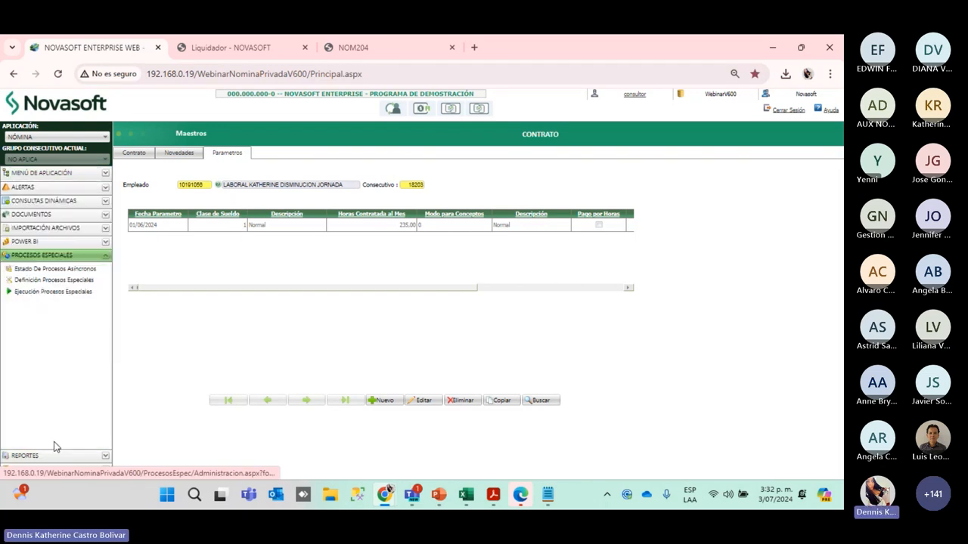
{"action": "left_click", "coordinate": [42, 294]}
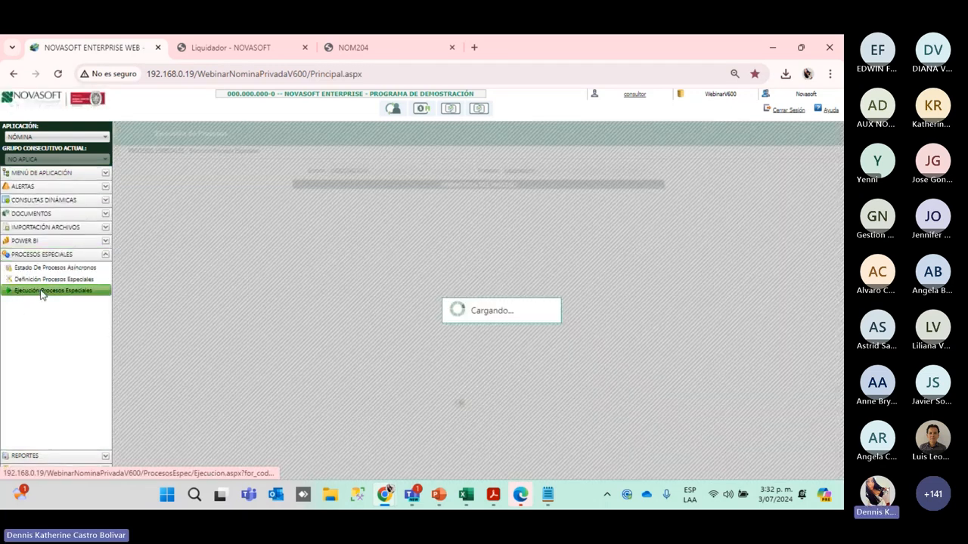
{"action": "left_click", "coordinate": [429, 168]}
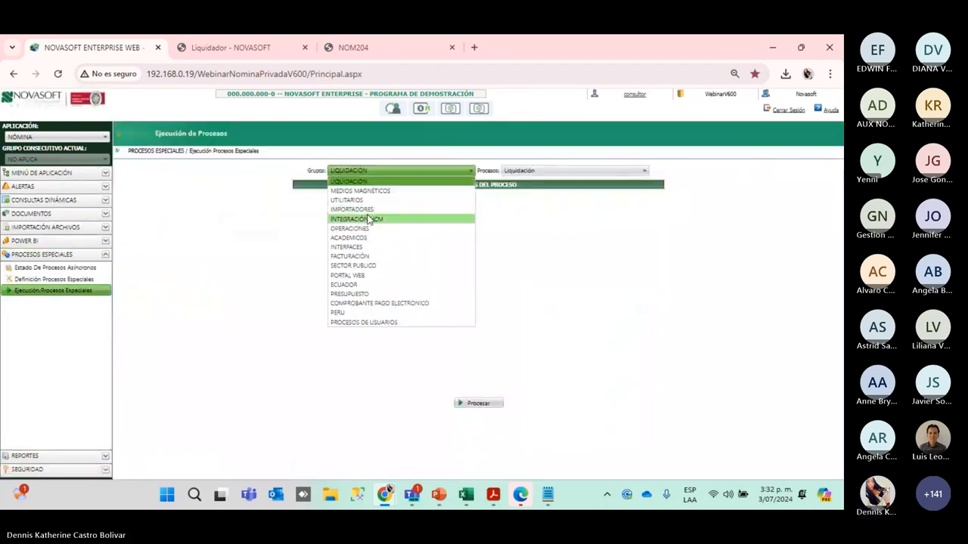
{"action": "left_click", "coordinate": [365, 210]}
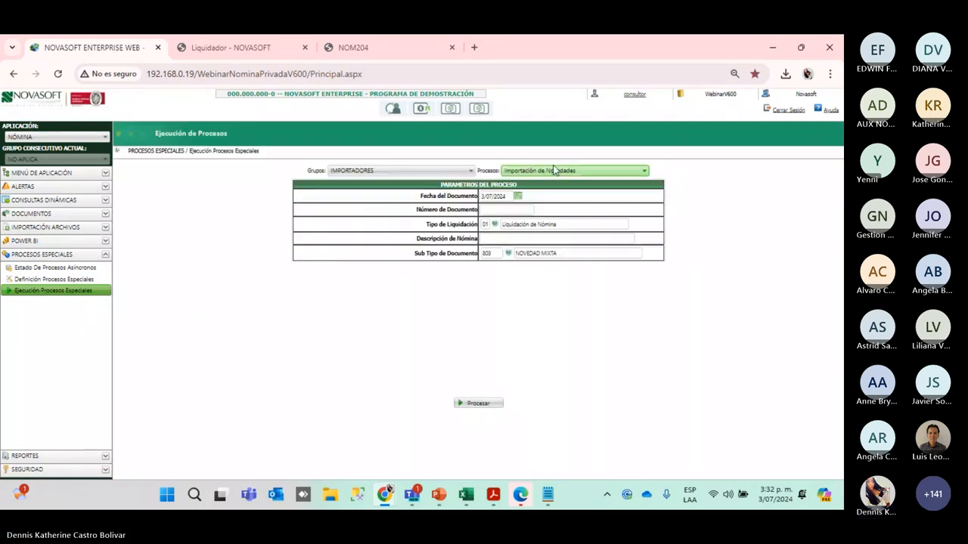
{"action": "left_click", "coordinate": [554, 170]}
{"action": "scroll", "coordinate": [560, 288], "scroll_direction": "down", "scroll_amount": 3}
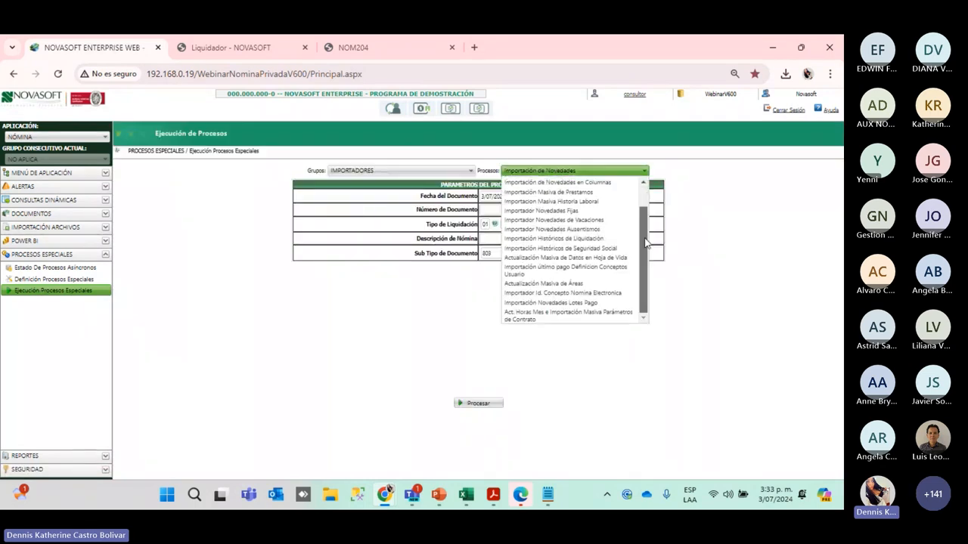
{"action": "left_click", "coordinate": [530, 319]}
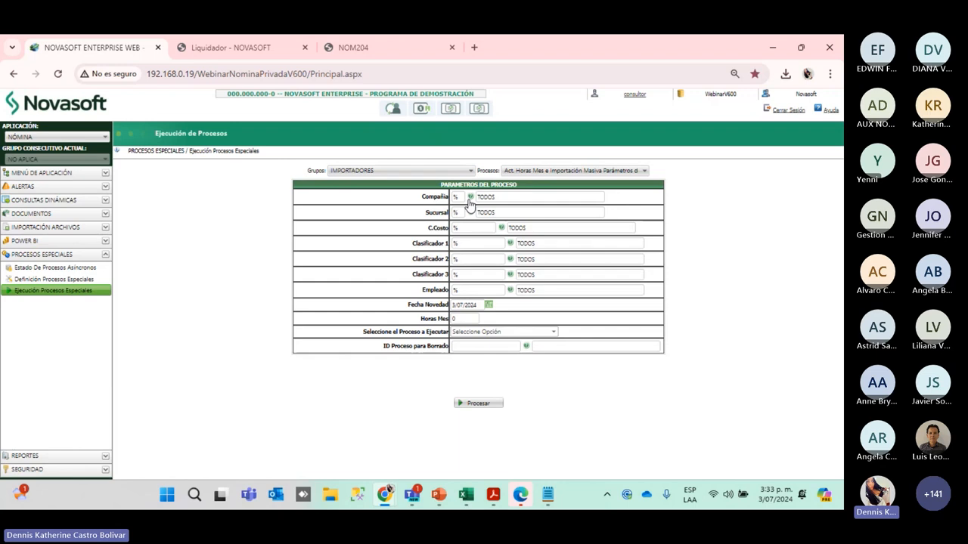
Set the novelty date to 15/07/2024 and Horas Mes to 230
{"action": "left_click", "coordinate": [457, 258]}
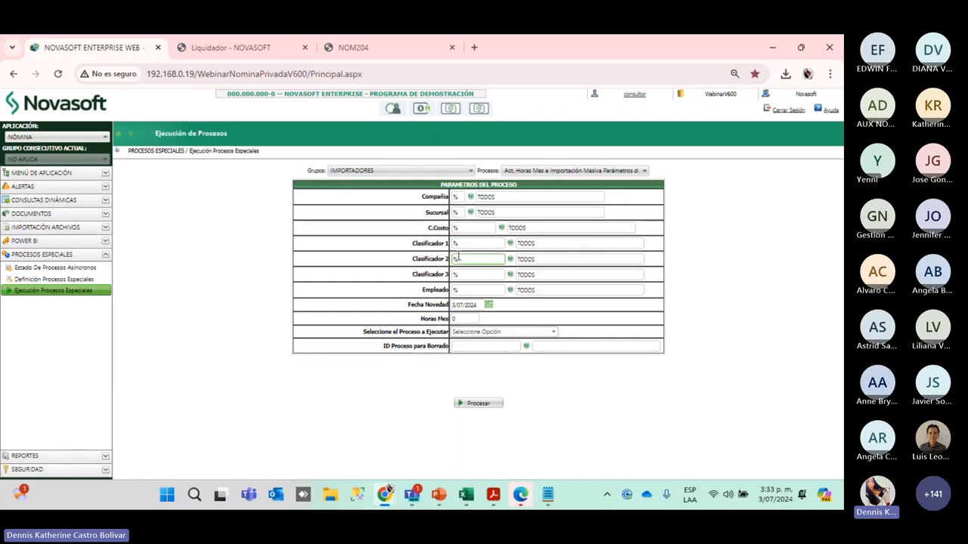
{"action": "left_click", "coordinate": [524, 275]}
{"action": "left_click", "coordinate": [458, 304]}
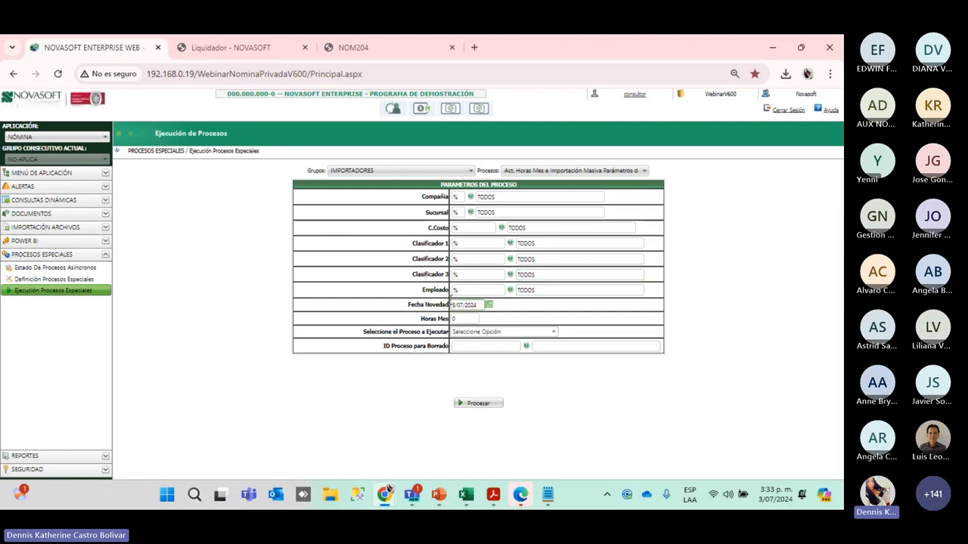
{"action": "left_click", "coordinate": [488, 304]}
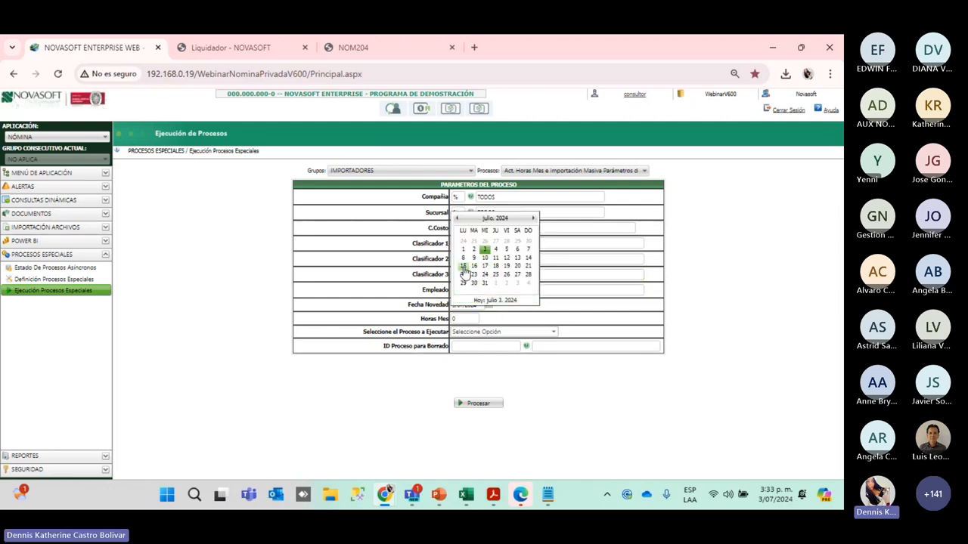
{"action": "left_click", "coordinate": [462, 266]}
{"action": "left_click", "coordinate": [459, 290]}
{"action": "left_click", "coordinate": [469, 317]}
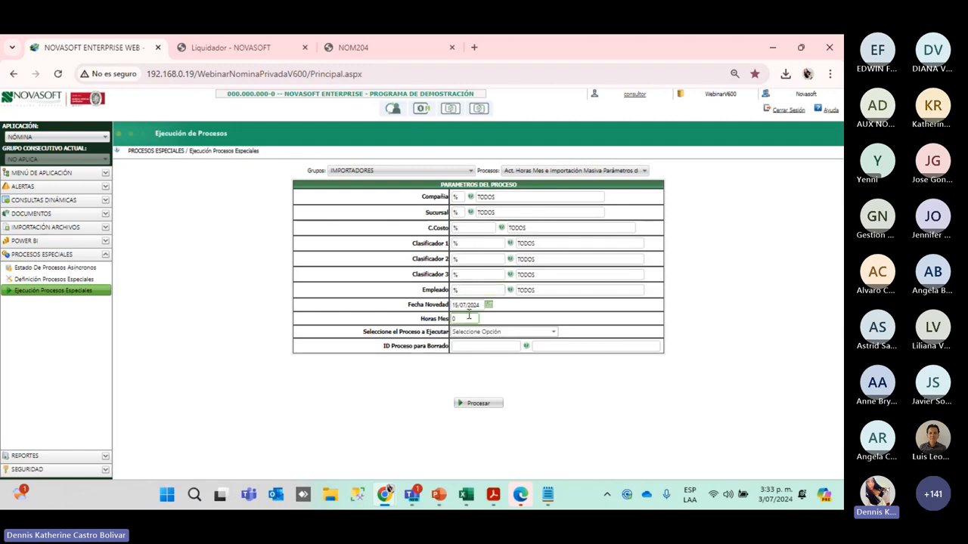
{"action": "double_click", "coordinate": [467, 319]}
{"action": "type", "text": "230"}
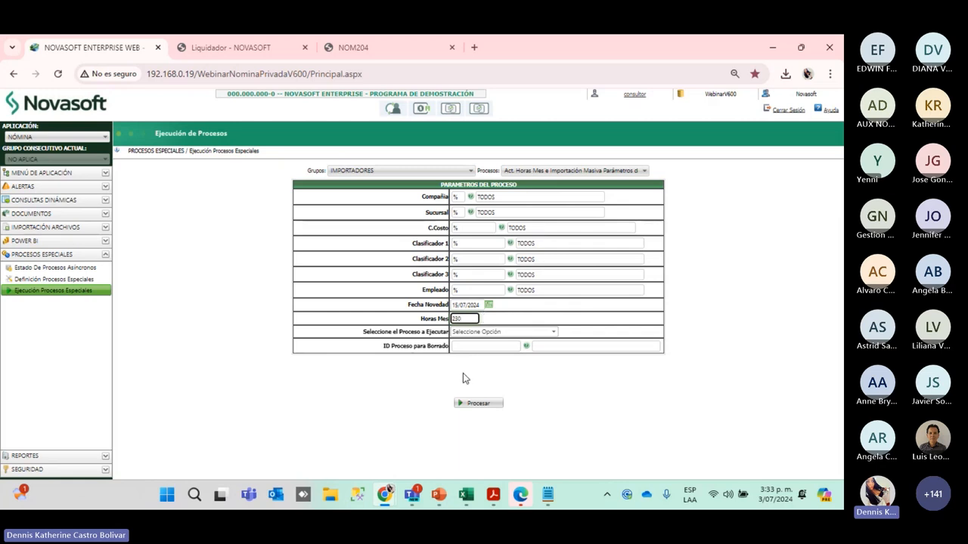
Choose Creación Por Parámetros as the process to execute
{"action": "left_click_drag", "start_coordinate": [364, 333], "coordinate": [476, 334]}
{"action": "left_click", "coordinate": [477, 334]}
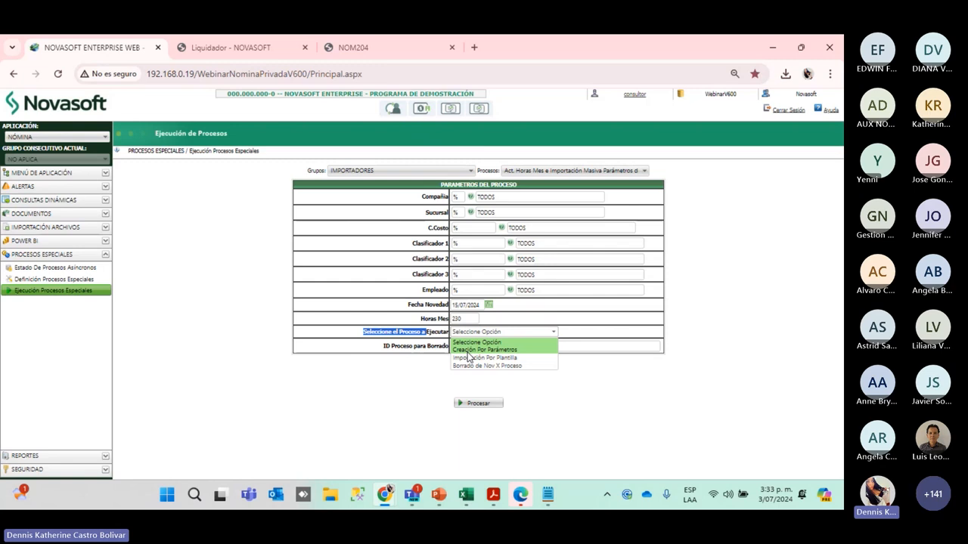
{"action": "left_click", "coordinate": [467, 351]}
{"action": "left_click", "coordinate": [494, 321]}
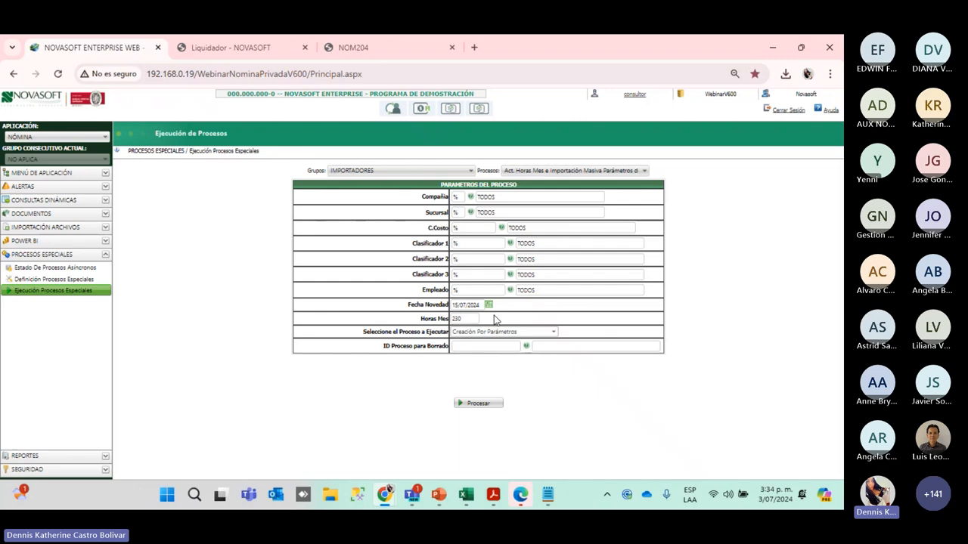
Run the parameter creation process and close its results window
{"action": "left_click", "coordinate": [474, 403]}
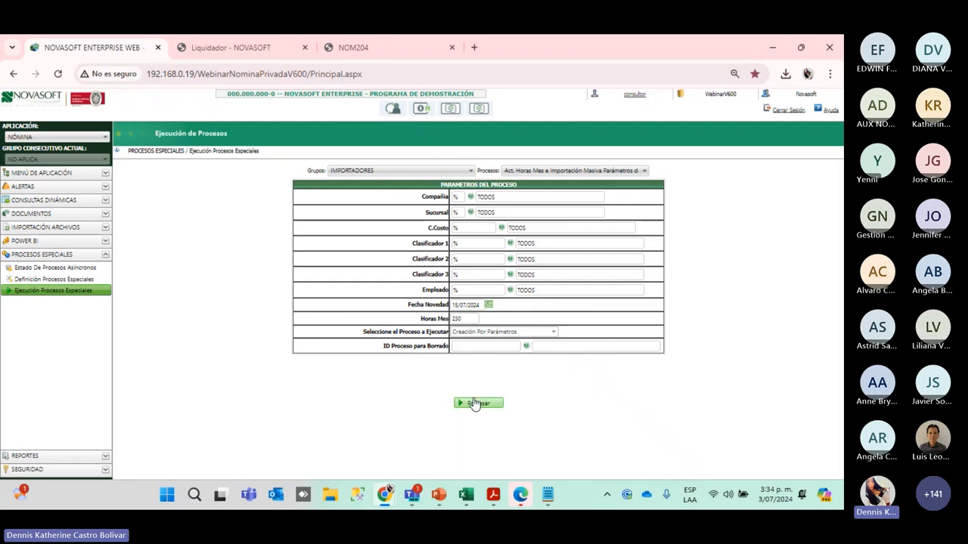
{"action": "left_click", "coordinate": [465, 154]}
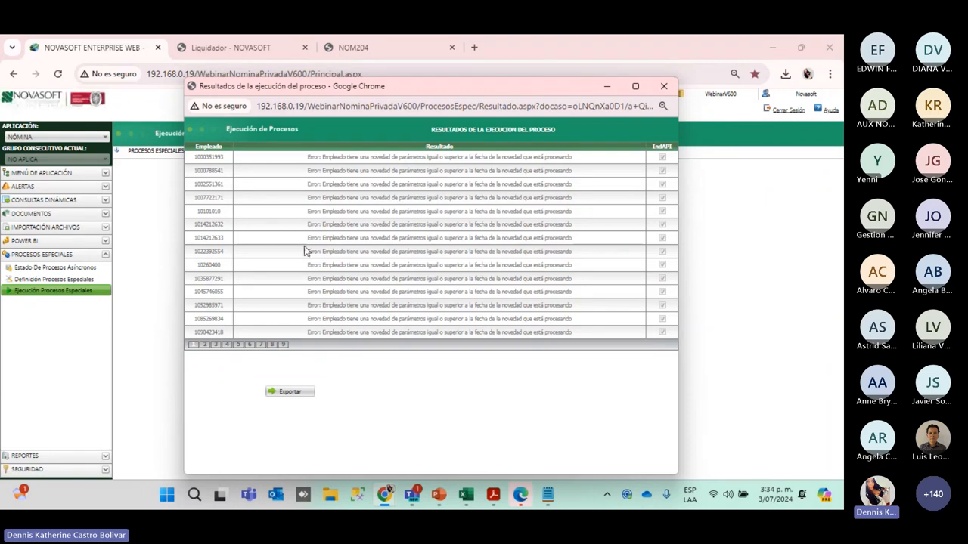
{"action": "left_click", "coordinate": [663, 86]}
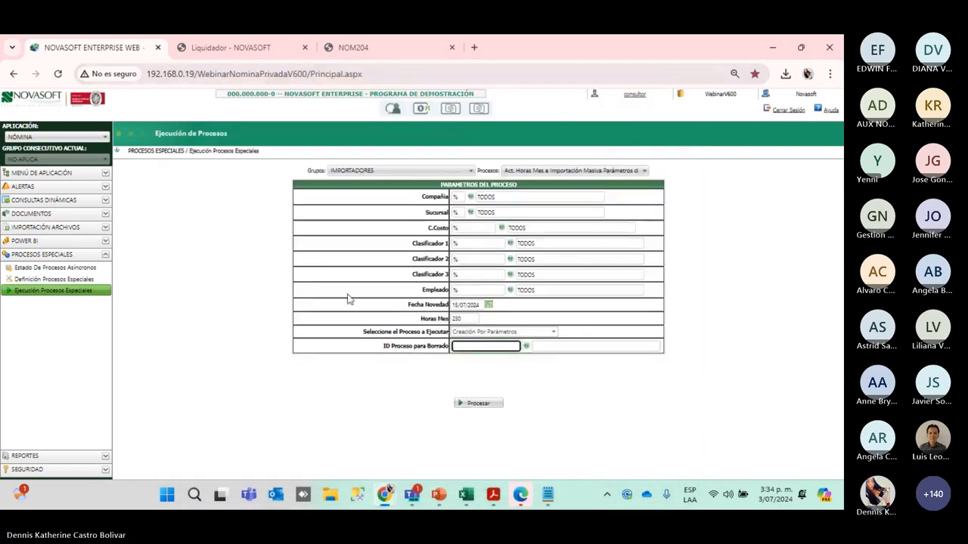
Switch the process mode to Importación Por Plantilla and open File Explorer
{"action": "left_click", "coordinate": [510, 332]}
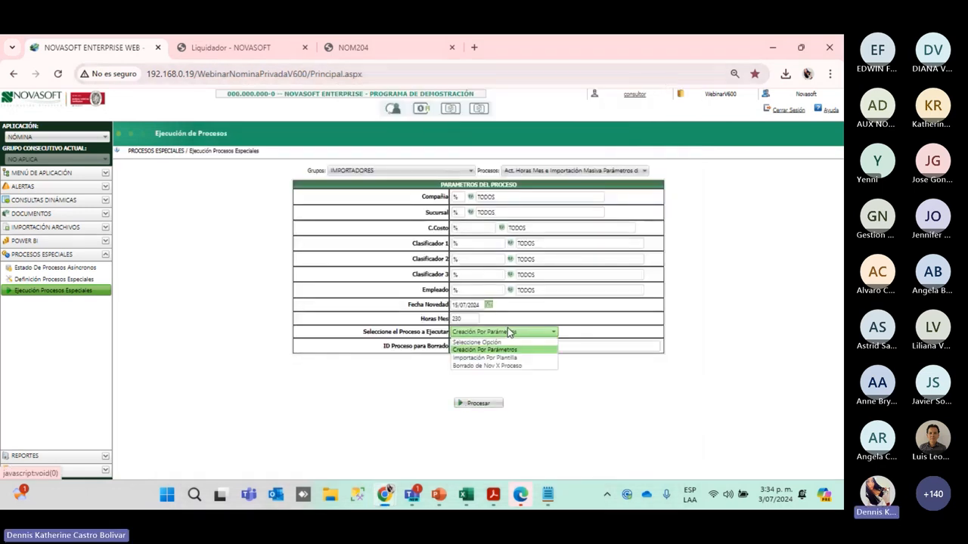
{"action": "left_click", "coordinate": [493, 359]}
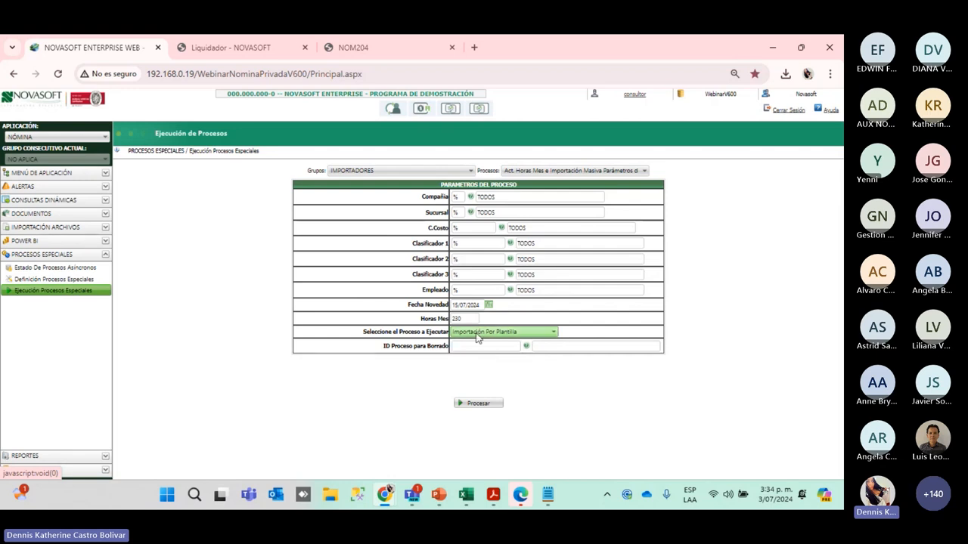
{"action": "left_click", "coordinate": [465, 495]}
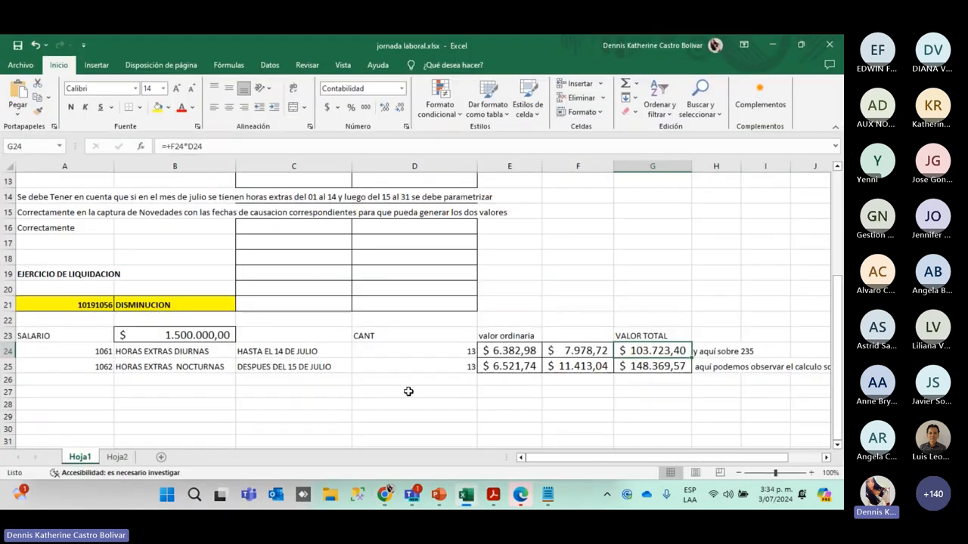
{"action": "left_click", "coordinate": [465, 495]}
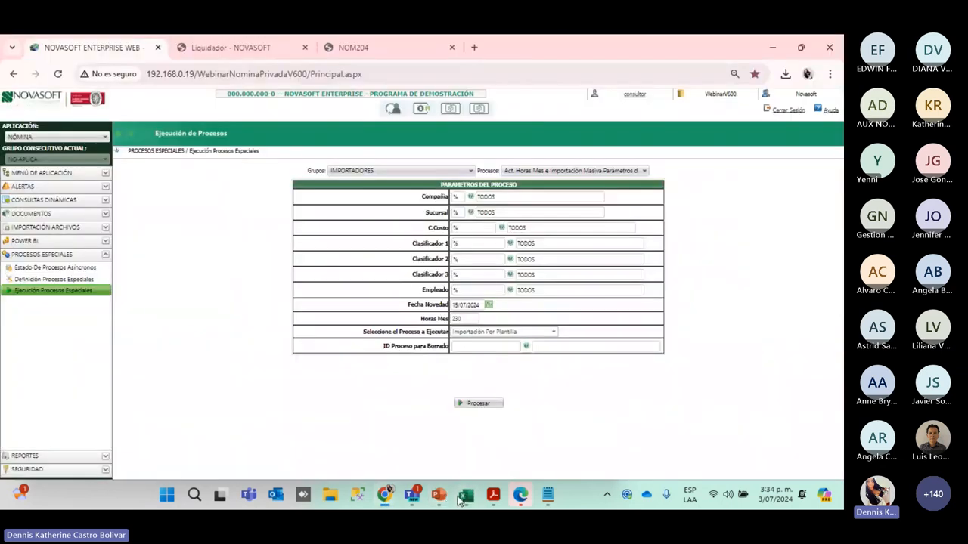
{"action": "left_click", "coordinate": [330, 495]}
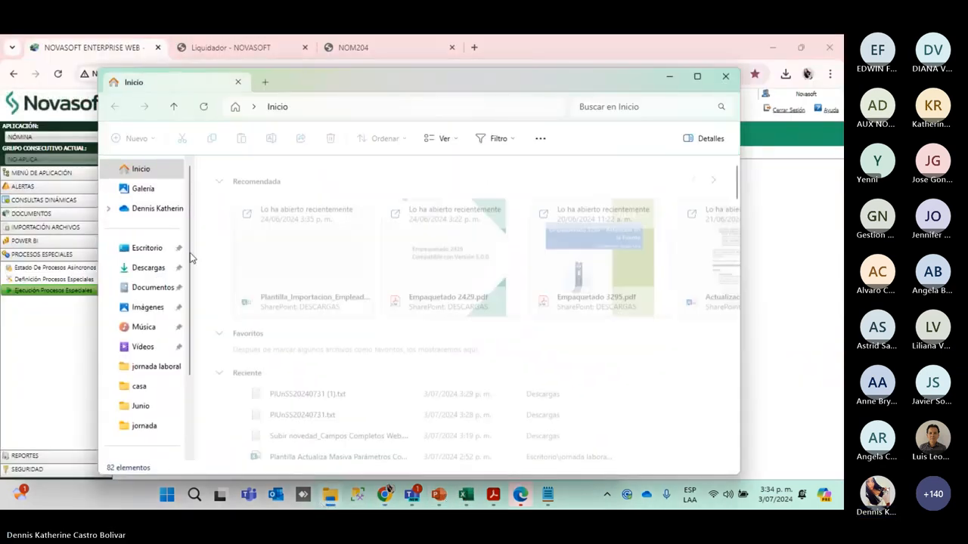
Open Plantilla Actualiza Masiva Parámetros Contrato from Escritorio > jornada laboral > jornada
{"action": "left_click", "coordinate": [145, 249]}
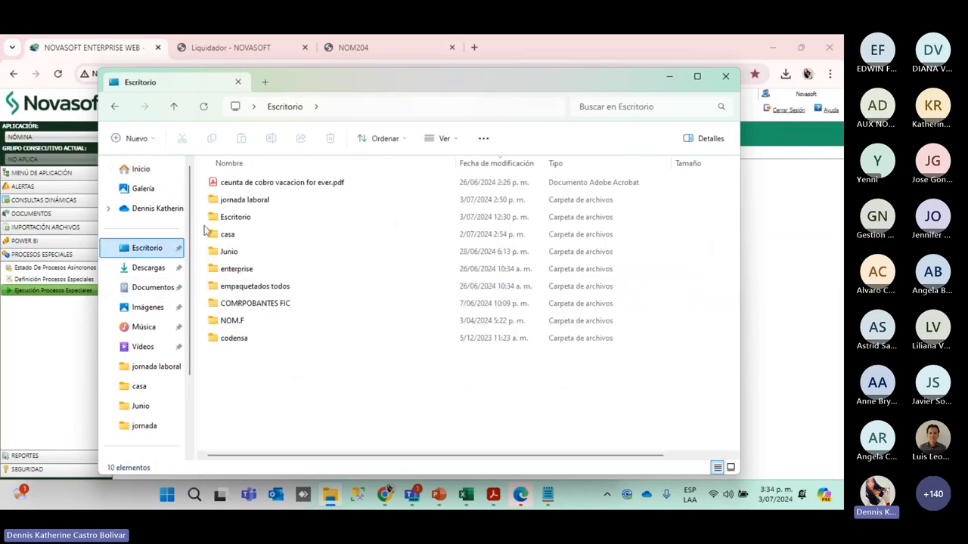
{"action": "double_click", "coordinate": [234, 200]}
{"action": "left_click", "coordinate": [235, 186]}
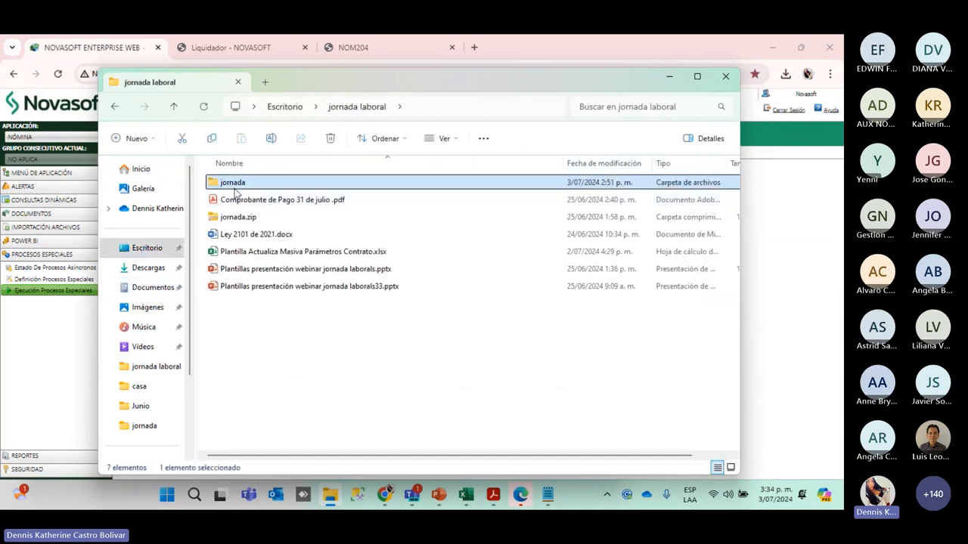
{"action": "double_click", "coordinate": [236, 187]}
{"action": "left_click", "coordinate": [247, 183]}
{"action": "left_click", "coordinate": [295, 198]}
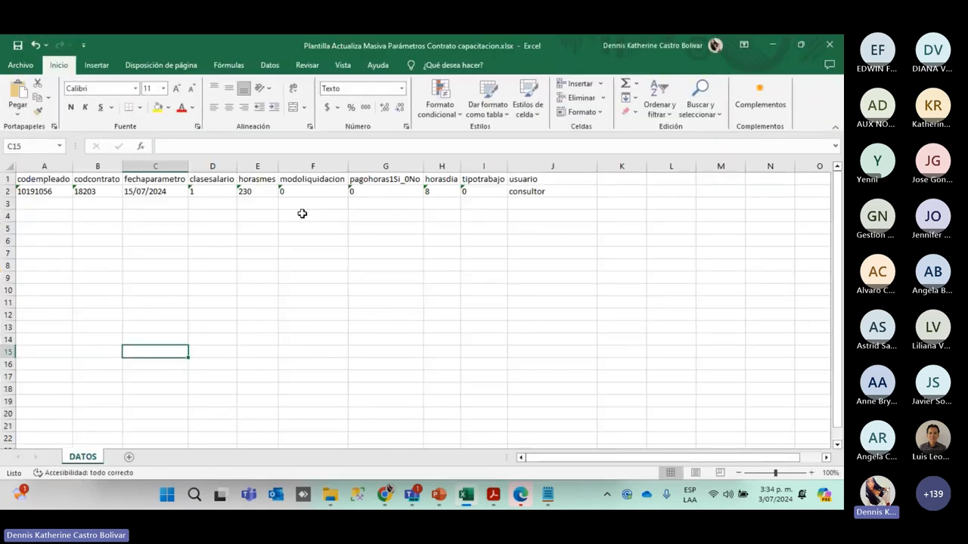
Check the employee code in A2 and contract code in B2, then return to Novasoft
{"action": "left_click", "coordinate": [162, 238]}
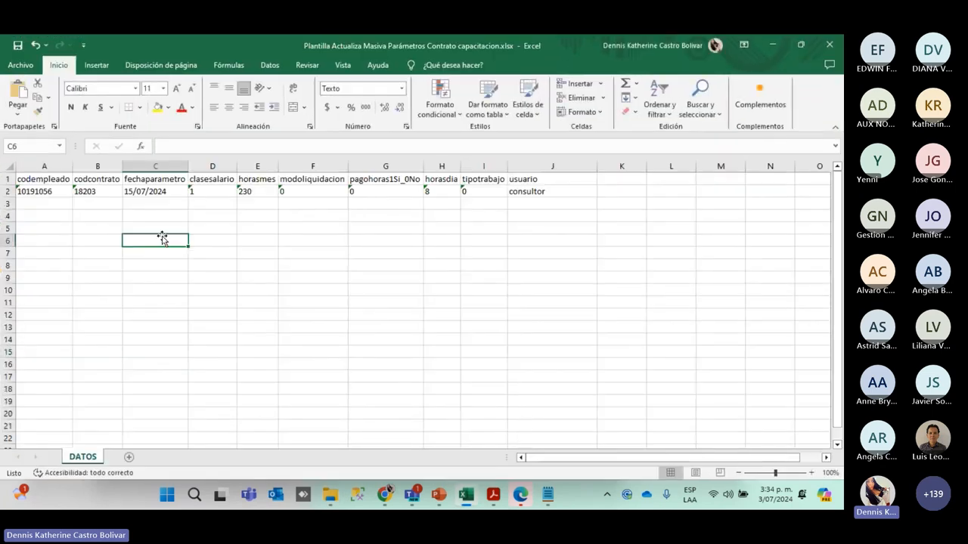
{"action": "left_click", "coordinate": [32, 192]}
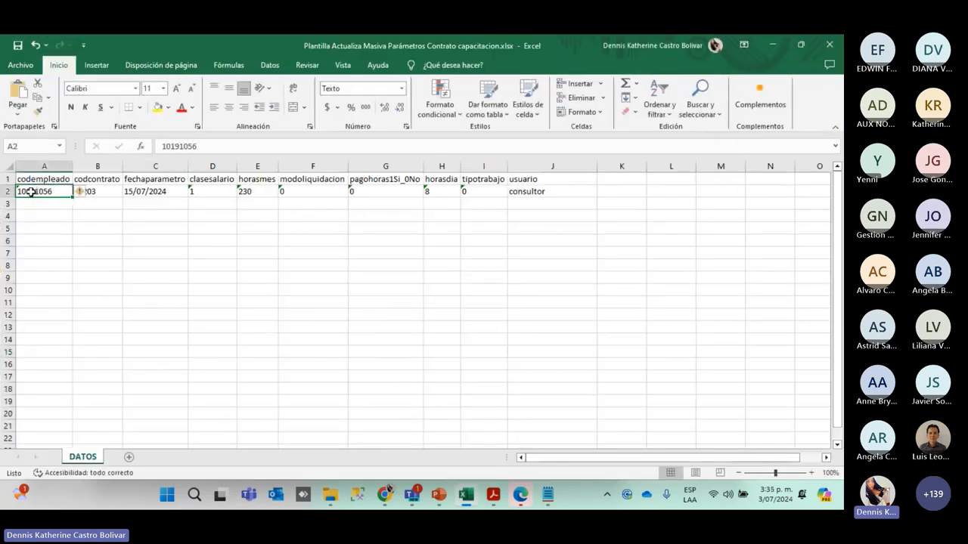
{"action": "left_click", "coordinate": [119, 192]}
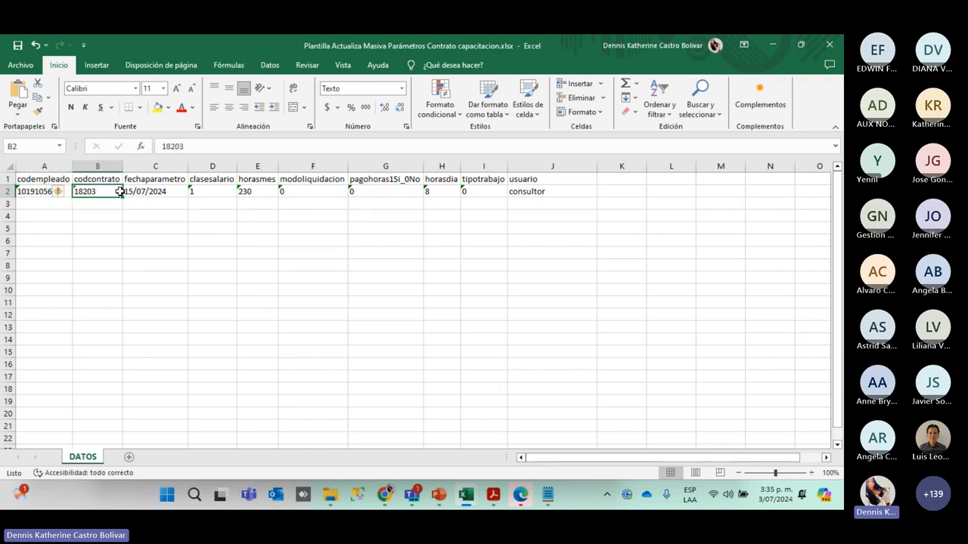
{"action": "left_click", "coordinate": [34, 192]}
{"action": "left_click", "coordinate": [113, 191]}
{"action": "left_click", "coordinate": [385, 495]}
{"action": "left_click", "coordinate": [325, 408]}
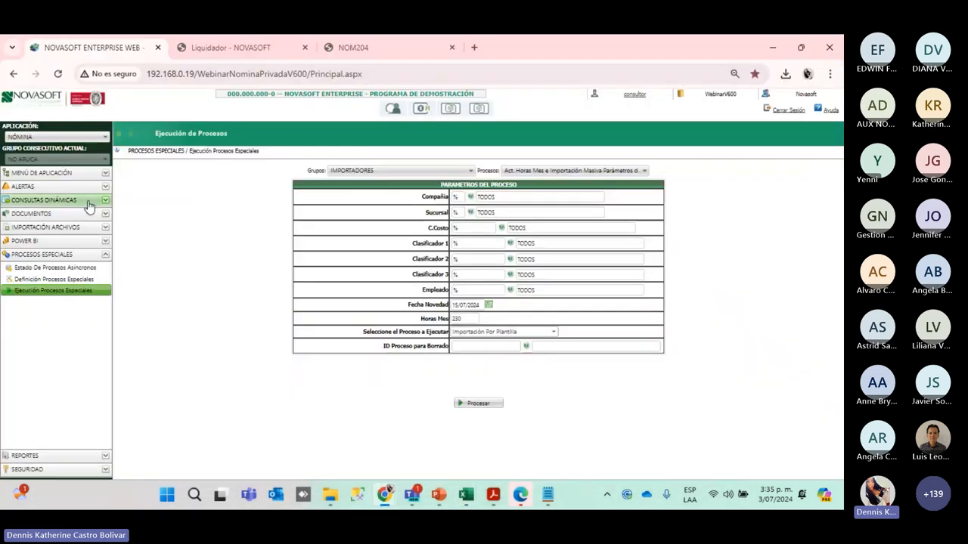
Load the template employee's Contrato record, select its Consecutivo, then bring the template workbook forward
{"action": "left_click", "coordinate": [49, 201]}
{"action": "left_click", "coordinate": [42, 234]}
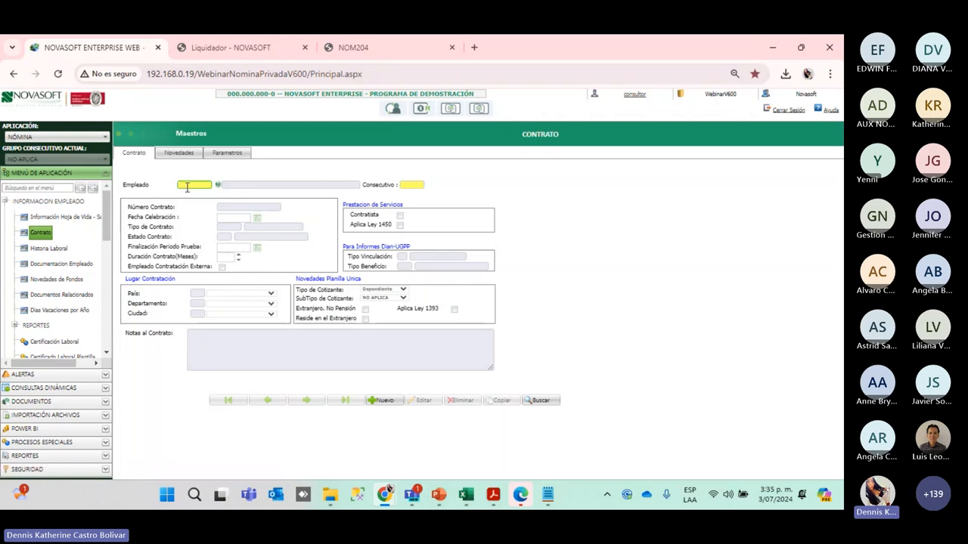
{"action": "left_click", "coordinate": [188, 187]}
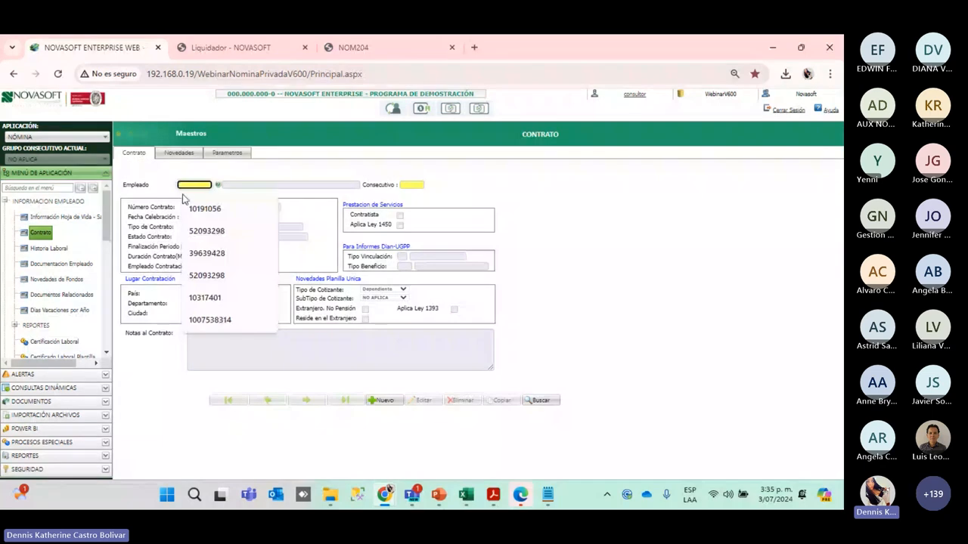
{"action": "left_click", "coordinate": [314, 168]}
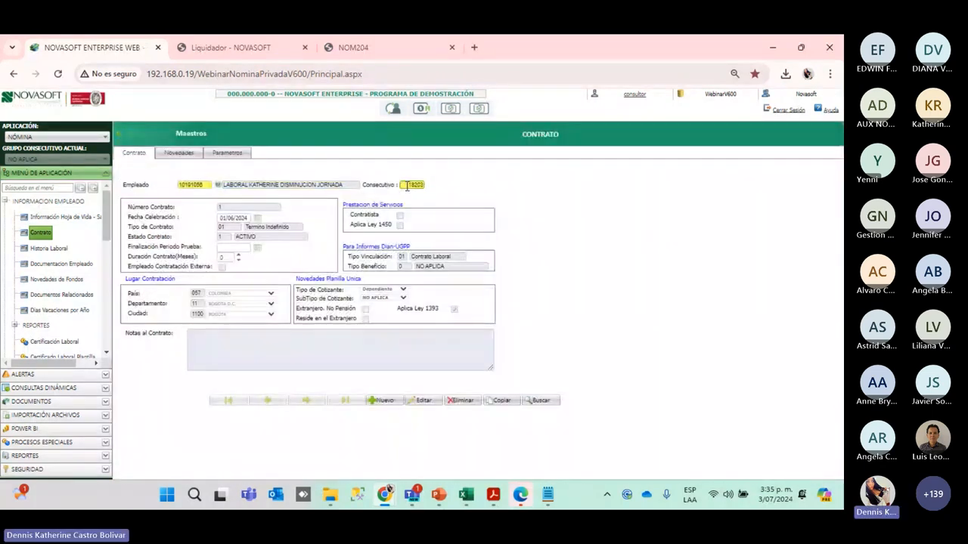
{"action": "double_click", "coordinate": [410, 185]}
{"action": "mouse_move", "coordinate": [475, 497]}
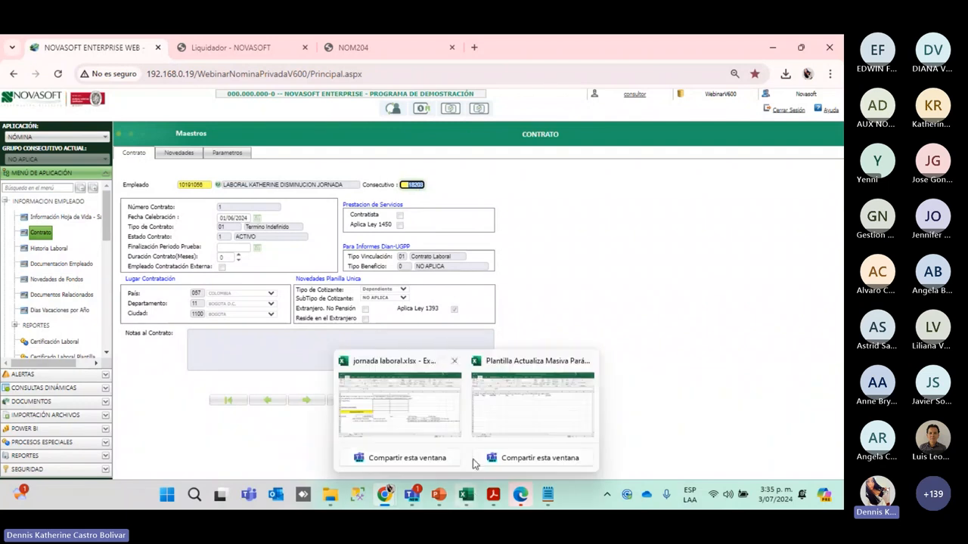
{"action": "left_click", "coordinate": [510, 421]}
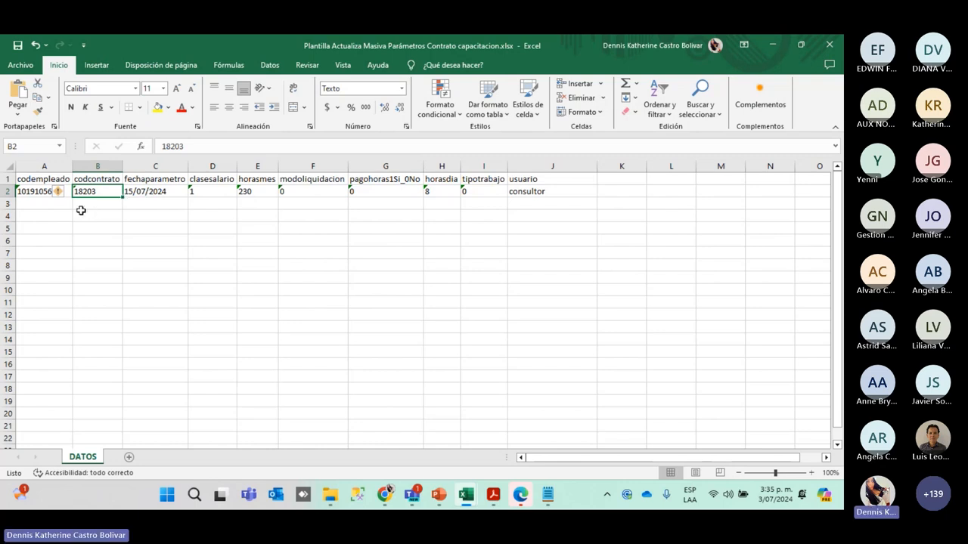
Check row 2 values: date 15/07/2024, salary class, overtime flag, hours per day, user consultor
{"action": "left_click", "coordinate": [140, 204]}
{"action": "left_click", "coordinate": [160, 191]}
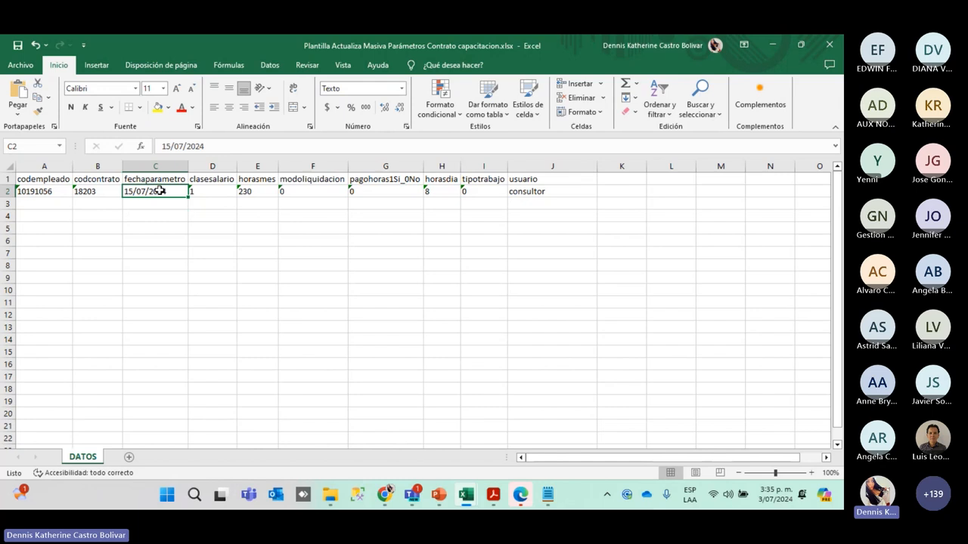
{"action": "left_click", "coordinate": [210, 191]}
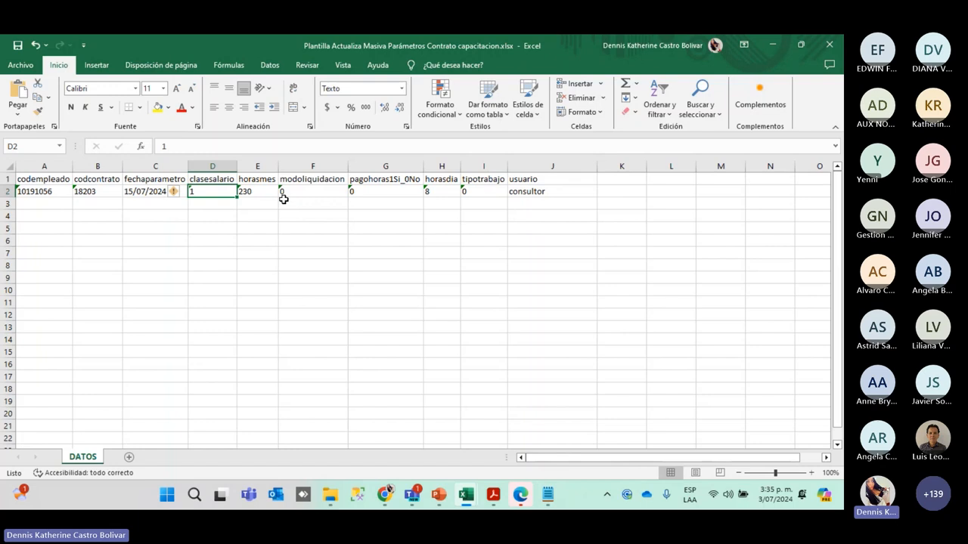
{"action": "left_click", "coordinate": [369, 189]}
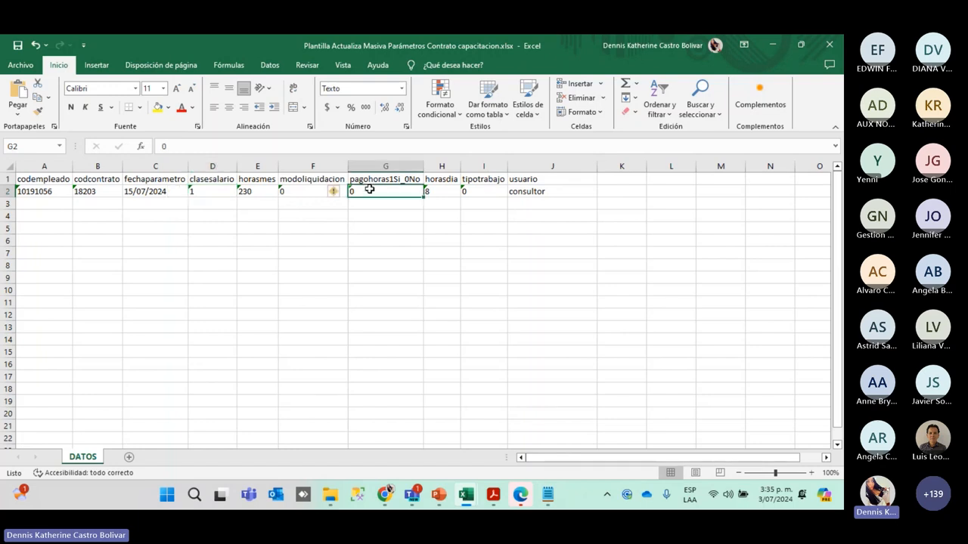
{"action": "left_click", "coordinate": [437, 196]}
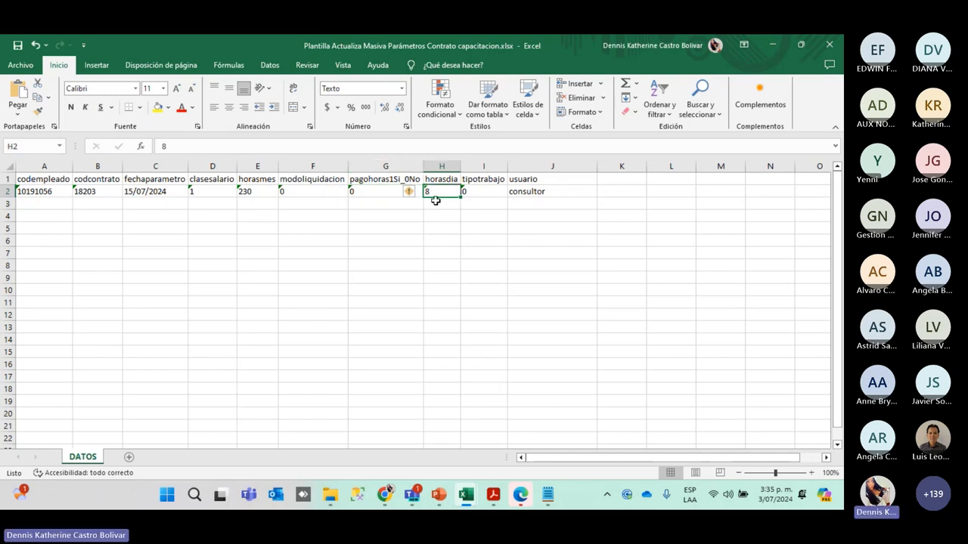
{"action": "left_click", "coordinate": [481, 180]}
{"action": "left_click", "coordinate": [486, 203]}
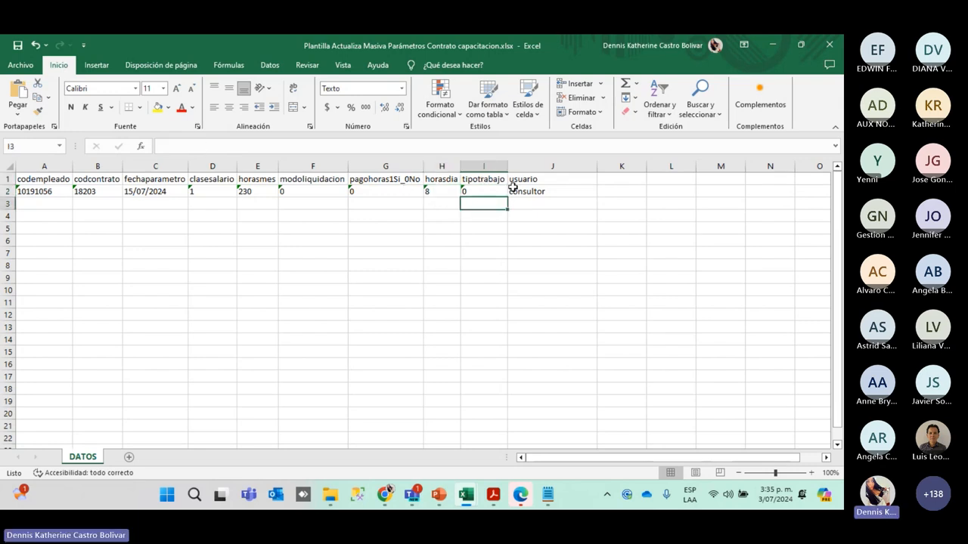
{"action": "left_click", "coordinate": [551, 189]}
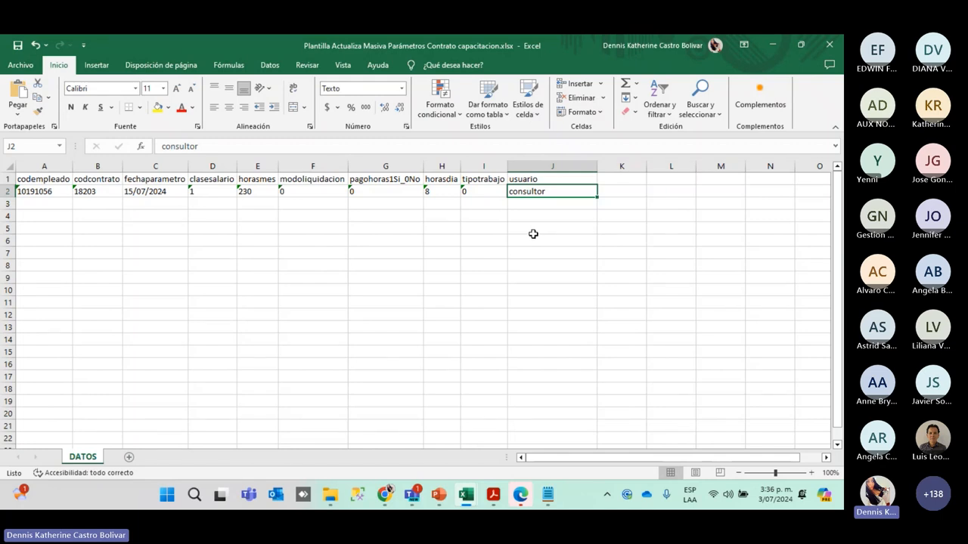
Return to the Novasoft Contrato form and dismiss the Excel workbook previews
{"action": "mouse_move", "coordinate": [385, 495]}
{"action": "left_click", "coordinate": [325, 409]}
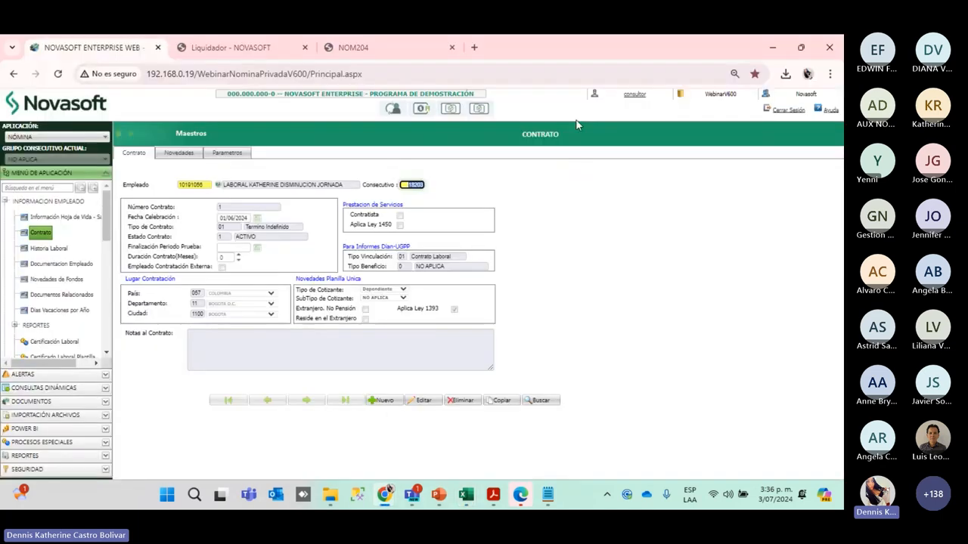
{"action": "left_click_drag", "start_coordinate": [617, 95], "coordinate": [648, 111]}
{"action": "left_click", "coordinate": [475, 361]}
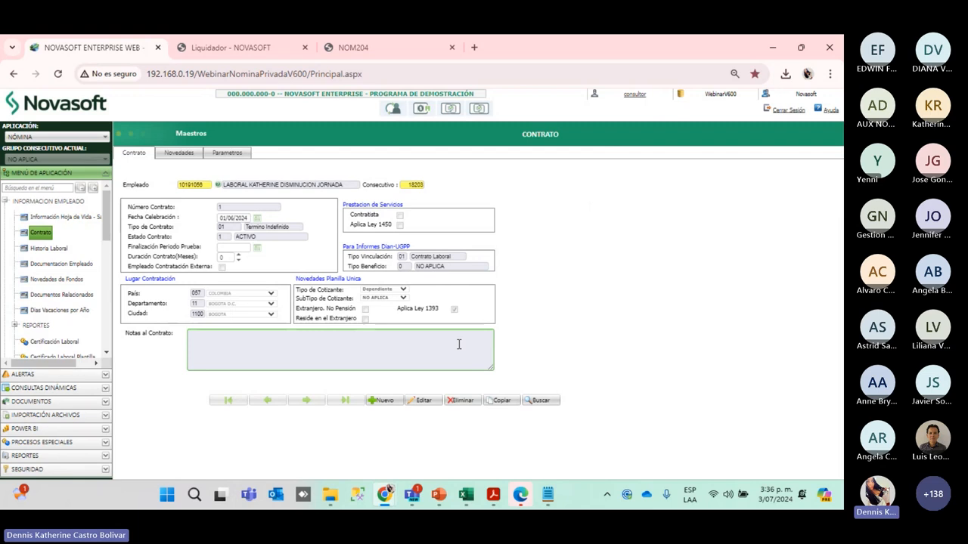
{"action": "mouse_move", "coordinate": [466, 495]}
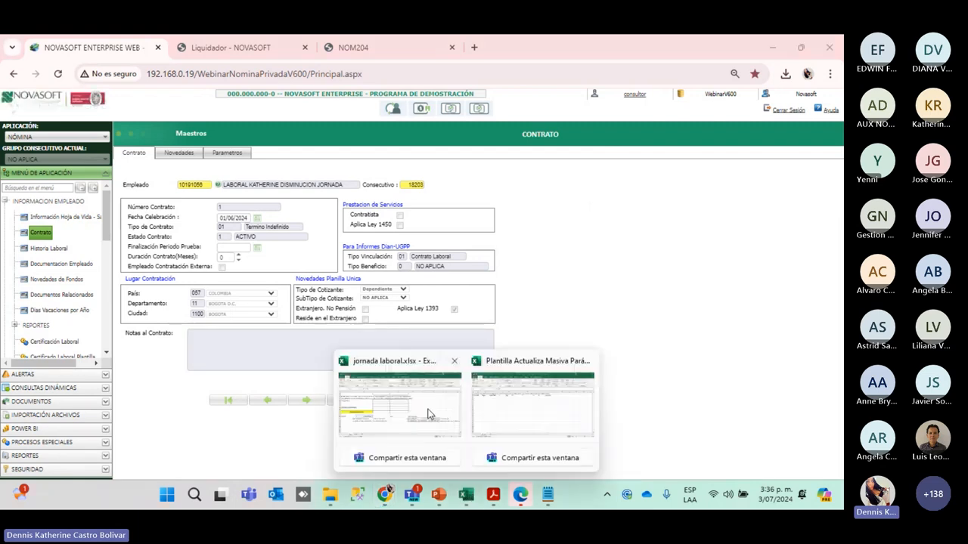
{"action": "mouse_move", "coordinate": [556, 418]}
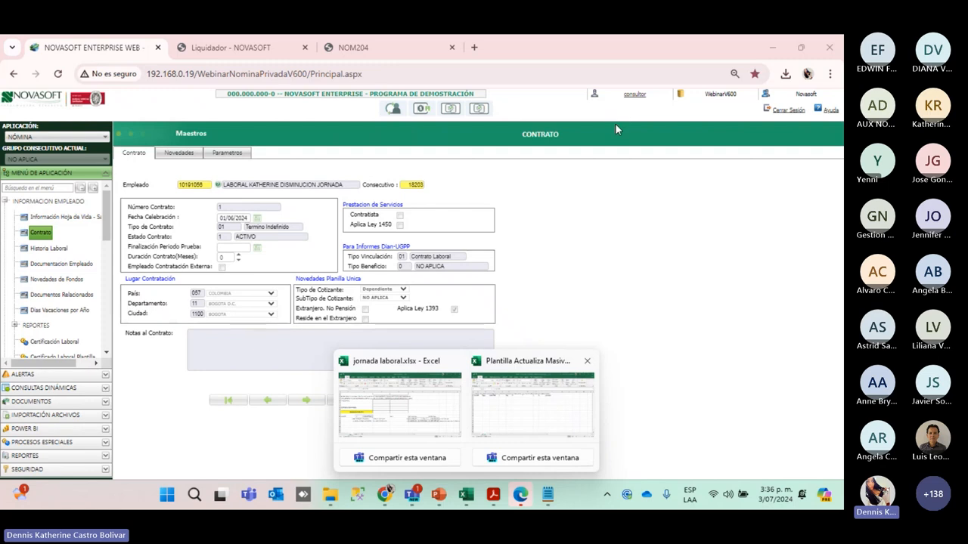
{"action": "left_click", "coordinate": [505, 255]}
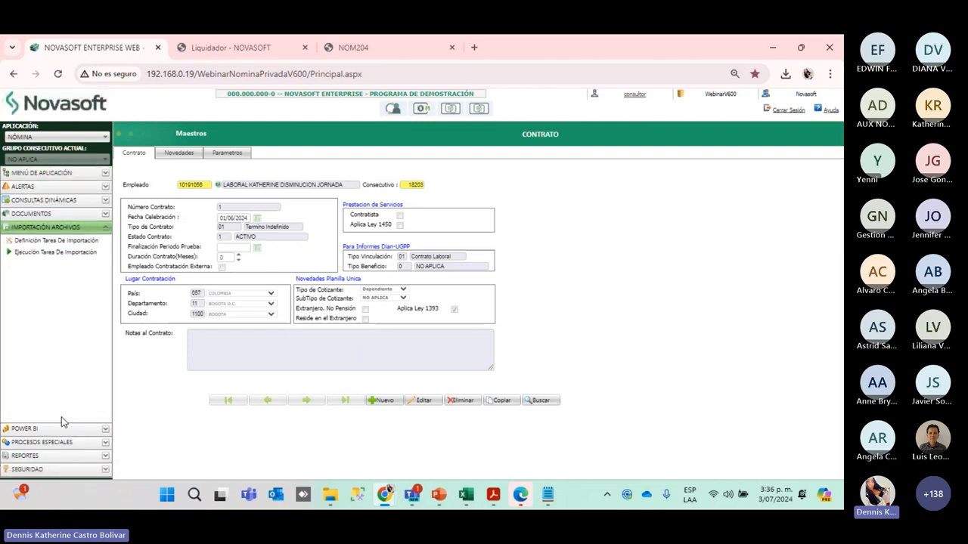
Select import task 201, Importación Masiva de Parámetros de Contrato, in Ejecución Tarea De Importación
{"action": "left_click", "coordinate": [42, 257]}
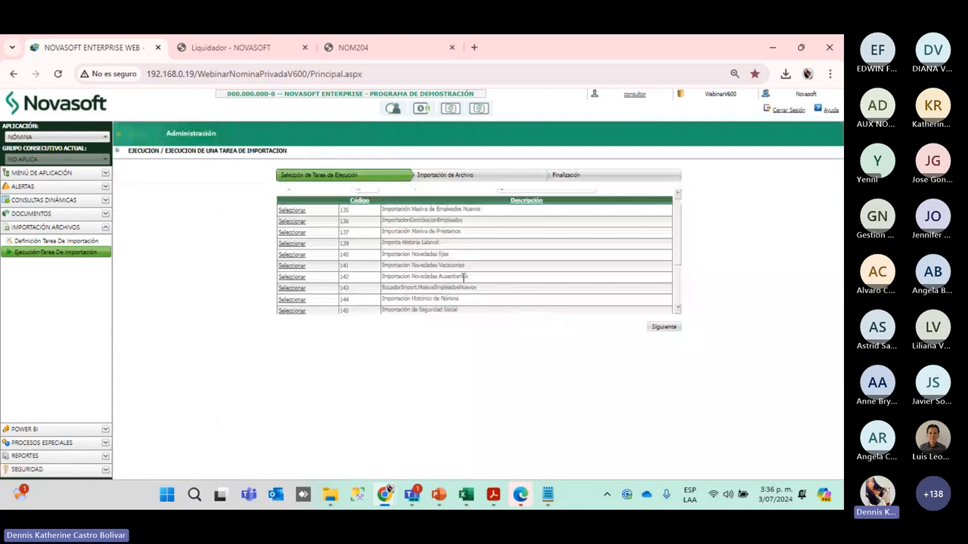
{"action": "scroll", "coordinate": [350, 298], "scroll_direction": "down", "scroll_amount": 5}
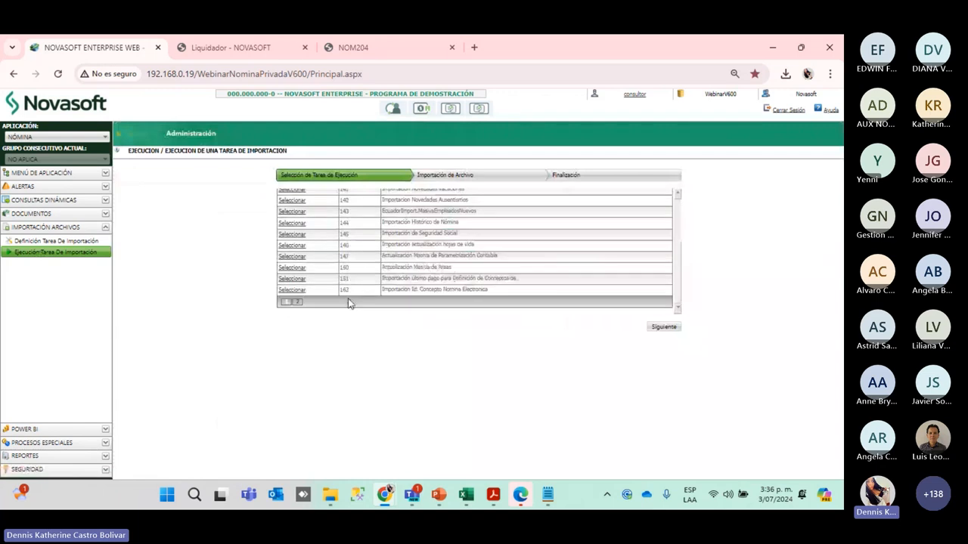
{"action": "left_click", "coordinate": [298, 304]}
{"action": "scroll", "coordinate": [493, 283], "scroll_direction": "down", "scroll_amount": 5}
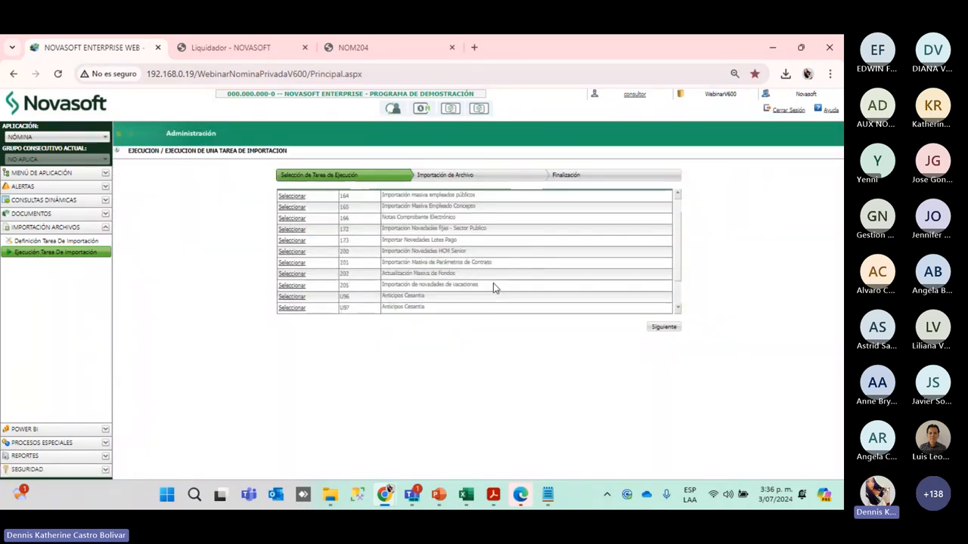
{"action": "left_click_drag", "start_coordinate": [499, 226], "coordinate": [345, 222]}
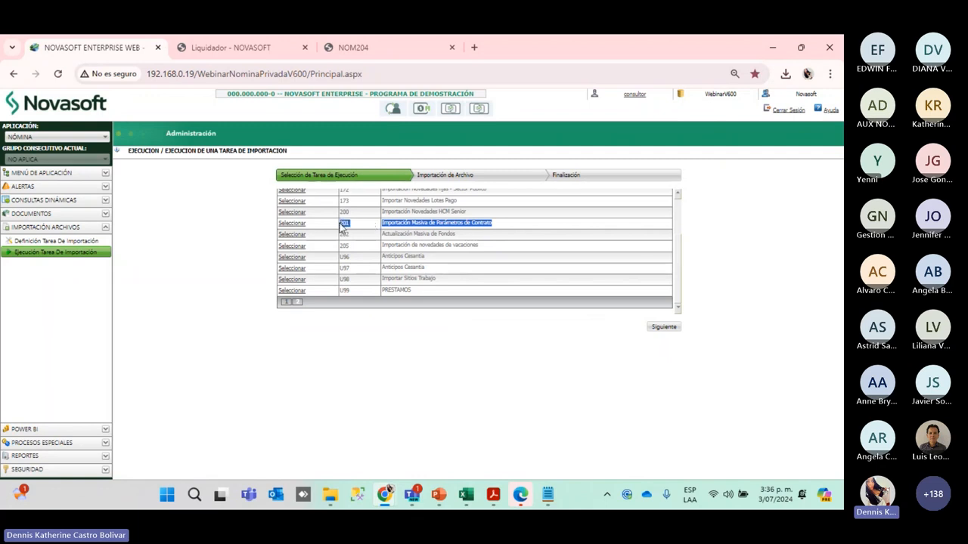
{"action": "left_click", "coordinate": [293, 230]}
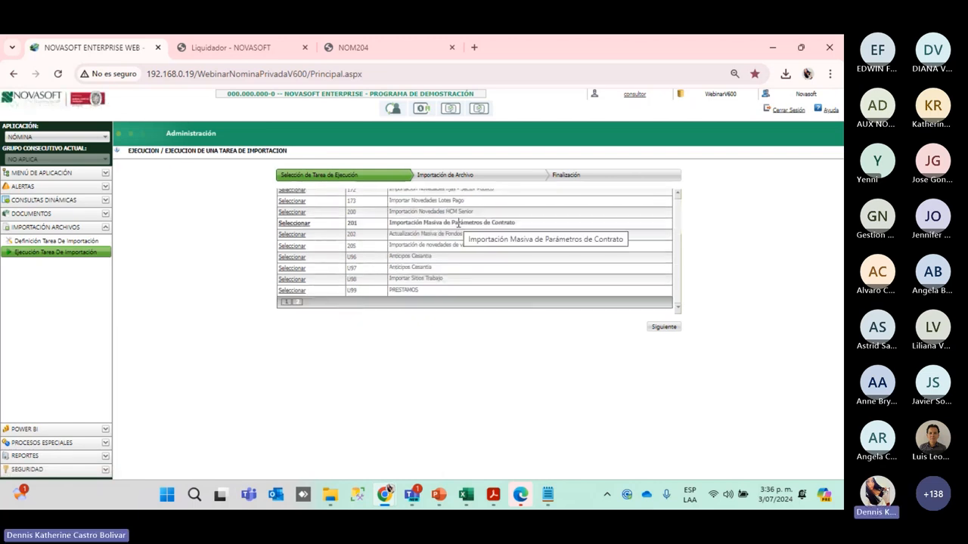
Upload the Plantilla Actualiza Masiva Parámetros Contrato capacitacion.xlsx file, then reopen the task list
{"action": "left_click", "coordinate": [670, 327]}
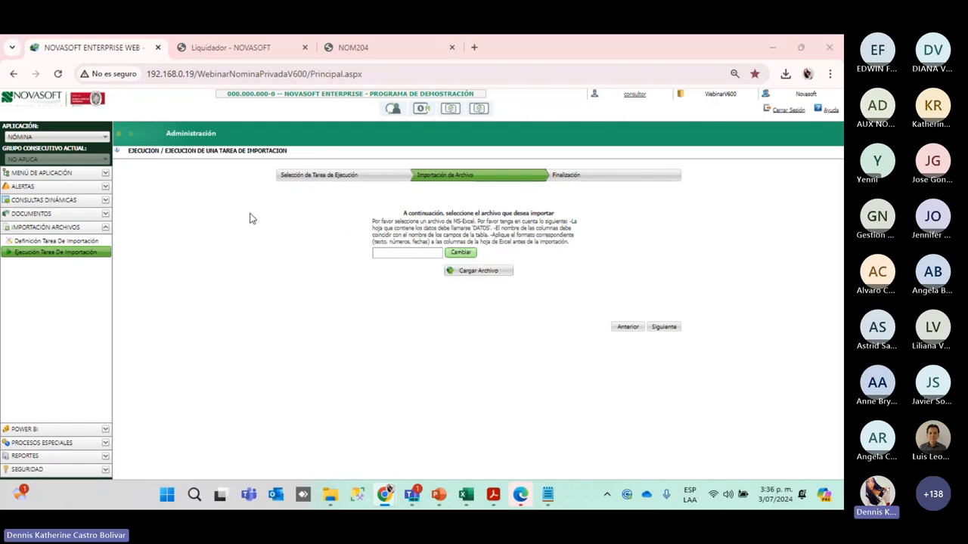
{"action": "left_click", "coordinate": [231, 152]}
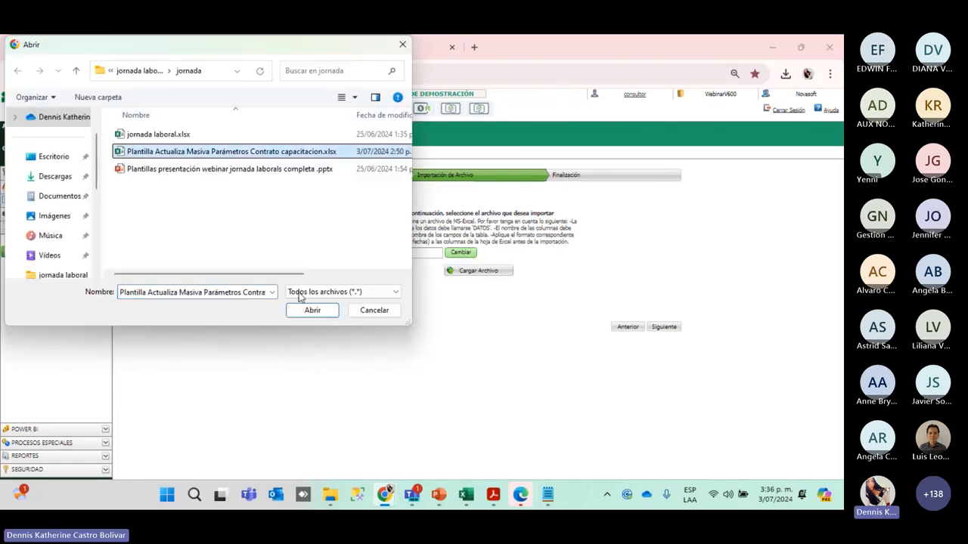
{"action": "left_click", "coordinate": [312, 311]}
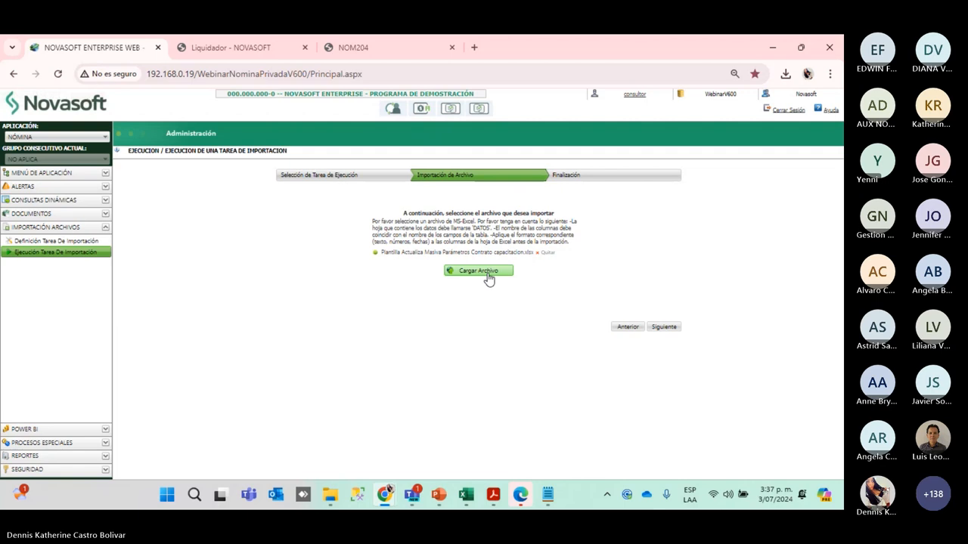
{"action": "left_click", "coordinate": [628, 327]}
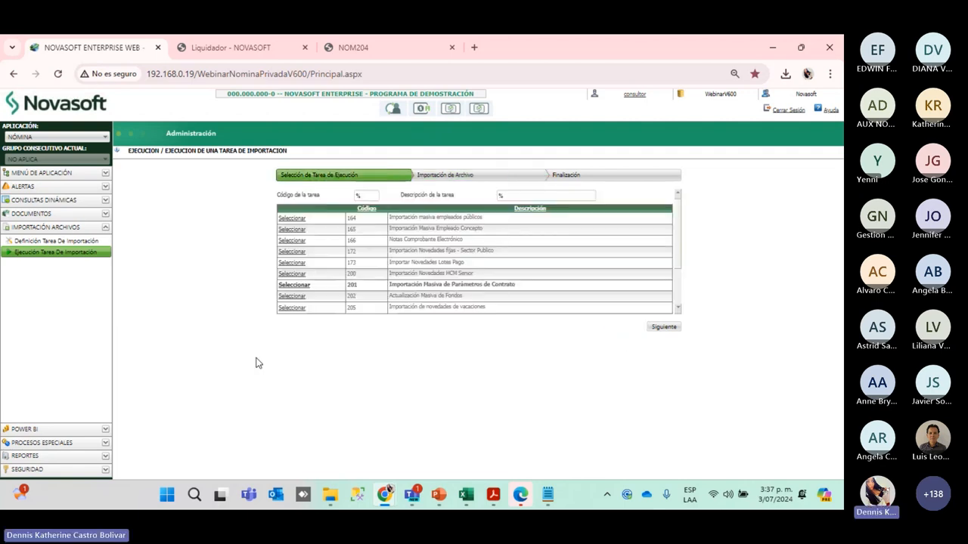
{"action": "left_click", "coordinate": [76, 257]}
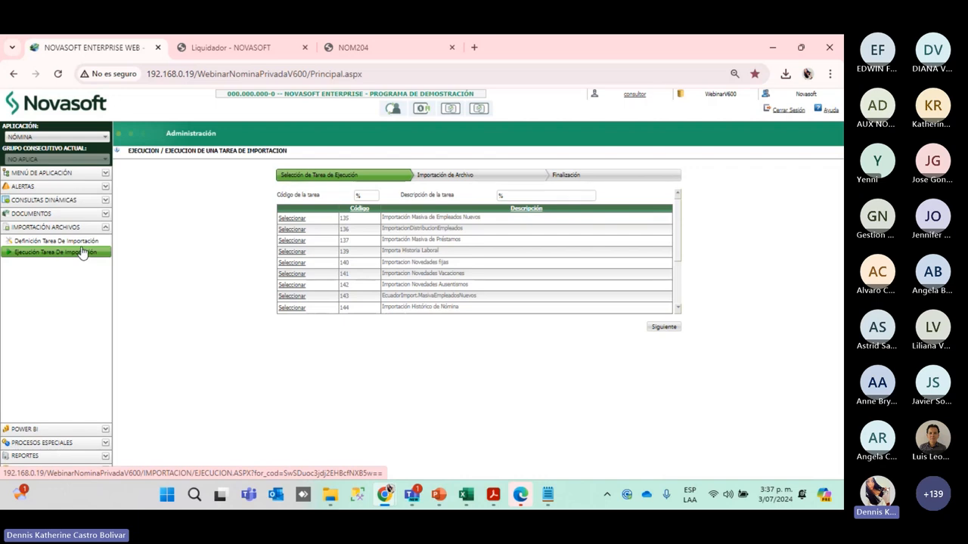
In Ejecución Procesos Especiales, choose group IMPORTADORES and the Act. Horas Mes process
{"action": "left_click", "coordinate": [33, 443]}
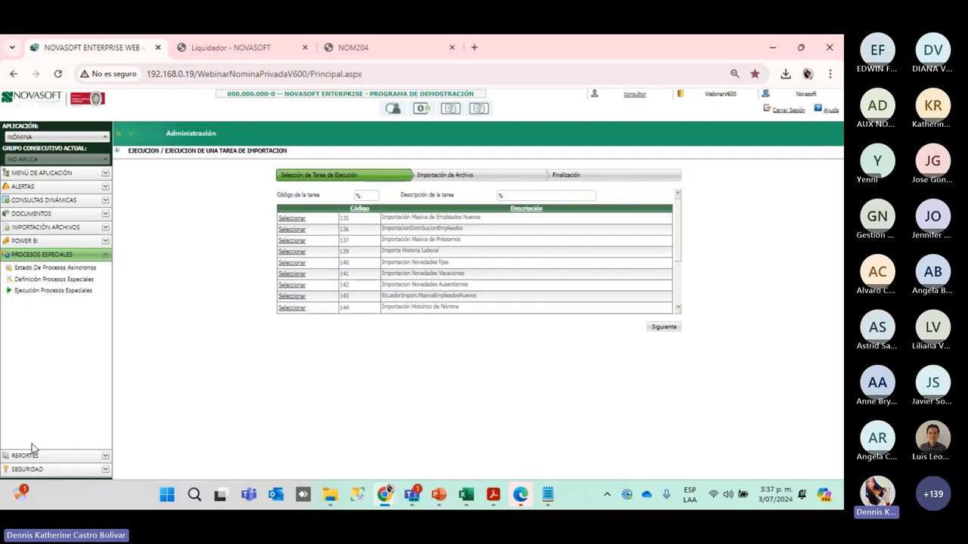
{"action": "left_click", "coordinate": [67, 298]}
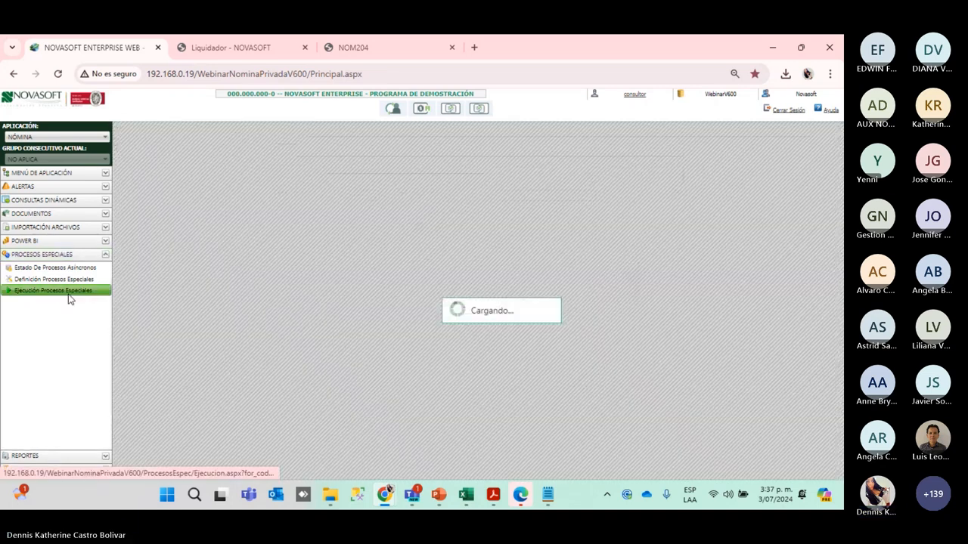
{"action": "left_click", "coordinate": [440, 173]}
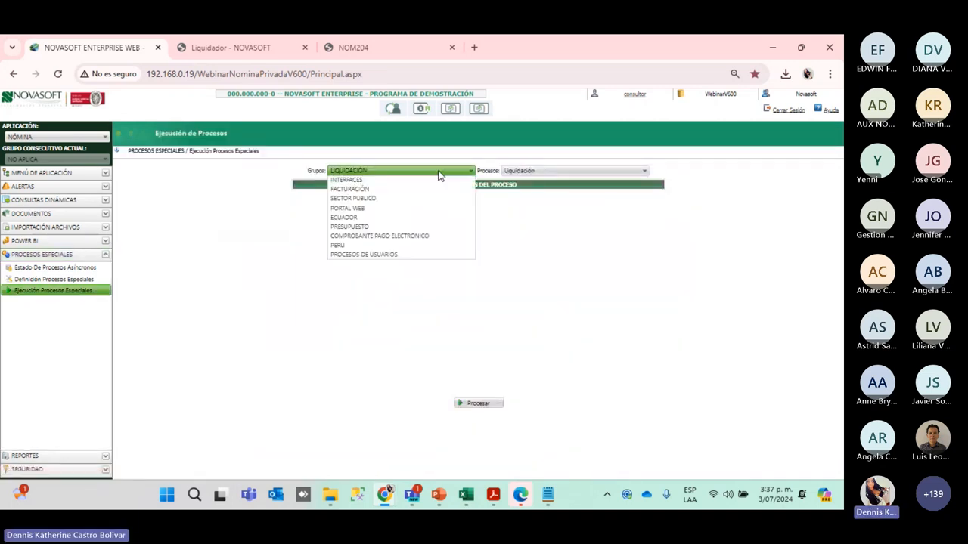
{"action": "left_click", "coordinate": [350, 210]}
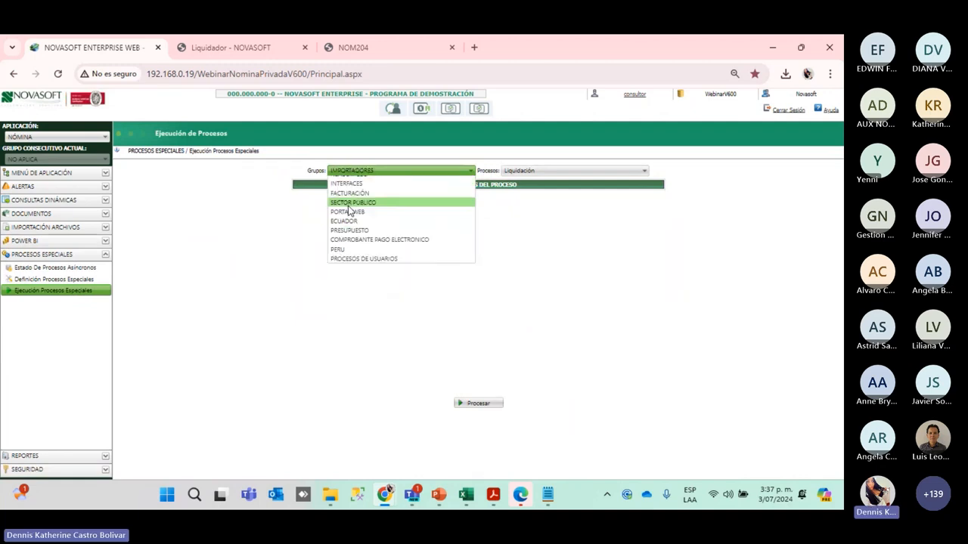
{"action": "left_click", "coordinate": [590, 170]}
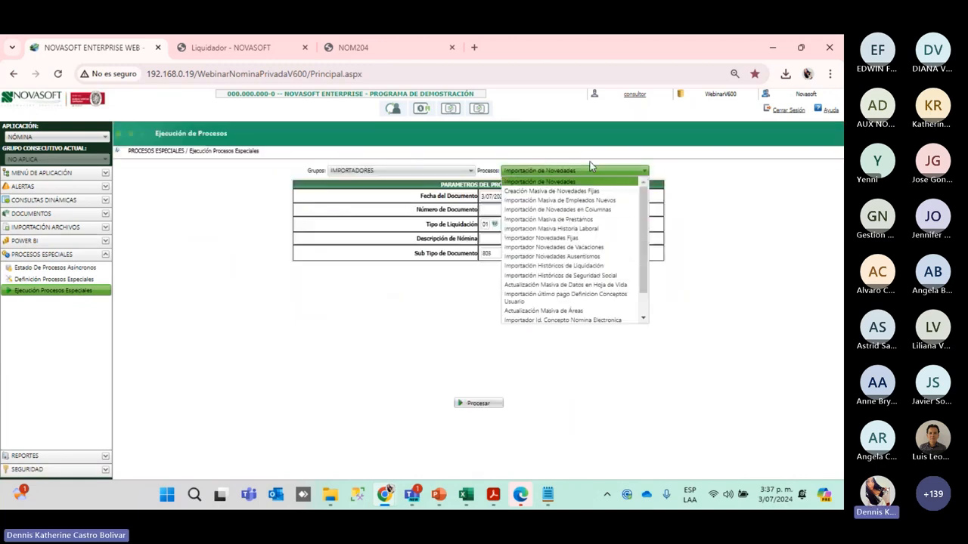
{"action": "scroll", "coordinate": [584, 288], "scroll_direction": "down", "scroll_amount": 3}
{"action": "left_click", "coordinate": [586, 314]}
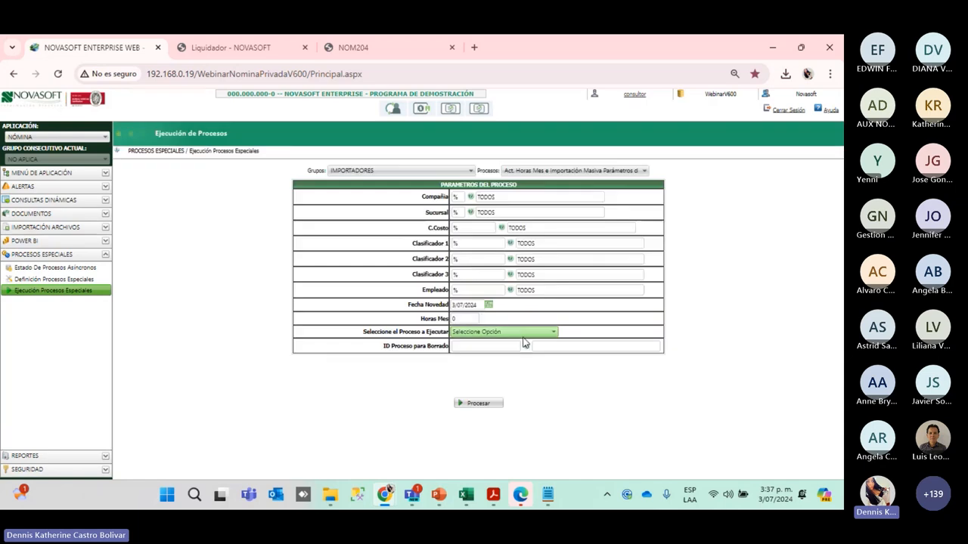
Select Importación Por Plantilla as the process to run
{"action": "left_click", "coordinate": [523, 334]}
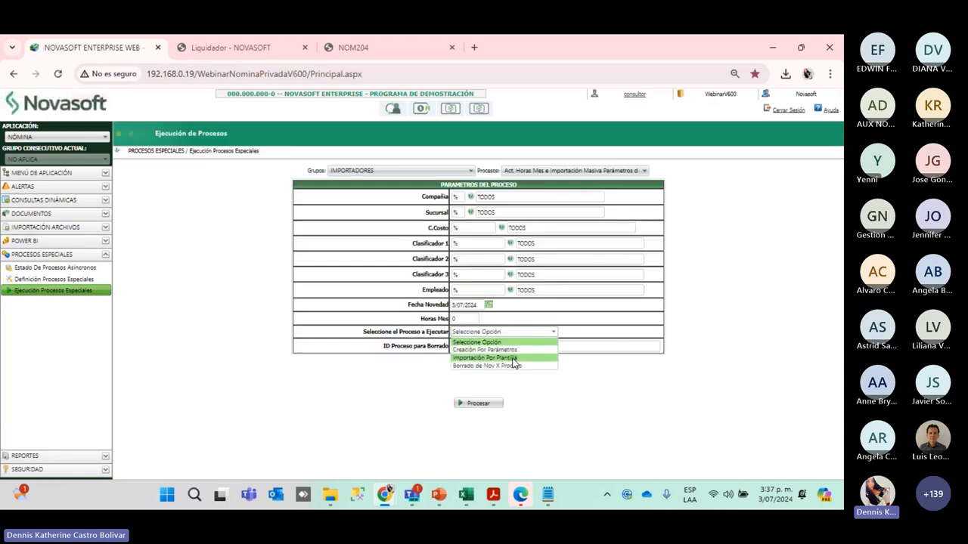
{"action": "left_click", "coordinate": [514, 358]}
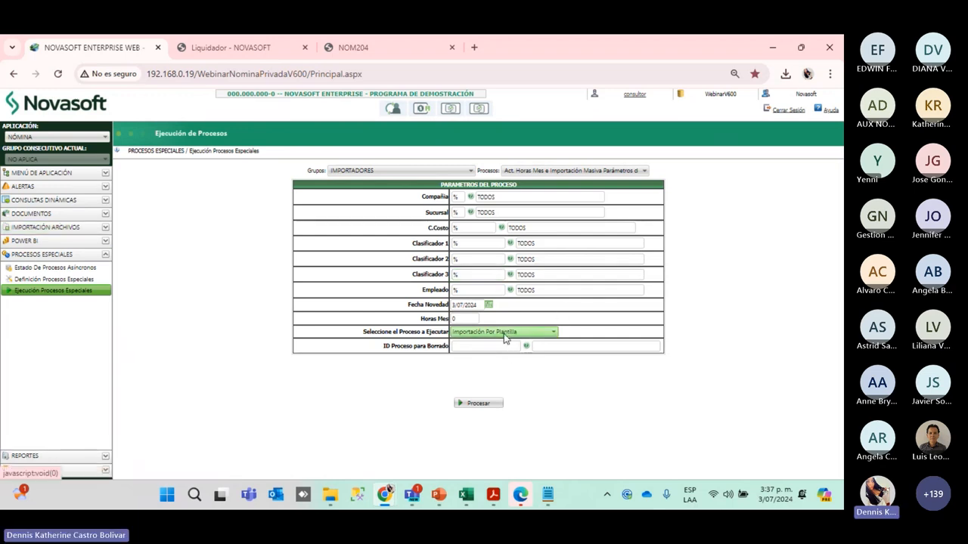
{"action": "left_click", "coordinate": [477, 406]}
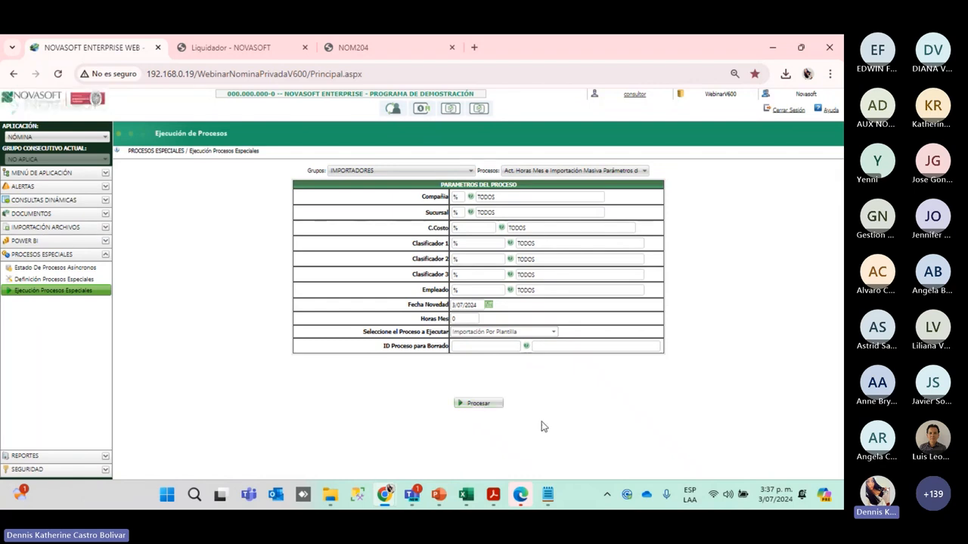
{"action": "left_click", "coordinate": [458, 346]}
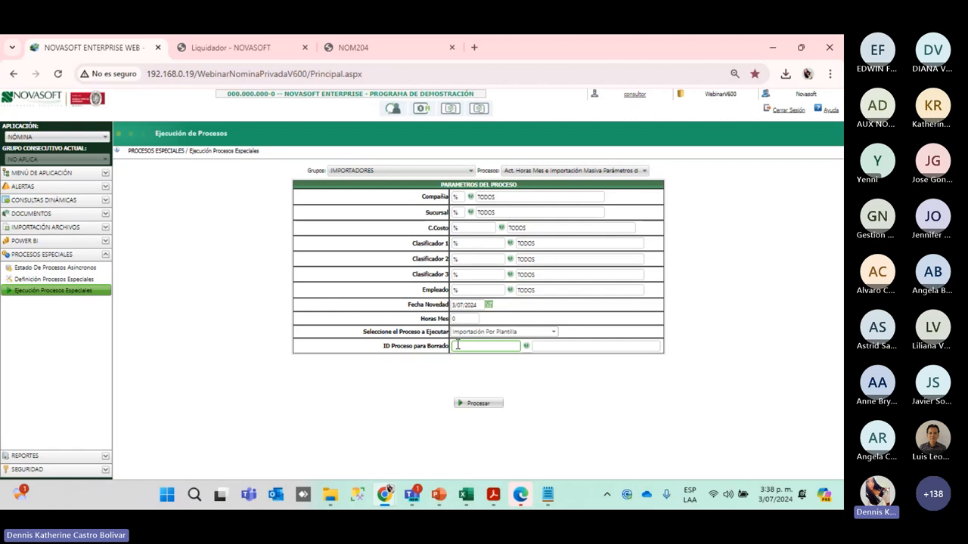
Keep Importación Por Plantilla as the process and expand the Información Empleado menu
{"action": "left_click", "coordinate": [536, 333]}
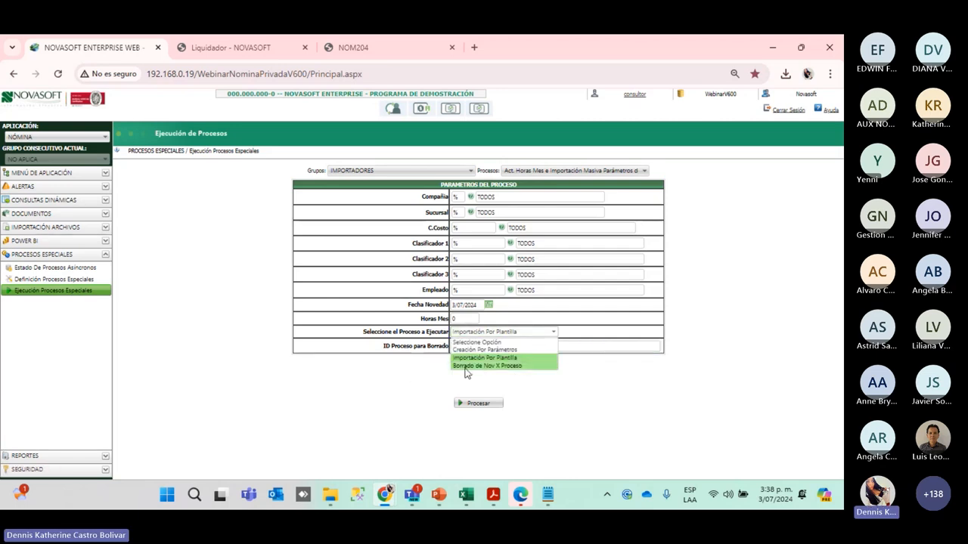
{"action": "left_click", "coordinate": [526, 409]}
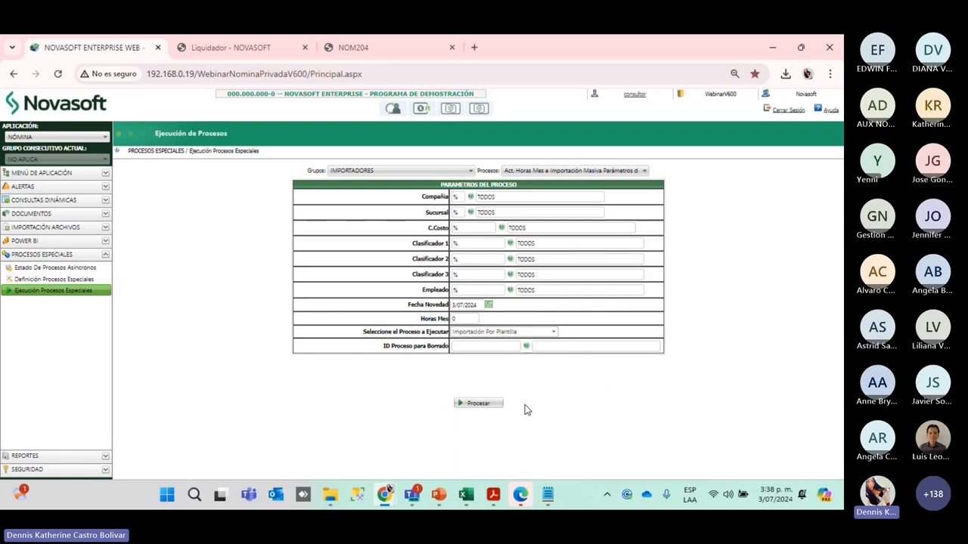
{"action": "left_click", "coordinate": [534, 336]}
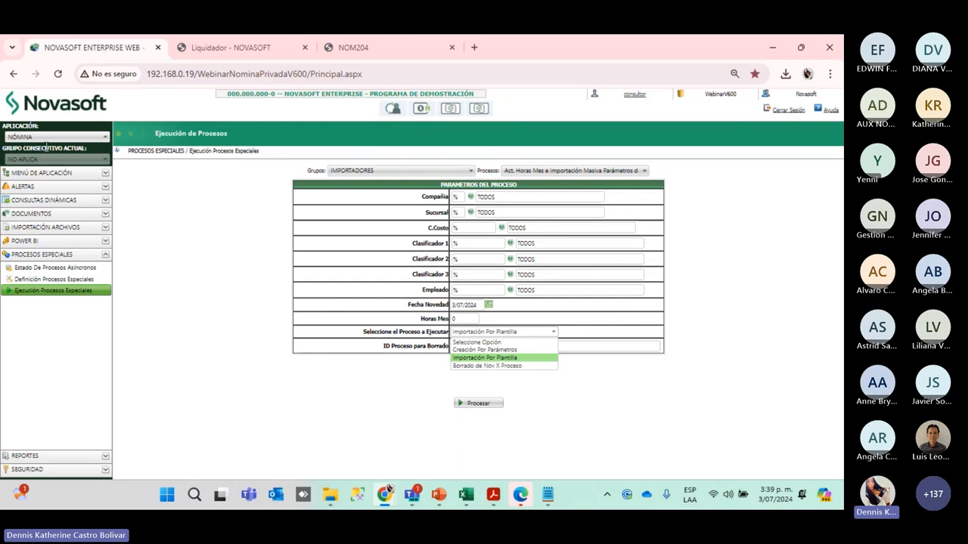
{"action": "left_click", "coordinate": [81, 177]}
Look up the employee's contract by code and show its Parametros history
{"action": "left_click", "coordinate": [38, 233]}
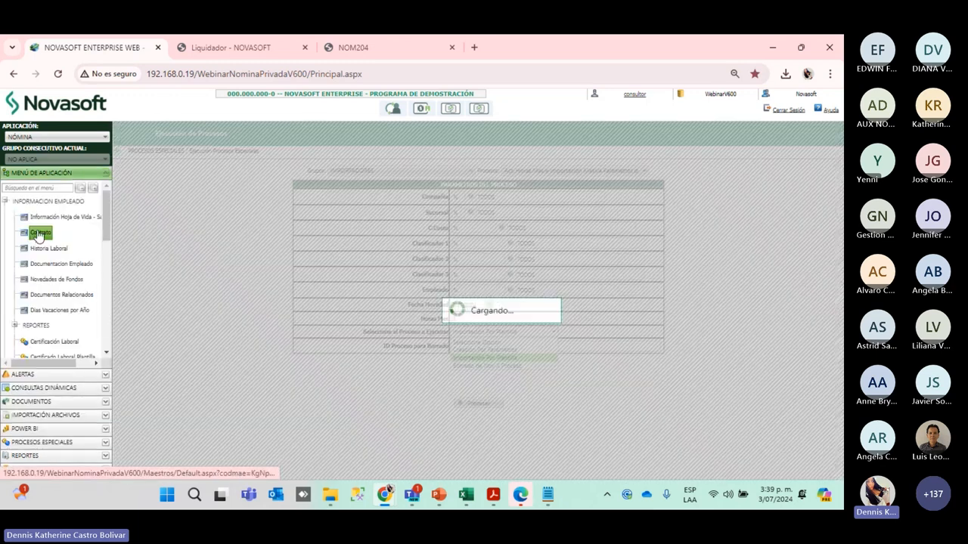
{"action": "left_click", "coordinate": [195, 184]}
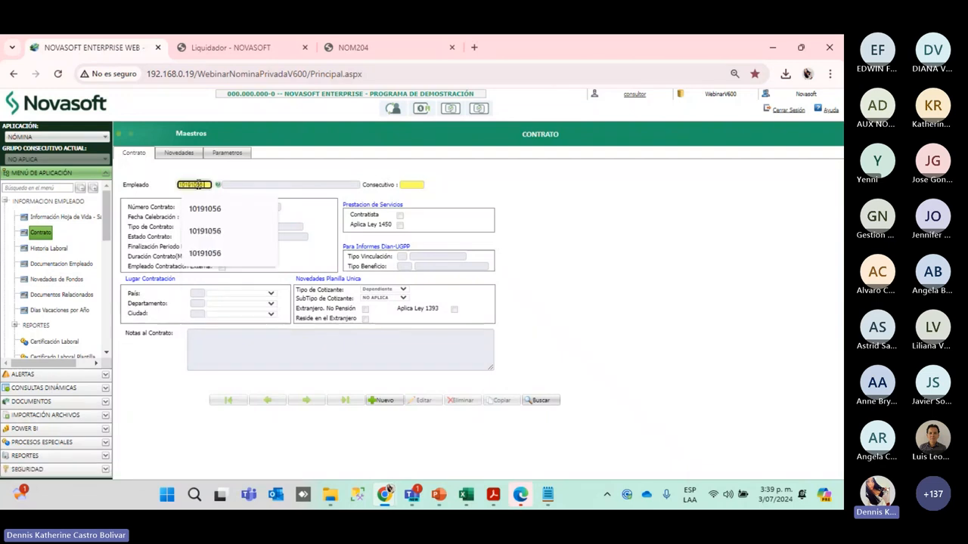
{"action": "key", "text": "Return"}
{"action": "left_click", "coordinate": [241, 152]}
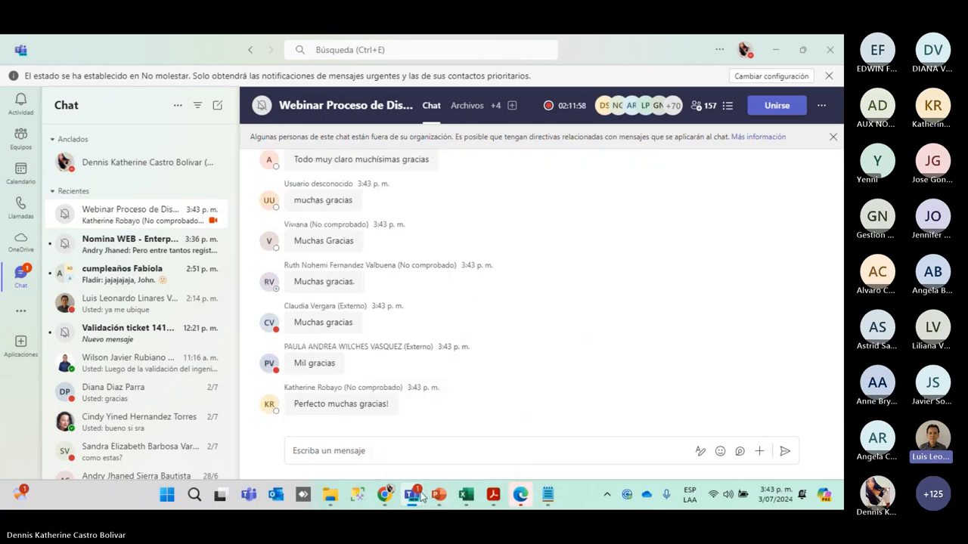
Bring the PowerPoint presentation back to slide 7 on the process options
{"action": "mouse_move", "coordinate": [468, 493]}
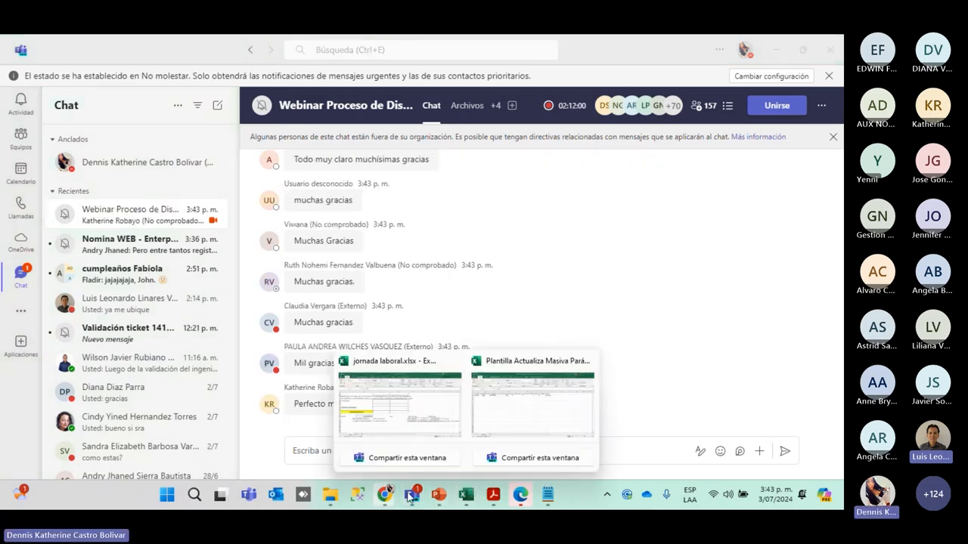
{"action": "left_click", "coordinate": [438, 495]}
{"action": "scroll", "coordinate": [68, 341], "scroll_direction": "down", "scroll_amount": 2}
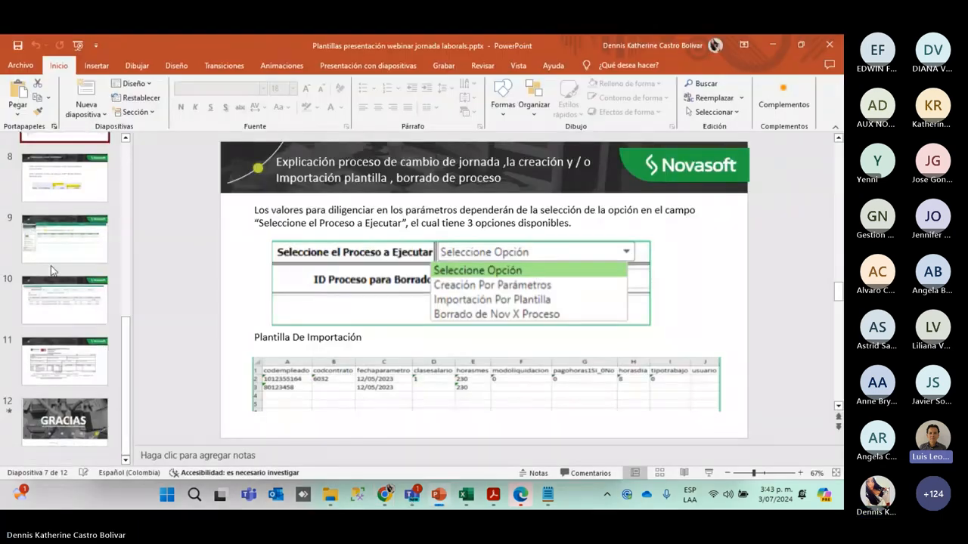
Browse slides 9 and 5, then display slide 6 on mass-creating contract parameters under IMPORTADORES NOM696
{"action": "left_click", "coordinate": [63, 246]}
{"action": "scroll", "coordinate": [69, 273], "scroll_direction": "up", "scroll_amount": 1}
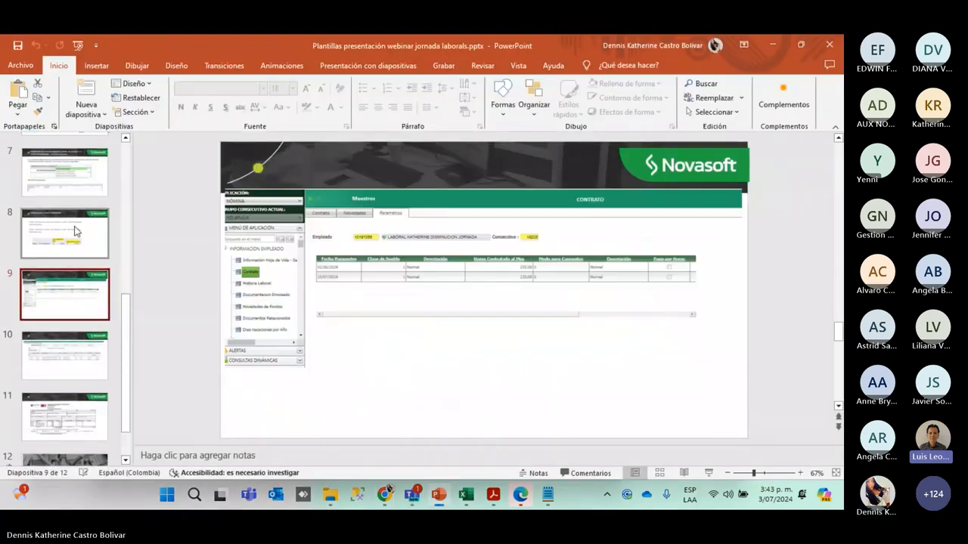
{"action": "scroll", "coordinate": [51, 333], "scroll_direction": "down", "scroll_amount": 1}
{"action": "scroll", "coordinate": [51, 333], "scroll_direction": "up", "scroll_amount": 4}
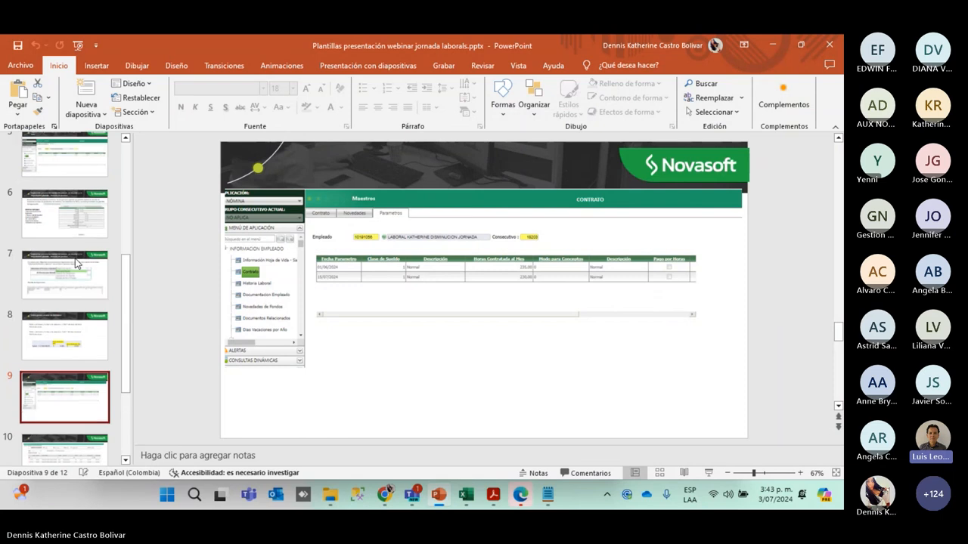
{"action": "scroll", "coordinate": [74, 266], "scroll_direction": "up", "scroll_amount": 3}
{"action": "left_click", "coordinate": [71, 302]}
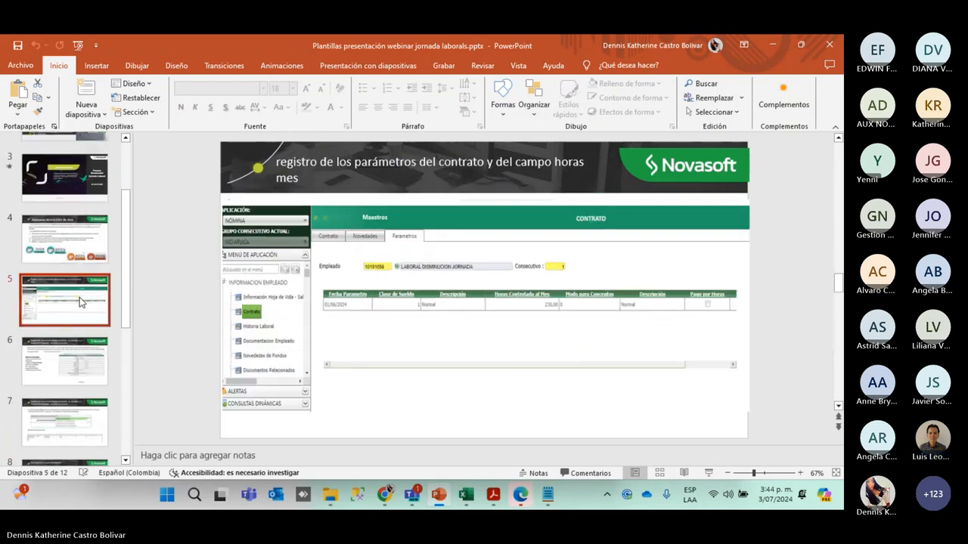
{"action": "left_click", "coordinate": [82, 344]}
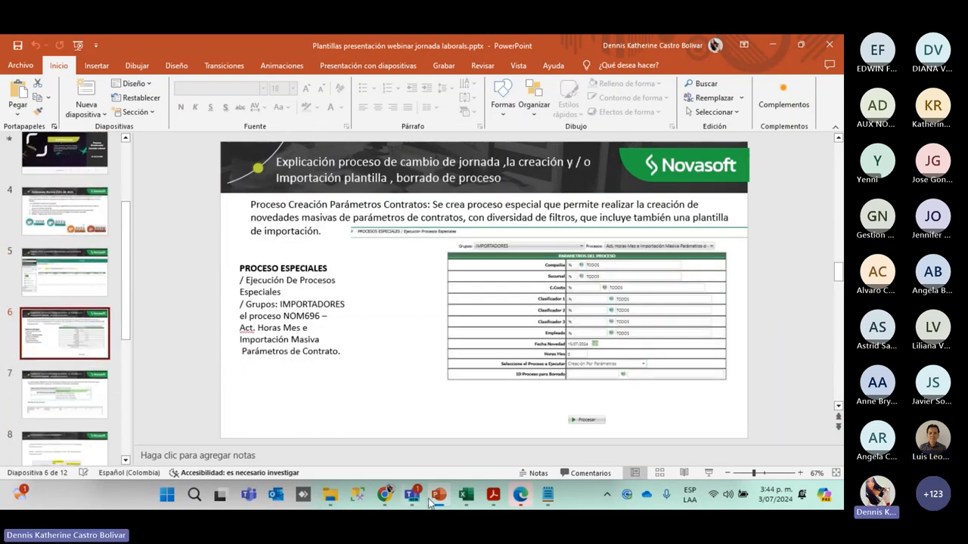
{"action": "mouse_move", "coordinate": [470, 503]}
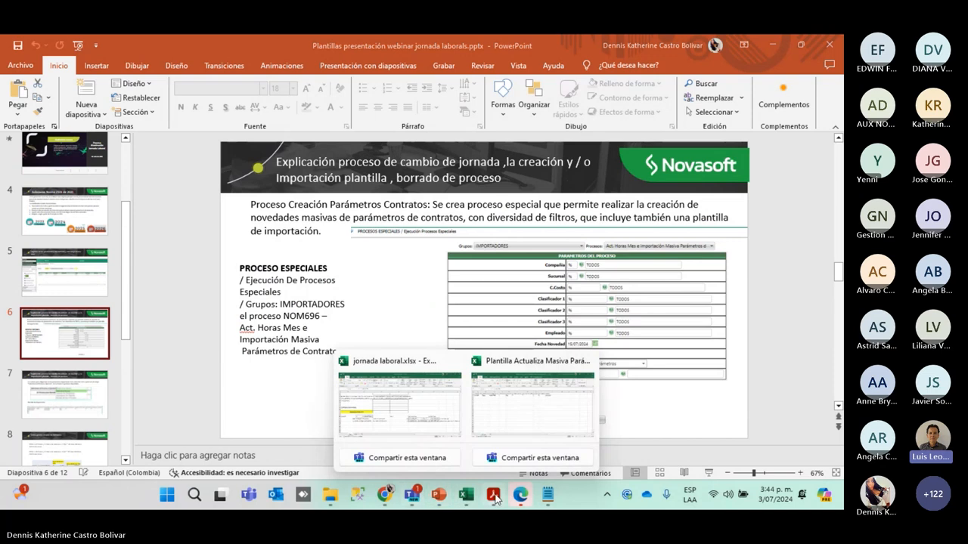